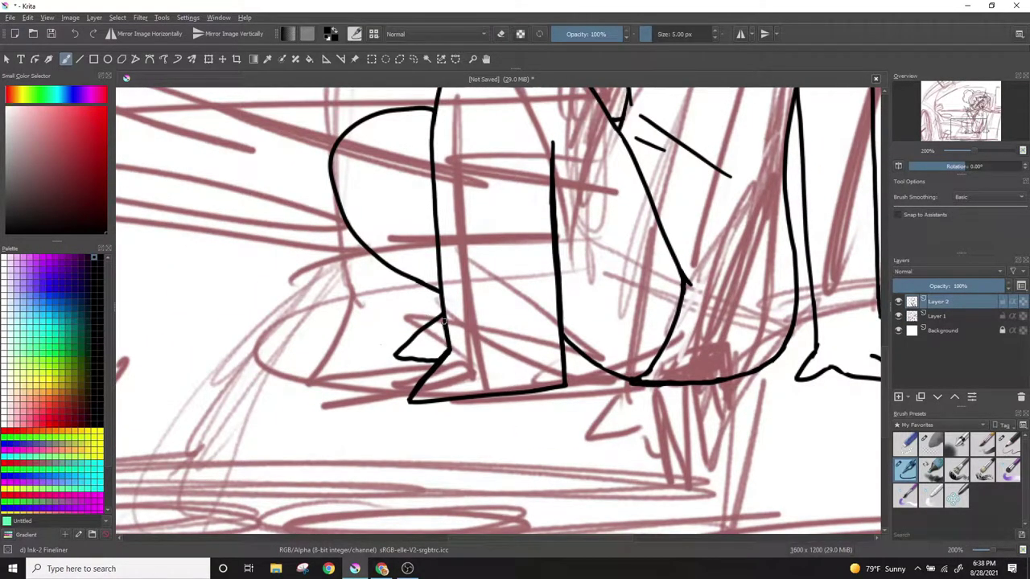
- Ink the lower-leg line and a choker with a round pendant at the neck
{"action": "left_click_drag", "start_coordinate": [441, 304], "coordinate": [557, 286]}
{"action": "left_click_drag", "start_coordinate": [446, 350], "coordinate": [486, 394]}
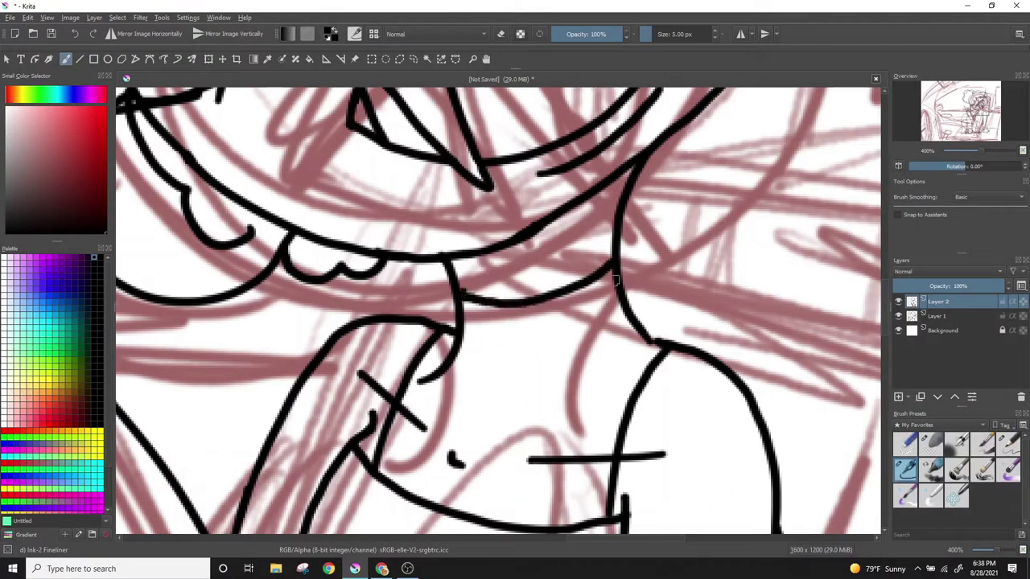
{"action": "left_click_drag", "start_coordinate": [462, 312], "coordinate": [611, 281]}
{"action": "mouse_move", "coordinate": [523, 312]}
{"action": "left_mouse_down"}
{"action": "mouse_move", "coordinate": [555, 338]}
{"action": "mouse_move", "coordinate": [521, 314]}
{"action": "mouse_move", "coordinate": [615, 242]}
{"action": "left_mouse_up"}
{"action": "left_click", "coordinate": [75, 34]}
{"action": "left_click", "coordinate": [75, 34]}
{"action": "left_click_drag", "start_coordinate": [502, 288], "coordinate": [609, 240]}
- Erase the first pendant and neck line, then ink a new neck stroke and pendant
{"action": "key", "text": "e"}
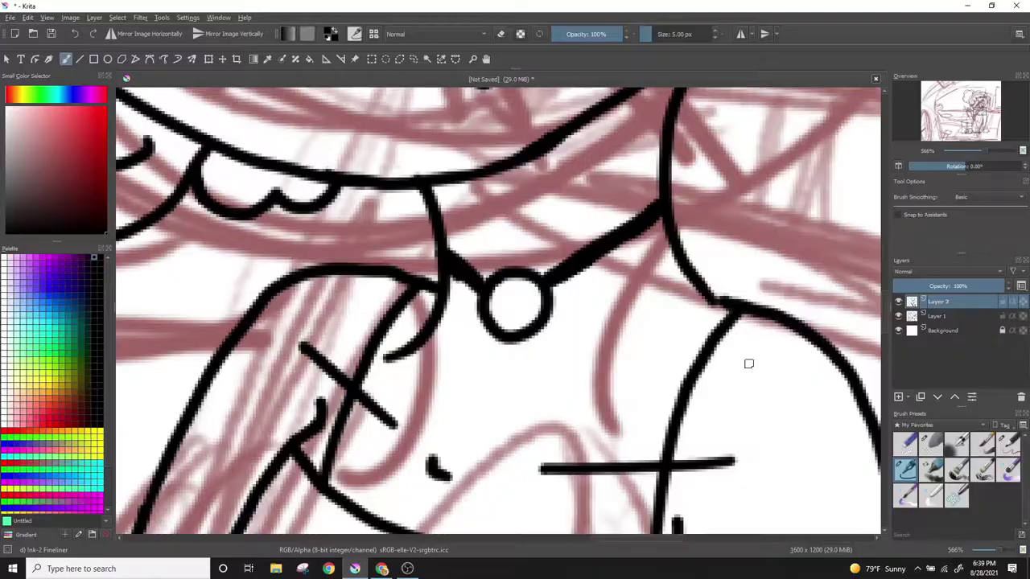
{"action": "key", "text": "e"}
{"action": "mouse_move", "coordinate": [471, 273]}
{"action": "left_mouse_down"}
{"action": "mouse_move", "coordinate": [531, 281]}
{"action": "mouse_move", "coordinate": [632, 234]}
{"action": "mouse_move", "coordinate": [666, 253]}
{"action": "left_mouse_up"}
{"action": "key", "text": "e"}
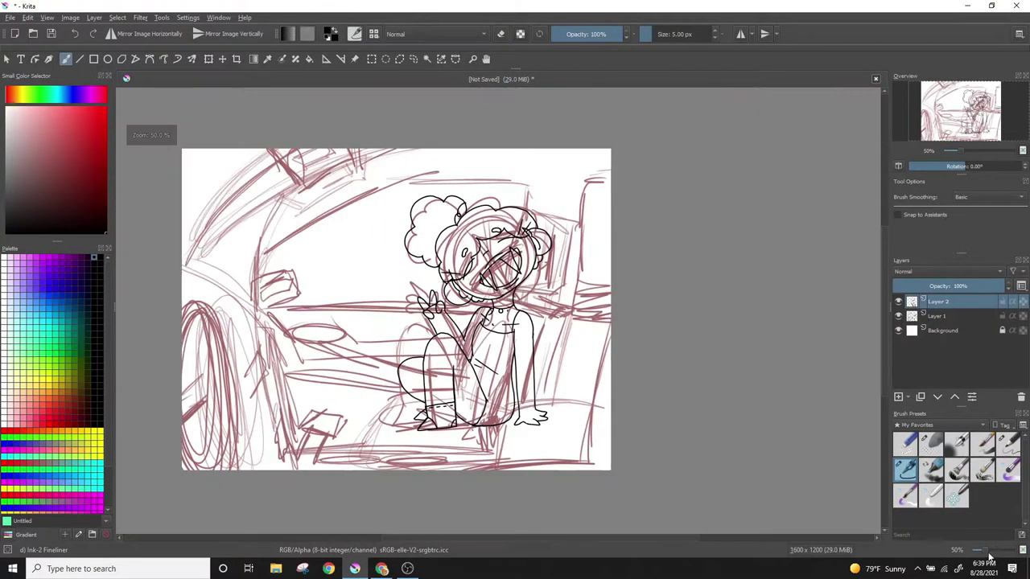
{"action": "key", "text": "minus"}
{"action": "key", "text": "minus"}
{"action": "left_click_drag", "start_coordinate": [475, 244], "coordinate": [473, 352]}
- Ink diamond drop earrings on both ears, redrawing the left one longer
{"action": "left_click_drag", "start_coordinate": [563, 322], "coordinate": [419, 317]}
{"action": "left_click_drag", "start_coordinate": [482, 242], "coordinate": [482, 403]}
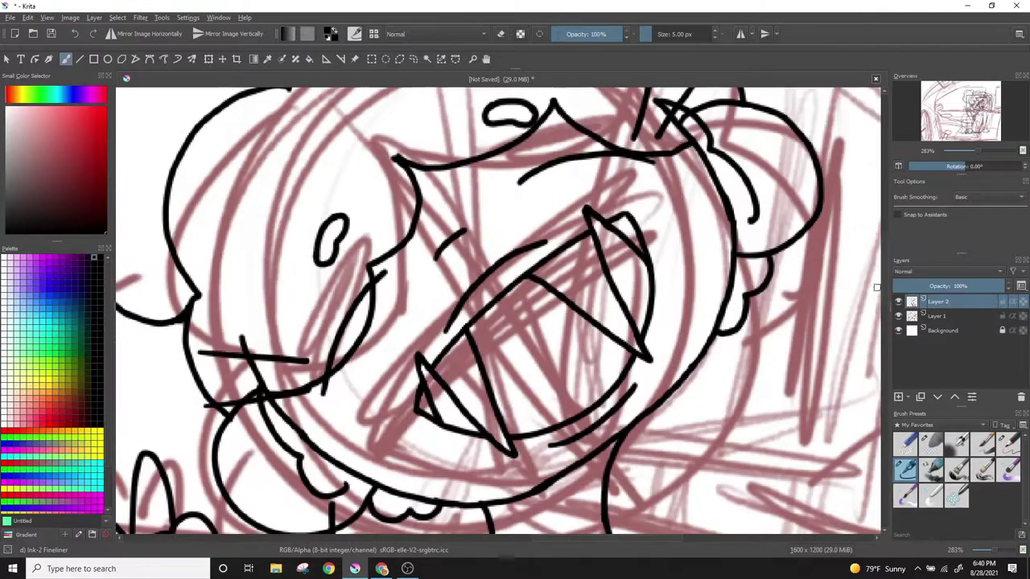
{"action": "left_click_drag", "start_coordinate": [768, 201], "coordinate": [769, 273]}
{"action": "left_click_drag", "start_coordinate": [483, 403], "coordinate": [482, 289]}
{"action": "key", "text": "ctrl+z"}
{"action": "left_click_drag", "start_coordinate": [330, 319], "coordinate": [329, 360]}
{"action": "left_click_drag", "start_coordinate": [330, 360], "coordinate": [327, 406]}
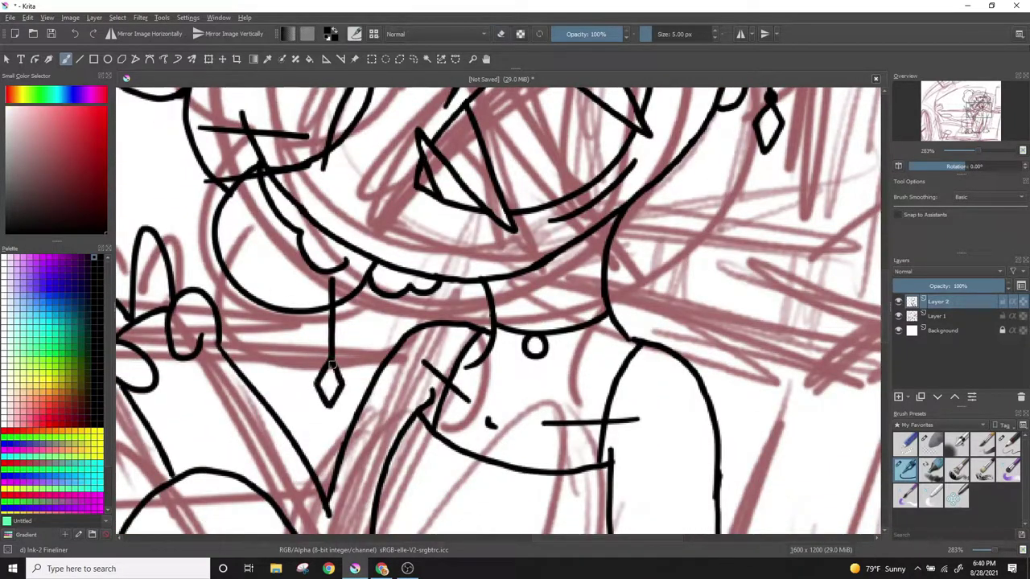
- Ink a small band on the girl's upper arm
{"action": "left_click_drag", "start_coordinate": [483, 290], "coordinate": [482, 390]}
{"action": "key", "text": "minus"}
{"action": "key", "text": "minus"}
{"action": "key", "text": "plus"}
{"action": "key", "text": "plus"}
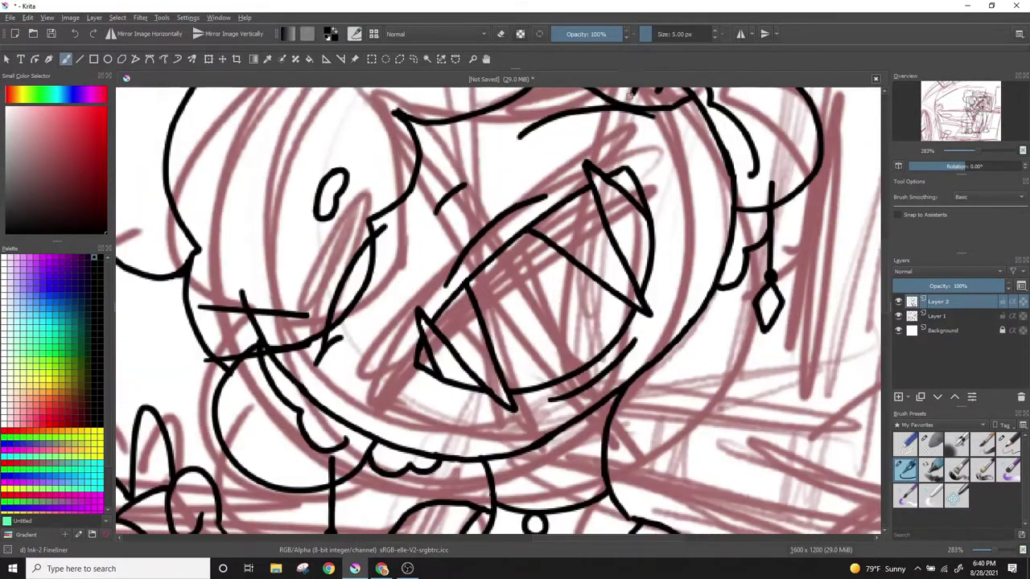
{"action": "key", "text": "minus"}
{"action": "key", "text": "minus"}
{"action": "scroll", "coordinate": [884, 401], "scroll_direction": "down", "scroll_amount": 5}
{"action": "key", "text": "plus"}
{"action": "key", "text": "plus"}
{"action": "key", "text": "minus"}
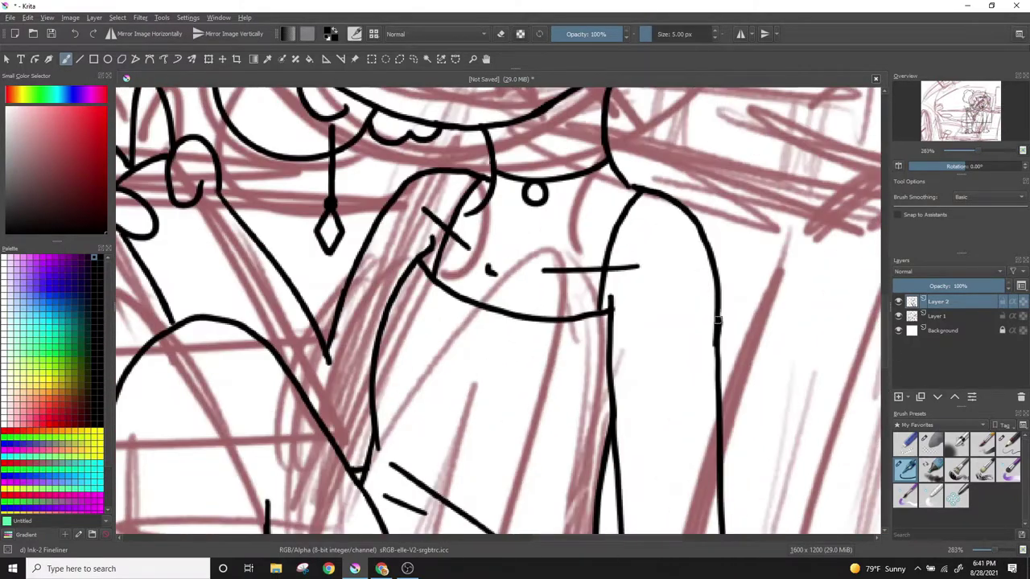
{"action": "left_click_drag", "start_coordinate": [708, 304], "coordinate": [713, 316]}
- Zoom out and hide, then reshow, the red sketch to check the lineart
{"action": "key", "text": "minus"}
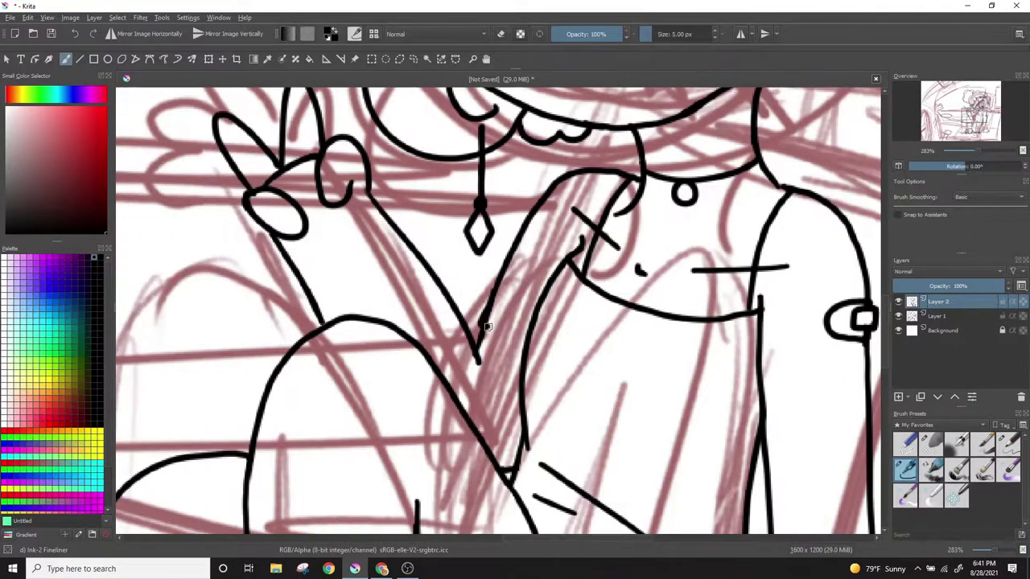
{"action": "key", "text": "minus"}
{"action": "key", "text": "minus"}
{"action": "key", "text": "minus"}
{"action": "left_click", "coordinate": [898, 318]}
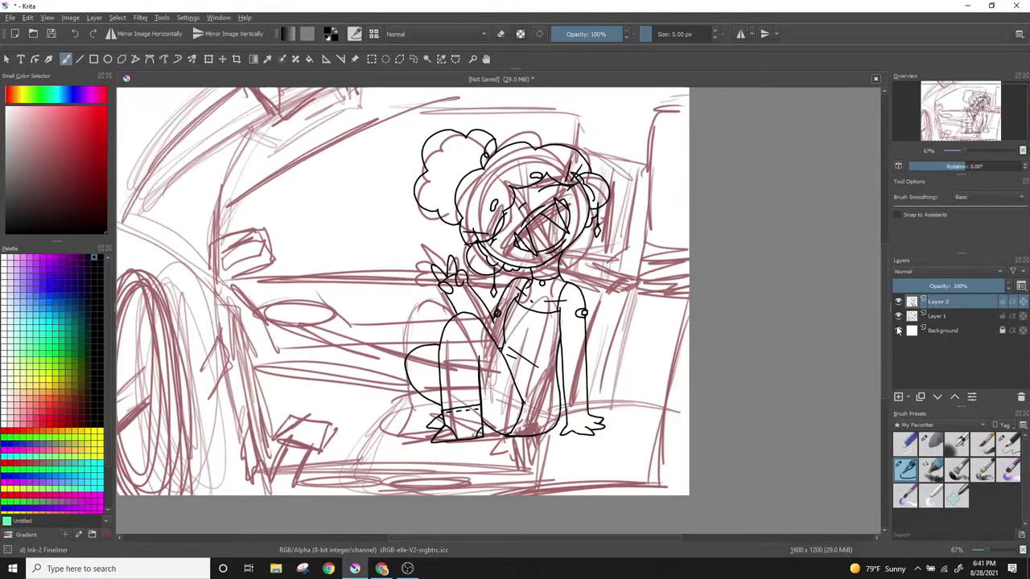
{"action": "left_click", "coordinate": [988, 553]}
- Add Layer 3 and ink the car seat's headrest outline
{"action": "left_click", "coordinate": [95, 17]}
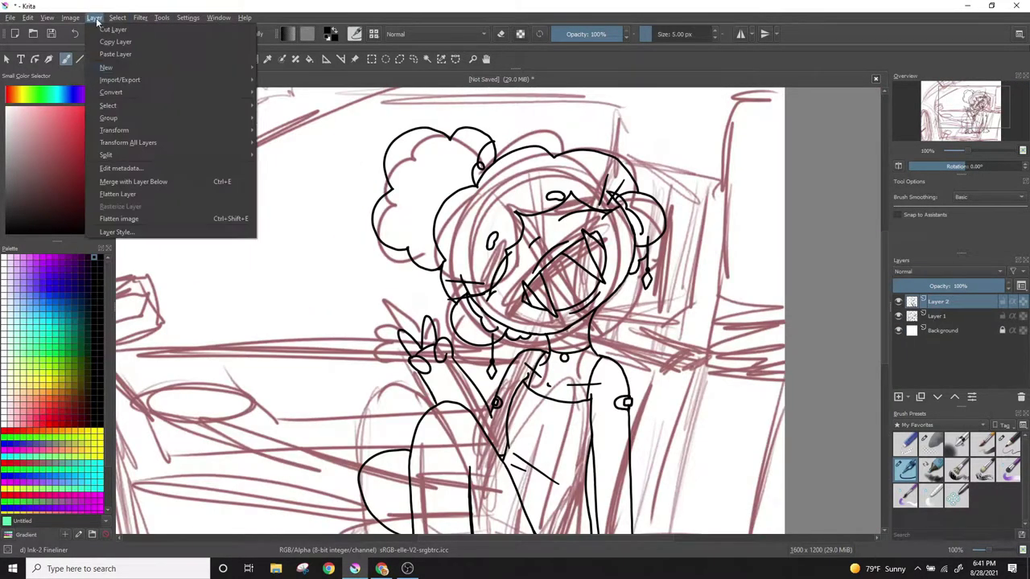
{"action": "left_click", "coordinate": [121, 64]}
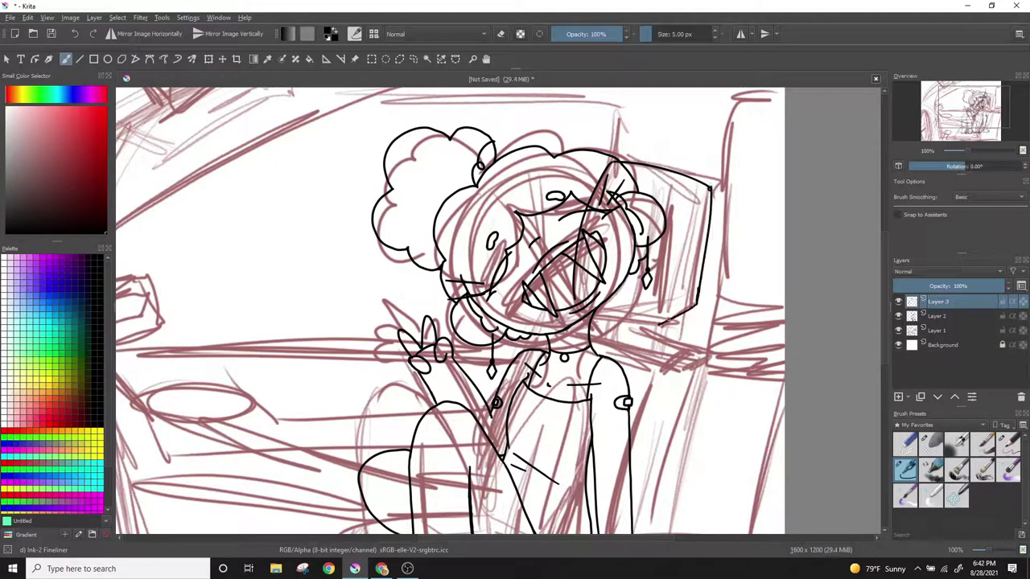
{"action": "left_click_drag", "start_coordinate": [574, 296], "coordinate": [661, 327]}
{"action": "key", "text": "e"}
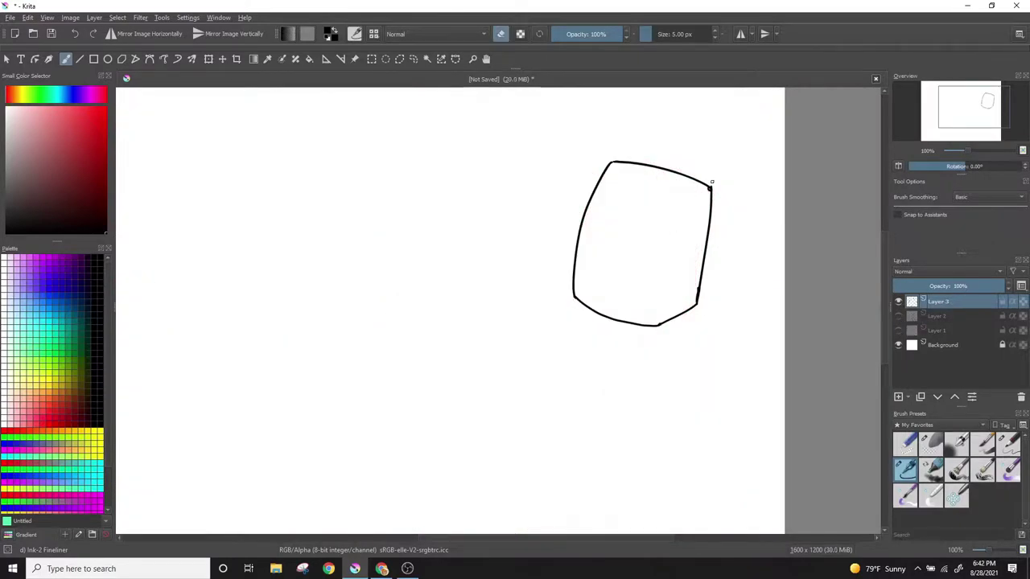
{"action": "scroll", "coordinate": [670, 255], "scroll_direction": "up", "scroll_amount": 3}
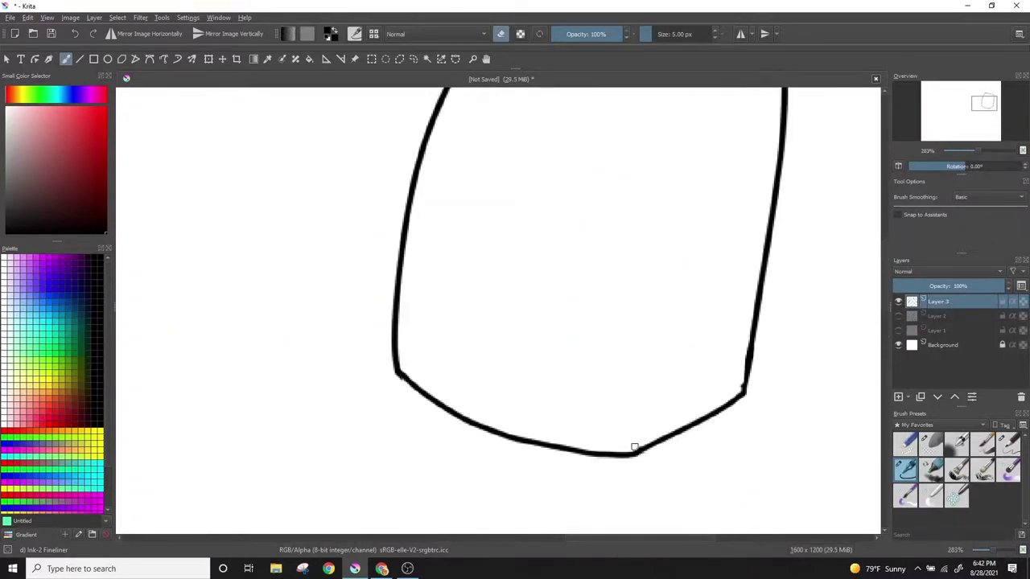
{"action": "key", "text": "e"}
{"action": "left_click", "coordinate": [898, 316]}
{"action": "left_click", "coordinate": [898, 330]}
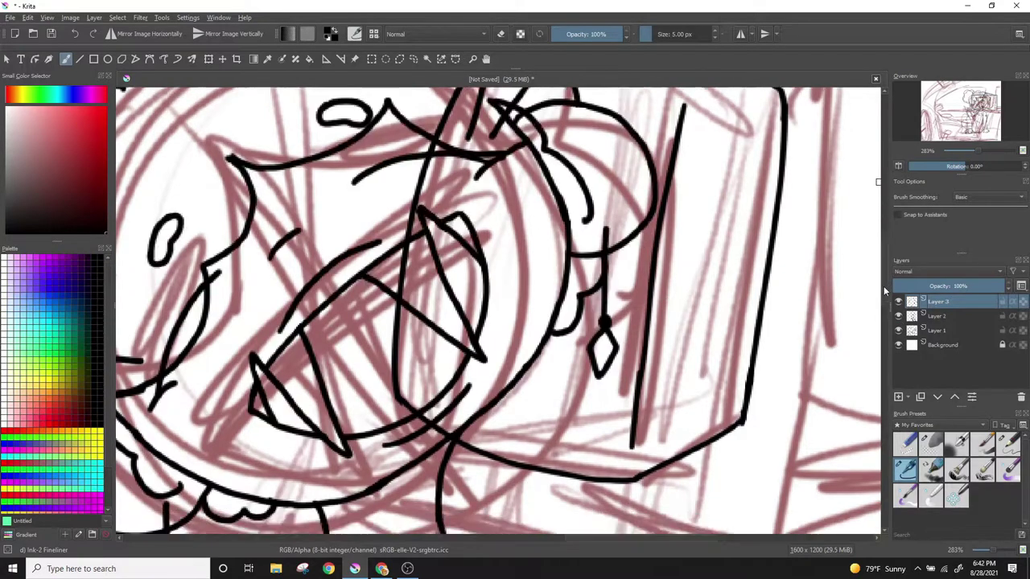
{"action": "scroll", "coordinate": [460, 262], "scroll_direction": "down", "scroll_amount": 5}
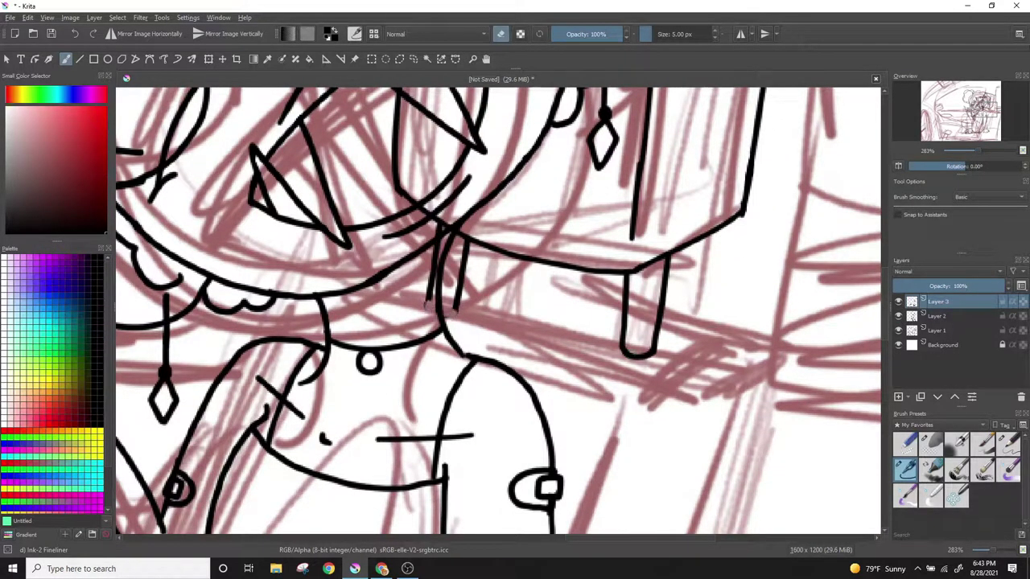
- Ink the left and right headrest posts, toggling the girl's lineart layer
{"action": "left_click_drag", "start_coordinate": [440, 312], "coordinate": [456, 308]}
{"action": "left_click", "coordinate": [898, 316]}
{"action": "left_click", "coordinate": [897, 315]}
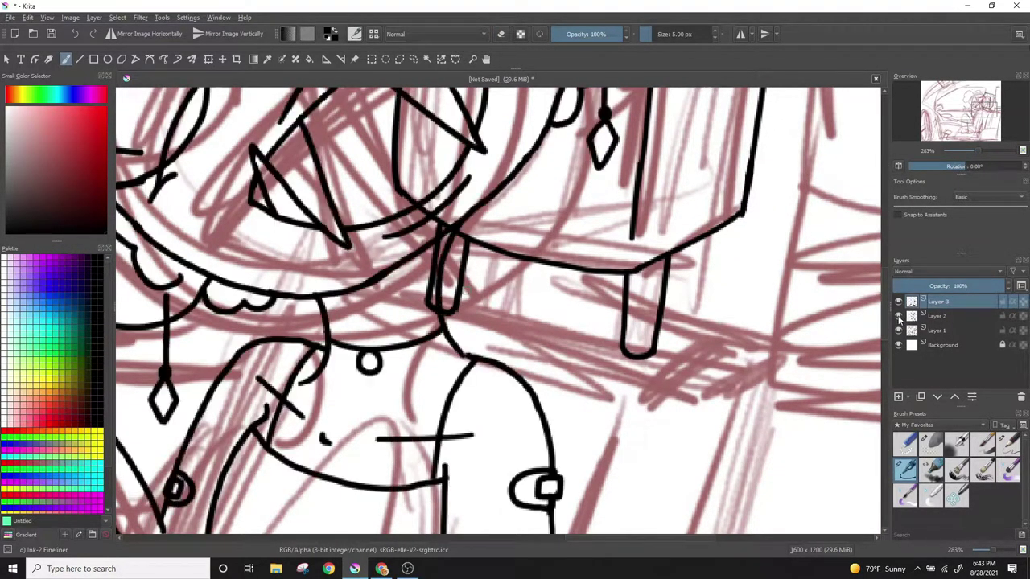
{"action": "left_click_drag", "start_coordinate": [776, 362], "coordinate": [703, 396]}
{"action": "left_click_drag", "start_coordinate": [664, 308], "coordinate": [773, 360]}
{"action": "key", "text": "ctrl+z"}
{"action": "left_click", "coordinate": [897, 315]}
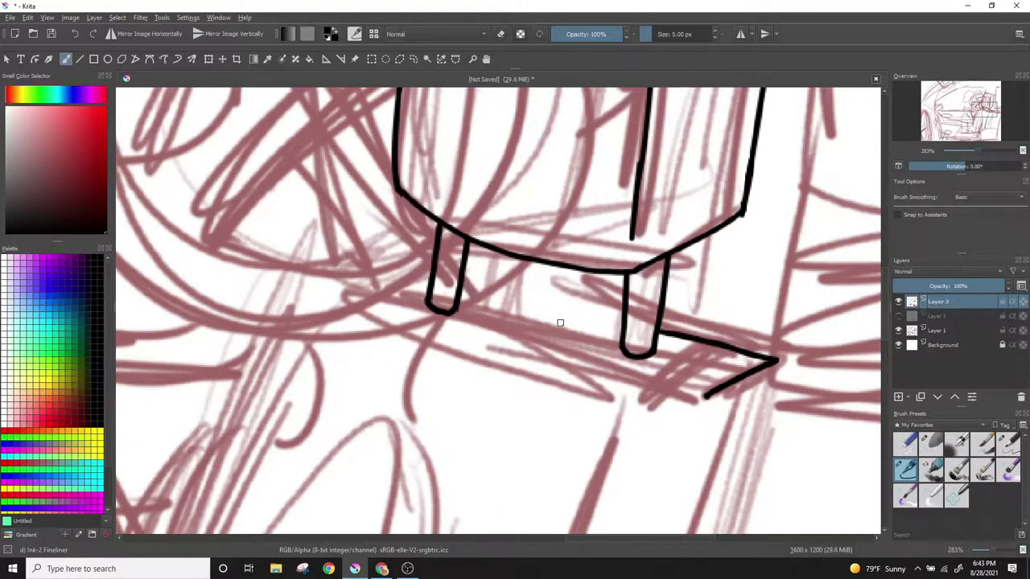
- Ink the backrest's top edge joining both headrest posts
{"action": "left_click_drag", "start_coordinate": [462, 283], "coordinate": [623, 322]}
{"action": "mouse_move", "coordinate": [435, 266]}
{"action": "left_mouse_down"}
{"action": "mouse_move", "coordinate": [373, 246]}
{"action": "mouse_move", "coordinate": [407, 315]}
{"action": "mouse_move", "coordinate": [700, 397]}
{"action": "left_mouse_up"}
{"action": "key", "text": "e"}
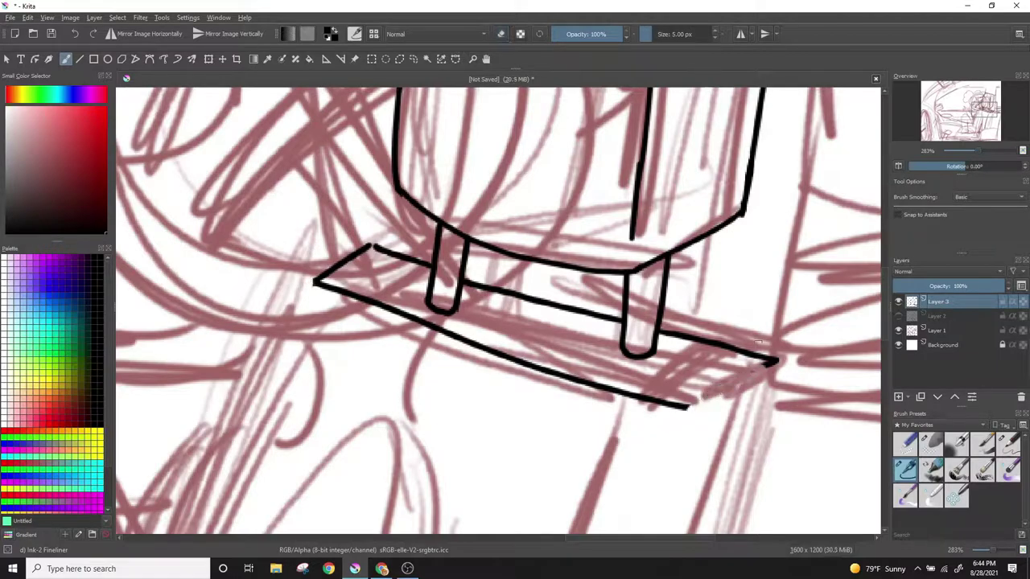
{"action": "left_click_drag", "start_coordinate": [772, 362], "coordinate": [701, 398]}
{"action": "left_click_drag", "start_coordinate": [372, 247], "coordinate": [311, 284]}
{"action": "left_click", "coordinate": [987, 552]}
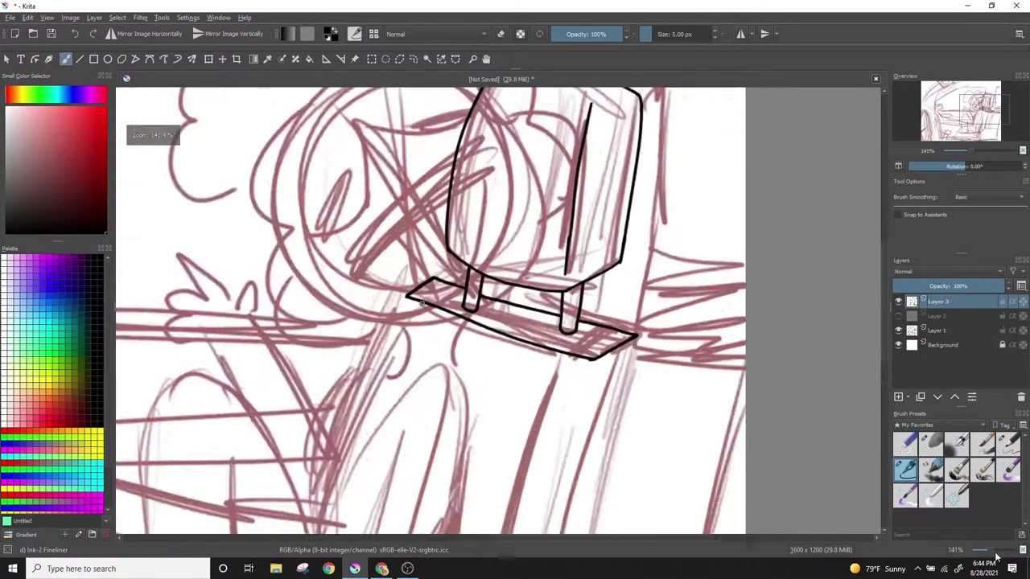
{"action": "scroll", "coordinate": [483, 321], "scroll_direction": "down", "scroll_amount": 2}
- Ink the left and right sides of the backrest
{"action": "left_click_drag", "start_coordinate": [635, 221], "coordinate": [599, 467]}
{"action": "left_click_drag", "start_coordinate": [585, 253], "coordinate": [540, 455]}
{"action": "mouse_move", "coordinate": [407, 178]}
{"action": "left_mouse_down"}
{"action": "mouse_move", "coordinate": [337, 464]}
{"action": "mouse_move", "coordinate": [341, 450]}
{"action": "left_mouse_up"}
{"action": "key", "text": "ctrl+z"}
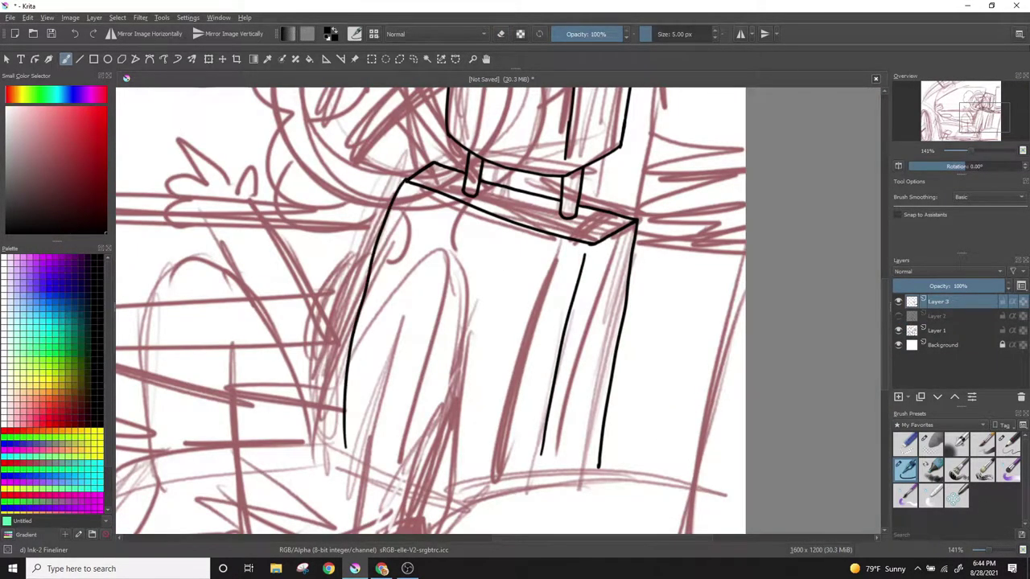
{"action": "left_click_drag", "start_coordinate": [362, 402], "coordinate": [491, 278]}
- Ink the seat cushion's curve and bottom edge
{"action": "mouse_move", "coordinate": [479, 322]}
{"action": "left_mouse_down"}
{"action": "mouse_move", "coordinate": [225, 372]}
{"action": "mouse_move", "coordinate": [206, 475]}
{"action": "left_mouse_up"}
{"action": "key", "text": "ctrl+z"}
{"action": "mouse_move", "coordinate": [256, 346]}
{"action": "left_mouse_down"}
{"action": "mouse_move", "coordinate": [207, 474]}
{"action": "mouse_move", "coordinate": [555, 427]}
{"action": "left_mouse_up"}
{"action": "key", "text": "ctrl+z"}
{"action": "left_click_drag", "start_coordinate": [245, 461], "coordinate": [535, 434]}
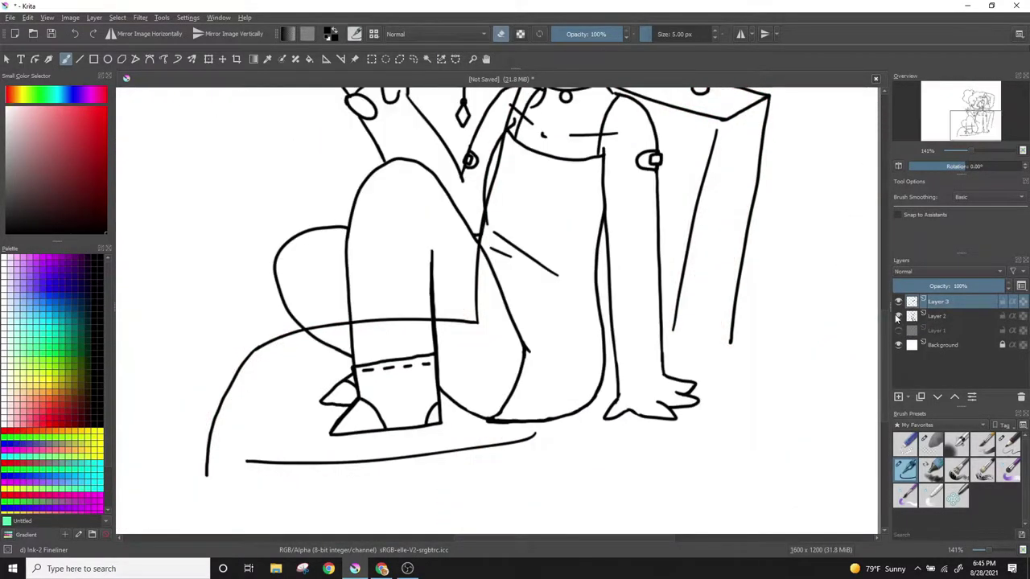
{"action": "mouse_move", "coordinate": [997, 549]}
{"action": "left_mouse_down"}
{"action": "mouse_move", "coordinate": [980, 549]}
{"action": "mouse_move", "coordinate": [997, 549]}
{"action": "left_mouse_up"}
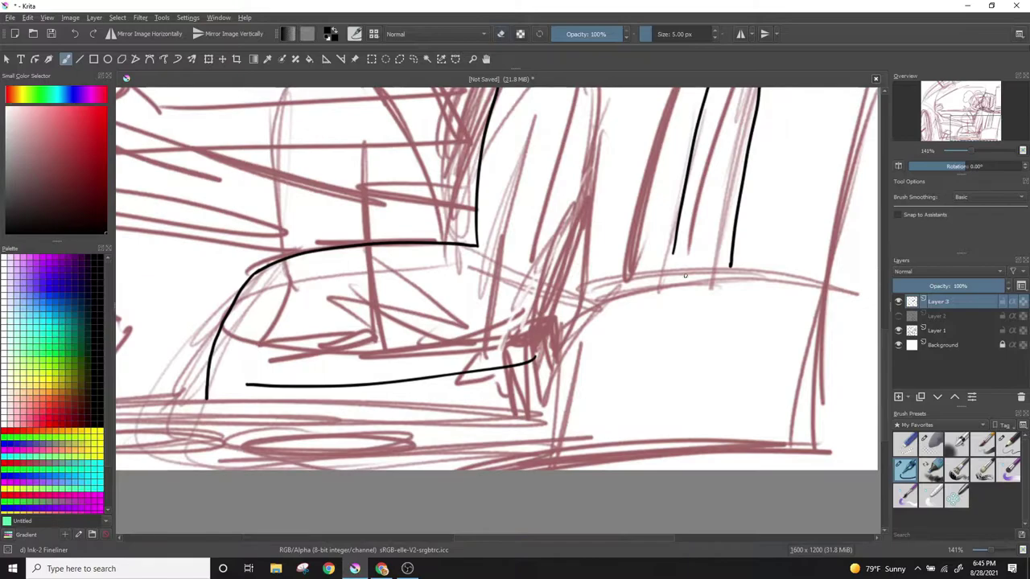
{"action": "left_click_drag", "start_coordinate": [691, 275], "coordinate": [535, 466]}
- Ink the right cushion's top, front and side edges
{"action": "left_click_drag", "start_coordinate": [543, 392], "coordinate": [871, 410]}
{"action": "key", "text": "ctrl+z"}
{"action": "left_click_drag", "start_coordinate": [691, 275], "coordinate": [876, 269]}
{"action": "key", "text": "ctrl+z"}
{"action": "key", "text": "ctrl+z"}
{"action": "left_click_drag", "start_coordinate": [611, 305], "coordinate": [876, 287]}
{"action": "left_click_drag", "start_coordinate": [578, 322], "coordinate": [559, 468]}
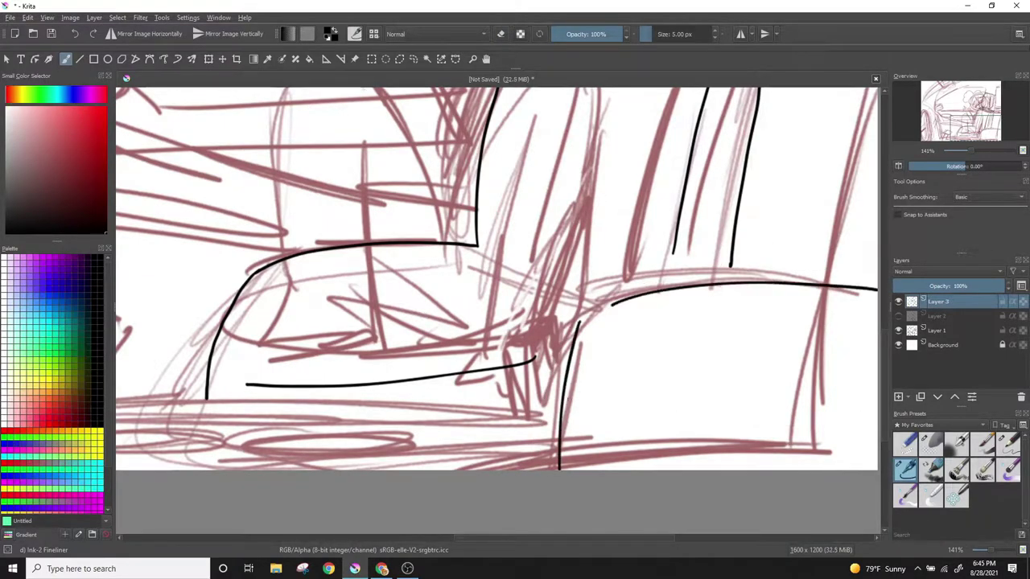
{"action": "left_click_drag", "start_coordinate": [563, 410], "coordinate": [875, 386]}
{"action": "left_click", "coordinate": [74, 33]}
- Redraw the right cushion's top line and front edge, flattening its end
{"action": "left_click_drag", "start_coordinate": [553, 308], "coordinate": [876, 304]}
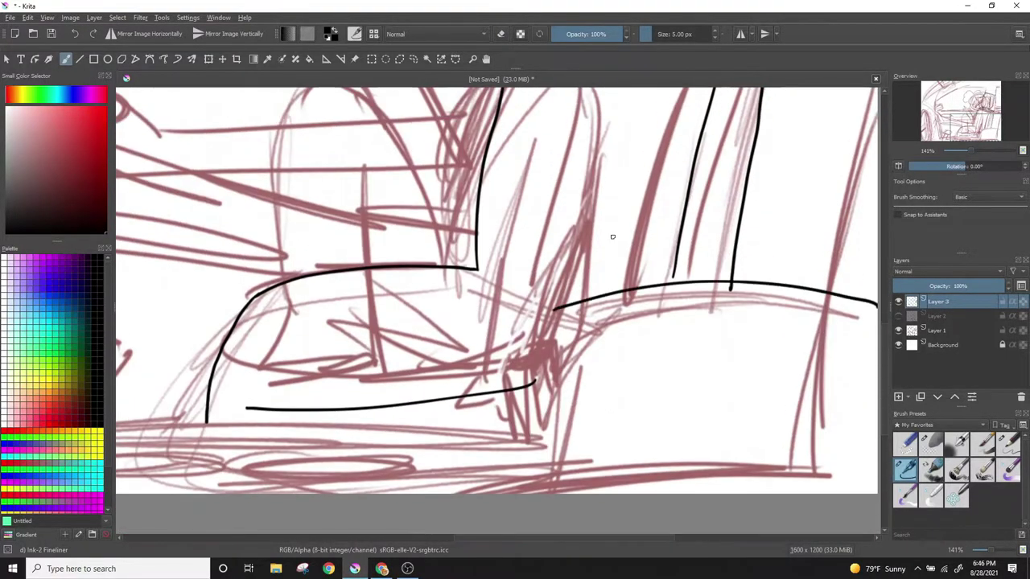
{"action": "left_click_drag", "start_coordinate": [530, 431], "coordinate": [877, 430]}
{"action": "left_click_drag", "start_coordinate": [533, 435], "coordinate": [533, 494]}
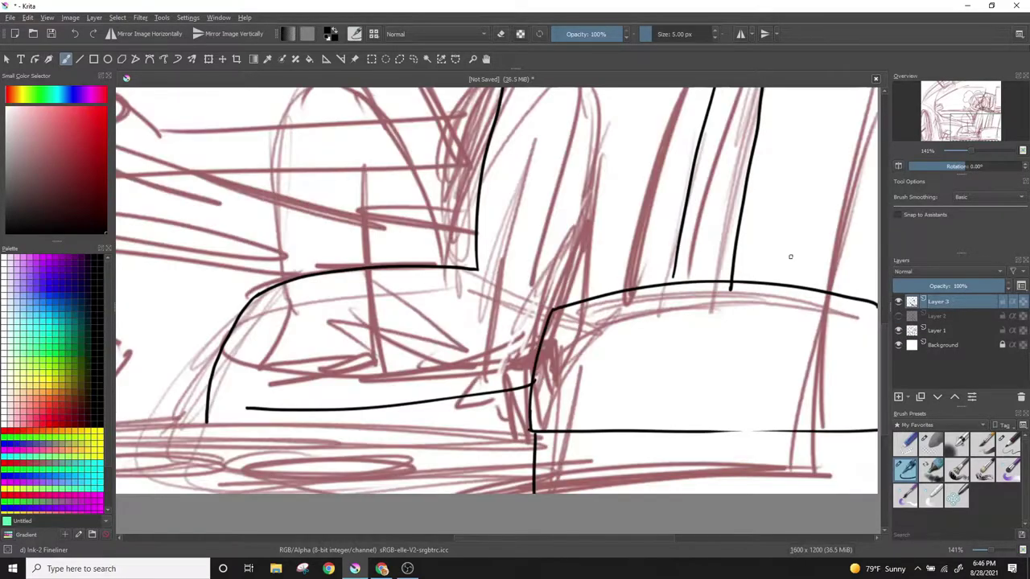
{"action": "scroll", "coordinate": [675, 357], "scroll_direction": "right", "scroll_amount": 3}
{"action": "key", "text": "ctrl+z"}
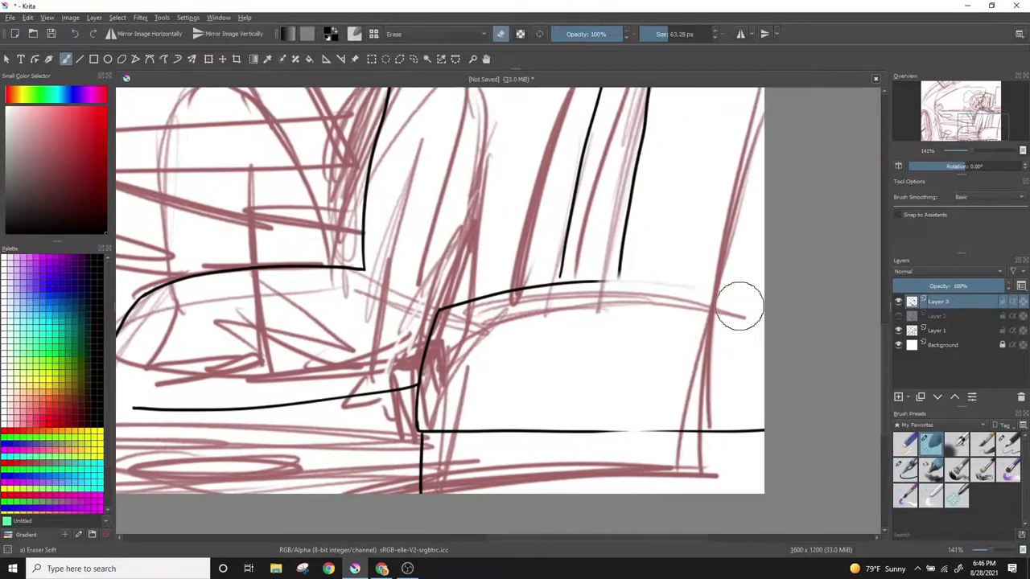
{"action": "left_click_drag", "start_coordinate": [550, 283], "coordinate": [764, 283]}
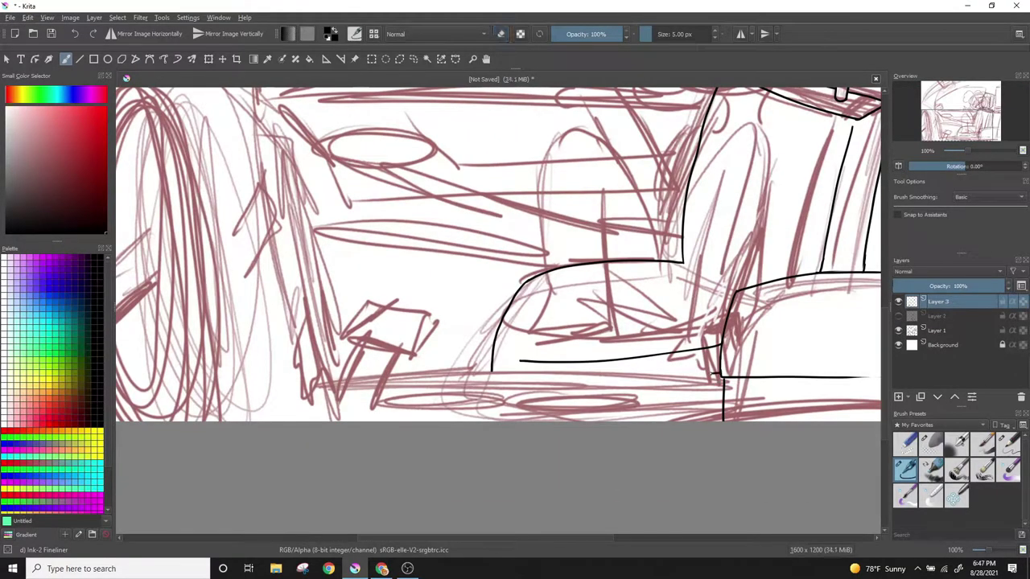
- Ink a line along the seat's bottom edge and a long curved door line at left
{"action": "left_click_drag", "start_coordinate": [475, 370], "coordinate": [713, 371]}
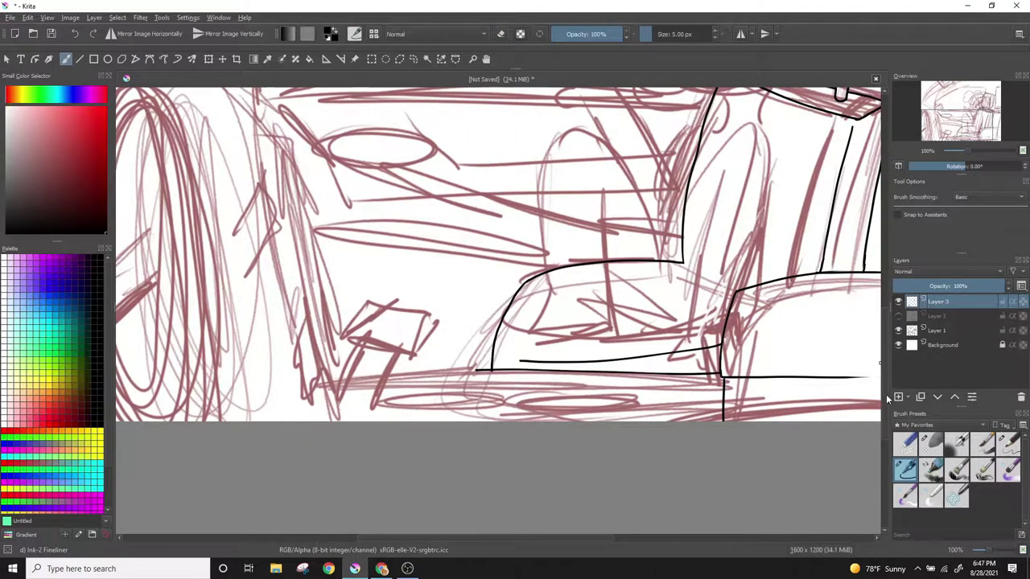
{"action": "scroll", "coordinate": [499, 314], "scroll_direction": "up", "scroll_amount": 5}
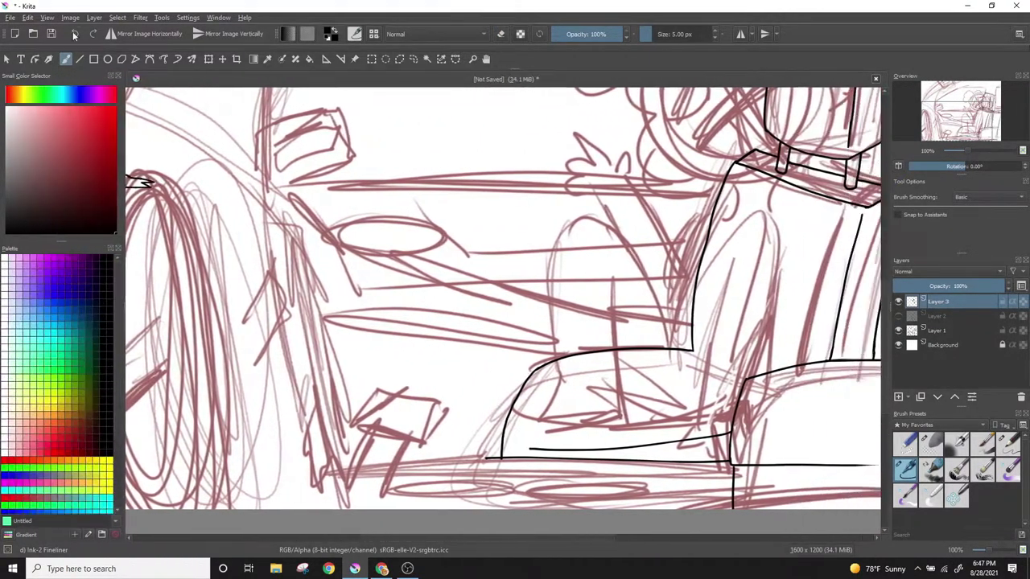
{"action": "left_click_drag", "start_coordinate": [126, 137], "coordinate": [413, 451]}
{"action": "scroll", "coordinate": [499, 314], "scroll_direction": "up", "scroll_amount": 5}
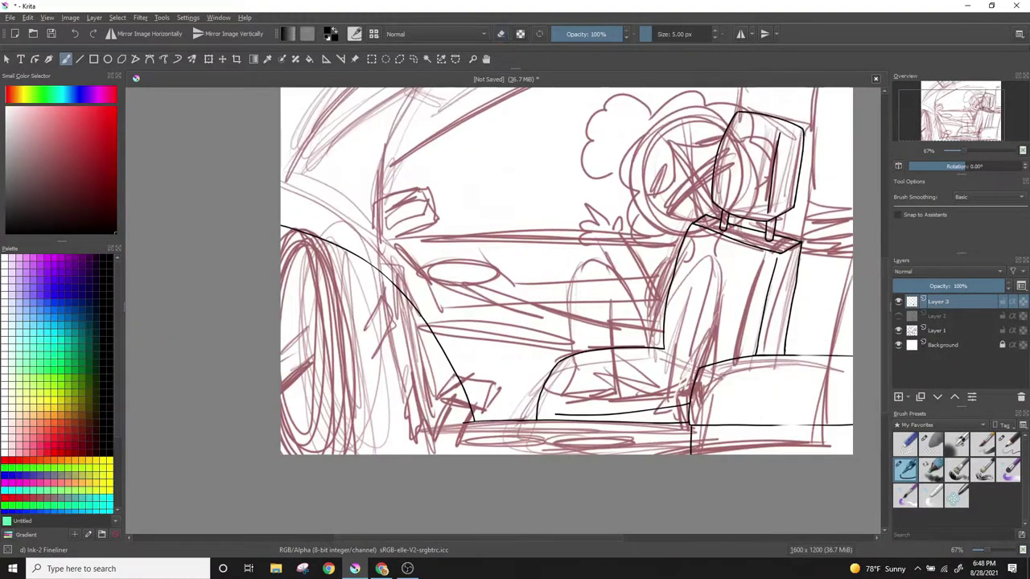
- Hide the red sketch layer, show the girl's line art, and switch to erasing
{"action": "left_click", "coordinate": [898, 330]}
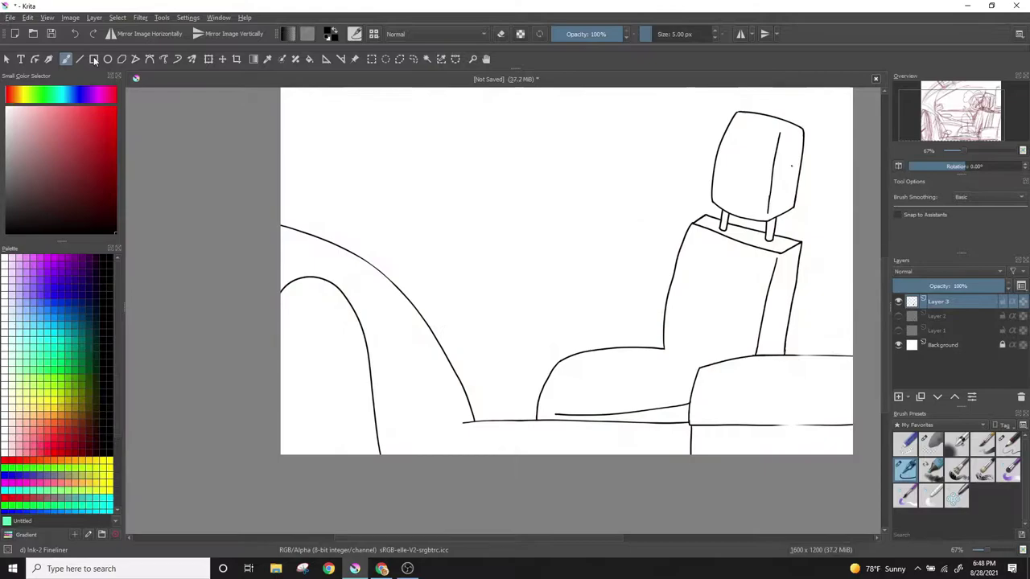
{"action": "scroll", "coordinate": [882, 321], "scroll_direction": "up", "scroll_amount": 3}
{"action": "scroll", "coordinate": [882, 321], "scroll_direction": "up", "scroll_amount": 1}
{"action": "left_click", "coordinate": [898, 316]}
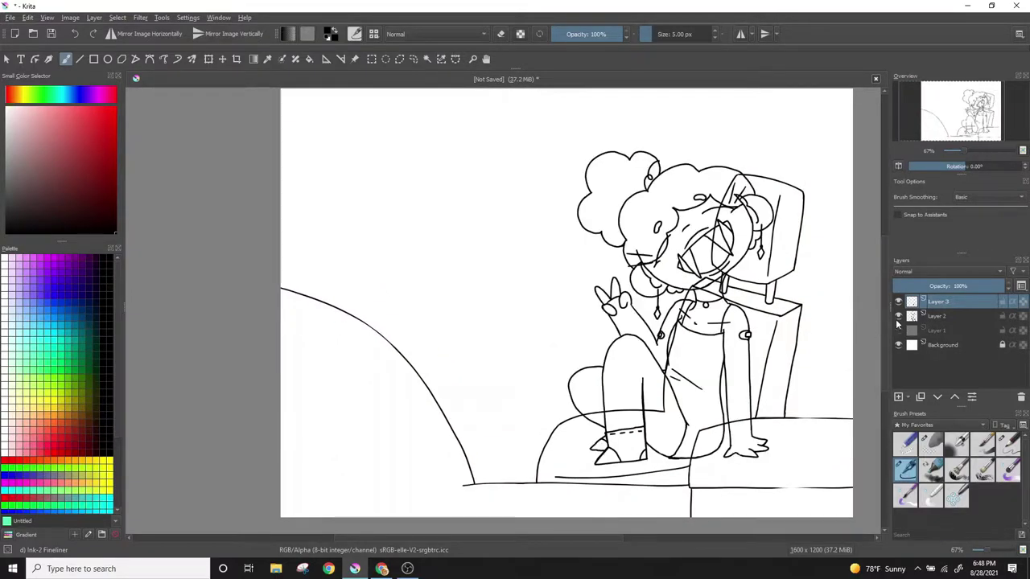
{"action": "left_click", "coordinate": [899, 315]}
{"action": "key", "text": "e"}
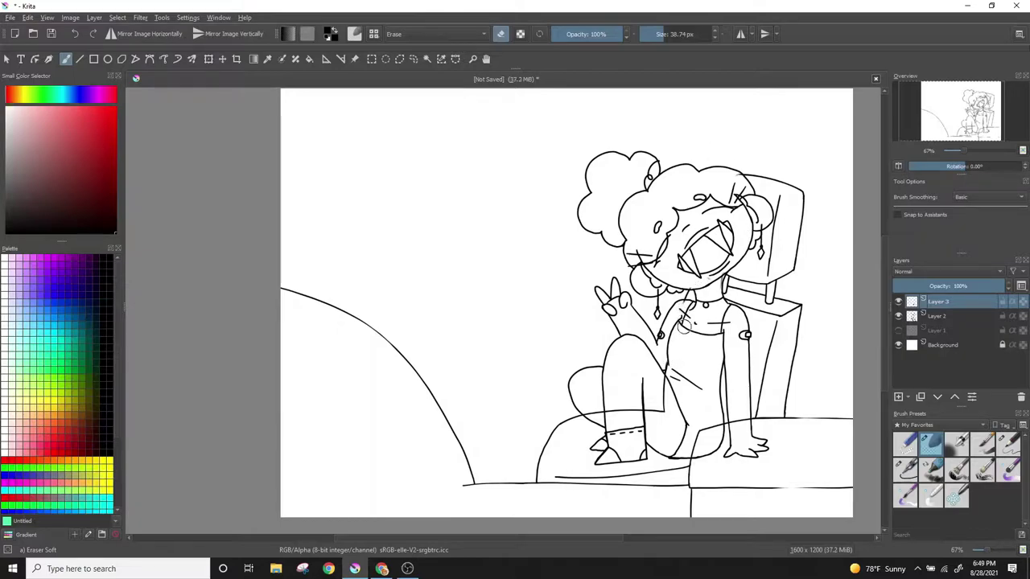
- With Eraser Small on Layer 2, erase the girl's hand on the seat edge, then reshow the red sketch
{"action": "left_click", "coordinate": [905, 442]}
{"action": "scroll", "coordinate": [639, 313], "scroll_direction": "up", "scroll_amount": 3}
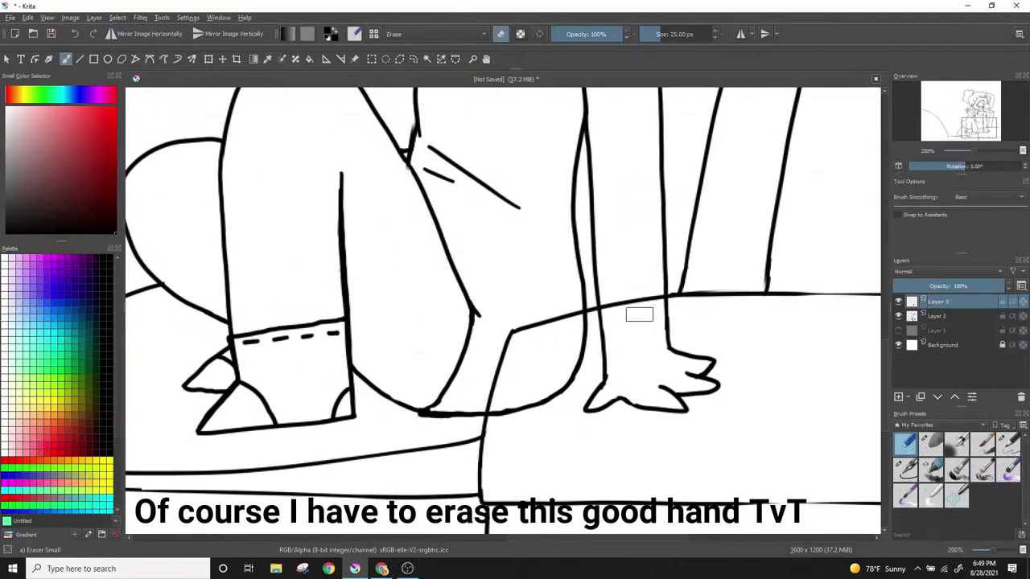
{"action": "key", "text": "Page_Down"}
{"action": "mouse_move", "coordinate": [683, 314]}
{"action": "left_mouse_down"}
{"action": "mouse_move", "coordinate": [563, 407]}
{"action": "mouse_move", "coordinate": [641, 410]}
{"action": "left_mouse_up"}
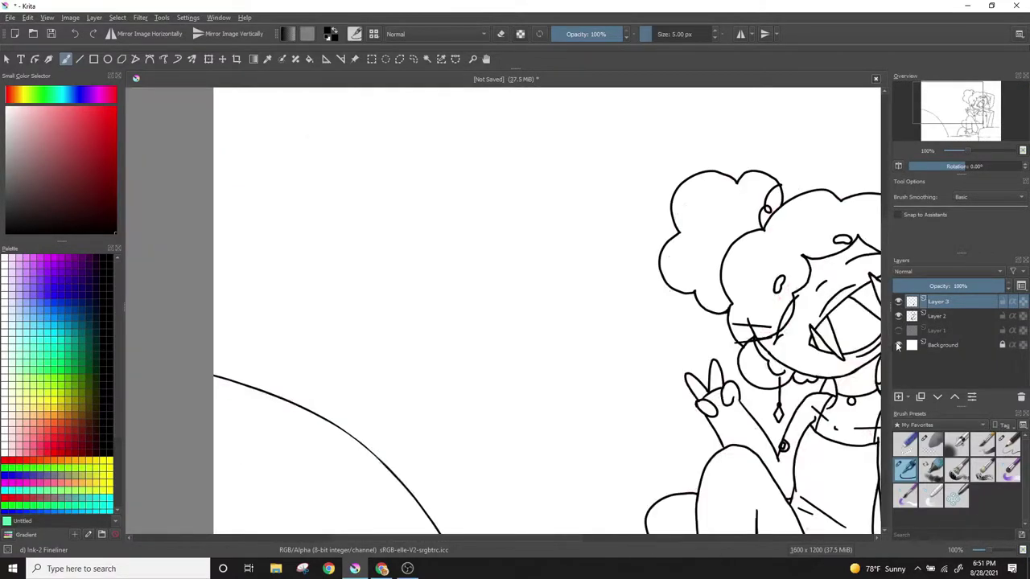
{"action": "left_click", "coordinate": [897, 330]}
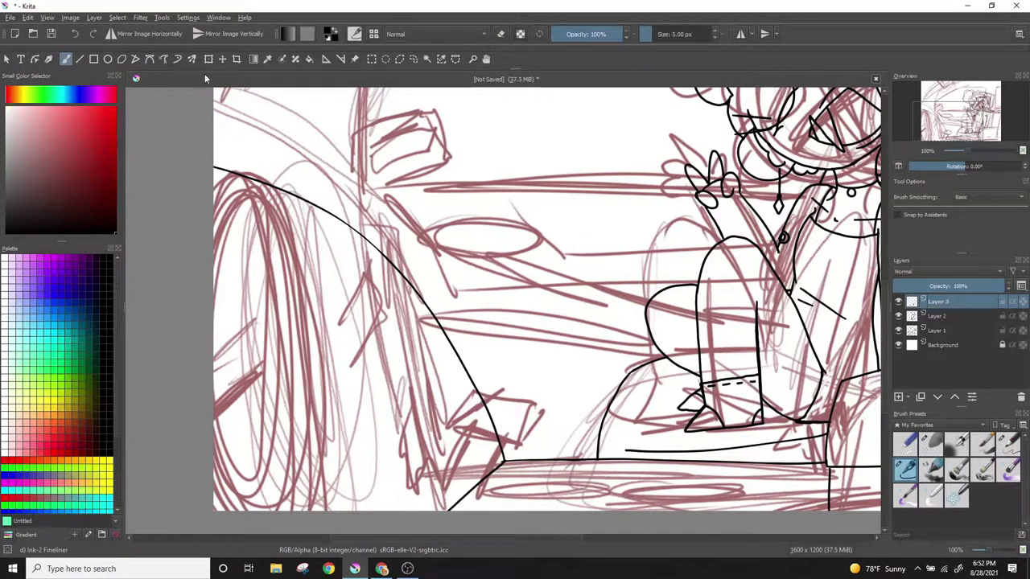
- Draw two oval cup holders below the seat with the Ellipse tool
{"action": "key", "text": "F7"}
{"action": "left_click_drag", "start_coordinate": [524, 483], "coordinate": [673, 505]}
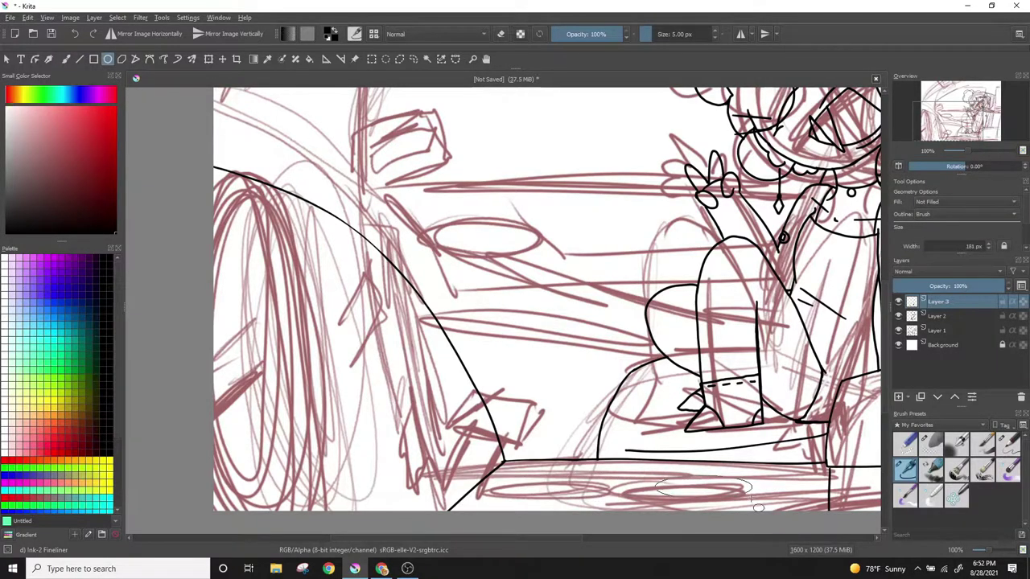
{"action": "left_click_drag", "start_coordinate": [758, 507], "coordinate": [742, 493]}
{"action": "left_click_drag", "start_coordinate": [537, 476], "coordinate": [626, 492]}
{"action": "key", "text": "b"}
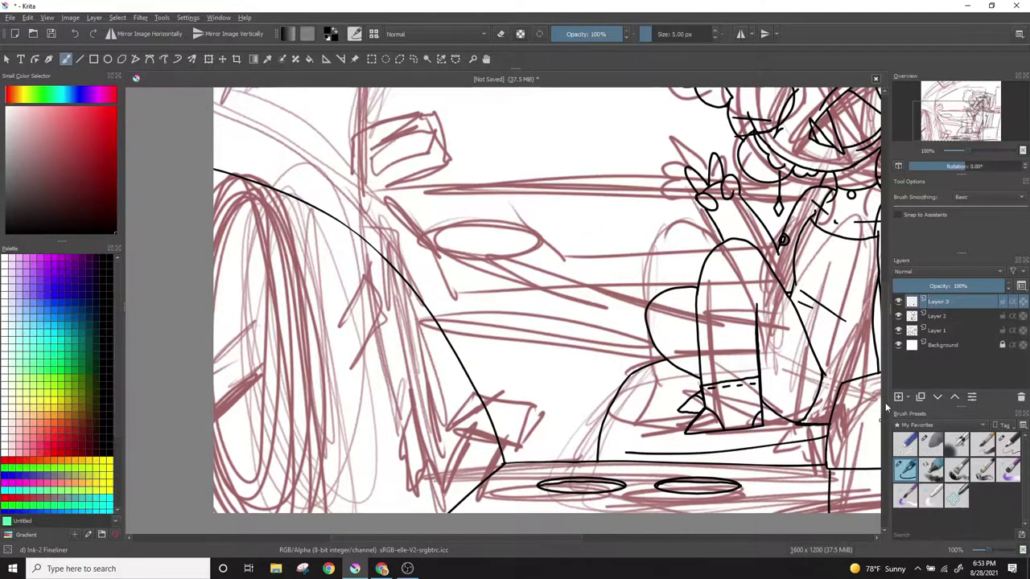
- Ink the window's arc at the upper left, undoing the stray horizontal stroke
{"action": "scroll", "coordinate": [558, 177], "scroll_direction": "up", "scroll_amount": 5}
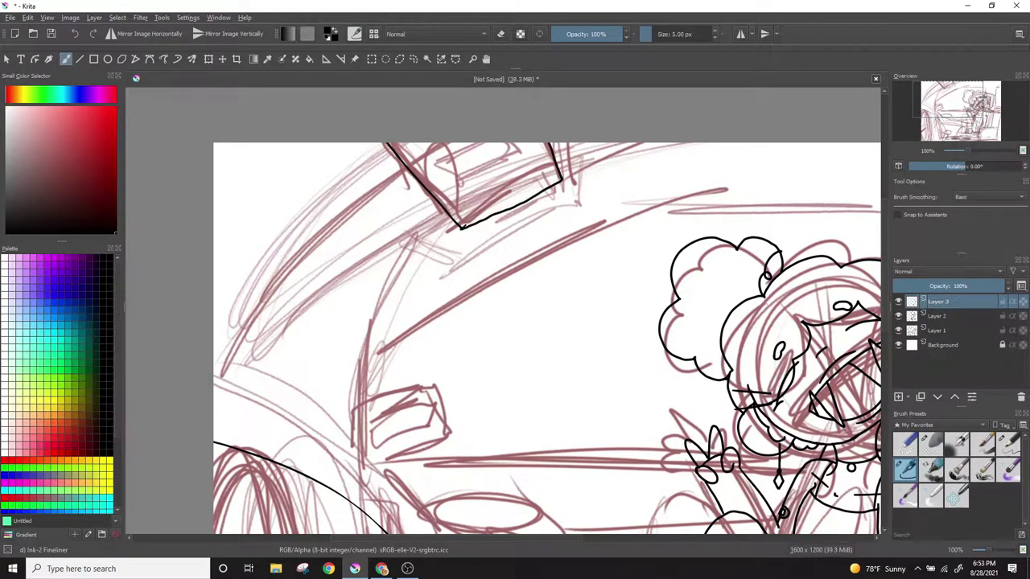
{"action": "left_click_drag", "start_coordinate": [214, 375], "coordinate": [382, 143]}
{"action": "left_click", "coordinate": [898, 330]}
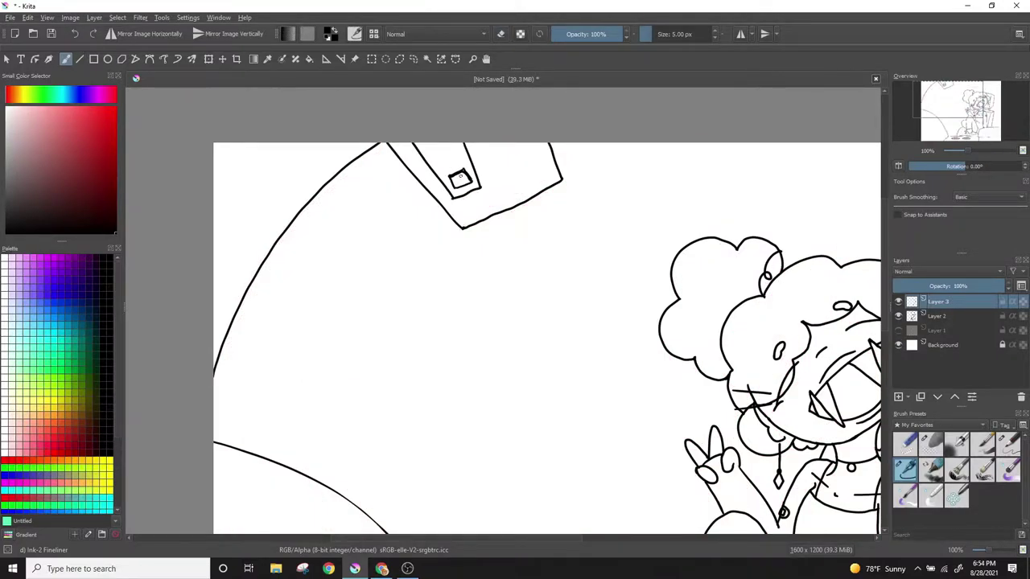
{"action": "scroll", "coordinate": [547, 322], "scroll_direction": "down", "scroll_amount": 2}
{"action": "scroll", "coordinate": [547, 322], "scroll_direction": "down", "scroll_amount": 1}
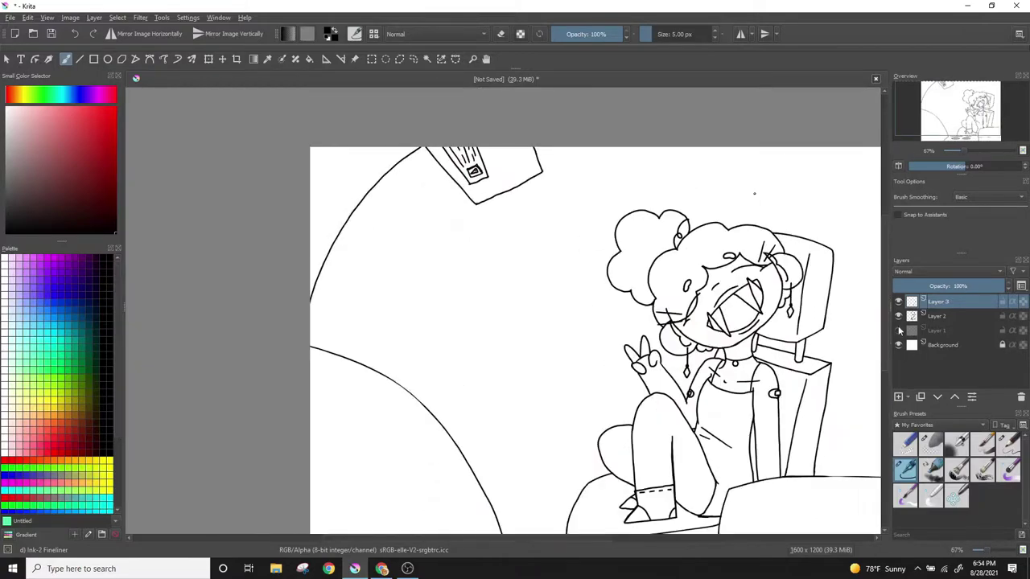
{"action": "left_click", "coordinate": [898, 329]}
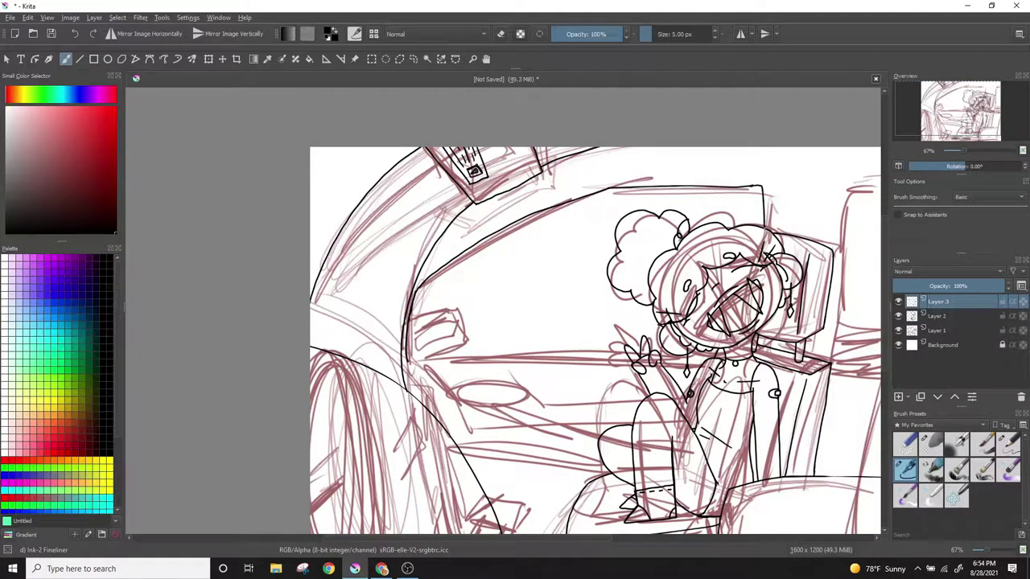
{"action": "left_click", "coordinate": [86, 32]}
- Zoom in on the girl and window and erase a few stray ink lines
{"action": "key", "text": "1"}
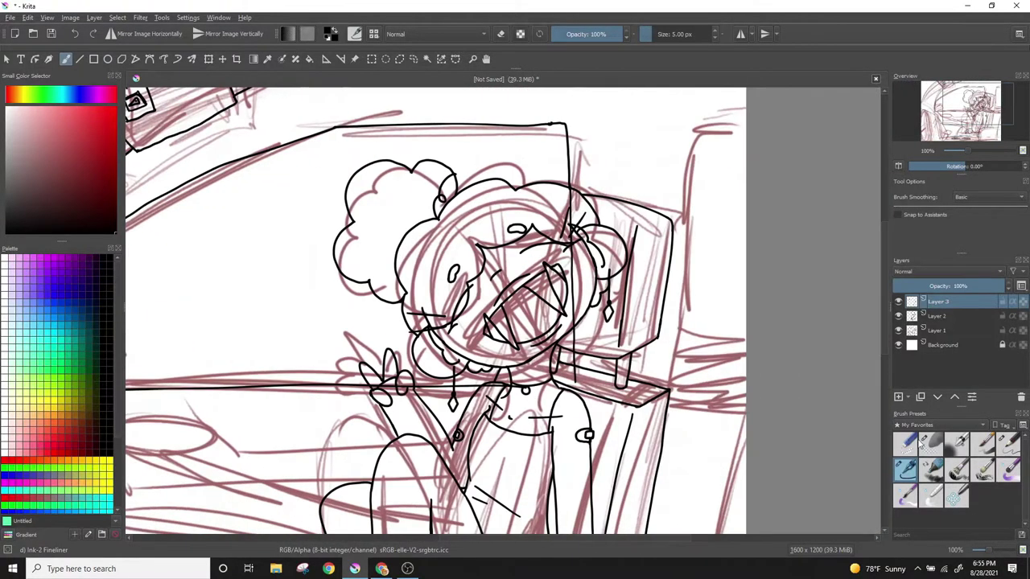
{"action": "key", "text": "e"}
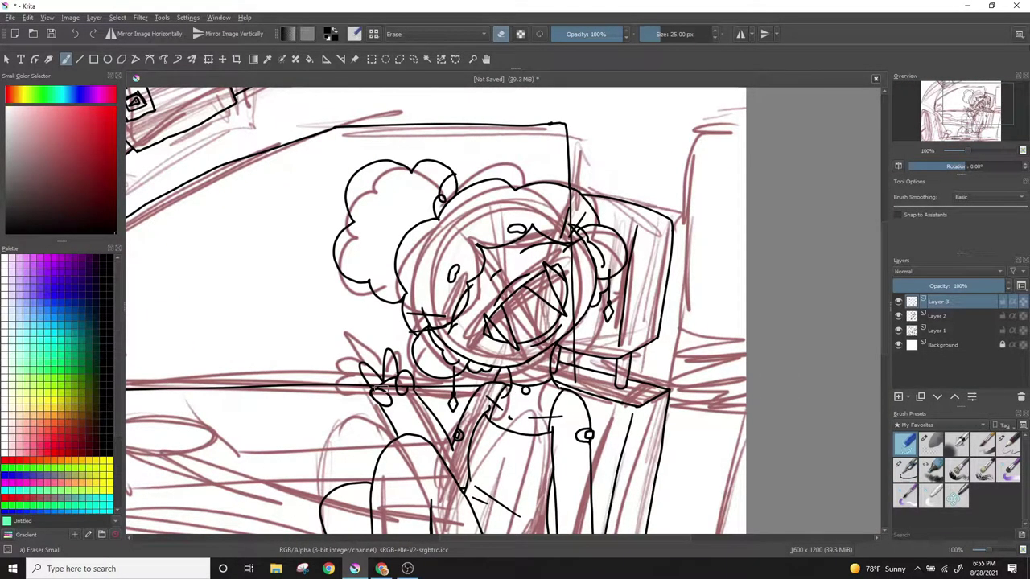
{"action": "key", "text": "e"}
{"action": "key", "text": "e"}
{"action": "left_click_drag", "start_coordinate": [572, 291], "coordinate": [577, 348]}
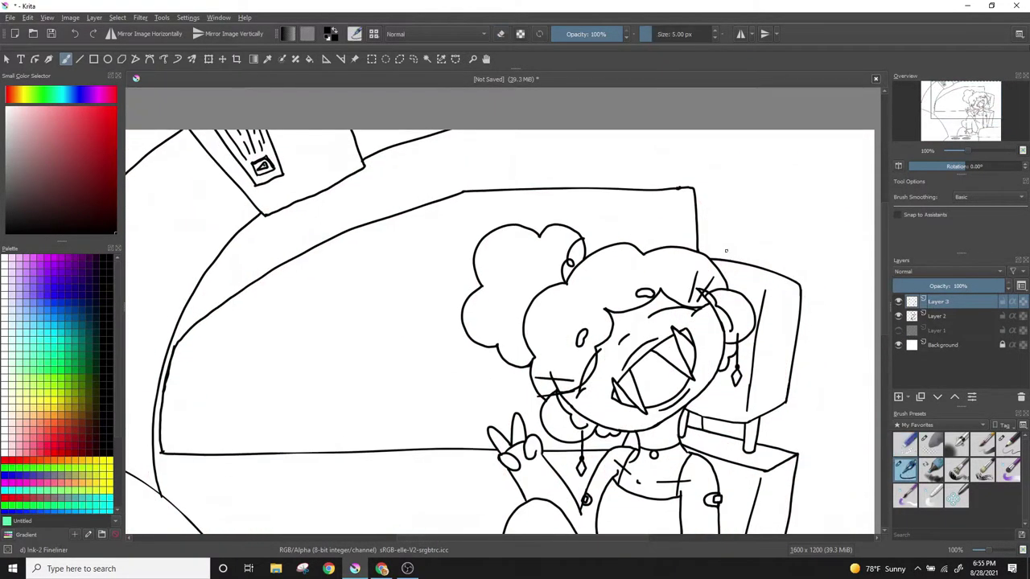
{"action": "scroll", "coordinate": [995, 553], "scroll_direction": "down", "scroll_amount": 2}
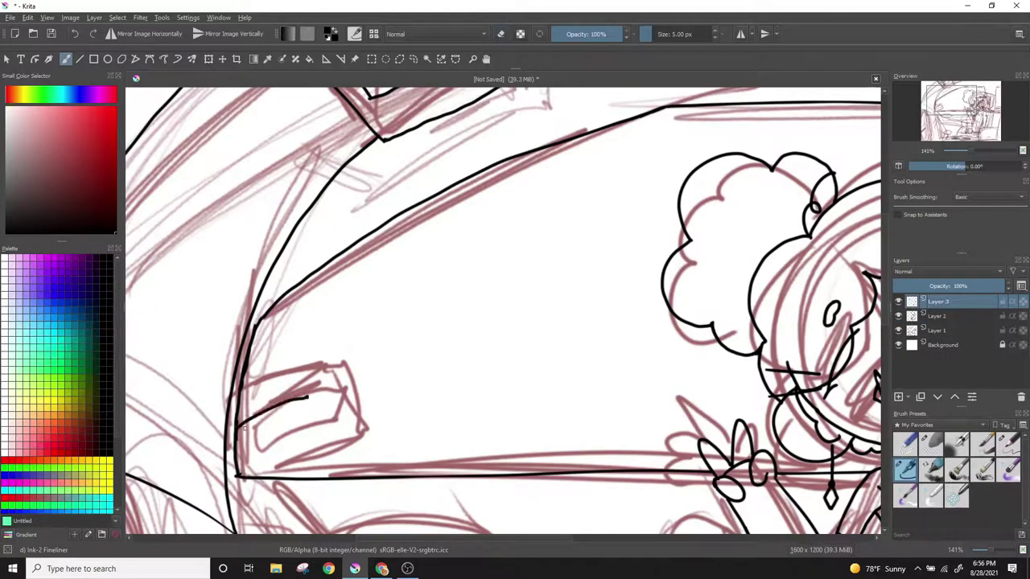
- Ink the small rounded box at the window's left with a double outline
{"action": "left_click", "coordinate": [75, 34]}
{"action": "key", "text": "ctrl+z"}
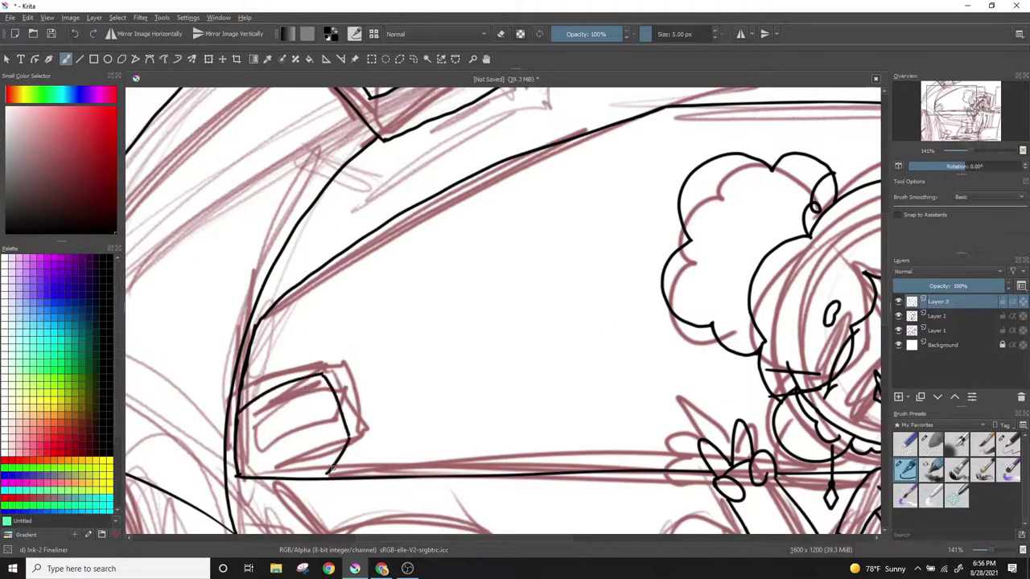
{"action": "left_click_drag", "start_coordinate": [322, 375], "coordinate": [324, 476]}
{"action": "left_click_drag", "start_coordinate": [337, 394], "coordinate": [249, 426]}
{"action": "key", "text": "ctrl+z"}
{"action": "left_click_drag", "start_coordinate": [294, 390], "coordinate": [340, 434]}
{"action": "left_click_drag", "start_coordinate": [293, 394], "coordinate": [280, 474]}
{"action": "left_click_drag", "start_coordinate": [338, 432], "coordinate": [281, 473]}
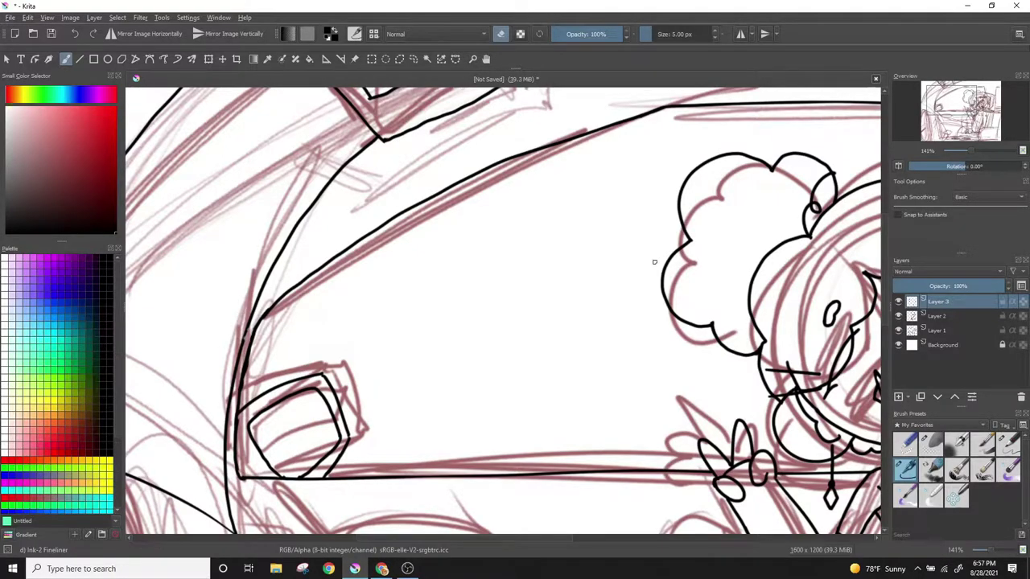
- Hide the red sketch and zoom out to review the whole drawing
{"action": "left_click", "coordinate": [898, 330]}
{"action": "left_click_drag", "start_coordinate": [1001, 550], "coordinate": [985, 553]}
{"action": "scroll", "coordinate": [623, 534], "scroll_direction": "up", "scroll_amount": 2}
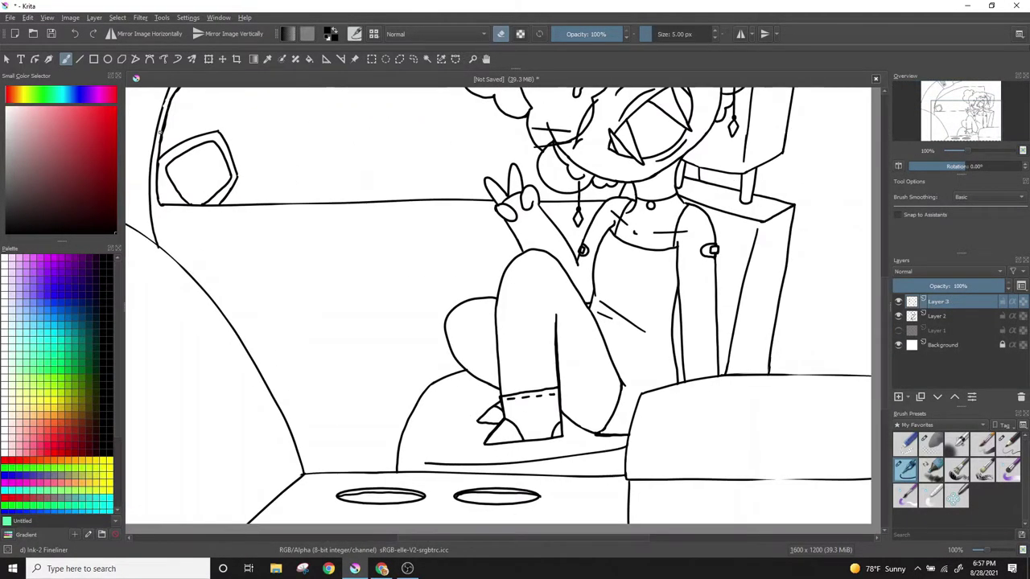
- Ink a curve inside the seat edge and retry the long left-side curve, undoing the miss
{"action": "scroll", "coordinate": [658, 469], "scroll_direction": "up", "scroll_amount": 3}
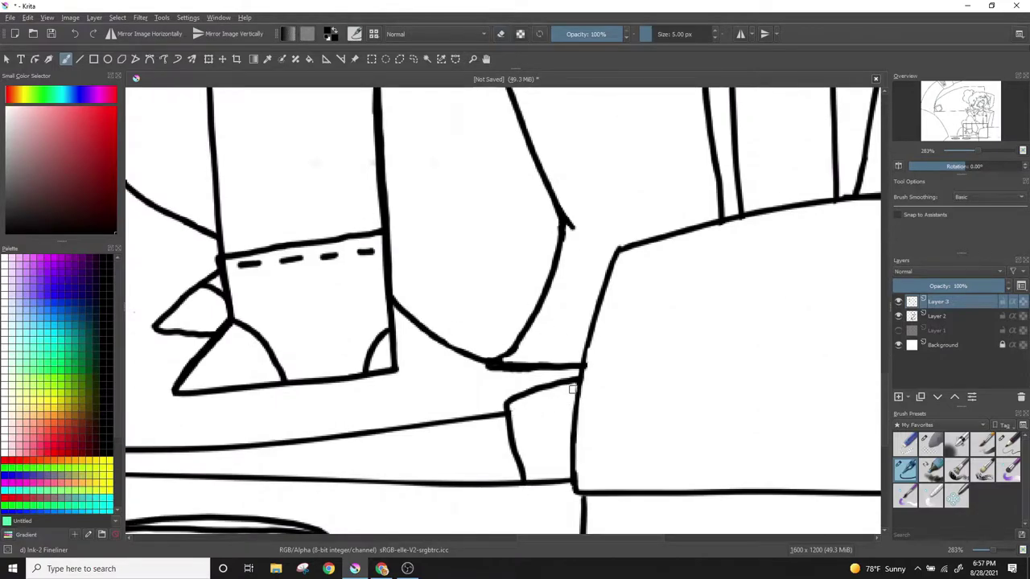
{"action": "left_click_drag", "start_coordinate": [571, 389], "coordinate": [516, 415]}
{"action": "left_click_drag", "start_coordinate": [995, 552], "coordinate": [975, 552]}
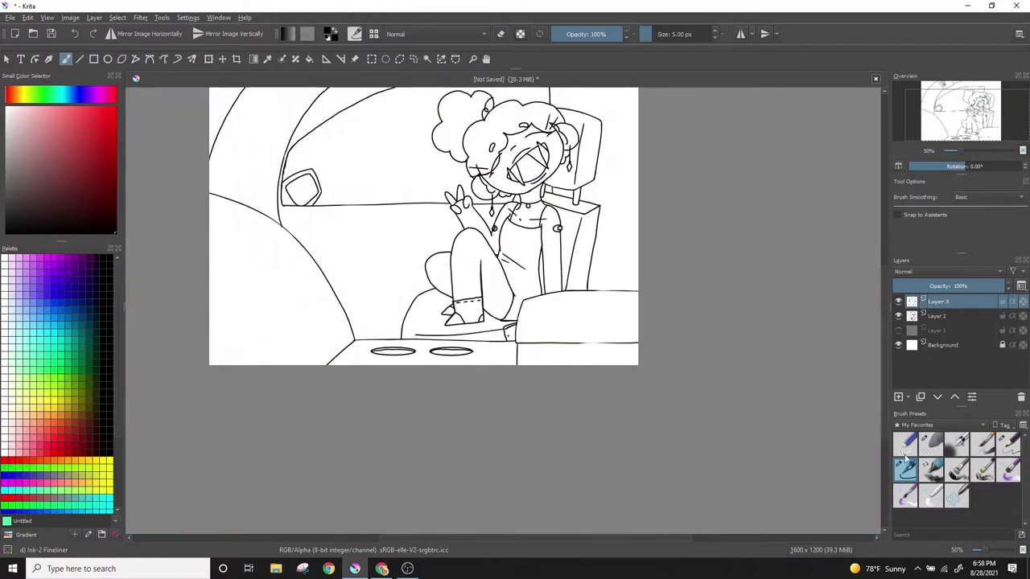
{"action": "key", "text": "1"}
{"action": "scroll", "coordinate": [608, 195], "scroll_direction": "down", "scroll_amount": 2}
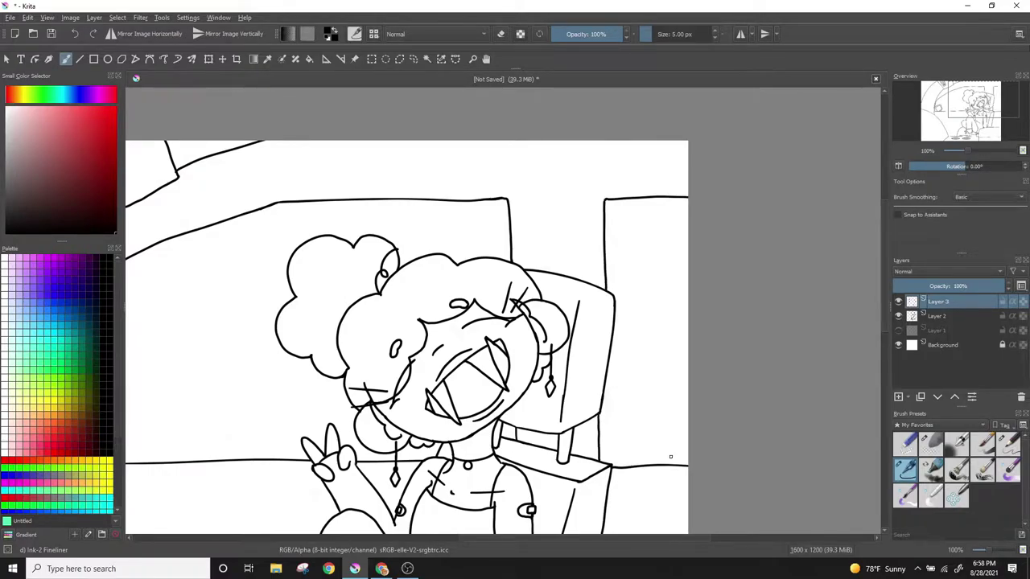
{"action": "scroll", "coordinate": [670, 457], "scroll_direction": "down", "scroll_amount": 2}
{"action": "scroll", "coordinate": [396, 507], "scroll_direction": "down", "scroll_amount": 1}
{"action": "scroll", "coordinate": [396, 506], "scroll_direction": "up", "scroll_amount": 1}
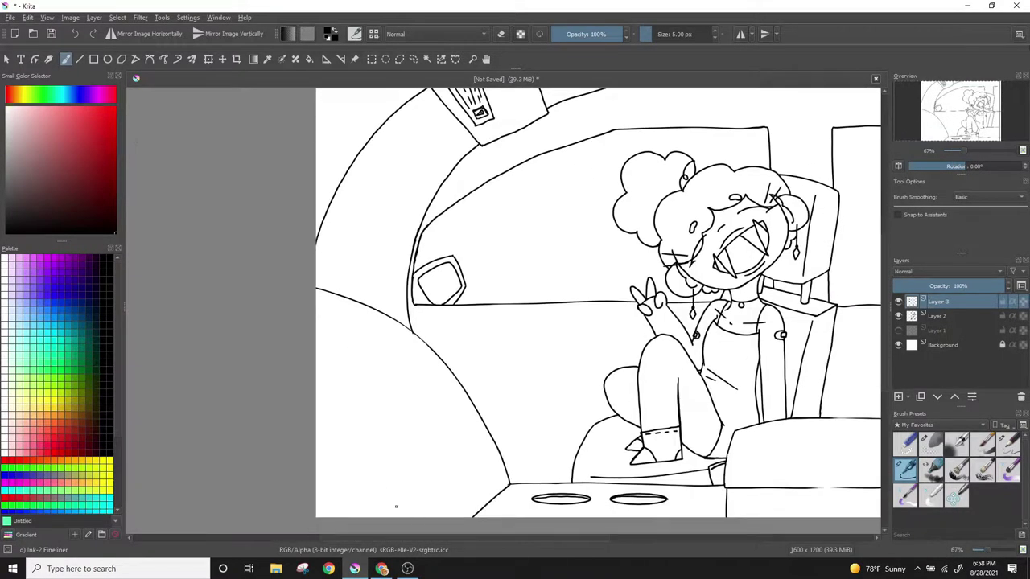
{"action": "mouse_move", "coordinate": [402, 515]}
{"action": "left_mouse_down"}
{"action": "mouse_move", "coordinate": [316, 282]}
{"action": "mouse_move", "coordinate": [316, 312]}
{"action": "mouse_move", "coordinate": [410, 497]}
{"action": "left_mouse_up"}
{"action": "key", "text": "ctrl+z"}
{"action": "key", "text": "ctrl+z"}
{"action": "key", "text": "ctrl+z"}
- Draw panel shapes on the car door and outline a second window shape
{"action": "scroll", "coordinate": [580, 304], "scroll_direction": "up", "scroll_amount": 1}
{"action": "scroll", "coordinate": [580, 304], "scroll_direction": "up", "scroll_amount": 1}
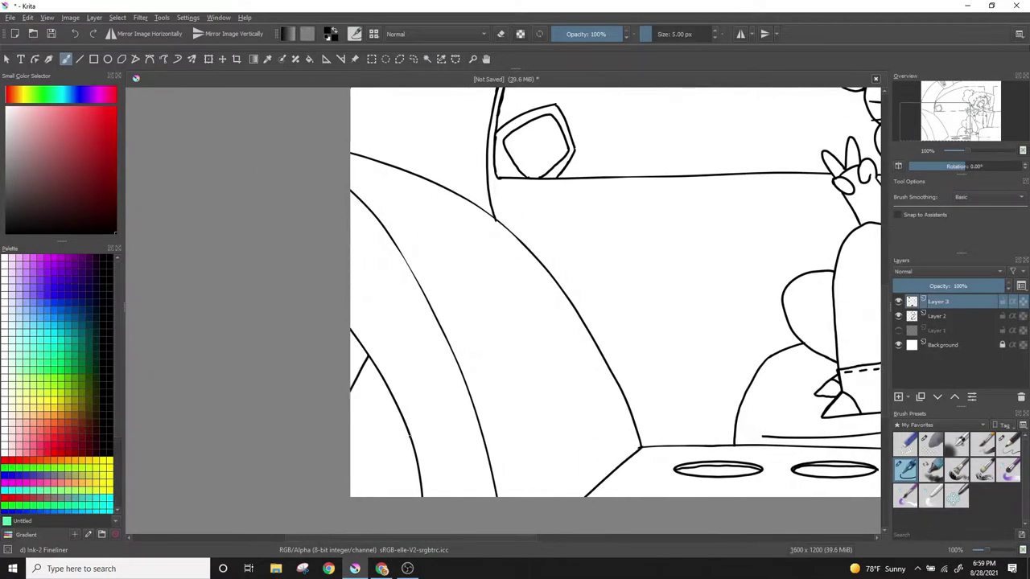
{"action": "scroll", "coordinate": [558, 365], "scroll_direction": "up", "scroll_amount": 1}
{"action": "left_click_drag", "start_coordinate": [495, 269], "coordinate": [492, 274]}
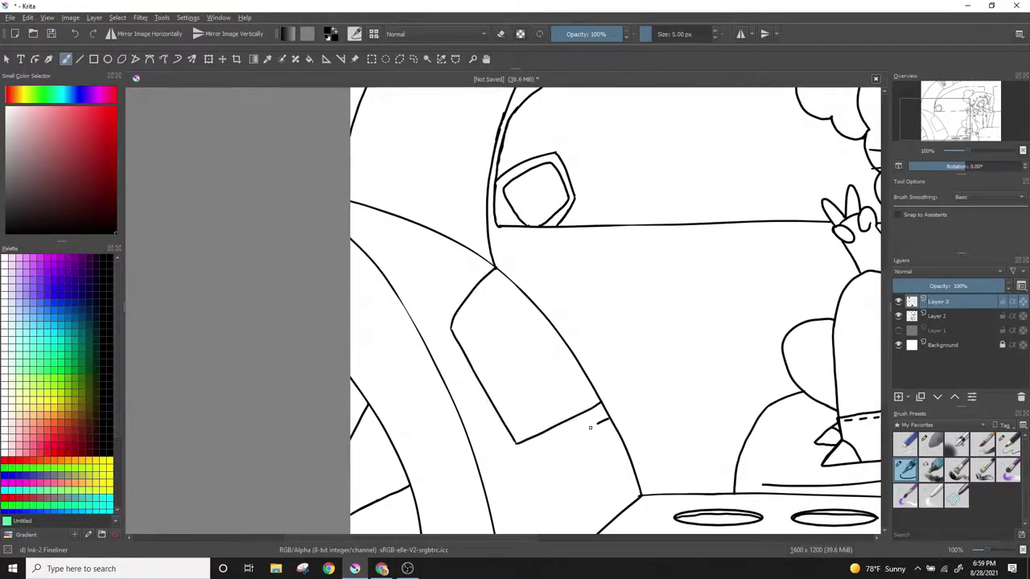
{"action": "left_click_drag", "start_coordinate": [605, 417], "coordinate": [601, 420]}
{"action": "key", "text": "minus"}
{"action": "key", "text": "minus"}
{"action": "key", "text": "plus"}
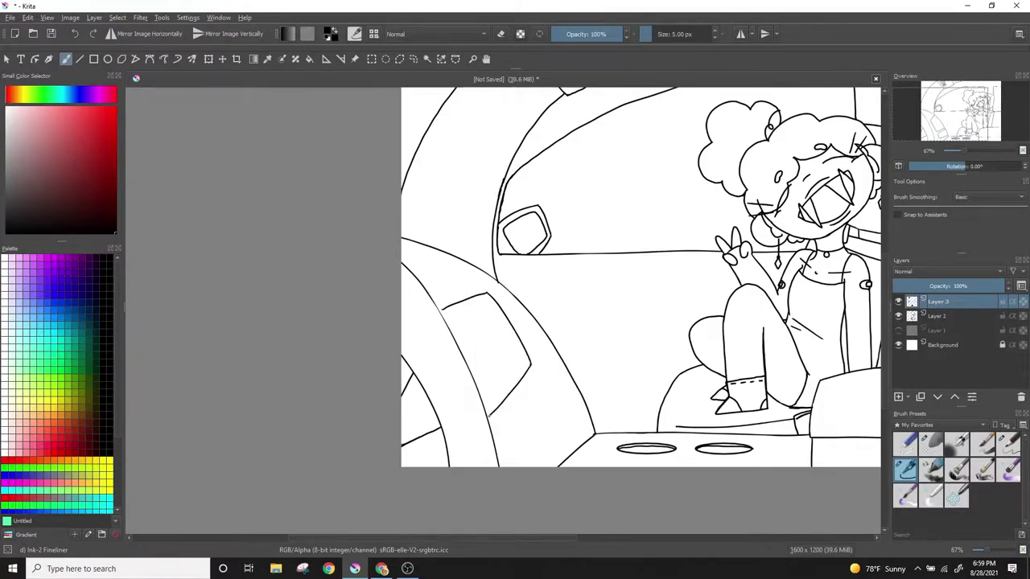
{"action": "key", "text": "plus"}
{"action": "key", "text": "plus"}
{"action": "scroll", "coordinate": [593, 315], "scroll_direction": "down", "scroll_amount": 2}
{"action": "left_click_drag", "start_coordinate": [474, 384], "coordinate": [630, 330]}
{"action": "left_click_drag", "start_coordinate": [642, 354], "coordinate": [547, 463]}
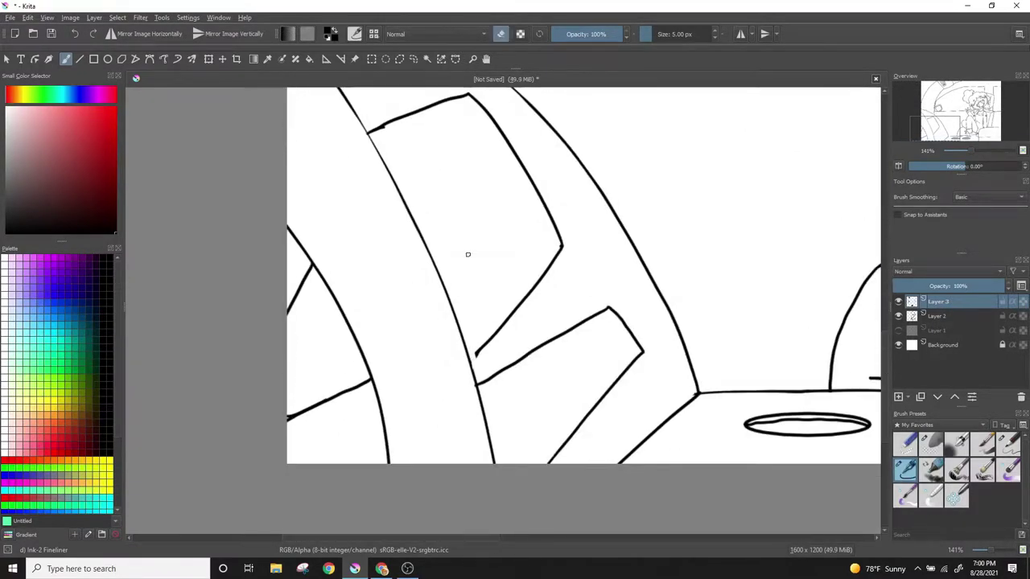
{"action": "scroll", "coordinate": [379, 130], "scroll_direction": "up", "scroll_amount": 1}
- Replace the old door rectangle with diagonal panel strokes, erasing as needed
{"action": "mouse_move", "coordinate": [515, 378]}
{"action": "left_mouse_down"}
{"action": "mouse_move", "coordinate": [639, 386]}
{"action": "mouse_move", "coordinate": [555, 491]}
{"action": "left_mouse_up"}
{"action": "key", "text": "e"}
{"action": "left_click_drag", "start_coordinate": [578, 299], "coordinate": [473, 438]}
{"action": "left_click_drag", "start_coordinate": [629, 342], "coordinate": [553, 497]}
{"action": "left_click_drag", "start_coordinate": [566, 316], "coordinate": [588, 354]}
{"action": "key", "text": "e"}
{"action": "left_click", "coordinate": [570, 310]}
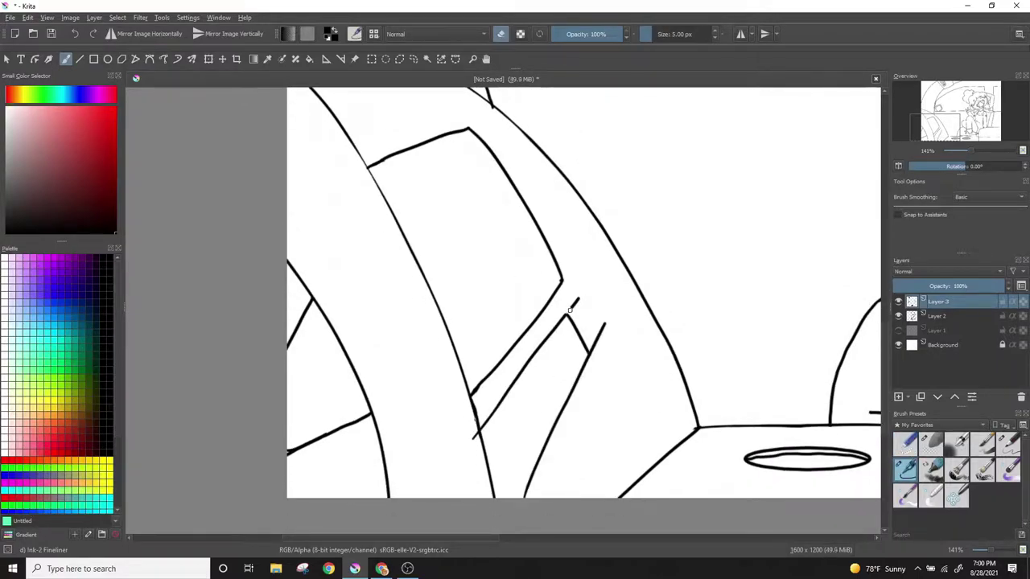
{"action": "scroll", "coordinate": [477, 433], "scroll_direction": "up", "scroll_amount": 3}
{"action": "key", "text": "e"}
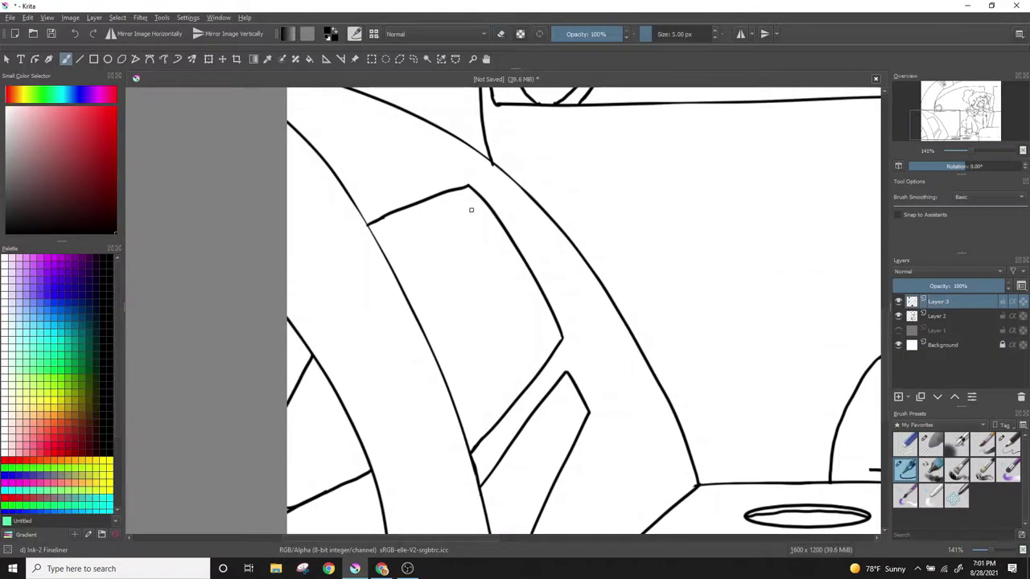
- Ink the radio panel outline with its slot, small round buttons and an oval knob
{"action": "left_click_drag", "start_coordinate": [380, 243], "coordinate": [418, 319]}
{"action": "mouse_move", "coordinate": [481, 238]}
{"action": "left_mouse_down"}
{"action": "mouse_move", "coordinate": [490, 254]}
{"action": "mouse_move", "coordinate": [467, 227]}
{"action": "mouse_move", "coordinate": [379, 252]}
{"action": "mouse_move", "coordinate": [440, 232]}
{"action": "mouse_move", "coordinate": [463, 257]}
{"action": "left_mouse_up"}
{"action": "key", "text": "e"}
{"action": "left_click_drag", "start_coordinate": [472, 267], "coordinate": [417, 310]}
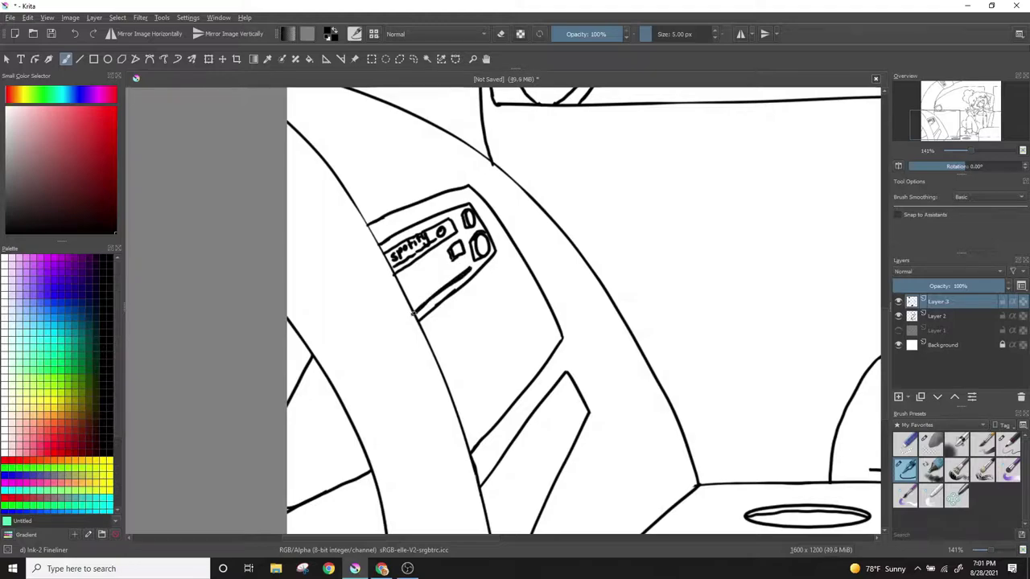
{"action": "mouse_move", "coordinate": [438, 256]}
{"action": "left_mouse_down"}
{"action": "mouse_move", "coordinate": [438, 269]}
{"action": "mouse_move", "coordinate": [422, 276]}
{"action": "left_mouse_up"}
{"action": "left_click_drag", "start_coordinate": [407, 272], "coordinate": [409, 291]}
{"action": "key", "text": "e"}
{"action": "scroll", "coordinate": [525, 281], "scroll_direction": "down", "scroll_amount": 2}
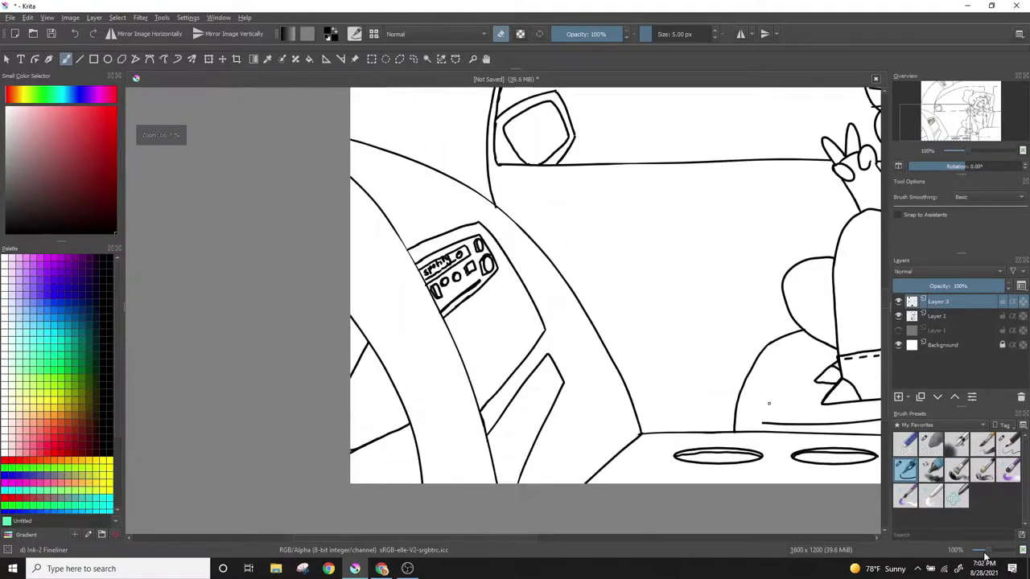
{"action": "scroll", "coordinate": [525, 281], "scroll_direction": "up", "scroll_amount": 2}
{"action": "mouse_move", "coordinate": [526, 317]}
{"action": "left_mouse_down"}
{"action": "mouse_move", "coordinate": [525, 251]}
{"action": "mouse_move", "coordinate": [517, 274]}
{"action": "mouse_move", "coordinate": [532, 284]}
{"action": "left_mouse_up"}
{"action": "key", "text": "e"}
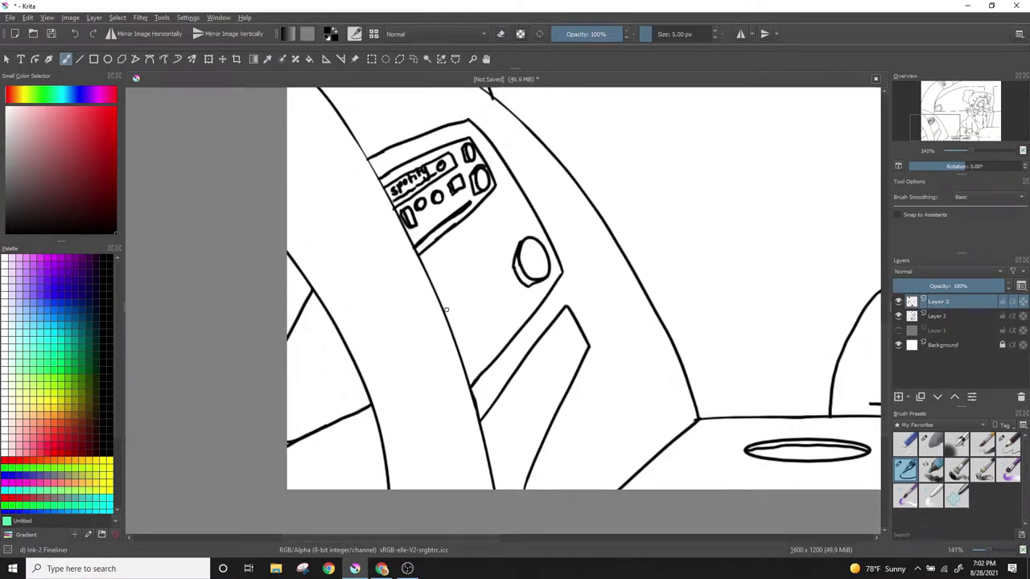
- Draw the oval gauge outlines with a tick inside the left gauge, undoing bad needles
{"action": "left_click_drag", "start_coordinate": [455, 293], "coordinate": [450, 351]}
{"action": "key", "text": "e"}
{"action": "left_click_drag", "start_coordinate": [439, 328], "coordinate": [437, 302]}
{"action": "key", "text": "e"}
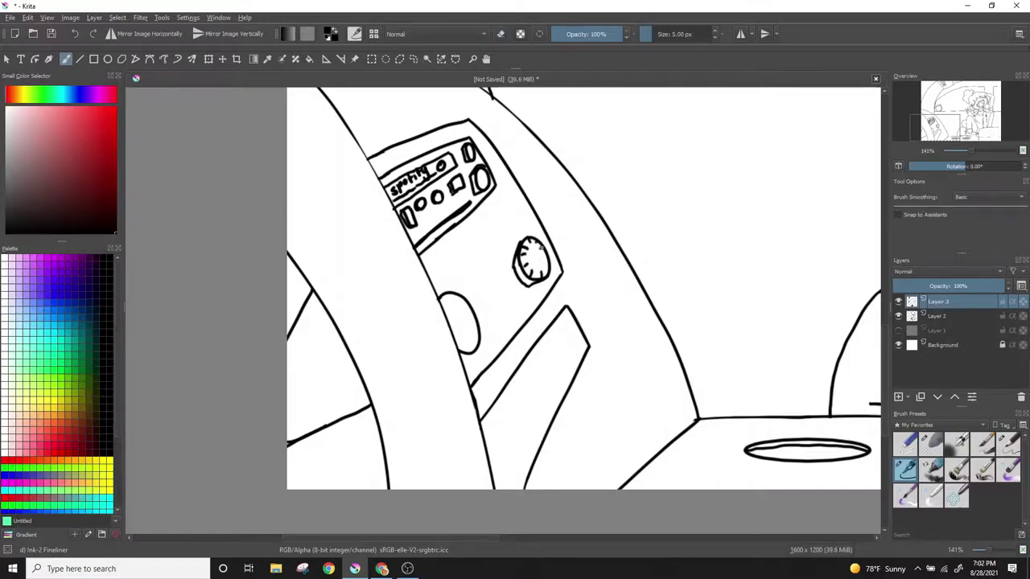
{"action": "key", "text": "ctrl+z"}
{"action": "left_click", "coordinate": [74, 34]}
{"action": "mouse_move", "coordinate": [462, 297]}
{"action": "left_mouse_down"}
{"action": "mouse_move", "coordinate": [515, 310]}
{"action": "mouse_move", "coordinate": [491, 330]}
{"action": "left_mouse_up"}
{"action": "key", "text": "e"}
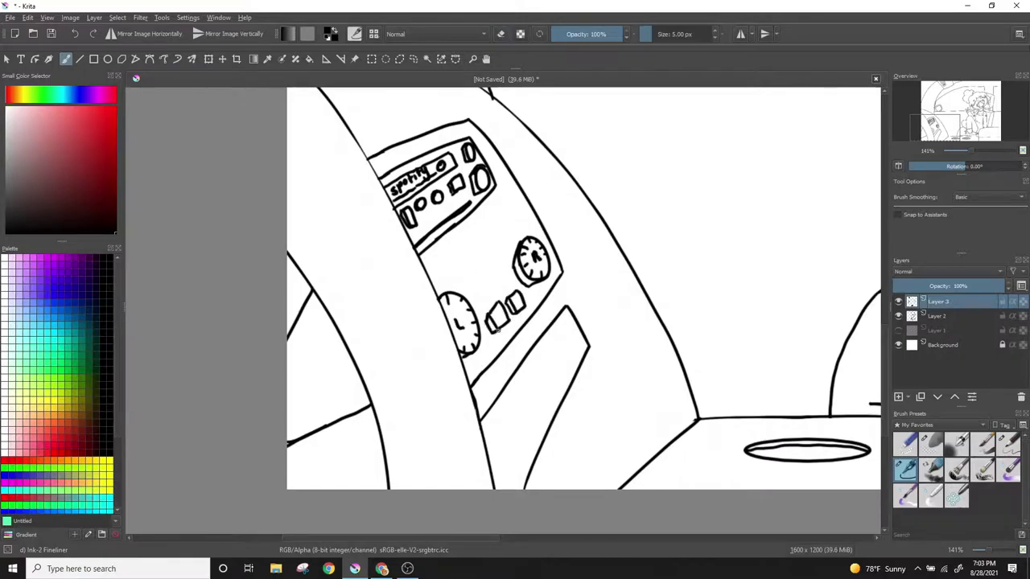
- Add a curved edge beside the right gauge and rework the small side lever
{"action": "left_click_drag", "start_coordinate": [489, 193], "coordinate": [560, 270]}
{"action": "scroll", "coordinate": [596, 245], "scroll_direction": "down", "scroll_amount": 5}
{"action": "scroll", "coordinate": [515, 321], "scroll_direction": "up", "scroll_amount": 3}
{"action": "scroll", "coordinate": [501, 367], "scroll_direction": "up", "scroll_amount": 2}
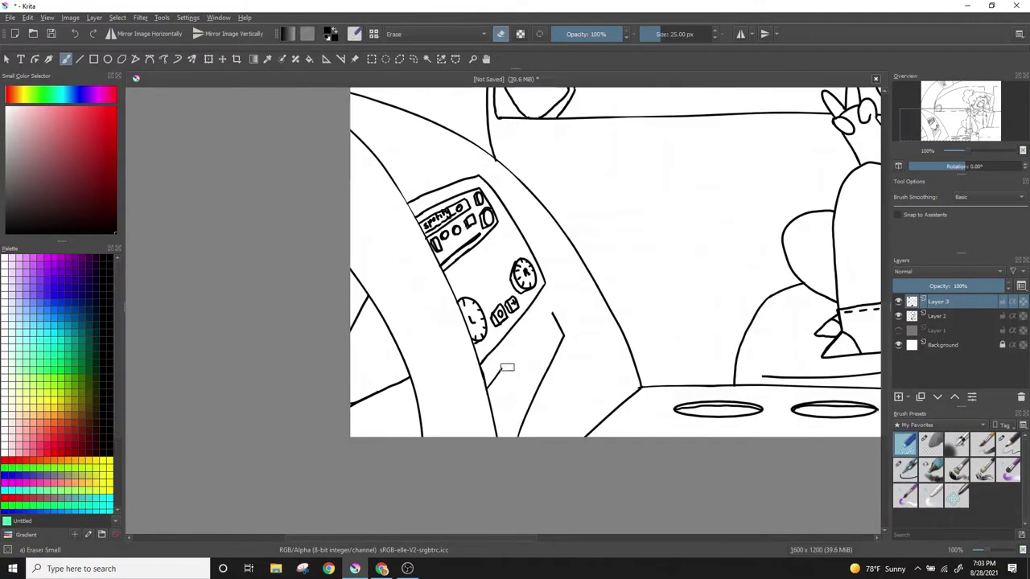
{"action": "scroll", "coordinate": [773, 407], "scroll_direction": "up", "scroll_amount": 1}
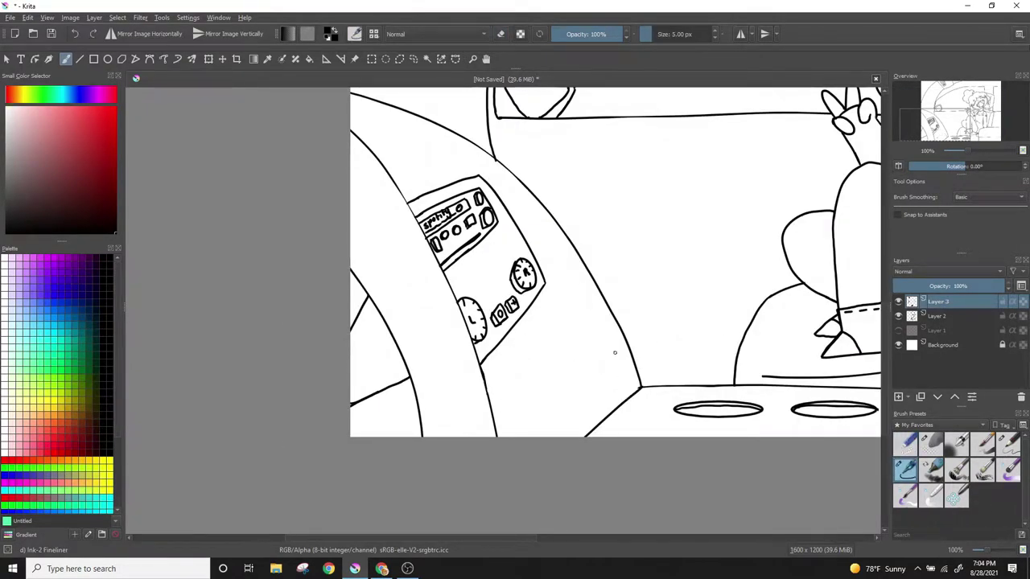
{"action": "scroll", "coordinate": [615, 306], "scroll_direction": "up", "scroll_amount": 2}
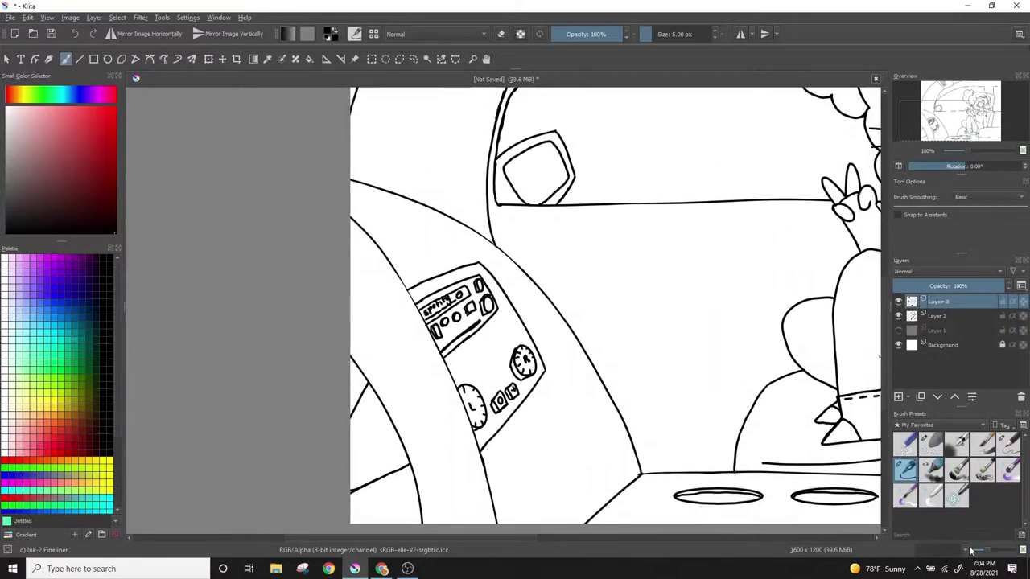
{"action": "scroll", "coordinate": [616, 306], "scroll_direction": "right", "scroll_amount": 3}
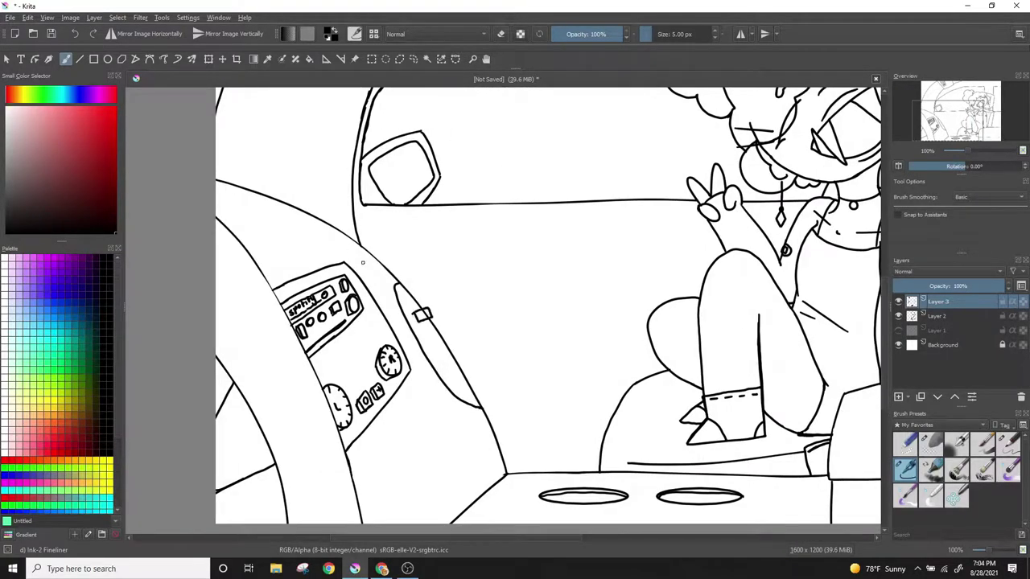
{"action": "key", "text": "ctrl+z"}
{"action": "left_click_drag", "start_coordinate": [415, 318], "coordinate": [427, 317]}
- Ink a curve along the windshield top and a screw under the overhead console
{"action": "key", "text": "e"}
{"action": "scroll", "coordinate": [514, 306], "scroll_direction": "up", "scroll_amount": 7}
{"action": "mouse_move", "coordinate": [719, 213]}
{"action": "left_mouse_down"}
{"action": "mouse_move", "coordinate": [780, 219]}
{"action": "mouse_move", "coordinate": [864, 202]}
{"action": "mouse_move", "coordinate": [718, 214]}
{"action": "left_mouse_up"}
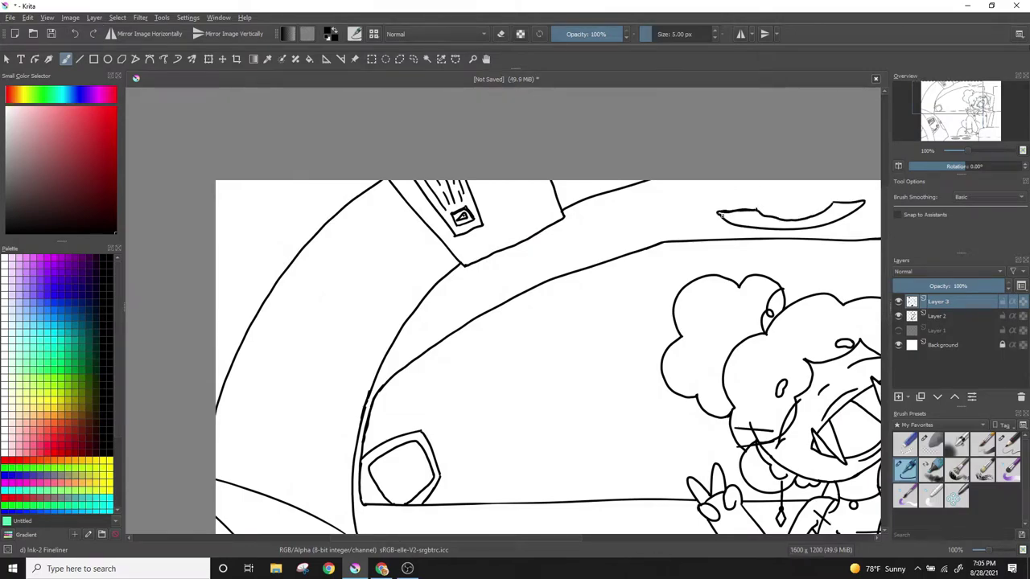
{"action": "key", "text": "e"}
{"action": "key", "text": "e"}
{"action": "scroll", "coordinate": [754, 252], "scroll_direction": "down", "scroll_amount": 2}
{"action": "scroll", "coordinate": [547, 321], "scroll_direction": "up", "scroll_amount": 1}
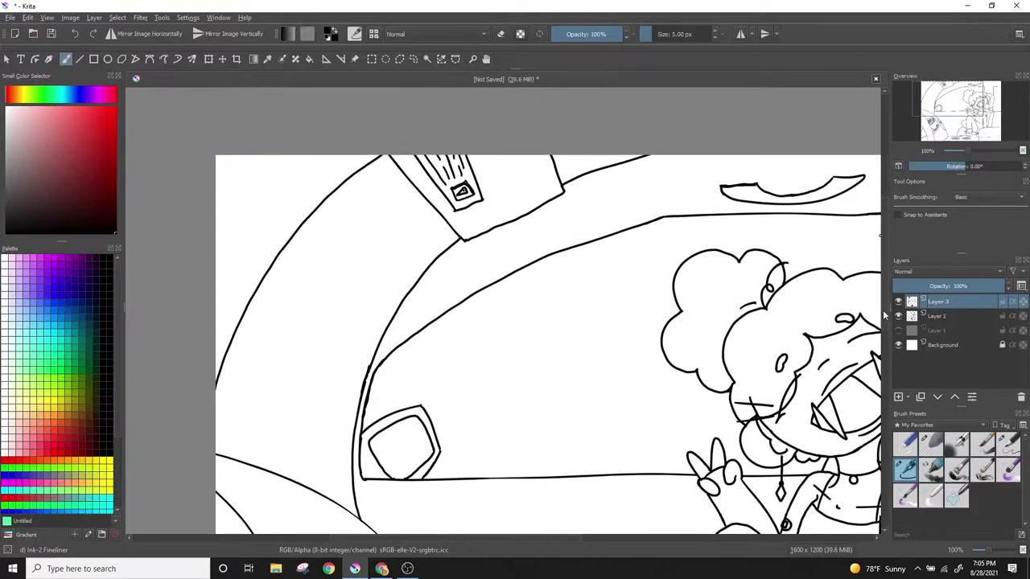
{"action": "left_click_drag", "start_coordinate": [472, 218], "coordinate": [481, 229]}
{"action": "scroll", "coordinate": [547, 322], "scroll_direction": "down", "scroll_amount": 1}
{"action": "left_click_drag", "start_coordinate": [305, 141], "coordinate": [218, 202]}
{"action": "key", "text": "ctrl+z"}
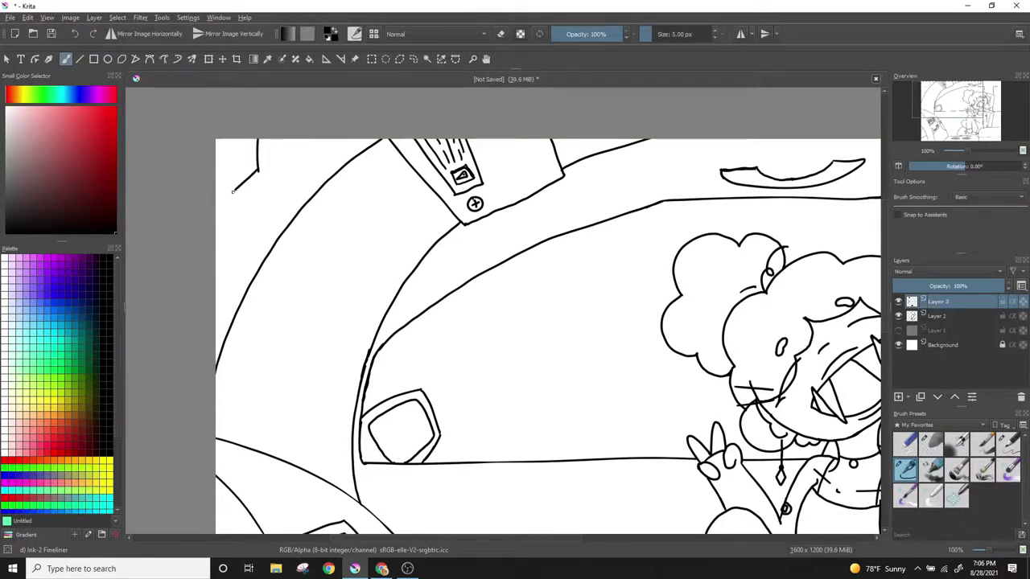
- Draw the tree-shaped air freshener at top-left with its tab and hole
{"action": "scroll", "coordinate": [500, 465], "scroll_direction": "up", "scroll_amount": 1}
{"action": "scroll", "coordinate": [500, 465], "scroll_direction": "up", "scroll_amount": 1}
{"action": "left_click_drag", "start_coordinate": [499, 499], "coordinate": [804, 354]}
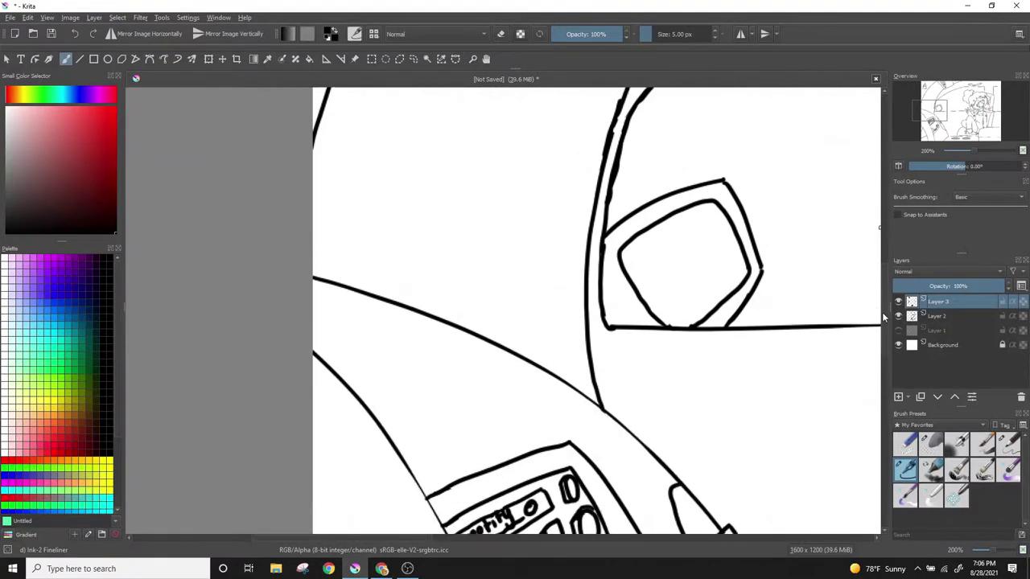
{"action": "key", "text": "ctrl+z"}
{"action": "key", "text": "ctrl+z"}
{"action": "left_click_drag", "start_coordinate": [396, 238], "coordinate": [382, 288]}
{"action": "mouse_move", "coordinate": [396, 238]}
{"action": "left_mouse_down"}
{"action": "mouse_move", "coordinate": [399, 288]}
{"action": "mouse_move", "coordinate": [386, 334]}
{"action": "left_mouse_up"}
{"action": "key", "text": "e"}
{"action": "mouse_move", "coordinate": [412, 284]}
{"action": "left_mouse_down"}
{"action": "mouse_move", "coordinate": [386, 334]}
{"action": "mouse_move", "coordinate": [396, 348]}
{"action": "left_mouse_up"}
{"action": "key", "text": "e"}
{"action": "mouse_move", "coordinate": [375, 269]}
{"action": "left_mouse_down"}
{"action": "mouse_move", "coordinate": [407, 269]}
{"action": "mouse_move", "coordinate": [432, 377]}
{"action": "left_mouse_up"}
- Draw the strings hanging from the air freshener down to the dice
{"action": "scroll", "coordinate": [394, 305], "scroll_direction": "down", "scroll_amount": 1}
{"action": "key", "text": "ctrl+z"}
{"action": "mouse_move", "coordinate": [412, 283]}
{"action": "left_mouse_down"}
{"action": "mouse_move", "coordinate": [420, 365]}
{"action": "mouse_move", "coordinate": [398, 420]}
{"action": "left_mouse_up"}
{"action": "scroll", "coordinate": [399, 362], "scroll_direction": "down", "scroll_amount": 2}
{"action": "mouse_move", "coordinate": [427, 304]}
{"action": "left_mouse_down"}
{"action": "mouse_move", "coordinate": [362, 347]}
{"action": "mouse_move", "coordinate": [461, 381]}
{"action": "mouse_move", "coordinate": [369, 402]}
{"action": "left_mouse_up"}
- Ink the fuzzy dice faces and sides, erasing where the strings overlap
{"action": "left_click_drag", "start_coordinate": [430, 354], "coordinate": [444, 389]}
{"action": "left_click_drag", "start_coordinate": [384, 276], "coordinate": [471, 314]}
{"action": "left_click_drag", "start_coordinate": [385, 279], "coordinate": [376, 325]}
{"action": "left_click_drag", "start_coordinate": [472, 313], "coordinate": [460, 363]}
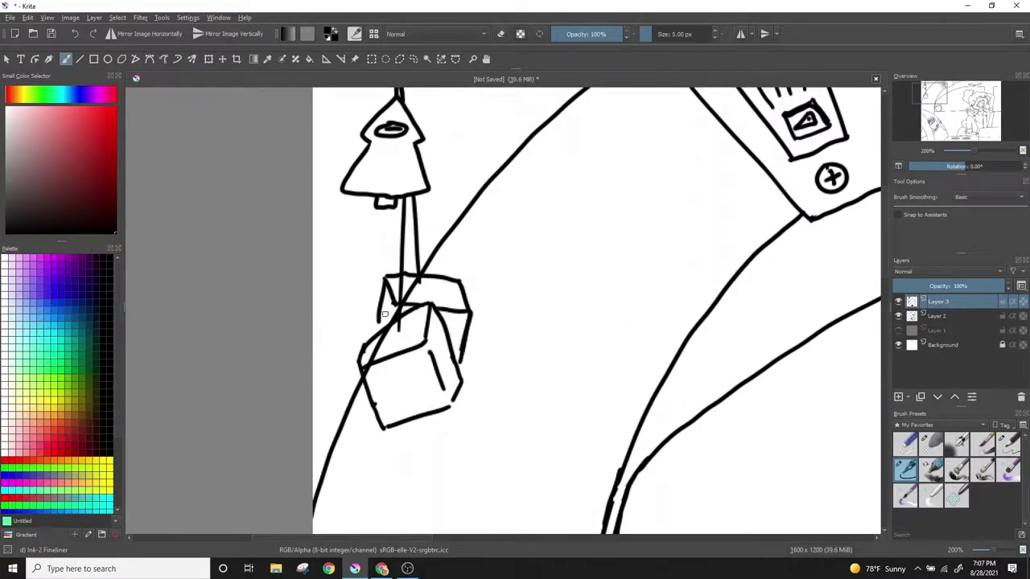
{"action": "key", "text": "e"}
{"action": "left_click_drag", "start_coordinate": [417, 287], "coordinate": [408, 296]}
{"action": "key", "text": "e"}
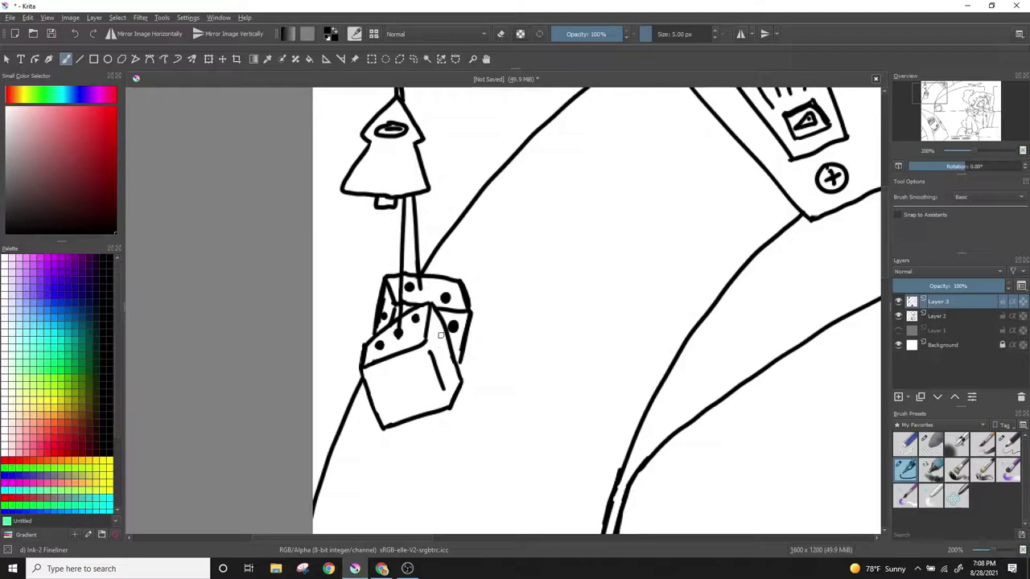
- Replace the old marks with dotted pips on the die's front face
{"action": "key", "text": "e"}
{"action": "left_click_drag", "start_coordinate": [377, 376], "coordinate": [390, 413]}
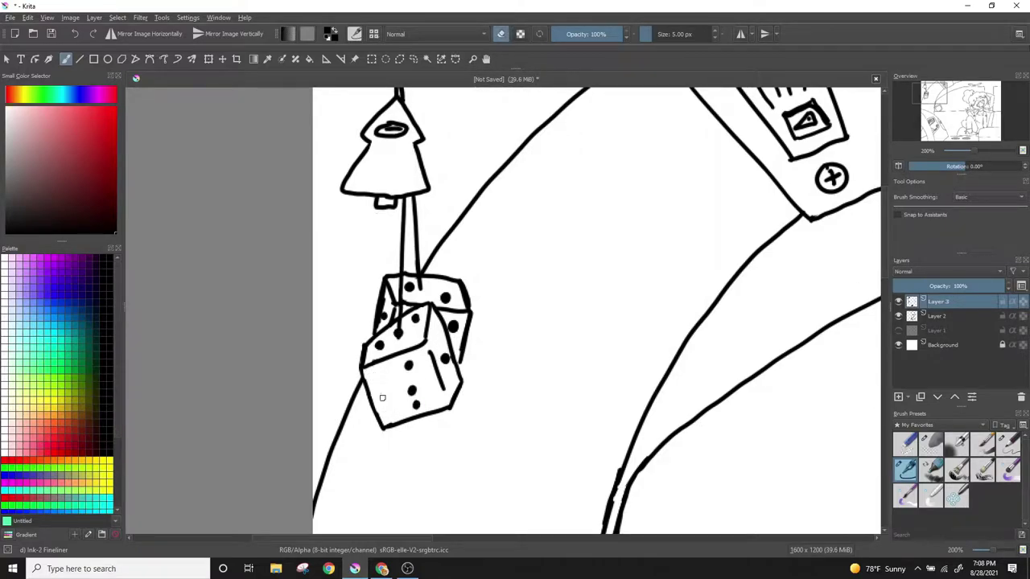
{"action": "left_click_drag", "start_coordinate": [409, 367], "coordinate": [412, 390]}
{"action": "key", "text": "e"}
{"action": "left_click", "coordinate": [377, 377]}
{"action": "left_click", "coordinate": [432, 400]}
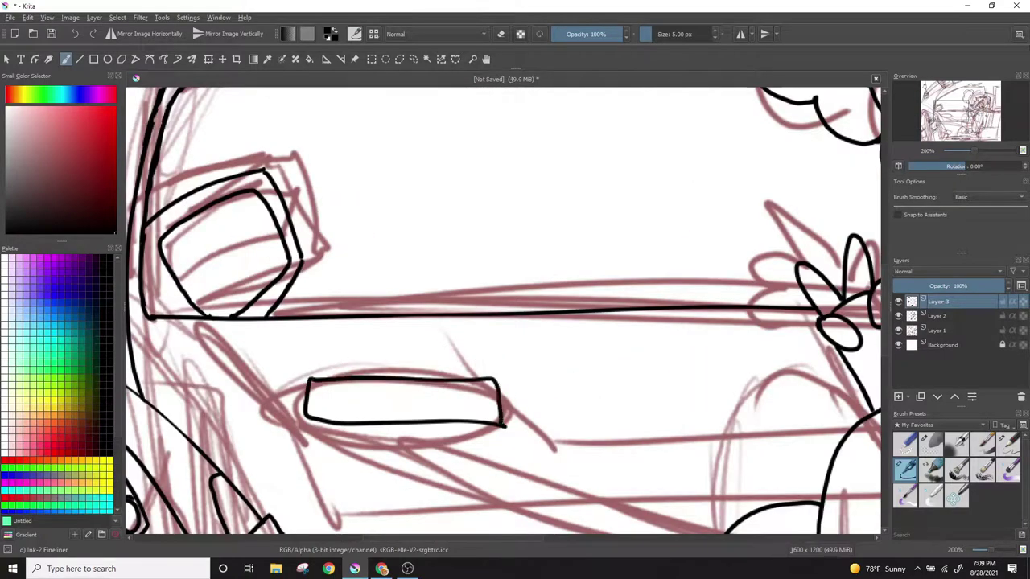
- Ink the recessed door handle and the long door panel lines
{"action": "left_click_drag", "start_coordinate": [348, 376], "coordinate": [350, 431]}
{"action": "scroll", "coordinate": [354, 402], "scroll_direction": "down", "scroll_amount": 2}
{"action": "left_click_drag", "start_coordinate": [193, 249], "coordinate": [356, 434]}
{"action": "left_click_drag", "start_coordinate": [430, 245], "coordinate": [526, 350]}
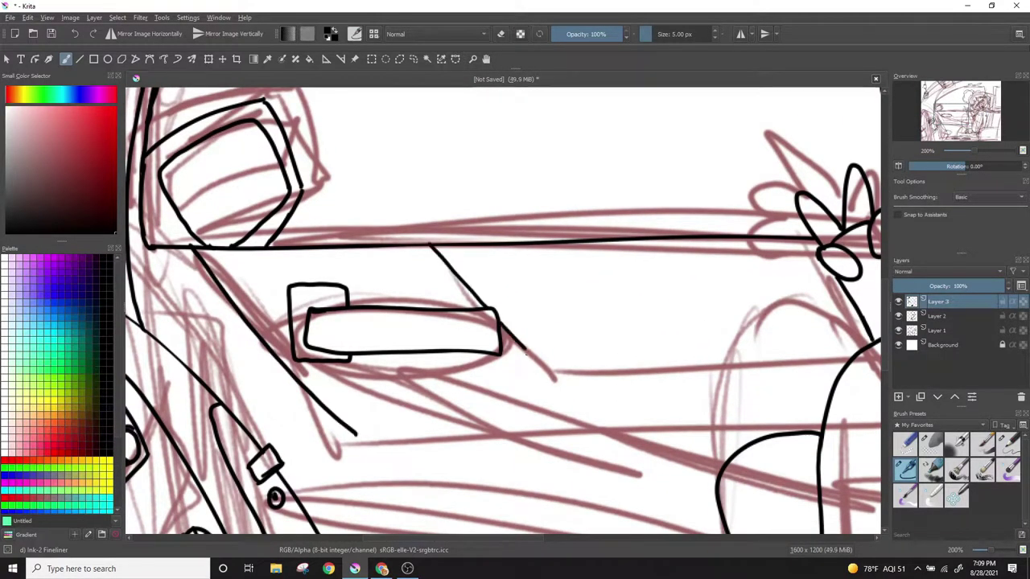
{"action": "scroll", "coordinate": [527, 350], "scroll_direction": "down", "scroll_amount": 3}
{"action": "left_click_drag", "start_coordinate": [357, 322], "coordinate": [716, 385]}
{"action": "left_click_drag", "start_coordinate": [527, 240], "coordinate": [865, 236]}
- Erase the kink where the door lines meet and redraw the join as a curve
{"action": "key", "text": "e"}
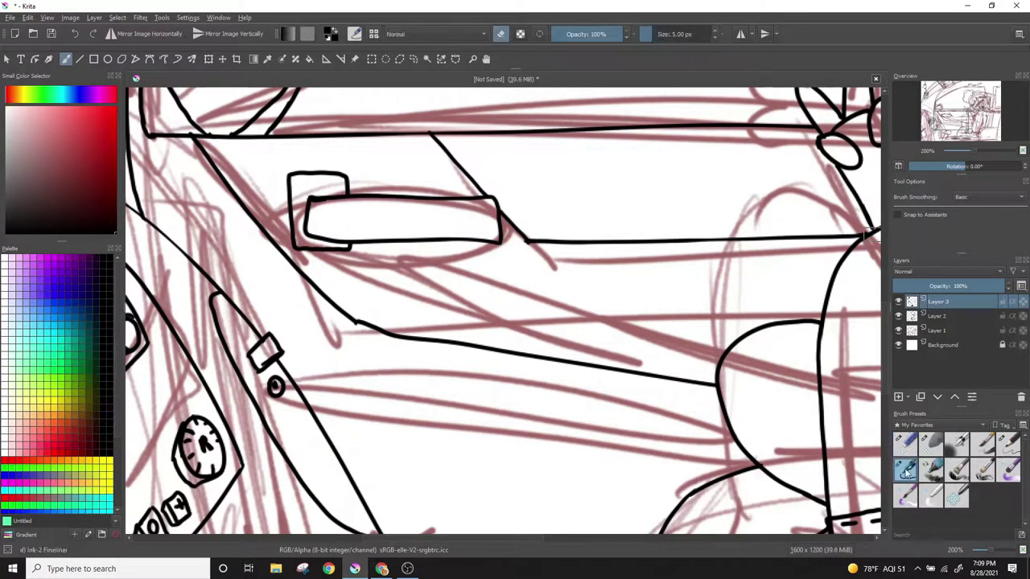
{"action": "left_click_drag", "start_coordinate": [358, 315], "coordinate": [386, 329]}
{"action": "key", "text": "e"}
{"action": "mouse_move", "coordinate": [338, 310]}
{"action": "left_mouse_down"}
{"action": "mouse_move", "coordinate": [390, 334]}
{"action": "mouse_move", "coordinate": [334, 299]}
{"action": "left_mouse_up"}
{"action": "key", "text": "e"}
- Hide the red sketch layer and zoom in on the girl's hair
{"action": "left_click", "coordinate": [898, 330]}
{"action": "key", "text": "minus"}
{"action": "key", "text": "minus"}
{"action": "key", "text": "minus"}
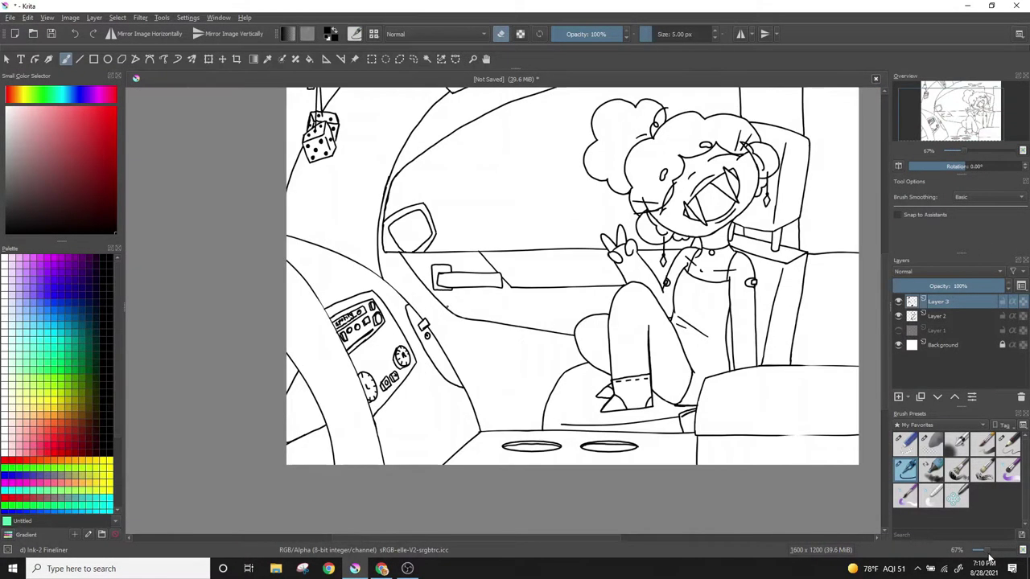
{"action": "key", "text": "plus"}
{"action": "key", "text": "minus"}
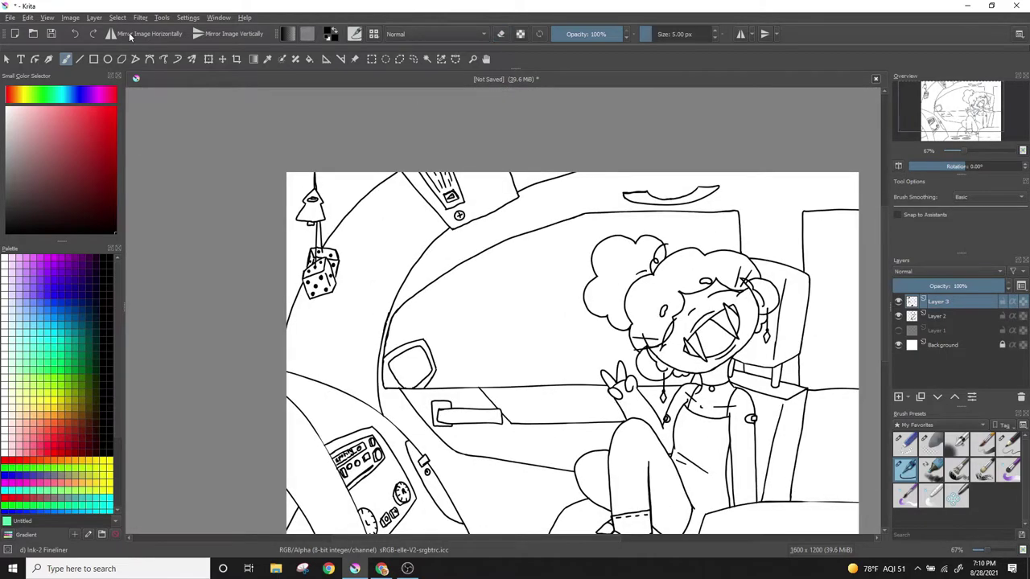
{"action": "key", "text": "plus"}
{"action": "key", "text": "plus"}
- Erase the window line crossing the hair with a larger eraser, then return to the fineliner
{"action": "key", "text": "e"}
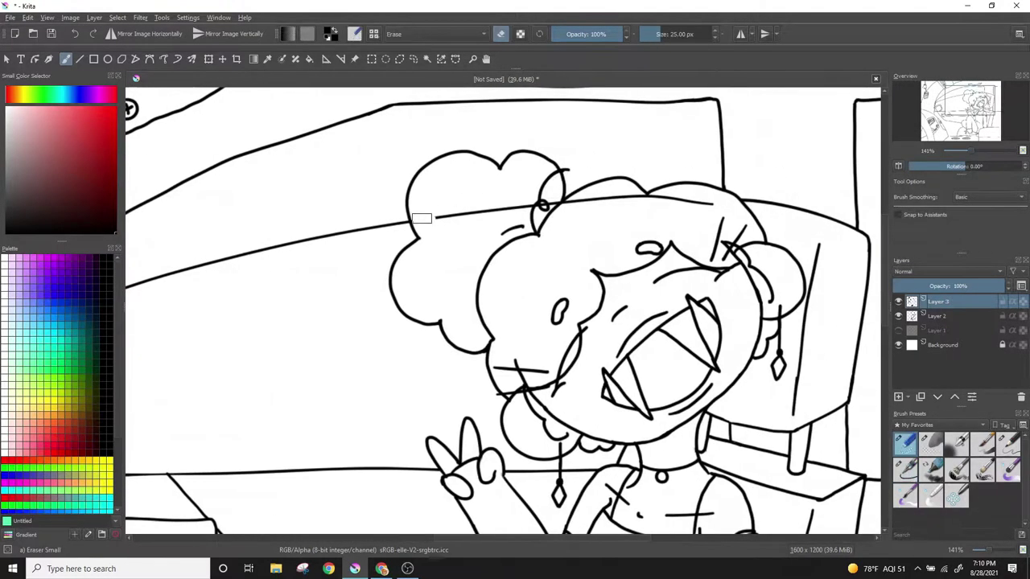
{"action": "left_click_drag", "start_coordinate": [421, 218], "coordinate": [714, 200]}
{"action": "key", "text": "minus"}
{"action": "key", "text": "minus"}
{"action": "left_click", "coordinate": [905, 468]}
{"action": "key", "text": "plus"}
{"action": "key", "text": "plus"}
{"action": "key", "text": "plus"}
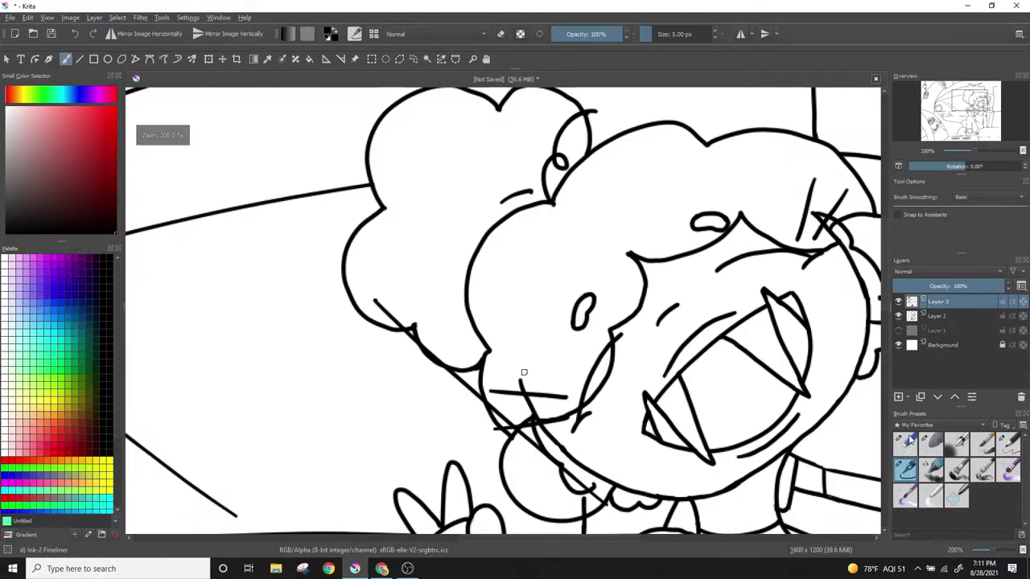
{"action": "scroll", "coordinate": [524, 372], "scroll_direction": "down", "scroll_amount": 2}
{"action": "key", "text": "minus"}
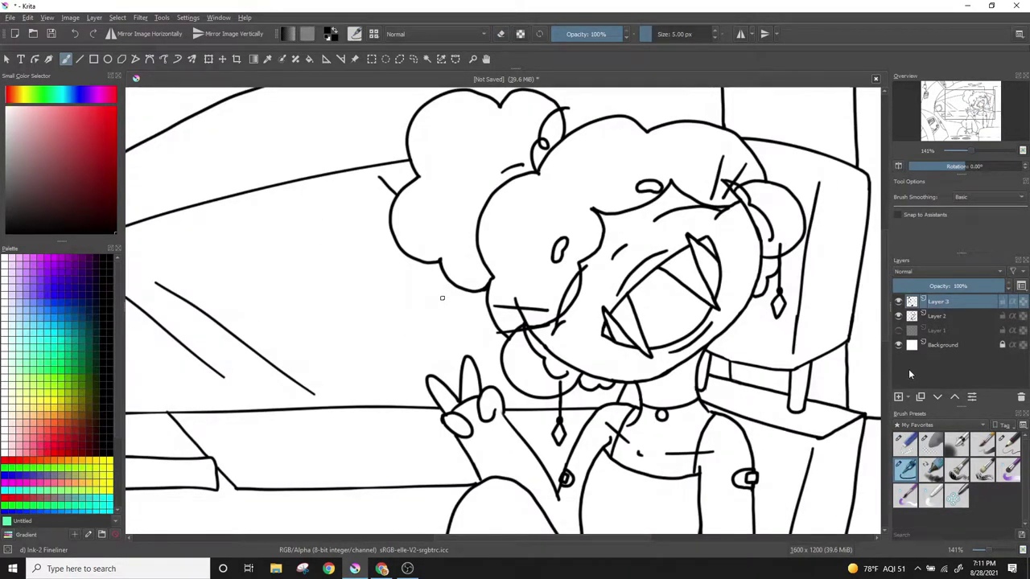
- Add a new layer above Layer 3 and zoom in on the dashboard
{"action": "key", "text": "minus"}
{"action": "key", "text": "minus"}
{"action": "key", "text": "minus"}
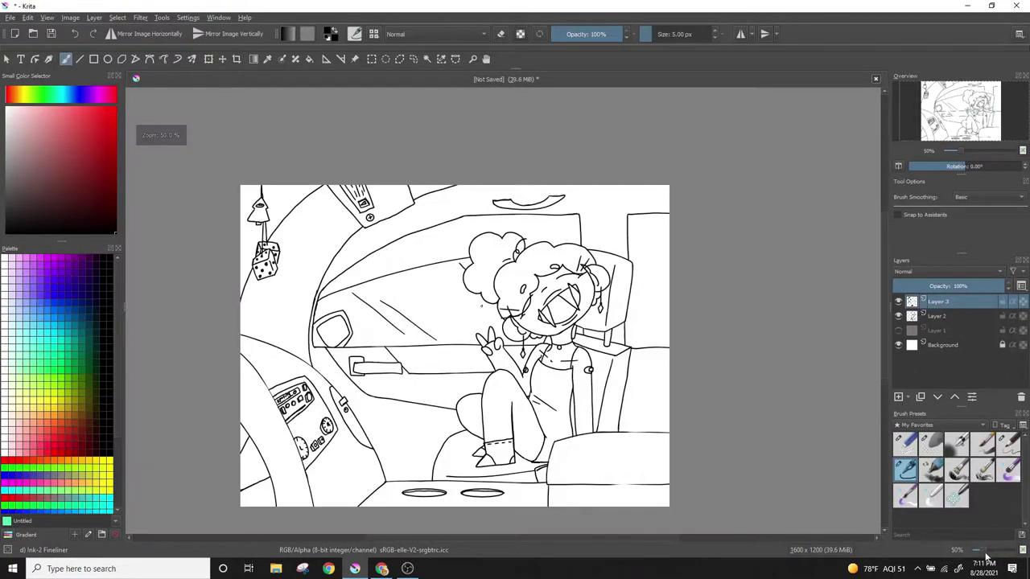
{"action": "left_click", "coordinate": [95, 17]}
{"action": "left_click", "coordinate": [305, 80]}
{"action": "key", "text": "plus"}
{"action": "key", "text": "plus"}
{"action": "key", "text": "plus"}
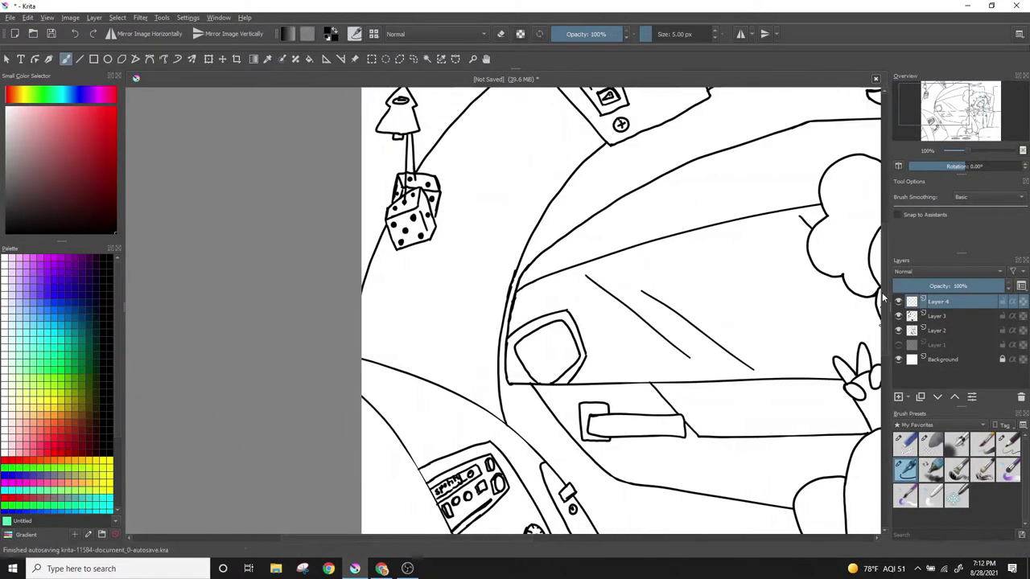
{"action": "key", "text": "plus"}
{"action": "scroll", "coordinate": [692, 314], "scroll_direction": "down", "scroll_amount": 2}
- Draw a small cat sticker on the dashboard, erasing and redrawing its eye and outline
{"action": "mouse_move", "coordinate": [642, 356]}
{"action": "left_mouse_down"}
{"action": "mouse_move", "coordinate": [690, 315]}
{"action": "mouse_move", "coordinate": [711, 372]}
{"action": "mouse_move", "coordinate": [693, 383]}
{"action": "left_mouse_up"}
{"action": "key", "text": "e"}
{"action": "mouse_move", "coordinate": [660, 352]}
{"action": "left_mouse_down"}
{"action": "mouse_move", "coordinate": [662, 361]}
{"action": "mouse_move", "coordinate": [635, 330]}
{"action": "left_mouse_up"}
{"action": "mouse_move", "coordinate": [642, 362]}
{"action": "left_mouse_down"}
{"action": "mouse_move", "coordinate": [655, 394]}
{"action": "mouse_move", "coordinate": [675, 403]}
{"action": "left_mouse_up"}
{"action": "left_click_drag", "start_coordinate": [635, 331], "coordinate": [681, 329]}
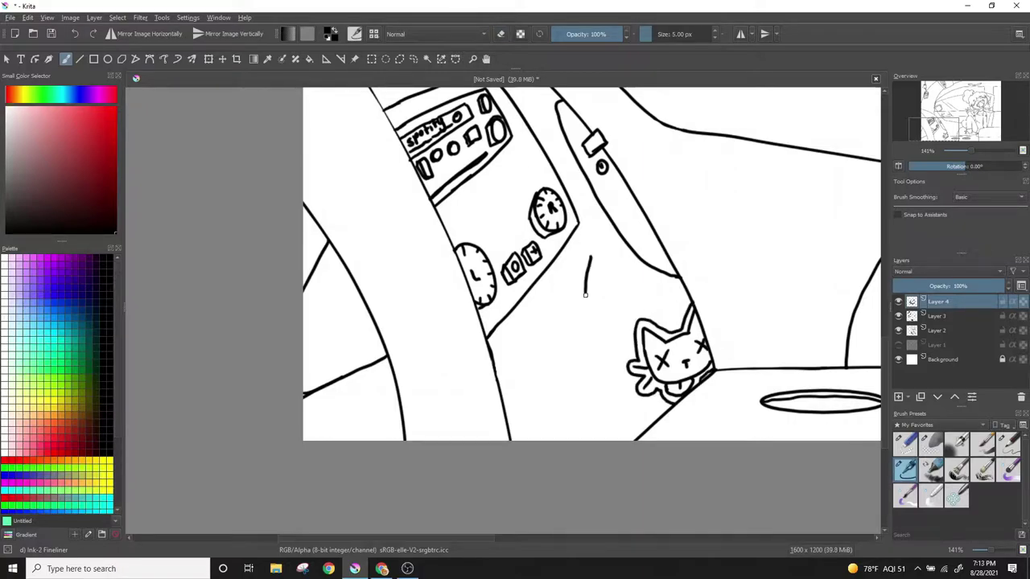
{"action": "left_click_drag", "start_coordinate": [584, 294], "coordinate": [591, 256]}
{"action": "mouse_move", "coordinate": [595, 265]}
{"action": "left_mouse_down"}
{"action": "mouse_move", "coordinate": [603, 267]}
{"action": "mouse_move", "coordinate": [596, 270]}
{"action": "left_mouse_up"}
- Draw a crowned frog face and several star stickers on the dashboard
{"action": "scroll", "coordinate": [842, 341], "scroll_direction": "down", "scroll_amount": 1}
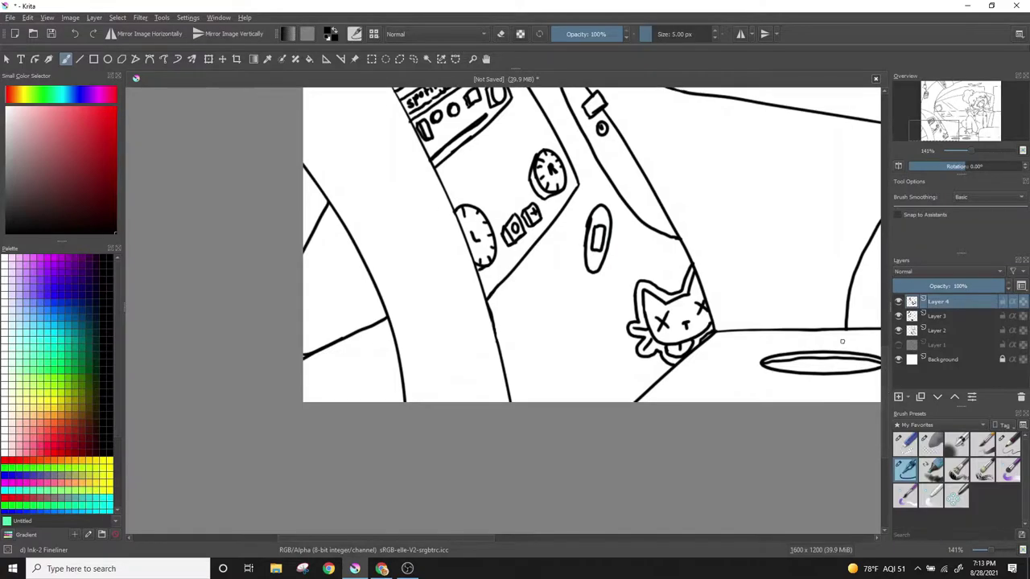
{"action": "mouse_move", "coordinate": [515, 318]}
{"action": "left_mouse_down"}
{"action": "mouse_move", "coordinate": [555, 305]}
{"action": "mouse_move", "coordinate": [541, 296]}
{"action": "mouse_move", "coordinate": [502, 314]}
{"action": "mouse_move", "coordinate": [563, 304]}
{"action": "left_mouse_up"}
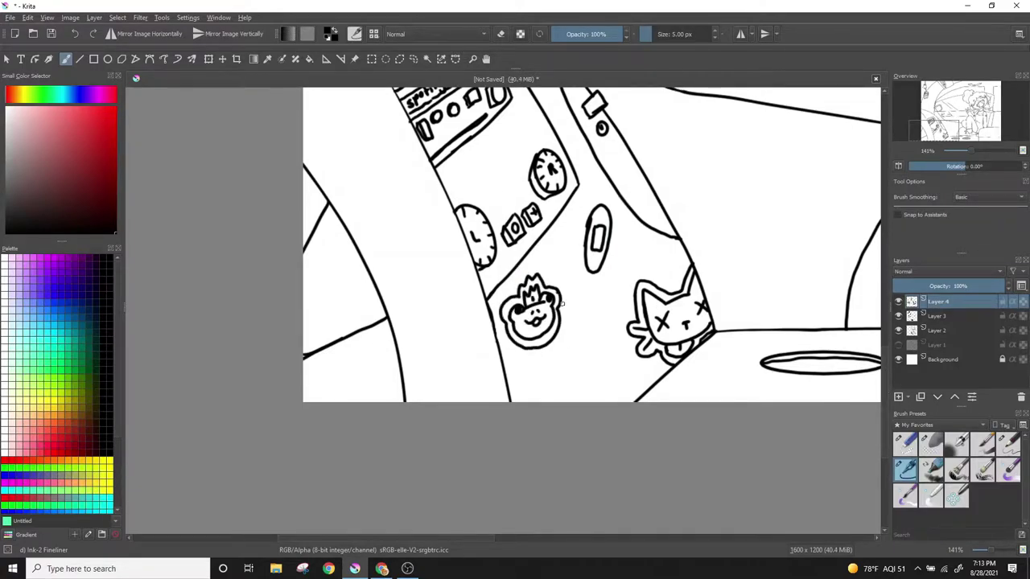
{"action": "left_click_drag", "start_coordinate": [542, 401], "coordinate": [595, 394]}
{"action": "mouse_move", "coordinate": [595, 348]}
{"action": "left_mouse_down"}
{"action": "mouse_move", "coordinate": [593, 333]}
{"action": "mouse_move", "coordinate": [604, 359]}
{"action": "left_mouse_up"}
{"action": "left_click_drag", "start_coordinate": [600, 297], "coordinate": [619, 283]}
- Add heart stickers, outlined stars, two smiley faces and an oval sticker
{"action": "left_click_drag", "start_coordinate": [635, 239], "coordinate": [645, 254]}
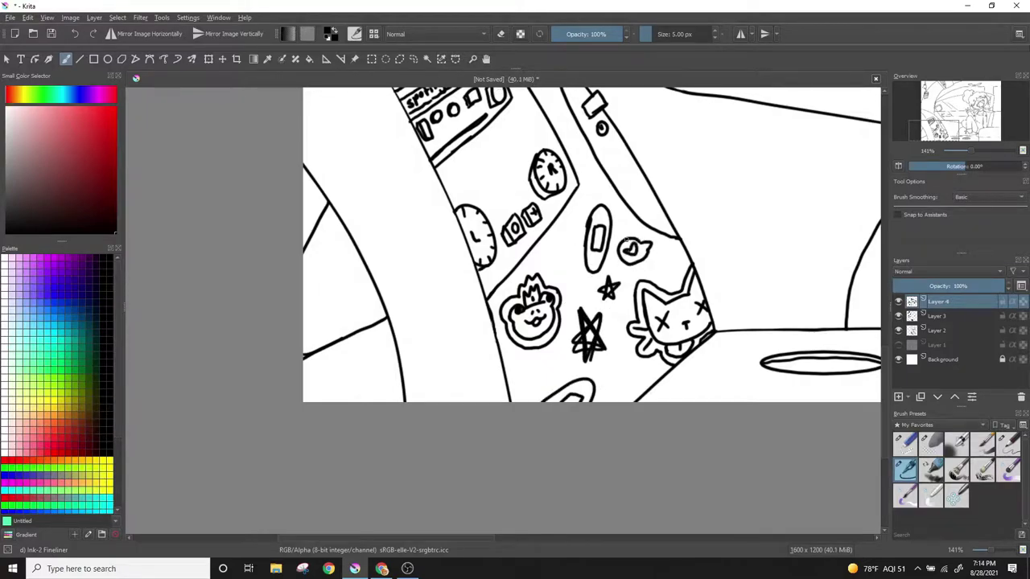
{"action": "left_click_drag", "start_coordinate": [526, 369], "coordinate": [506, 363]}
{"action": "left_click_drag", "start_coordinate": [596, 284], "coordinate": [598, 282]}
{"action": "left_click_drag", "start_coordinate": [576, 316], "coordinate": [593, 310]}
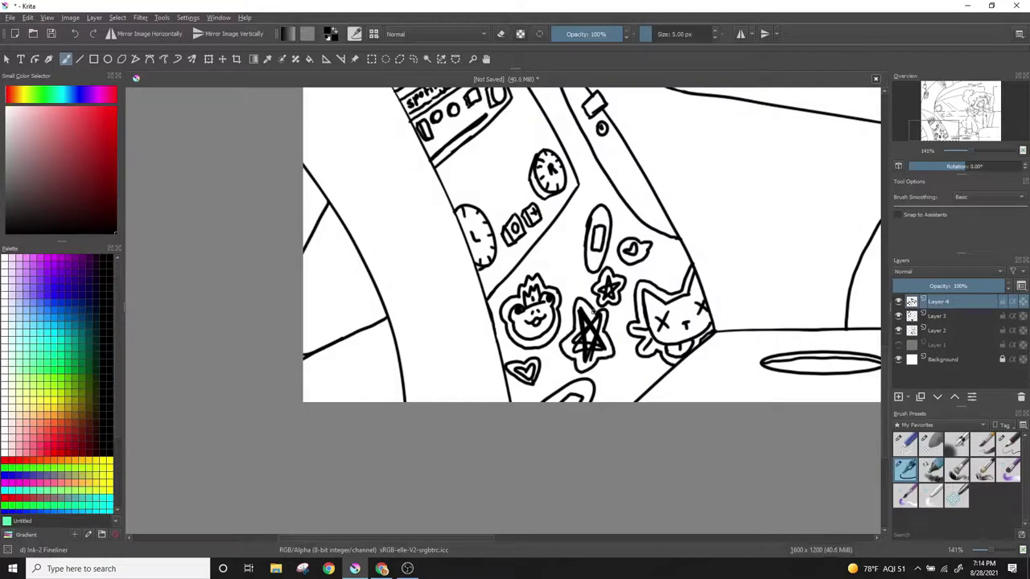
{"action": "left_click_drag", "start_coordinate": [559, 235], "coordinate": [565, 254]}
{"action": "left_click_drag", "start_coordinate": [671, 251], "coordinate": [678, 266]}
{"action": "left_click_drag", "start_coordinate": [619, 370], "coordinate": [614, 394]}
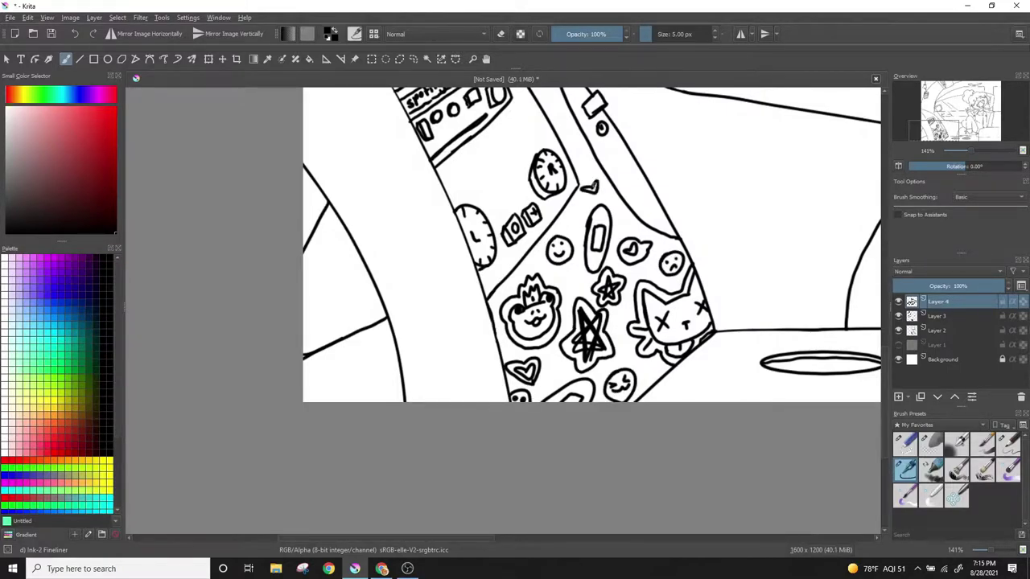
- Add more sticker doodles and a 'Hello, I'm' name tag beside the fuzzy dice
{"action": "scroll", "coordinate": [563, 241], "scroll_direction": "up", "scroll_amount": 3}
{"action": "left_click_drag", "start_coordinate": [554, 229], "coordinate": [567, 282]}
{"action": "left_click_drag", "start_coordinate": [555, 235], "coordinate": [575, 278]}
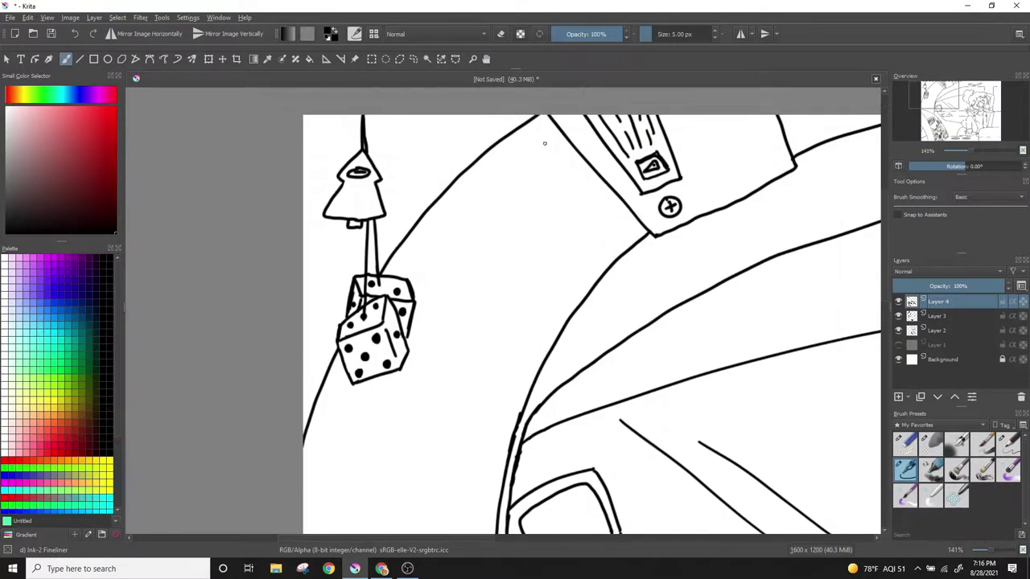
{"action": "mouse_move", "coordinate": [441, 308]}
{"action": "left_mouse_down"}
{"action": "mouse_move", "coordinate": [520, 262]}
{"action": "mouse_move", "coordinate": [519, 303]}
{"action": "left_mouse_up"}
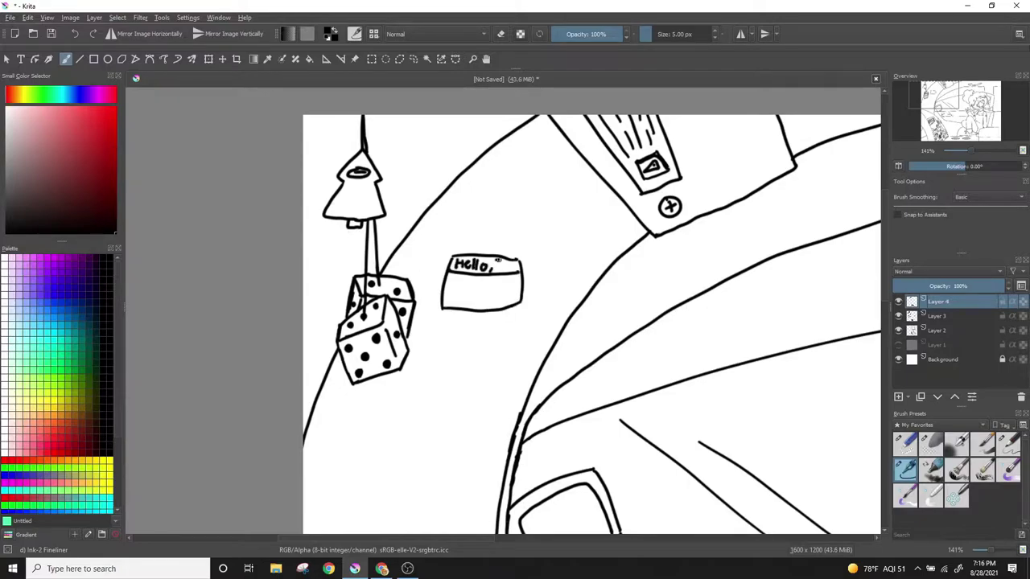
{"action": "mouse_move", "coordinate": [498, 259]}
{"action": "left_mouse_down"}
{"action": "mouse_move", "coordinate": [476, 289]}
{"action": "mouse_move", "coordinate": [519, 284]}
{"action": "left_mouse_up"}
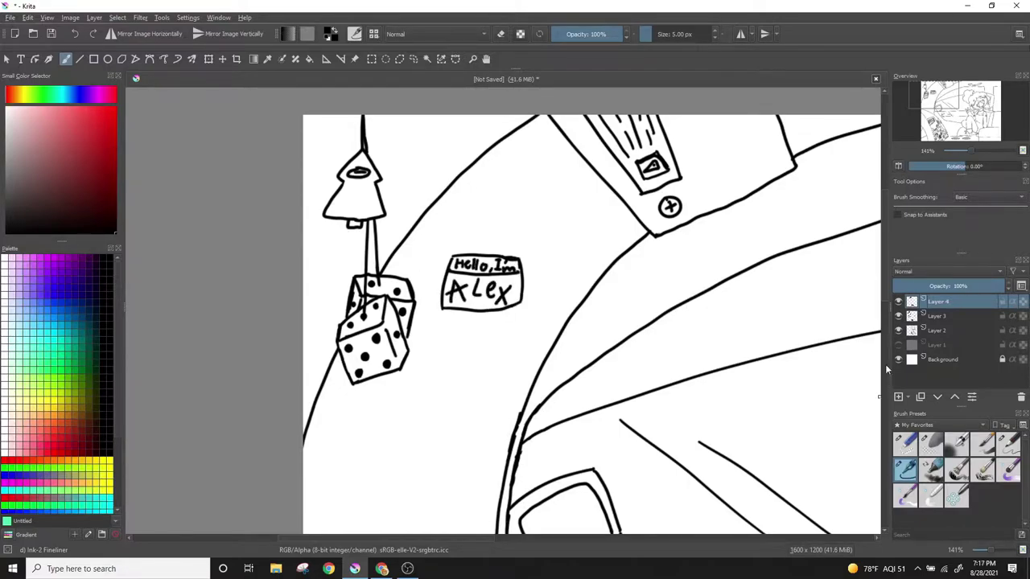
{"action": "scroll", "coordinate": [724, 451], "scroll_direction": "down", "scroll_amount": 3}
{"action": "key", "text": "minus"}
{"action": "key", "text": "minus"}
{"action": "key", "text": "minus"}
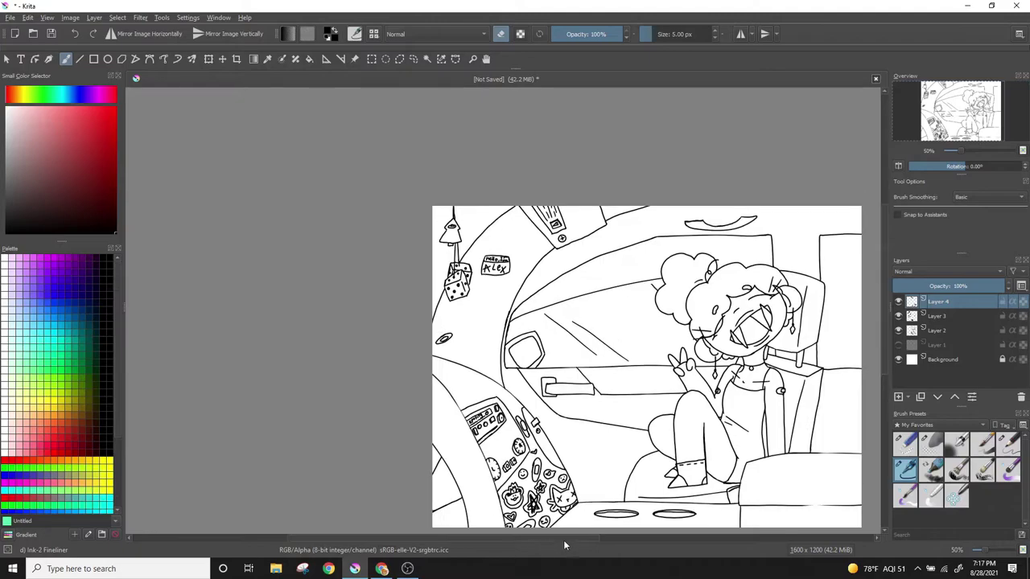
- Draw a flower with stem, petals and leaf beside the left cup holder
{"action": "scroll", "coordinate": [418, 394], "scroll_direction": "up", "scroll_amount": 4}
{"action": "left_click_drag", "start_coordinate": [402, 336], "coordinate": [419, 410]}
{"action": "left_click_drag", "start_coordinate": [390, 318], "coordinate": [384, 346]}
{"action": "key", "text": "e"}
{"action": "key", "text": "e"}
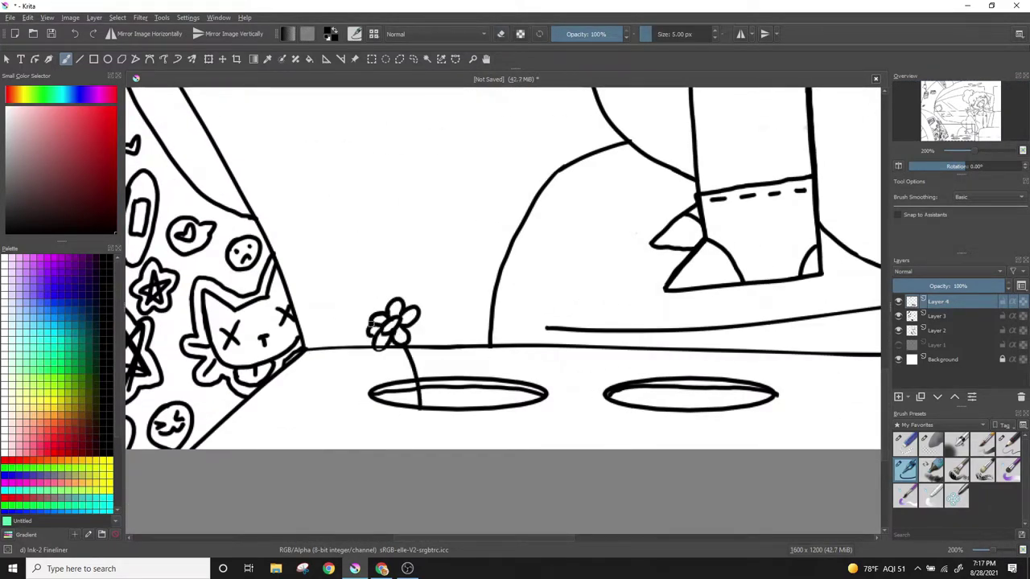
{"action": "key", "text": "e"}
{"action": "key", "text": "Page_Down"}
{"action": "key", "text": "e"}
{"action": "key", "text": "Page_Up"}
{"action": "left_click_drag", "start_coordinate": [420, 402], "coordinate": [423, 405]}
- Draw a wrapped spiral candy in the right cup holder, erasing the stray line on Layer 3
{"action": "key", "text": "e"}
{"action": "key", "text": "Page_Down"}
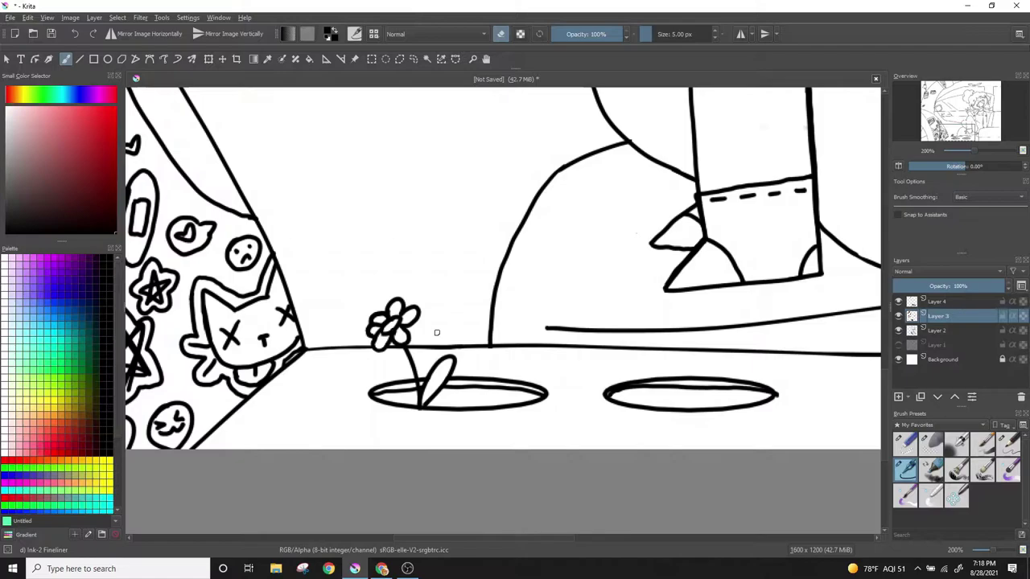
{"action": "key", "text": "Page_Up"}
{"action": "left_click_drag", "start_coordinate": [674, 327], "coordinate": [537, 328]}
{"action": "key", "text": "e"}
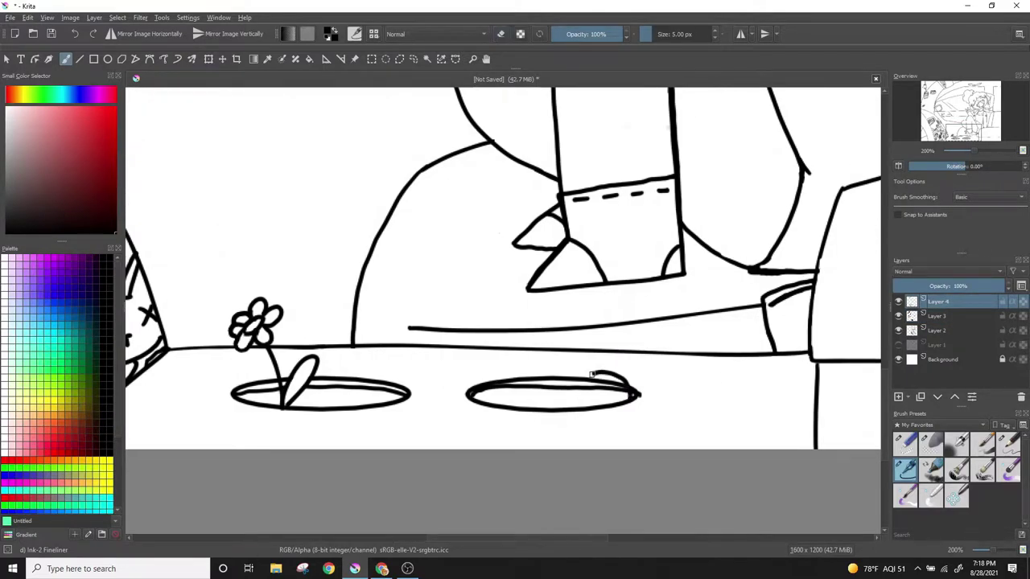
{"action": "mouse_move", "coordinate": [579, 409]}
{"action": "left_mouse_down"}
{"action": "mouse_move", "coordinate": [537, 398]}
{"action": "mouse_move", "coordinate": [580, 378]}
{"action": "left_mouse_up"}
{"action": "key", "text": "e"}
{"action": "key", "text": "e"}
{"action": "key", "text": "e"}
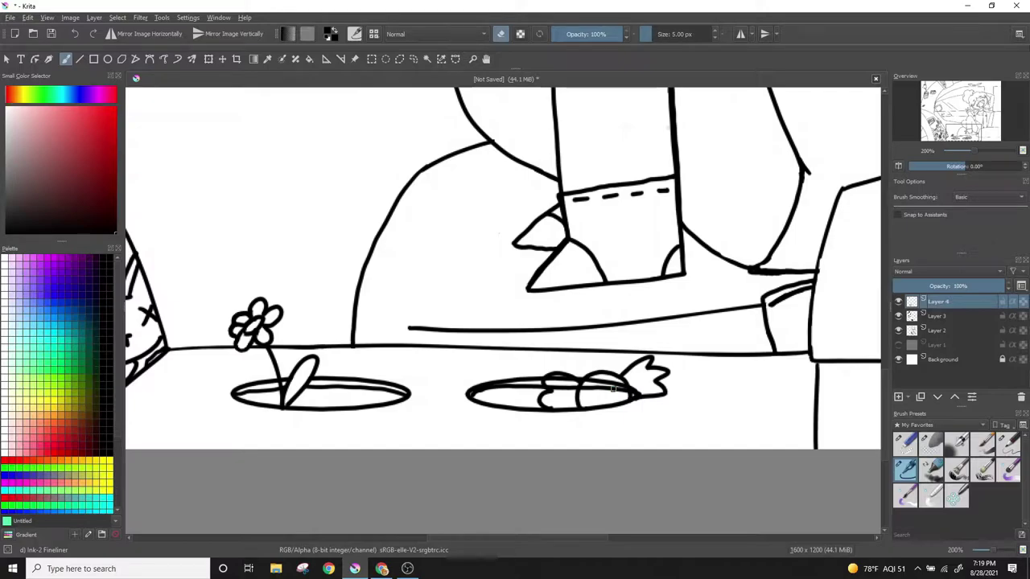
{"action": "key", "text": "Page_Down"}
{"action": "left_click_drag", "start_coordinate": [637, 387], "coordinate": [597, 381]}
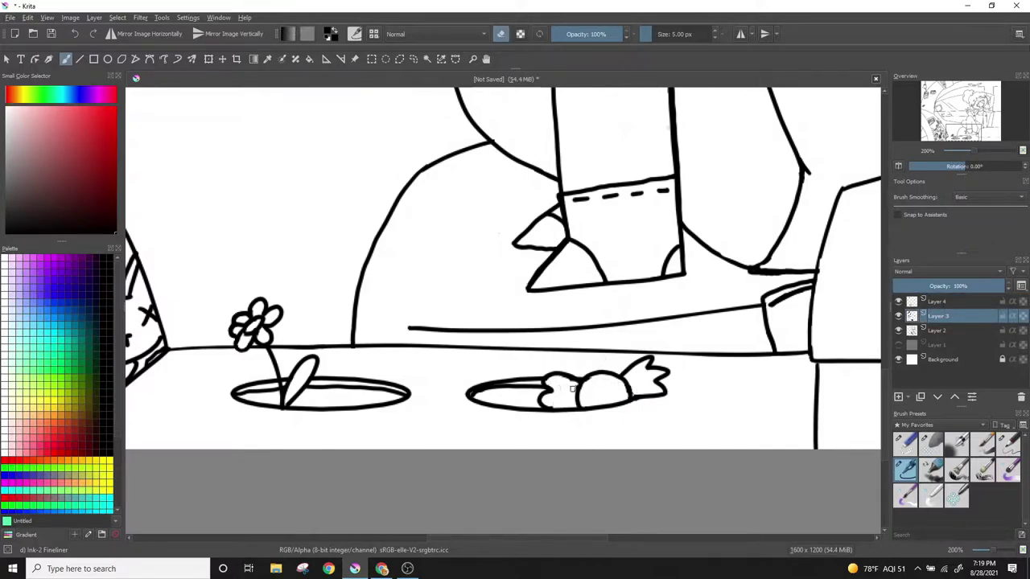
{"action": "key", "text": "e"}
{"action": "key", "text": "Page_Up"}
{"action": "left_click_drag", "start_coordinate": [608, 375], "coordinate": [603, 394]}
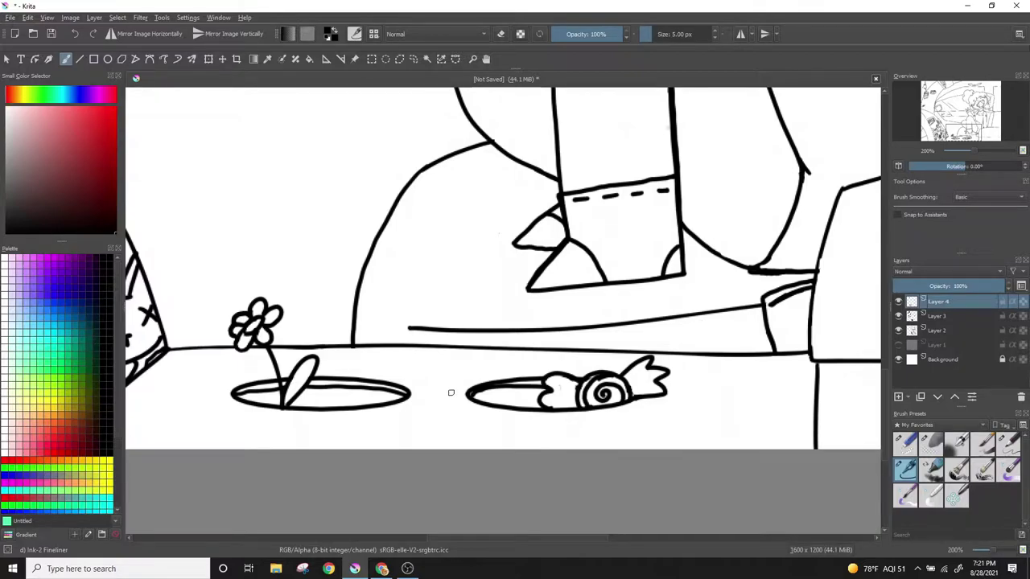
- Draw the oval top of the cup lid with the Ellipse tool
{"action": "key", "text": "e"}
{"action": "scroll", "coordinate": [706, 357], "scroll_direction": "down", "scroll_amount": 2}
{"action": "scroll", "coordinate": [705, 357], "scroll_direction": "down", "scroll_amount": 3}
{"action": "scroll", "coordinate": [596, 363], "scroll_direction": "up", "scroll_amount": 4}
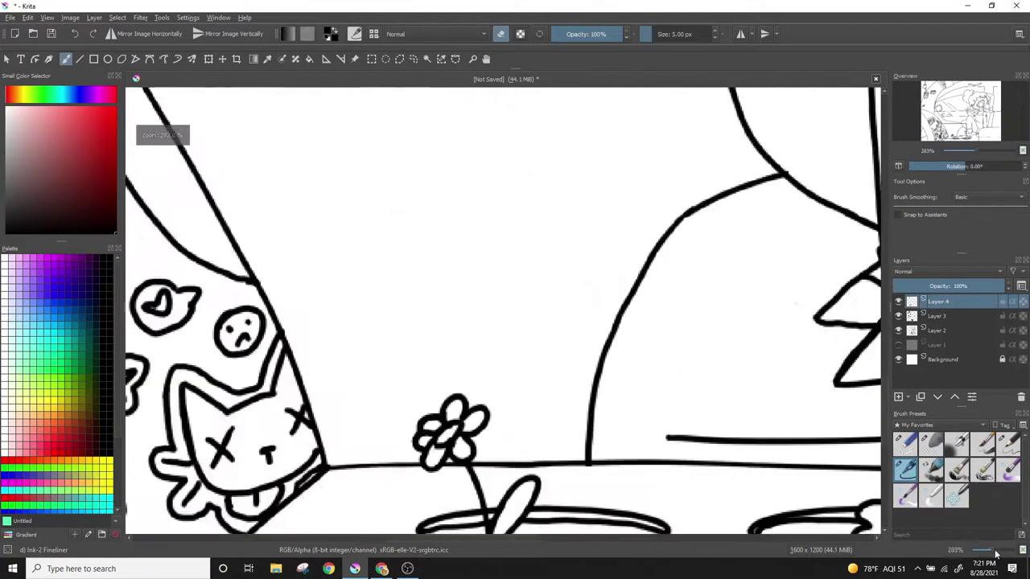
{"action": "key", "text": "e"}
{"action": "left_click", "coordinate": [108, 59]}
{"action": "scroll", "coordinate": [502, 316], "scroll_direction": "up", "scroll_amount": 5}
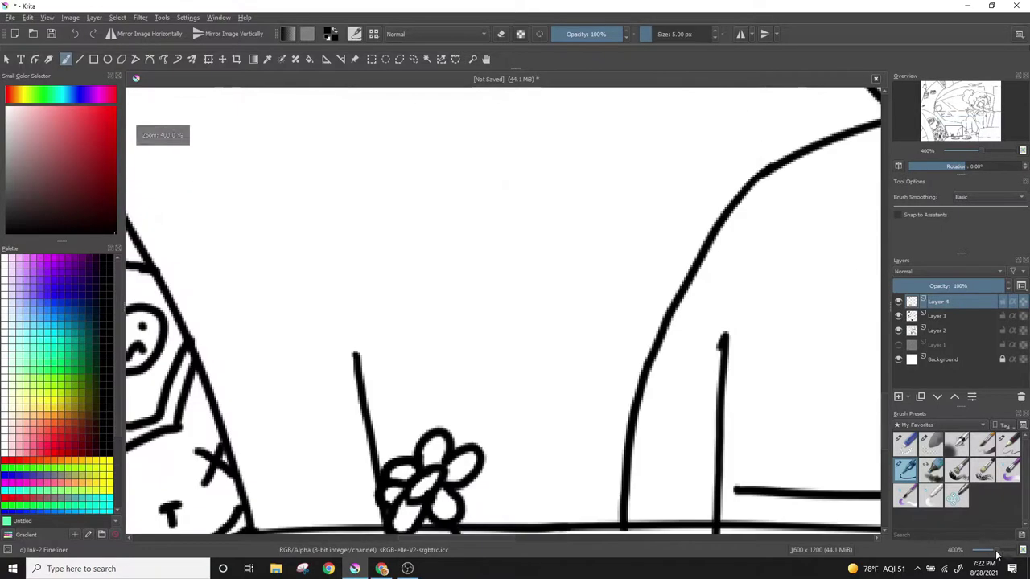
{"action": "left_click_drag", "start_coordinate": [336, 280], "coordinate": [735, 351]}
- Draw the lid rim and cup side with ridge ticks around the lid
{"action": "key", "text": "b"}
{"action": "mouse_move", "coordinate": [338, 301]}
{"action": "left_mouse_down"}
{"action": "mouse_move", "coordinate": [334, 354]}
{"action": "mouse_move", "coordinate": [728, 342]}
{"action": "mouse_move", "coordinate": [338, 354]}
{"action": "left_mouse_up"}
{"action": "key", "text": "e"}
{"action": "left_click_drag", "start_coordinate": [724, 334], "coordinate": [722, 354]}
{"action": "left_click_drag", "start_coordinate": [679, 294], "coordinate": [644, 362]}
{"action": "key", "text": "e"}
{"action": "left_click_drag", "start_coordinate": [703, 338], "coordinate": [704, 353]}
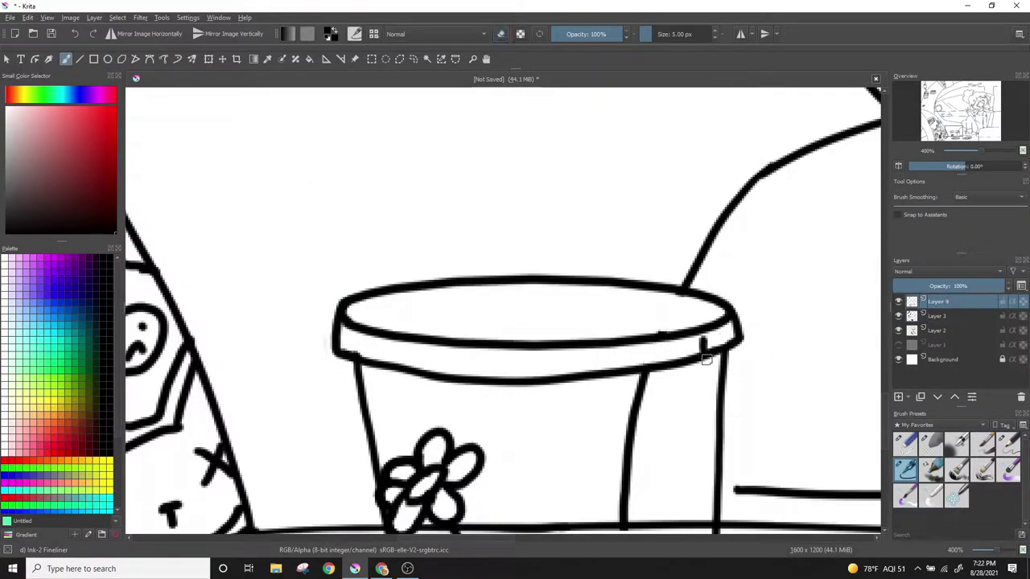
{"action": "left_click_drag", "start_coordinate": [567, 358], "coordinate": [566, 374]}
- Draw a diagonally striped straw sticking out of the lid
{"action": "scroll", "coordinate": [388, 340], "scroll_direction": "up", "scroll_amount": 3}
{"action": "left_click_drag", "start_coordinate": [566, 230], "coordinate": [519, 414]}
{"action": "left_click_drag", "start_coordinate": [598, 234], "coordinate": [515, 411]}
{"action": "left_click_drag", "start_coordinate": [563, 237], "coordinate": [600, 235]}
{"action": "key", "text": "e"}
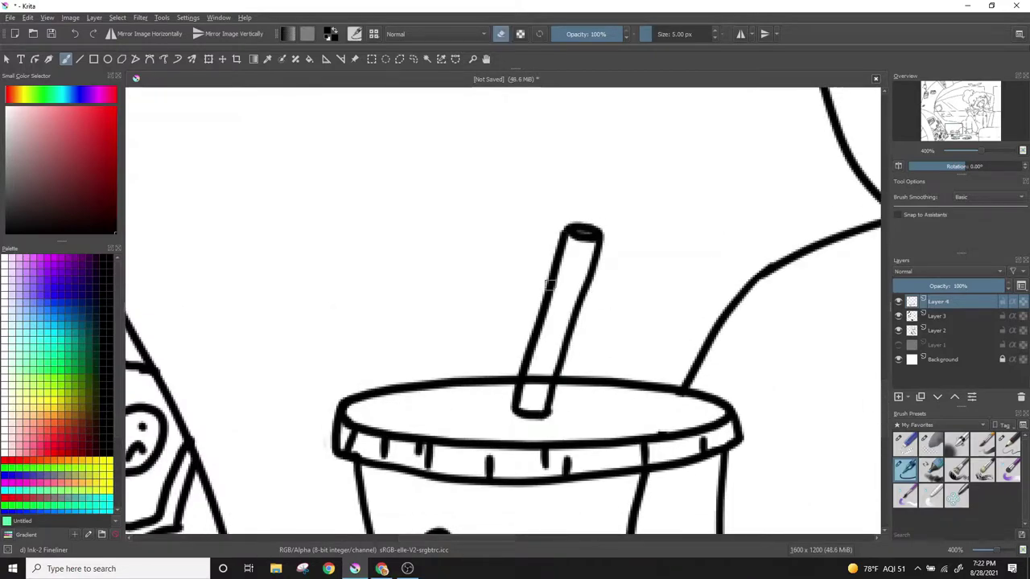
{"action": "left_click_drag", "start_coordinate": [531, 378], "coordinate": [547, 388]}
{"action": "left_click_drag", "start_coordinate": [583, 235], "coordinate": [532, 406]}
- Erase leftover sketch lines inside the cup on Layer 3
{"action": "scroll", "coordinate": [641, 235], "scroll_direction": "down", "scroll_amount": 3}
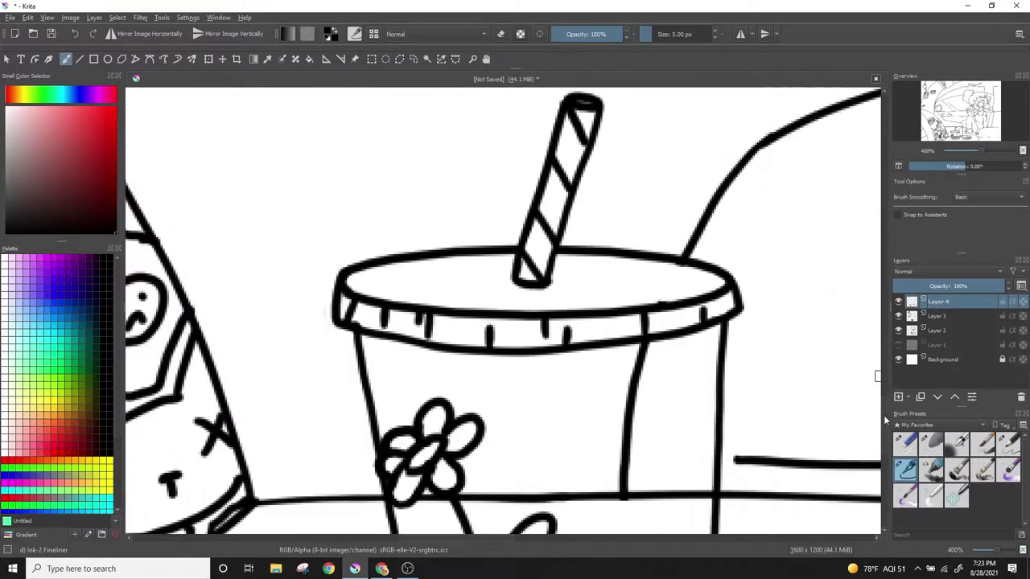
{"action": "scroll", "coordinate": [640, 235], "scroll_direction": "down", "scroll_amount": 3}
{"action": "key", "text": "Page_Down"}
{"action": "mouse_move", "coordinate": [641, 235]}
{"action": "left_mouse_down"}
{"action": "mouse_move", "coordinate": [644, 395]}
{"action": "mouse_move", "coordinate": [552, 464]}
{"action": "mouse_move", "coordinate": [410, 475]}
{"action": "left_mouse_up"}
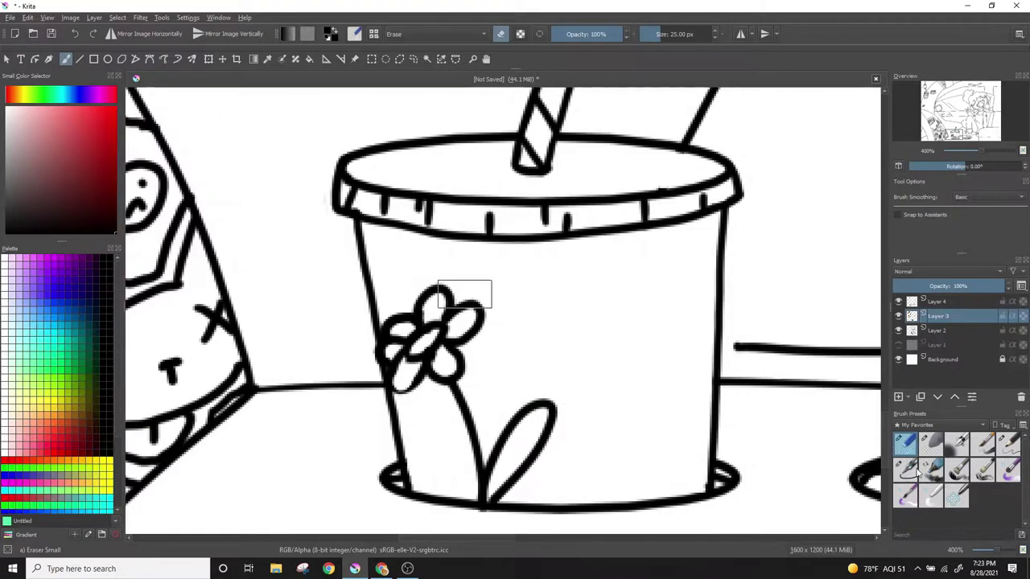
{"action": "key", "text": "Page_Up"}
{"action": "key", "text": "e"}
- Add a band below the lid, a curl by the flower, and large lettering on the cup
{"action": "left_click_drag", "start_coordinate": [717, 249], "coordinate": [368, 278]}
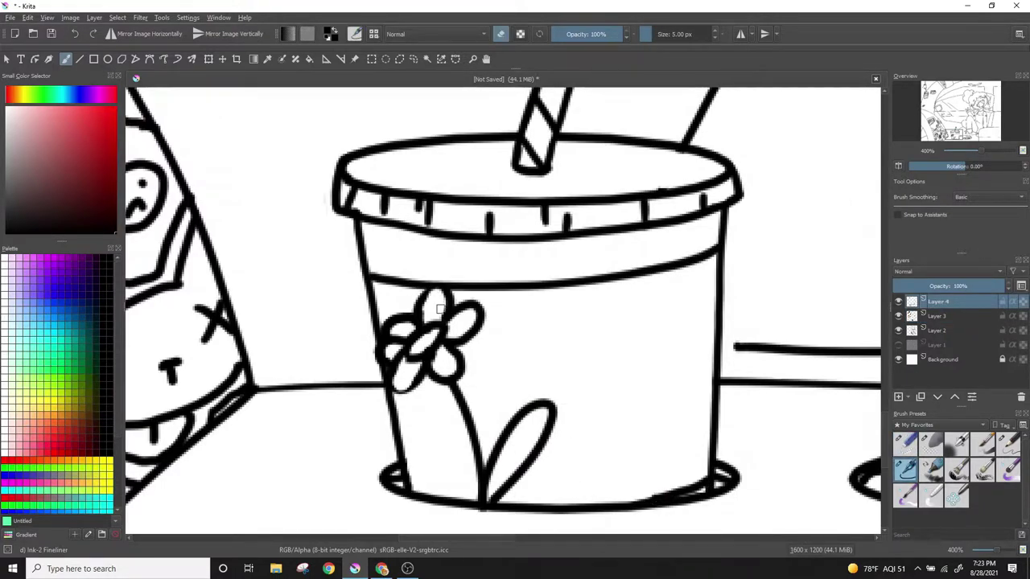
{"action": "left_click_drag", "start_coordinate": [477, 310], "coordinate": [489, 356]}
{"action": "left_click_drag", "start_coordinate": [509, 481], "coordinate": [573, 505]}
{"action": "left_click_drag", "start_coordinate": [607, 309], "coordinate": [608, 494]}
{"action": "left_click_drag", "start_coordinate": [604, 307], "coordinate": [614, 497]}
{"action": "left_click_drag", "start_coordinate": [690, 476], "coordinate": [710, 287]}
{"action": "left_click_drag", "start_coordinate": [698, 387], "coordinate": [721, 386]}
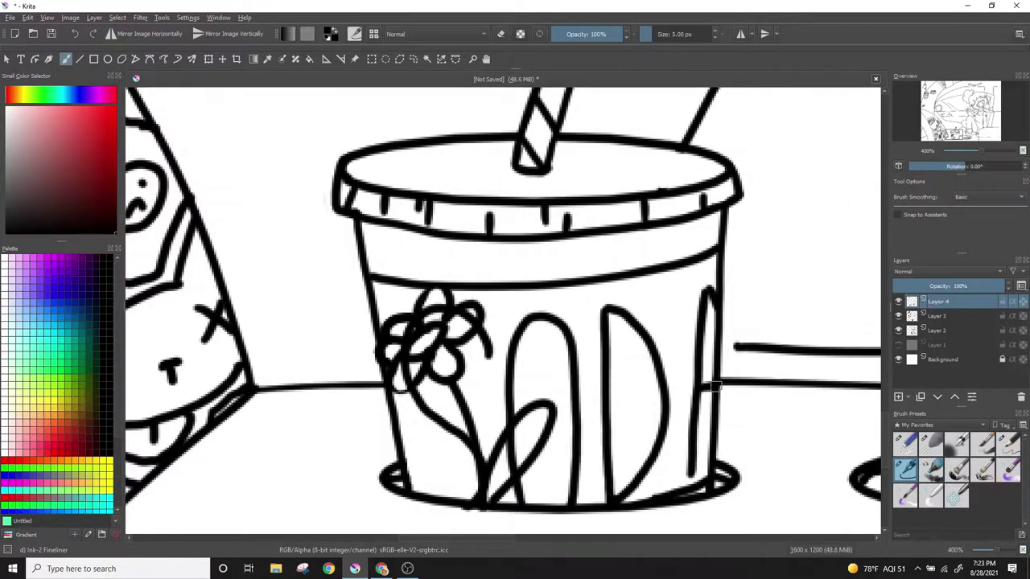
- Erase the messy flower petals and redraw them more cleanly
{"action": "key", "text": "e"}
{"action": "left_click_drag", "start_coordinate": [446, 302], "coordinate": [406, 386]}
{"action": "left_click_drag", "start_coordinate": [462, 314], "coordinate": [471, 330]}
{"action": "key", "text": "e"}
{"action": "left_click_drag", "start_coordinate": [394, 366], "coordinate": [418, 394]}
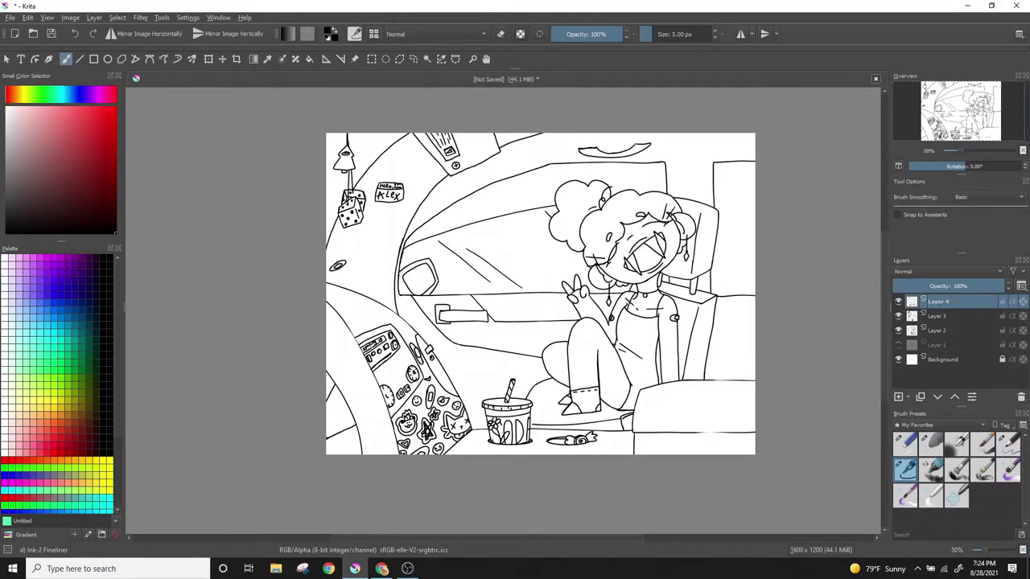
- Draw a rectangular buckle joining the overalls strap to the bib, plus a seat-edge line
{"action": "scroll", "coordinate": [522, 338], "scroll_direction": "up", "scroll_amount": 5}
{"action": "left_click_drag", "start_coordinate": [619, 329], "coordinate": [619, 402]}
{"action": "left_click_drag", "start_coordinate": [545, 320], "coordinate": [541, 406]}
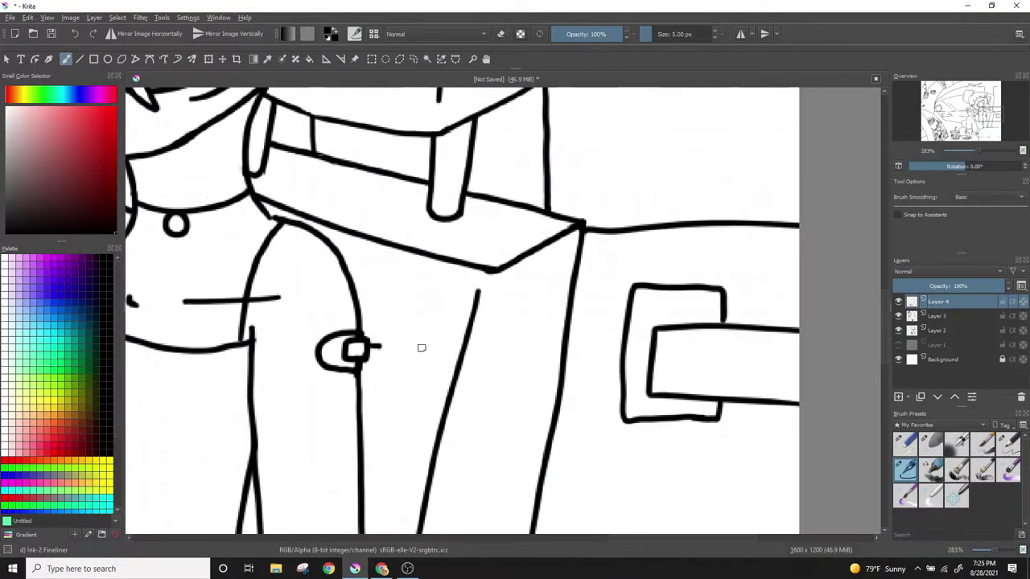
{"action": "left_click_drag", "start_coordinate": [568, 338], "coordinate": [622, 337]}
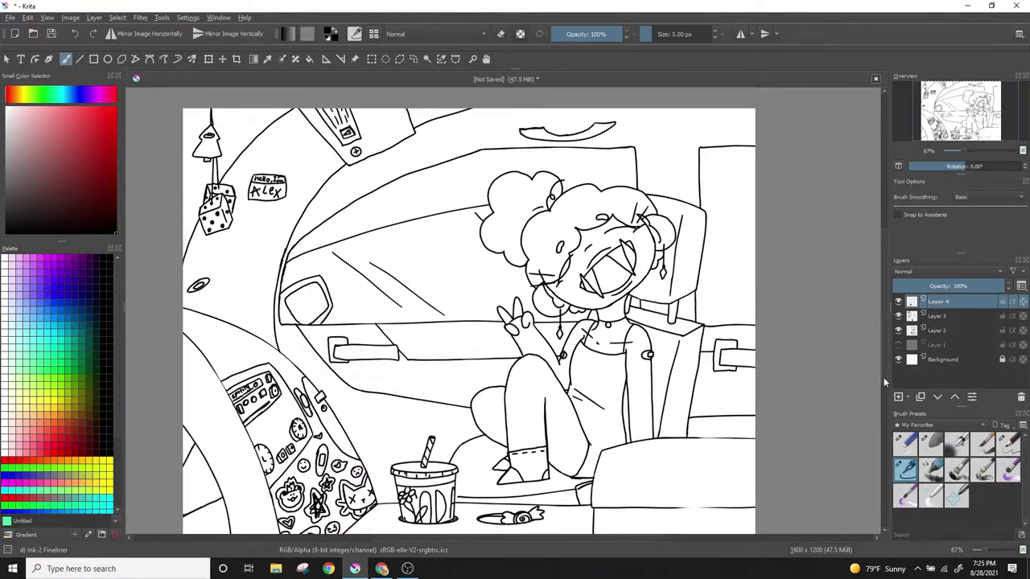
{"action": "left_click_drag", "start_coordinate": [716, 168], "coordinate": [754, 240]}
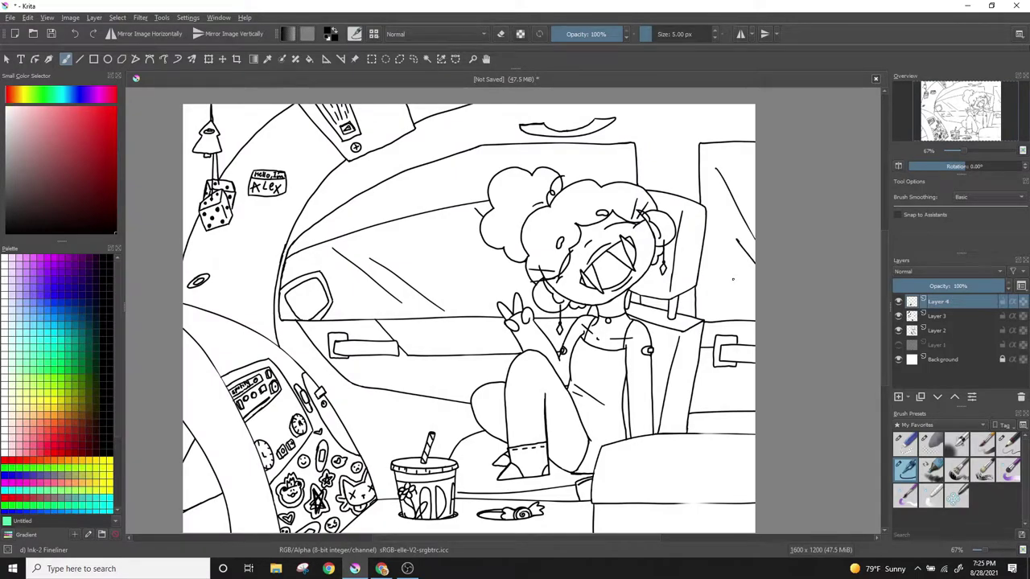
- Add a new Layer 5 beneath the lineart
{"action": "left_click", "coordinate": [95, 18]}
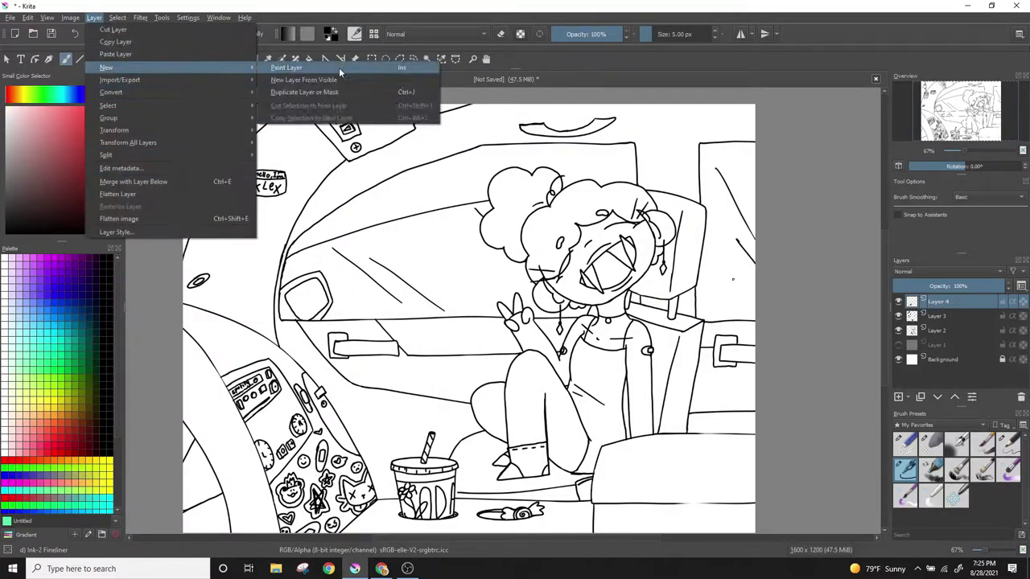
{"action": "left_click", "coordinate": [295, 66]}
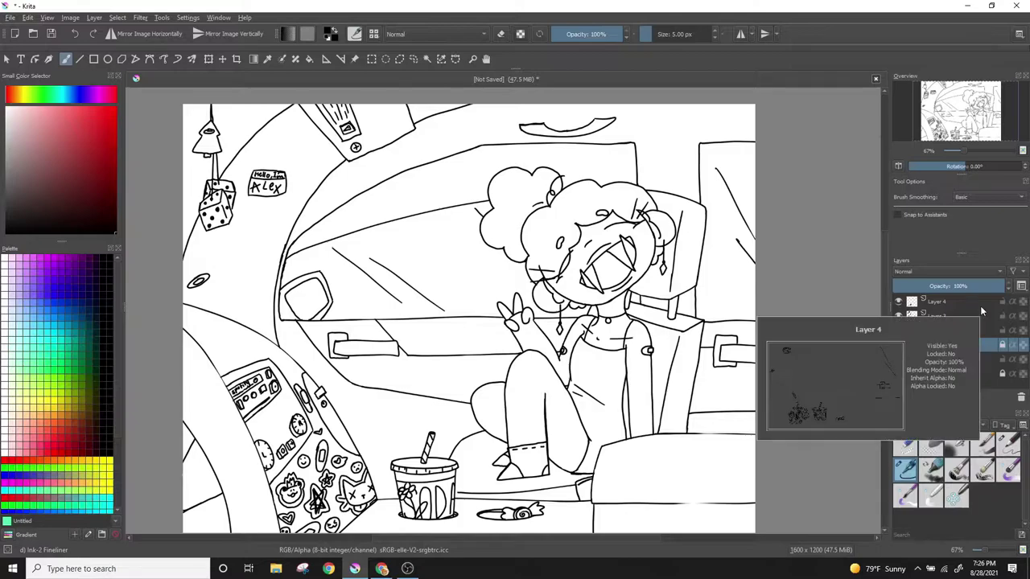
{"action": "left_click", "coordinate": [721, 410]}
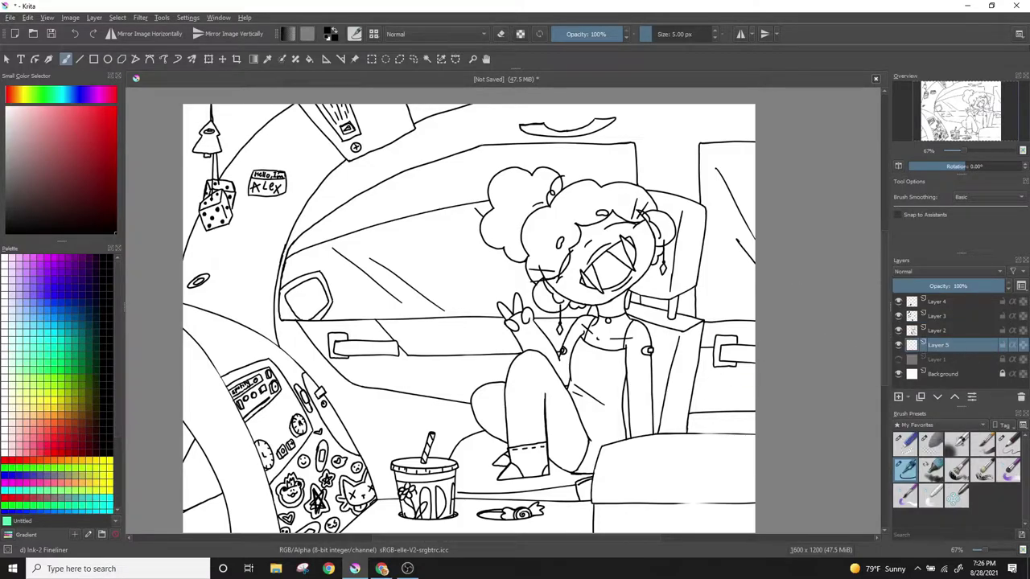
- Load a 40 px brush and paint a first orange skin-tone stroke on the overalls strap
{"action": "left_click", "coordinate": [983, 442]}
{"action": "scroll", "coordinate": [56, 386], "scroll_direction": "down", "scroll_amount": 5}
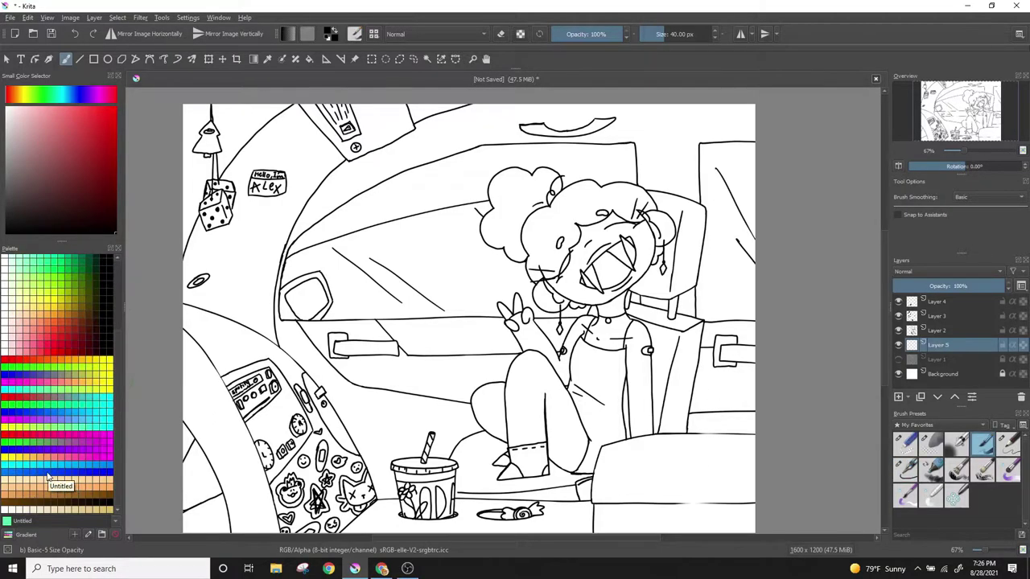
{"action": "left_click", "coordinate": [39, 496]}
{"action": "left_click_drag", "start_coordinate": [563, 330], "coordinate": [573, 374]}
- Paint the raised hand, fingers and forearm in skin colour, undoing a stray strap stroke
{"action": "scroll", "coordinate": [560, 349], "scroll_direction": "up", "scroll_amount": 3}
{"action": "left_click_drag", "start_coordinate": [648, 326], "coordinate": [626, 475]}
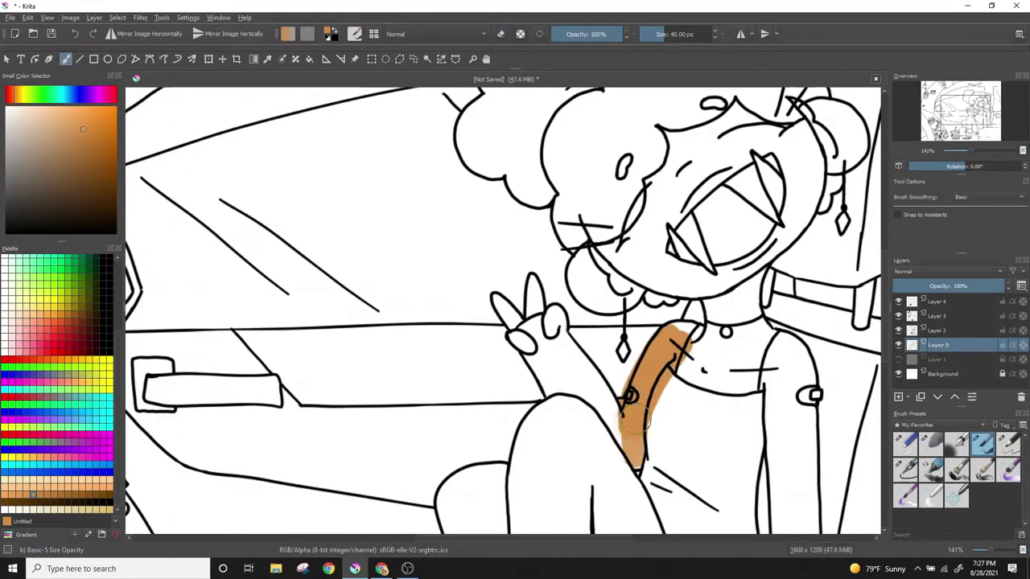
{"action": "left_click", "coordinate": [74, 34]}
{"action": "left_click_drag", "start_coordinate": [684, 338], "coordinate": [623, 434]}
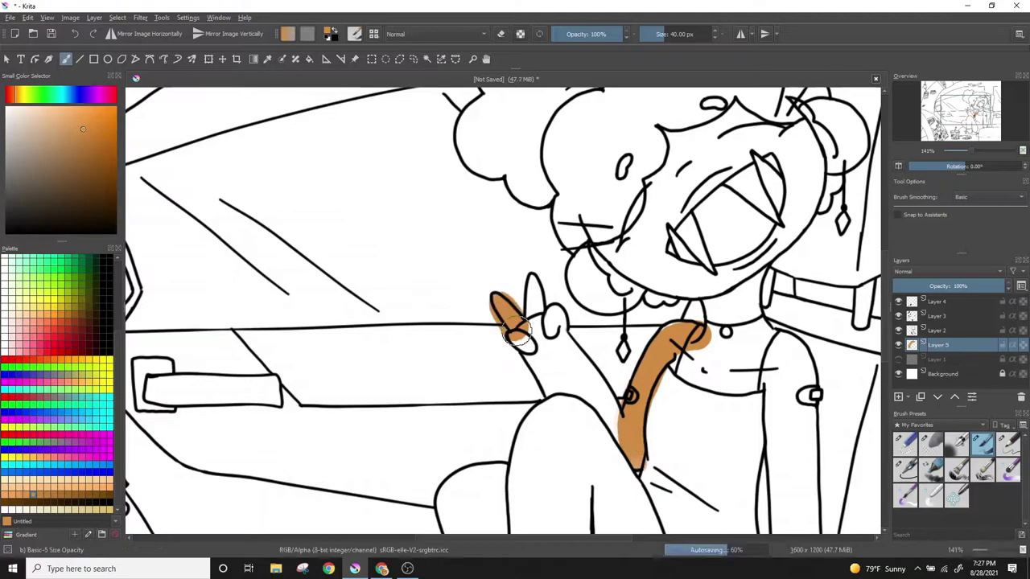
{"action": "left_click_drag", "start_coordinate": [503, 299], "coordinate": [563, 410]}
{"action": "key", "text": "ctrl+z"}
{"action": "key", "text": "ctrl+z"}
{"action": "key", "text": "ctrl+z"}
{"action": "mouse_move", "coordinate": [498, 297]}
{"action": "left_mouse_down"}
{"action": "mouse_move", "coordinate": [523, 344]}
{"action": "mouse_move", "coordinate": [555, 331]}
{"action": "mouse_move", "coordinate": [611, 418]}
{"action": "left_mouse_up"}
{"action": "left_click_drag", "start_coordinate": [563, 330], "coordinate": [624, 430]}
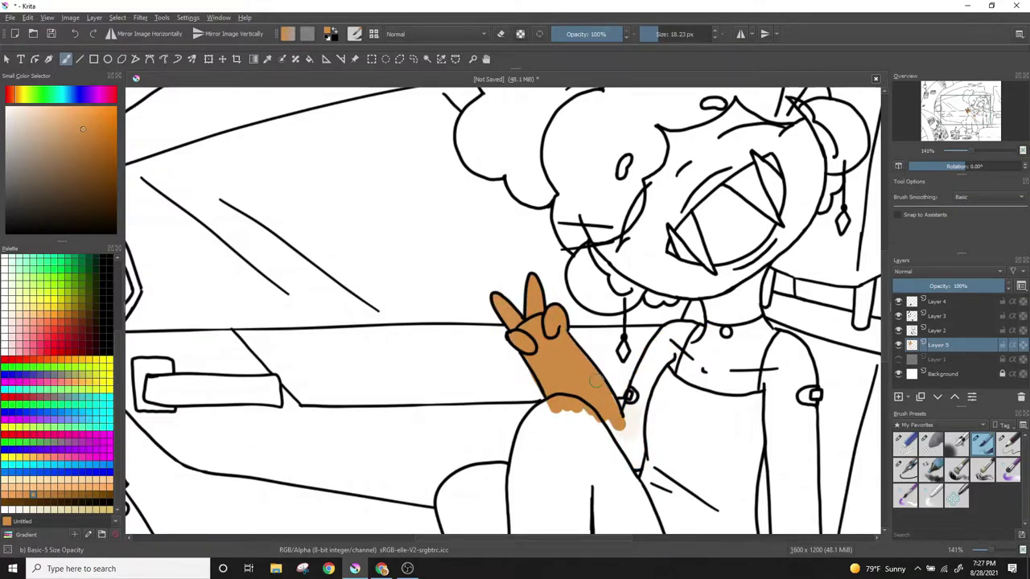
{"action": "mouse_move", "coordinate": [685, 328]}
{"action": "left_mouse_down"}
{"action": "mouse_move", "coordinate": [584, 328]}
{"action": "mouse_move", "coordinate": [539, 471]}
{"action": "left_mouse_up"}
{"action": "left_click_drag", "start_coordinate": [595, 334], "coordinate": [551, 470]}
- Extend the skin colour across the chest and down the right arm
{"action": "left_click_drag", "start_coordinate": [577, 362], "coordinate": [644, 390]}
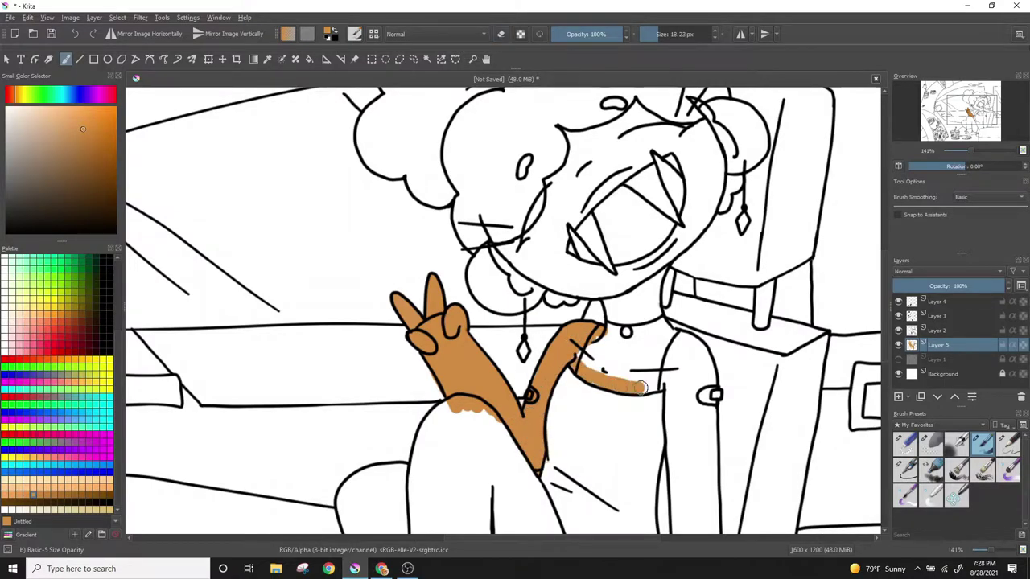
{"action": "left_click_drag", "start_coordinate": [579, 342], "coordinate": [665, 384]}
{"action": "left_click_drag", "start_coordinate": [603, 309], "coordinate": [655, 354]}
{"action": "mouse_move", "coordinate": [635, 266]}
{"action": "left_mouse_down"}
{"action": "mouse_move", "coordinate": [679, 362]}
{"action": "mouse_move", "coordinate": [716, 394]}
{"action": "left_mouse_up"}
{"action": "scroll", "coordinate": [691, 386], "scroll_direction": "down", "scroll_amount": 3}
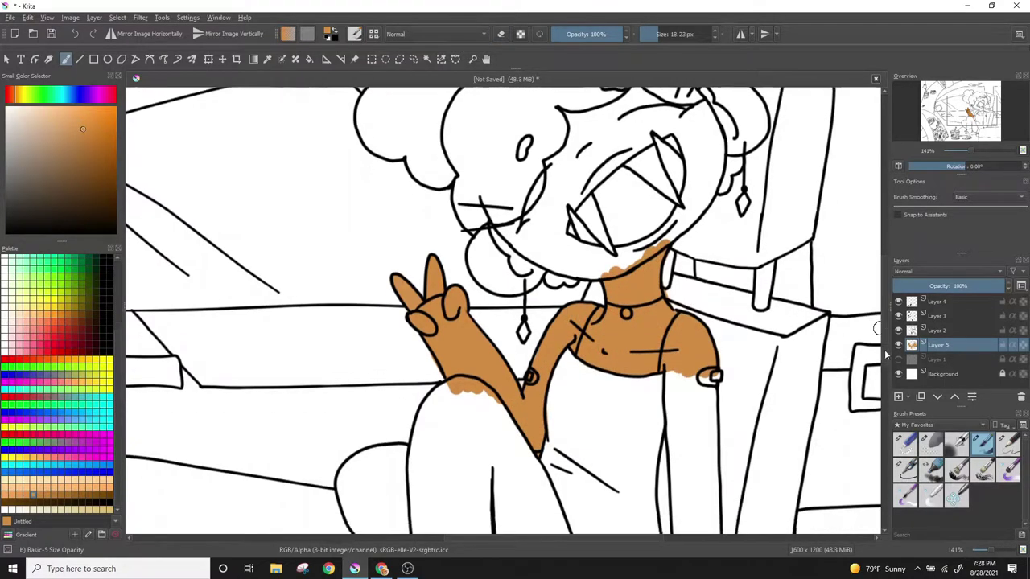
{"action": "left_click_drag", "start_coordinate": [674, 305], "coordinate": [712, 482]}
{"action": "left_click_drag", "start_coordinate": [684, 415], "coordinate": [700, 483]}
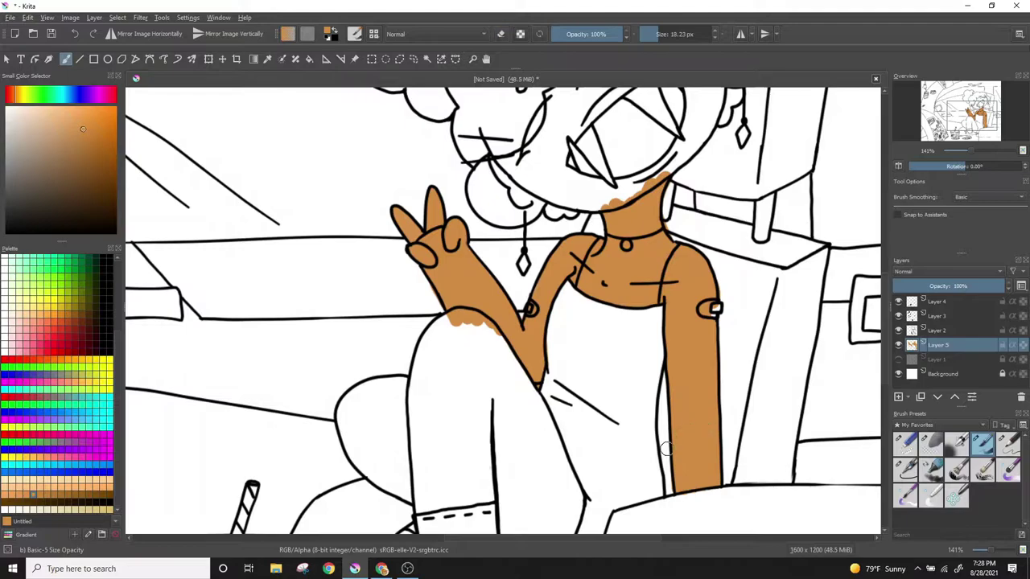
- With a larger brush of about 25 px, colour the legs and left arm in skin tone
{"action": "key", "text": "bracketright"}
{"action": "mouse_move", "coordinate": [434, 322]}
{"action": "left_mouse_down"}
{"action": "mouse_move", "coordinate": [470, 354]}
{"action": "mouse_move", "coordinate": [435, 462]}
{"action": "left_mouse_up"}
{"action": "left_click_drag", "start_coordinate": [435, 386], "coordinate": [470, 507]}
{"action": "left_click_drag", "start_coordinate": [495, 338], "coordinate": [575, 474]}
{"action": "scroll", "coordinate": [575, 474], "scroll_direction": "down", "scroll_amount": 3}
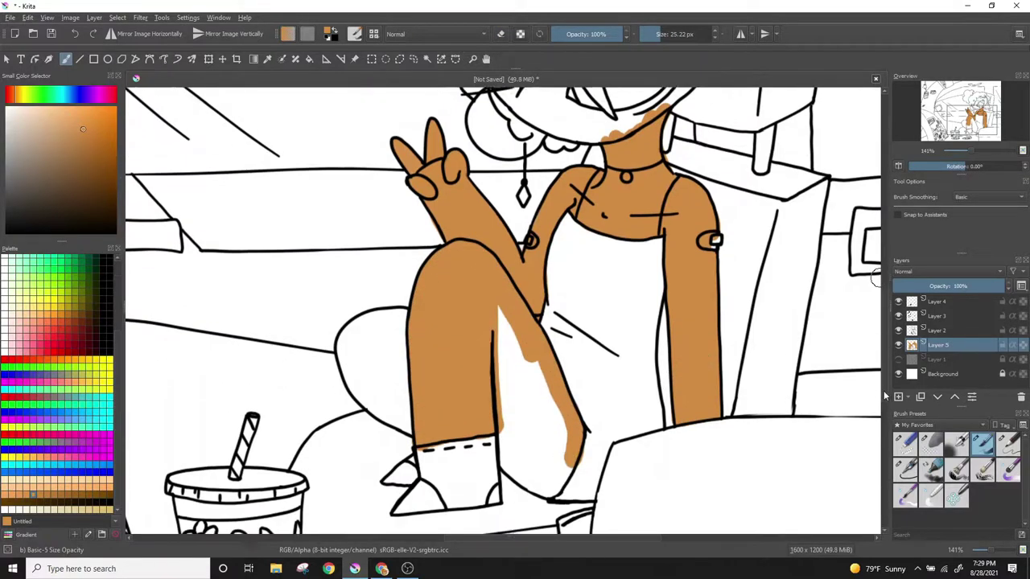
{"action": "scroll", "coordinate": [563, 418], "scroll_direction": "down", "scroll_amount": 1}
{"action": "mouse_move", "coordinate": [511, 322]}
{"action": "left_mouse_down"}
{"action": "mouse_move", "coordinate": [571, 474]}
{"action": "mouse_move", "coordinate": [597, 420]}
{"action": "left_mouse_up"}
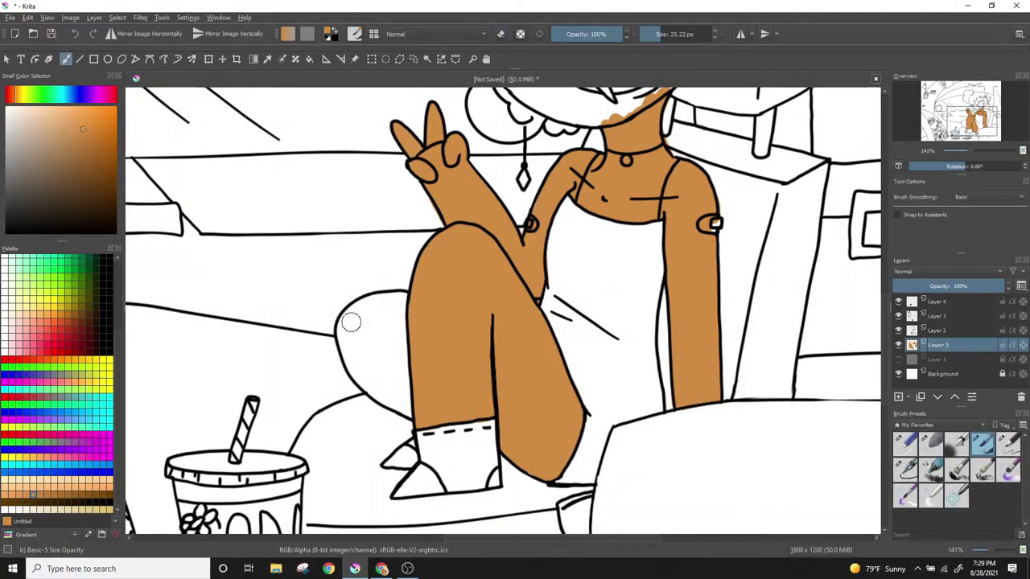
{"action": "left_click_drag", "start_coordinate": [350, 322], "coordinate": [378, 386]}
{"action": "scroll", "coordinate": [545, 315], "scroll_direction": "up", "scroll_amount": 10}
{"action": "mouse_move", "coordinate": [567, 225]}
{"action": "left_mouse_down"}
{"action": "mouse_move", "coordinate": [545, 315]}
{"action": "mouse_move", "coordinate": [575, 386]}
{"action": "left_mouse_up"}
- Fill the face, chin, cheek beside the hair bun and right ear with skin colour
{"action": "mouse_move", "coordinate": [563, 223]}
{"action": "left_mouse_down"}
{"action": "mouse_move", "coordinate": [636, 207]}
{"action": "mouse_move", "coordinate": [692, 346]}
{"action": "left_mouse_up"}
{"action": "mouse_move", "coordinate": [635, 221]}
{"action": "left_mouse_down"}
{"action": "mouse_move", "coordinate": [708, 290]}
{"action": "mouse_move", "coordinate": [680, 266]}
{"action": "left_mouse_up"}
{"action": "mouse_move", "coordinate": [656, 354]}
{"action": "left_mouse_down"}
{"action": "mouse_move", "coordinate": [599, 371]}
{"action": "mouse_move", "coordinate": [531, 282]}
{"action": "left_mouse_up"}
{"action": "mouse_move", "coordinate": [579, 242]}
{"action": "left_mouse_down"}
{"action": "mouse_move", "coordinate": [668, 322]}
{"action": "mouse_move", "coordinate": [635, 306]}
{"action": "left_mouse_up"}
{"action": "mouse_move", "coordinate": [482, 342]}
{"action": "left_mouse_down"}
{"action": "mouse_move", "coordinate": [531, 406]}
{"action": "mouse_move", "coordinate": [506, 391]}
{"action": "left_mouse_up"}
{"action": "mouse_move", "coordinate": [748, 266]}
{"action": "left_mouse_down"}
{"action": "mouse_move", "coordinate": [724, 213]}
{"action": "mouse_move", "coordinate": [772, 212]}
{"action": "left_mouse_up"}
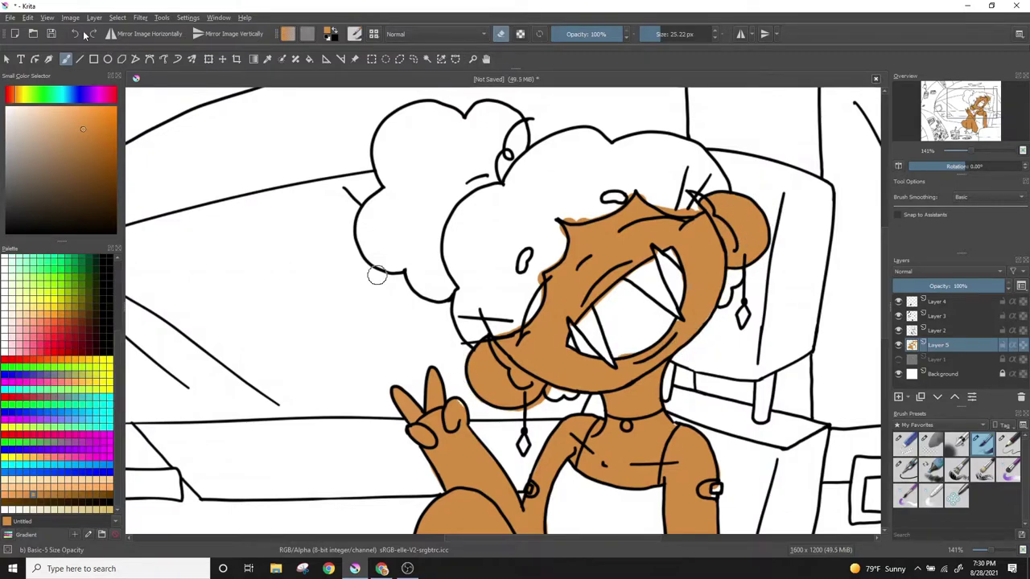
- With a tiny dark brown brush, paint the eye and start filling the hair bun
{"action": "key", "text": "bracketleft"}
{"action": "key", "text": "bracketleft"}
{"action": "key", "text": "bracketleft"}
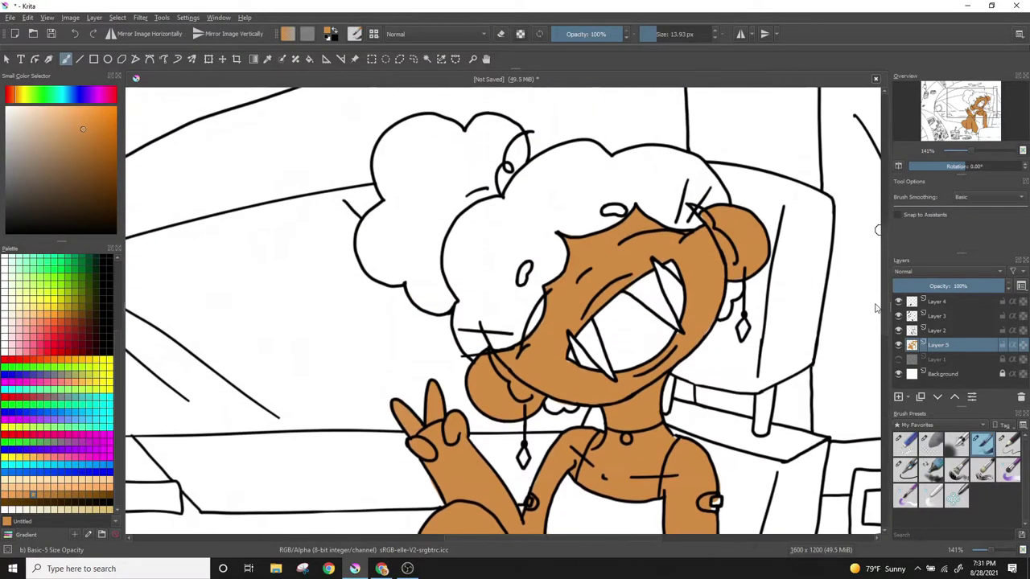
{"action": "left_click_drag", "start_coordinate": [483, 266], "coordinate": [491, 302]}
{"action": "mouse_move", "coordinate": [402, 209]}
{"action": "left_mouse_down"}
{"action": "mouse_move", "coordinate": [441, 167]}
{"action": "mouse_move", "coordinate": [391, 306]}
{"action": "mouse_move", "coordinate": [515, 338]}
{"action": "mouse_move", "coordinate": [462, 378]}
{"action": "left_mouse_up"}
- With a brush of about 29 px, paint the hair bun, right edge and forehead hair dark brown
{"action": "key", "text": "bracketleft"}
{"action": "key", "text": "bracketleft"}
{"action": "key", "text": "bracketleft"}
{"action": "key", "text": "bracketright"}
{"action": "key", "text": "bracketright"}
{"action": "key", "text": "bracketright"}
{"action": "mouse_move", "coordinate": [482, 193]}
{"action": "left_mouse_down"}
{"action": "mouse_move", "coordinate": [547, 314]}
{"action": "mouse_move", "coordinate": [540, 242]}
{"action": "mouse_move", "coordinate": [616, 259]}
{"action": "mouse_move", "coordinate": [732, 229]}
{"action": "left_mouse_up"}
{"action": "mouse_move", "coordinate": [579, 187]}
{"action": "left_mouse_down"}
{"action": "mouse_move", "coordinate": [528, 208]}
{"action": "mouse_move", "coordinate": [613, 206]}
{"action": "mouse_move", "coordinate": [686, 223]}
{"action": "left_mouse_up"}
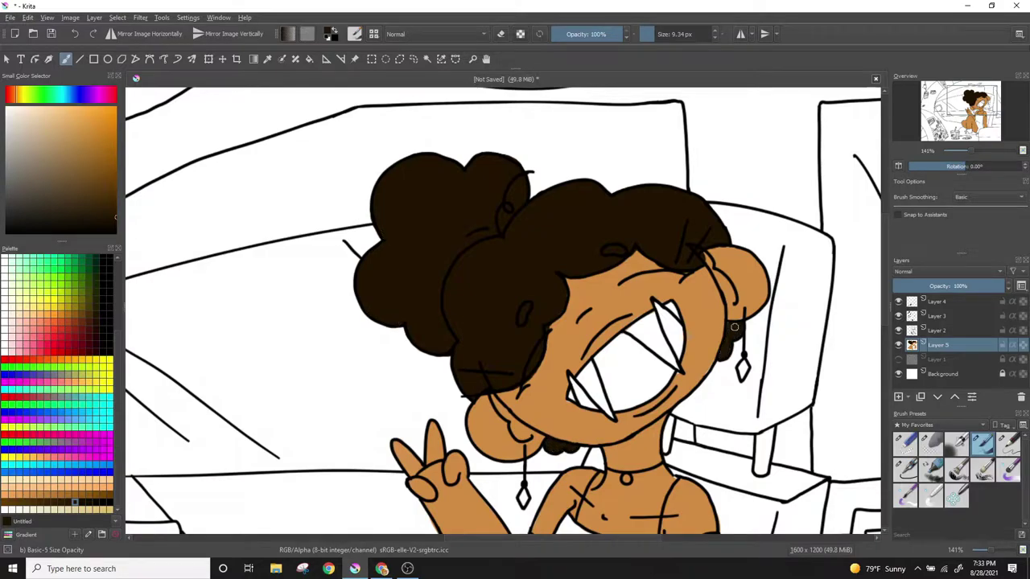
- Pick the tan swatch, zoom in to touch up the mouth area, then zoom back out
{"action": "left_click", "coordinate": [70, 501]}
{"action": "key", "text": "plus"}
{"action": "key", "text": "plus"}
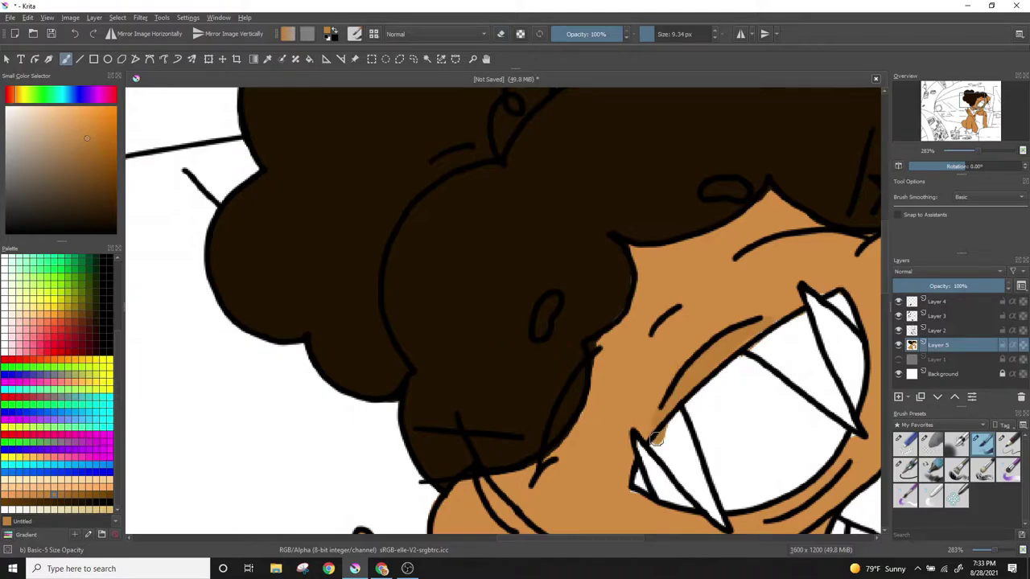
{"action": "left_click_drag", "start_coordinate": [655, 438], "coordinate": [382, 358]}
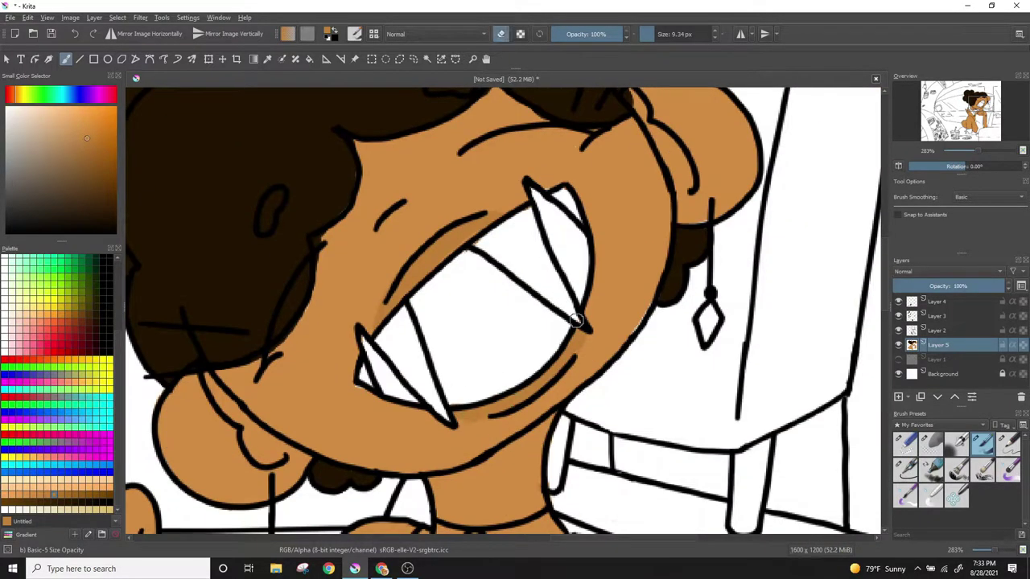
{"action": "key", "text": "2"}
{"action": "key", "text": "plus"}
{"action": "key", "text": "plus"}
{"action": "key", "text": "plus"}
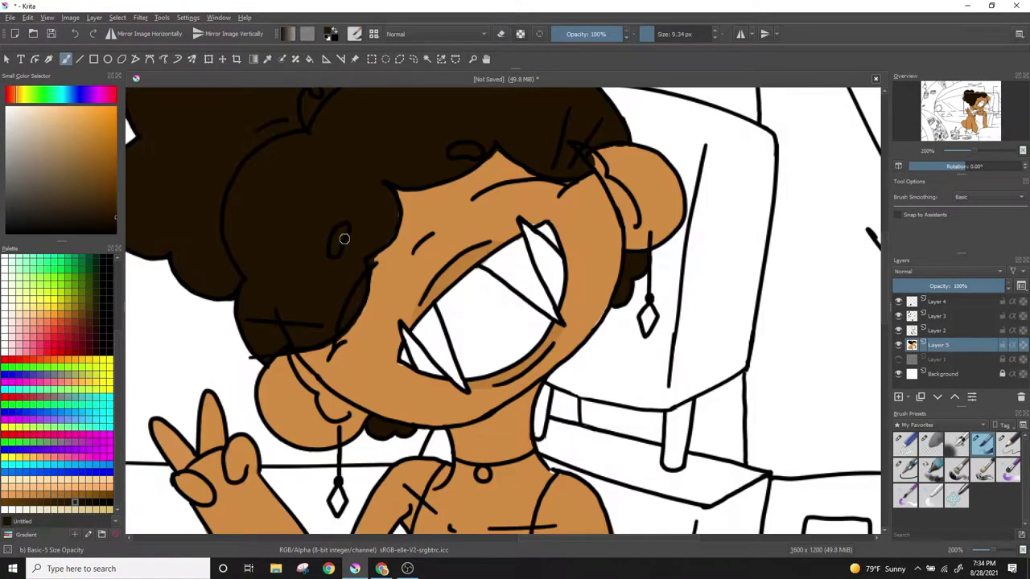
{"action": "key", "text": "1"}
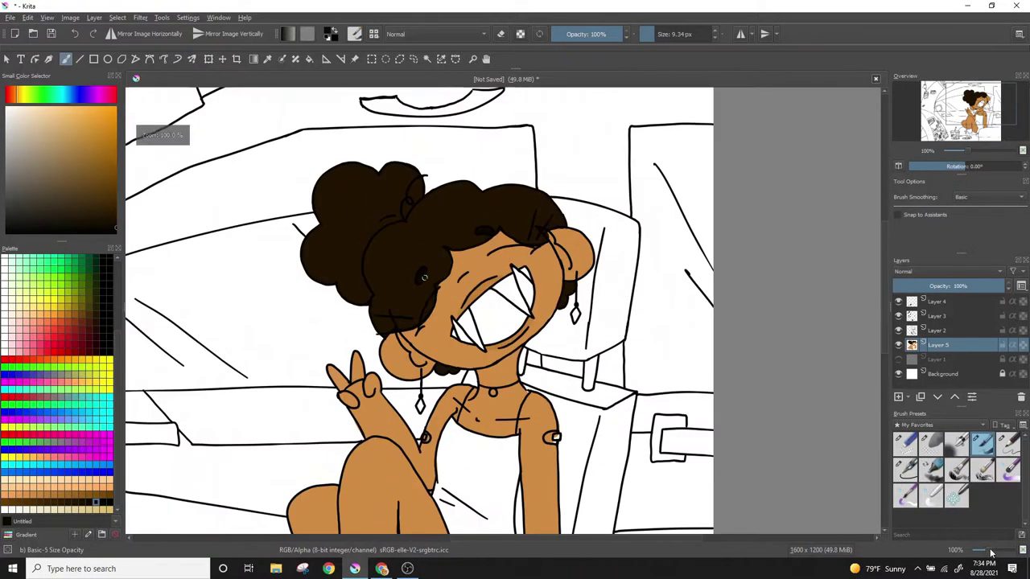
{"action": "scroll", "coordinate": [345, 244], "scroll_direction": "down", "scroll_amount": 3}
- Fill the girl's dress with bright yellow, covering the remaining white gaps
{"action": "left_click", "coordinate": [53, 406]}
{"action": "left_click_drag", "start_coordinate": [467, 358], "coordinate": [474, 433]}
{"action": "left_click_drag", "start_coordinate": [453, 320], "coordinate": [447, 419]}
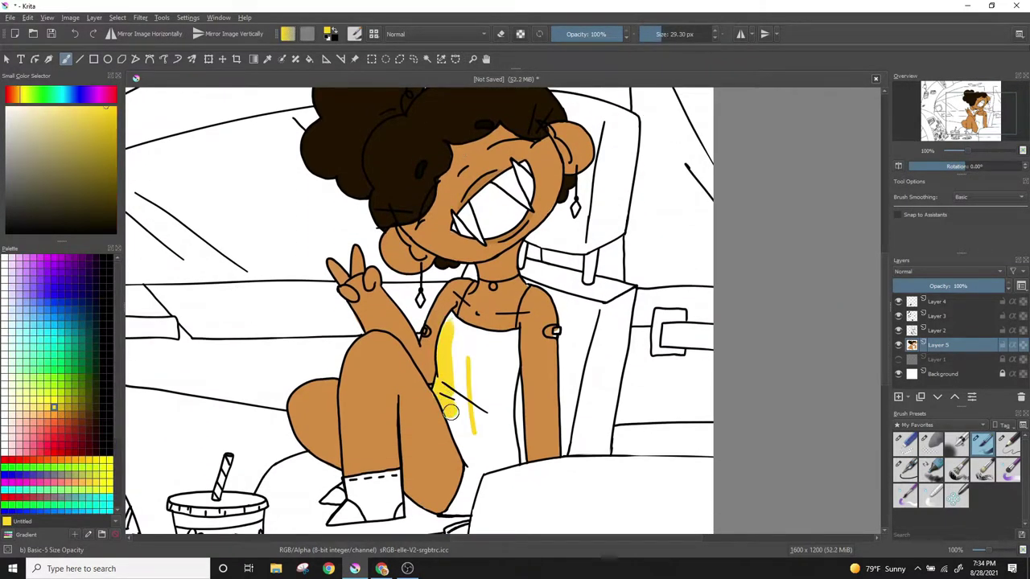
{"action": "mouse_move", "coordinate": [447, 378]}
{"action": "left_mouse_down"}
{"action": "mouse_move", "coordinate": [482, 458]}
{"action": "mouse_move", "coordinate": [491, 370]}
{"action": "left_mouse_up"}
{"action": "mouse_move", "coordinate": [506, 434]}
{"action": "left_mouse_down"}
{"action": "mouse_move", "coordinate": [462, 324]}
{"action": "mouse_move", "coordinate": [494, 455]}
{"action": "mouse_move", "coordinate": [451, 494]}
{"action": "left_mouse_up"}
{"action": "left_click_drag", "start_coordinate": [482, 449], "coordinate": [493, 460]}
- Erase the yellow spill over the seat and tidy the neckline edge in skin colour
{"action": "key", "text": "e"}
{"action": "left_click_drag", "start_coordinate": [493, 465], "coordinate": [500, 480]}
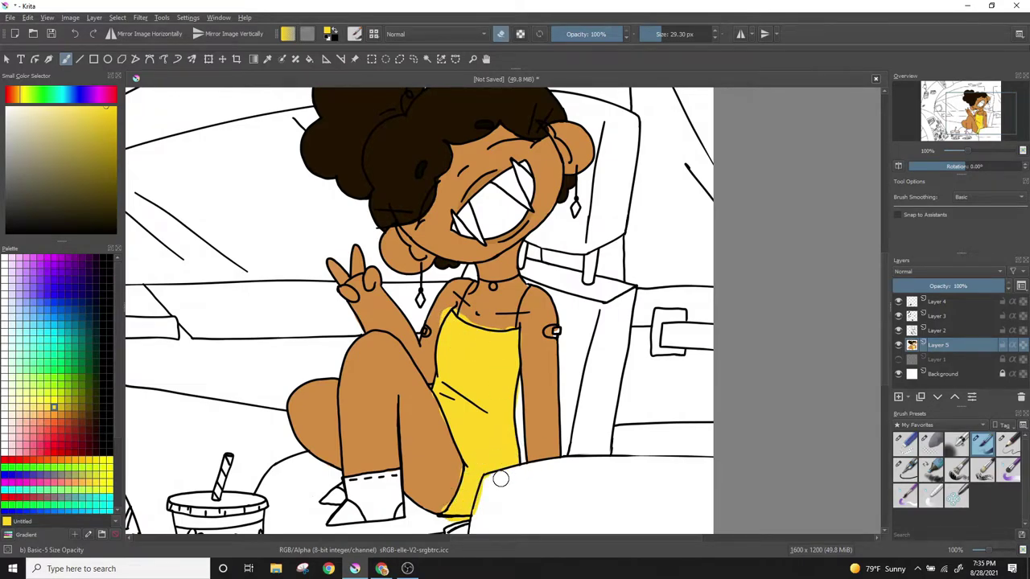
{"action": "key", "text": "plus"}
{"action": "key", "text": "plus"}
{"action": "key", "text": "e"}
{"action": "left_click", "coordinate": [474, 322], "text": "ctrl"}
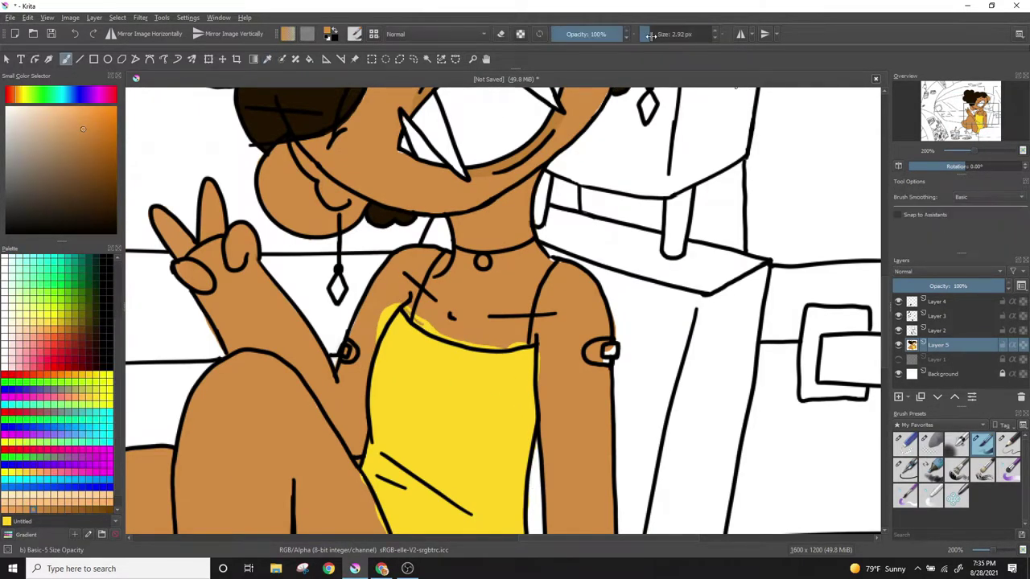
{"action": "left_click_drag", "start_coordinate": [427, 318], "coordinate": [469, 342]}
{"action": "scroll", "coordinate": [391, 412], "scroll_direction": "down", "scroll_amount": 5}
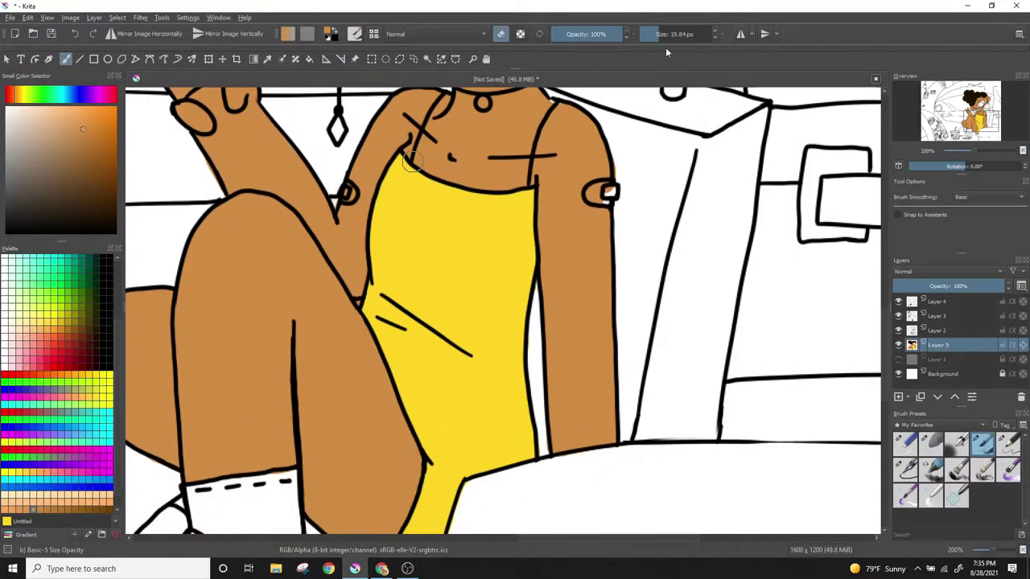
{"action": "scroll", "coordinate": [868, 462], "scroll_direction": "down", "scroll_amount": 5}
{"action": "scroll", "coordinate": [671, 84], "scroll_direction": "up", "scroll_amount": 5}
{"action": "scroll", "coordinate": [671, 84], "scroll_direction": "down", "scroll_amount": 3}
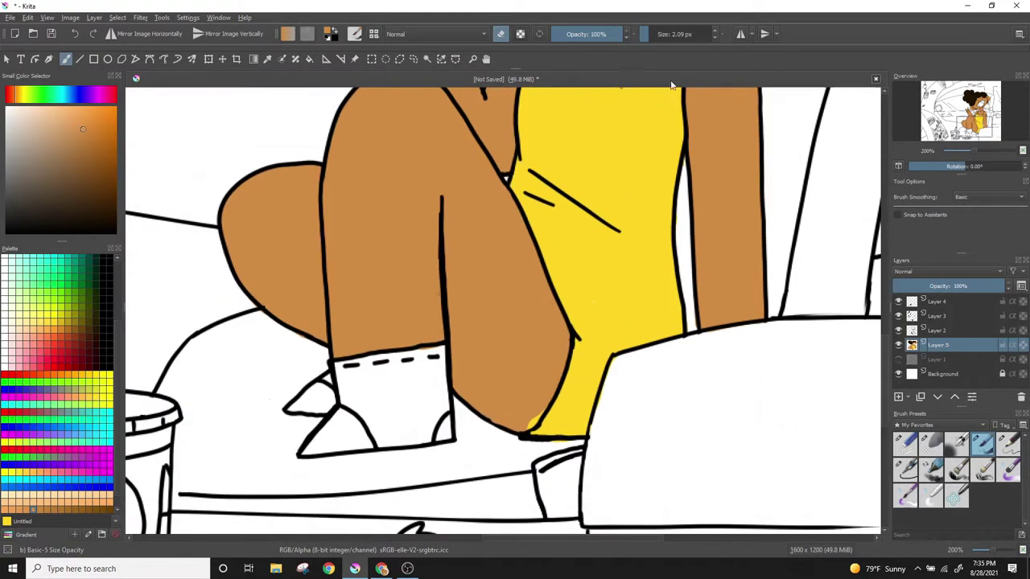
- With a 9 px blue brush, paint both shoe tips and a band along the sock top
{"action": "left_click", "coordinate": [107, 424]}
{"action": "key", "text": "bracketright"}
{"action": "key", "text": "bracketright"}
{"action": "key", "text": "bracketright"}
{"action": "left_click_drag", "start_coordinate": [342, 418], "coordinate": [370, 446]}
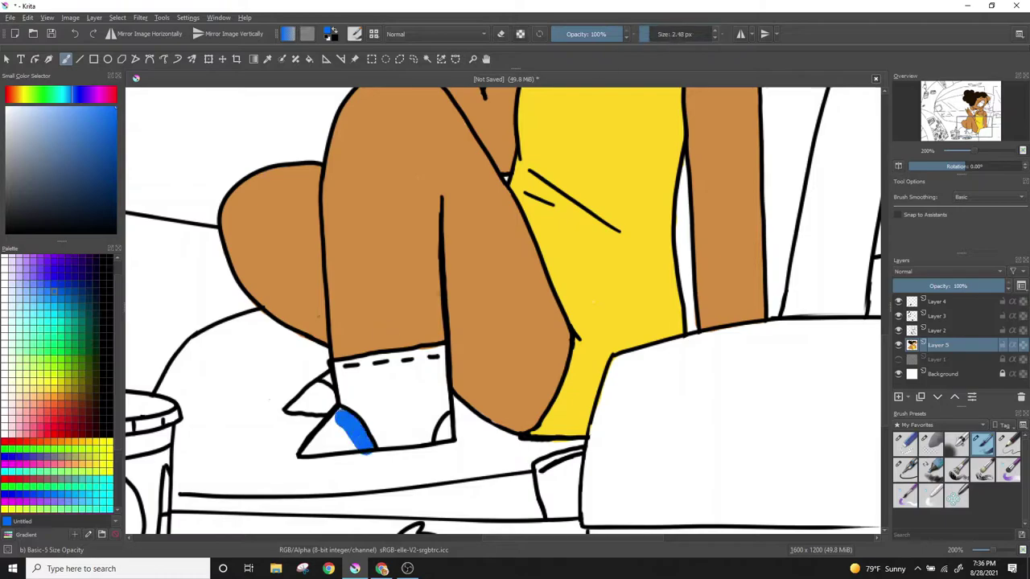
{"action": "mouse_move", "coordinate": [306, 450]}
{"action": "left_mouse_down"}
{"action": "mouse_move", "coordinate": [345, 418]}
{"action": "mouse_move", "coordinate": [330, 386]}
{"action": "left_mouse_up"}
{"action": "left_click_drag", "start_coordinate": [442, 418], "coordinate": [452, 435]}
{"action": "left_click_drag", "start_coordinate": [445, 349], "coordinate": [413, 347]}
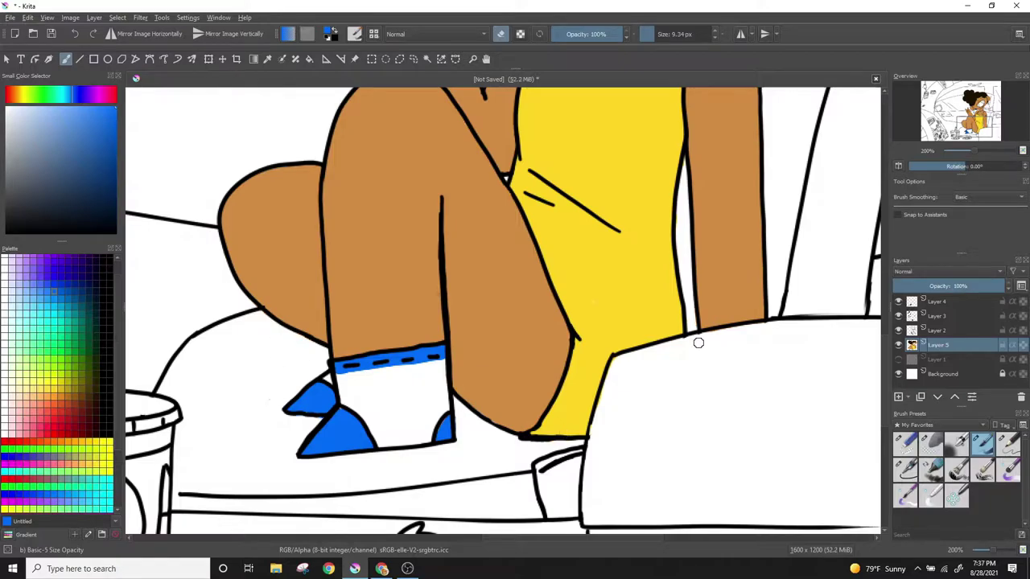
- Sample the skin colour from the face with the colour picker, then return to the brush
{"action": "scroll", "coordinate": [698, 343], "scroll_direction": "up", "scroll_amount": 5}
{"action": "scroll", "coordinate": [698, 343], "scroll_direction": "up", "scroll_amount": 5}
{"action": "scroll", "coordinate": [726, 185], "scroll_direction": "up", "scroll_amount": 2}
{"action": "key", "text": "p"}
{"action": "left_click", "coordinate": [726, 185]}
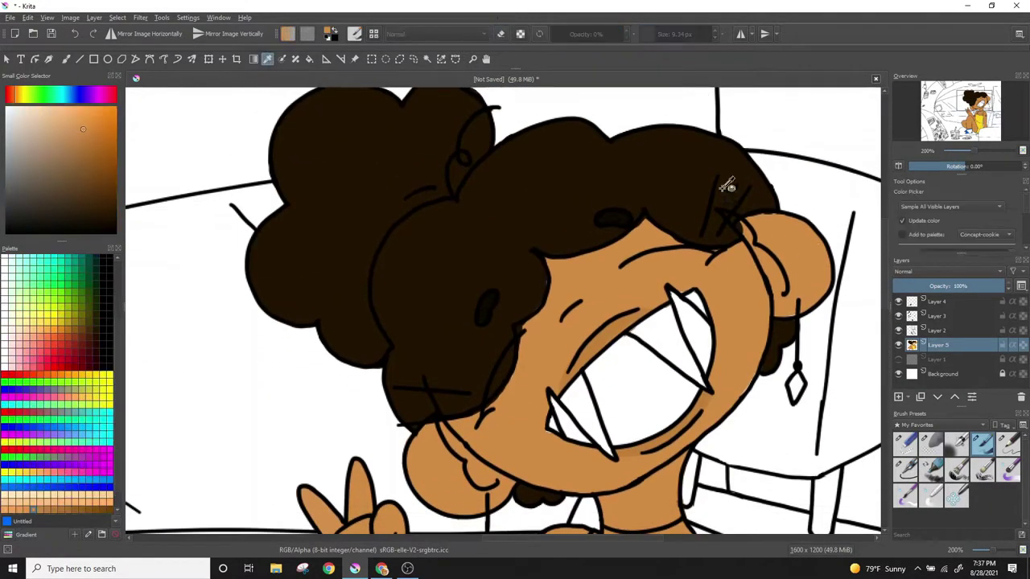
{"action": "key", "text": "b"}
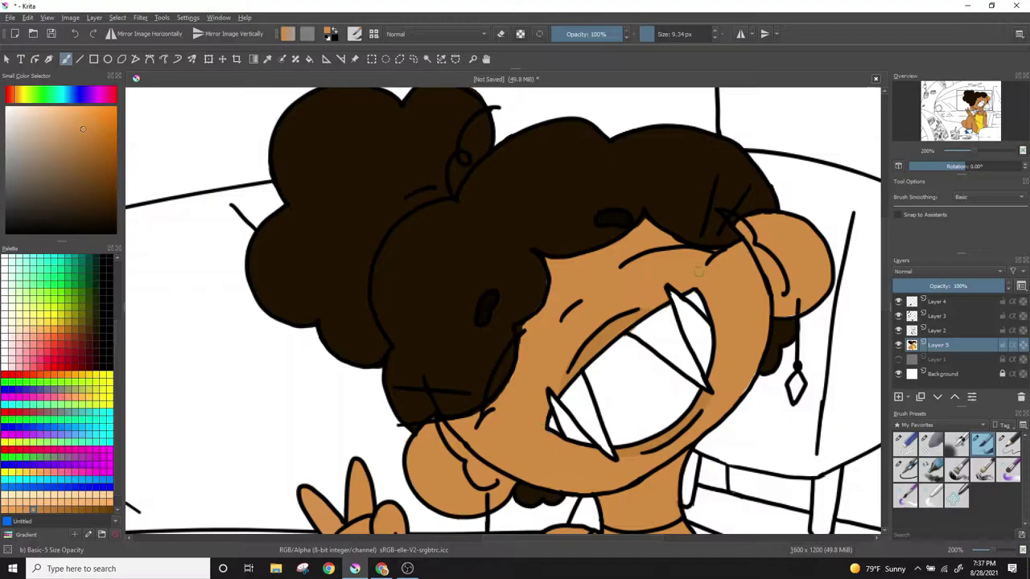
- Scroll back to the figure and choose yellow from the palette for the earring
{"action": "scroll", "coordinate": [875, 107], "scroll_direction": "down", "scroll_amount": 5}
{"action": "scroll", "coordinate": [724, 281], "scroll_direction": "down", "scroll_amount": 5}
{"action": "scroll", "coordinate": [597, 442], "scroll_direction": "down", "scroll_amount": 1}
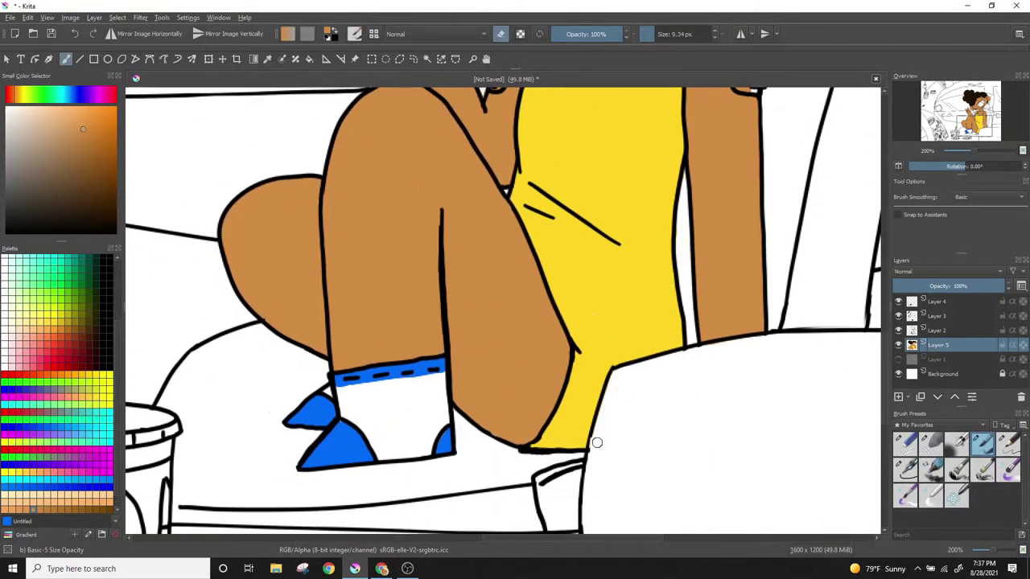
{"action": "scroll", "coordinate": [720, 352], "scroll_direction": "down", "scroll_amount": 3}
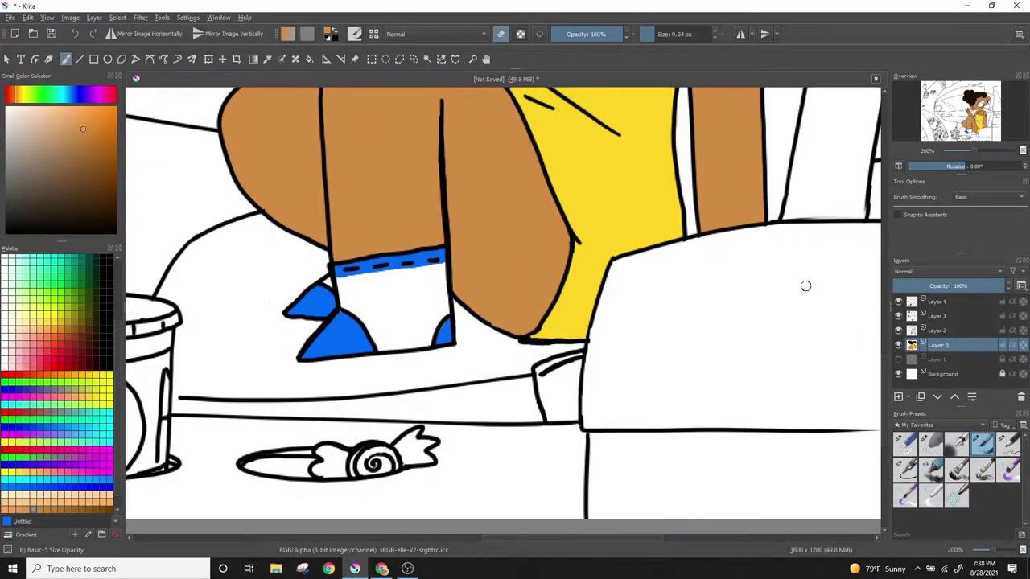
{"action": "scroll", "coordinate": [805, 286], "scroll_direction": "down", "scroll_amount": 5}
{"action": "scroll", "coordinate": [474, 257], "scroll_direction": "up", "scroll_amount": 5}
{"action": "scroll", "coordinate": [478, 402], "scroll_direction": "up", "scroll_amount": 2}
{"action": "left_click", "coordinate": [74, 375]}
- Paint the earring pendant and choker bead gold
{"action": "left_click_drag", "start_coordinate": [476, 463], "coordinate": [479, 471]}
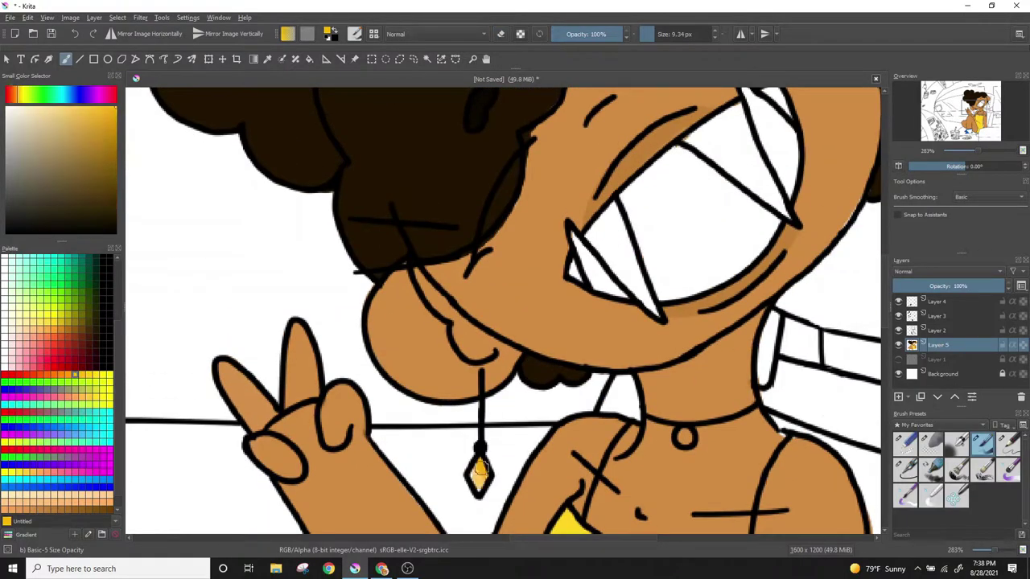
{"action": "scroll", "coordinate": [496, 451], "scroll_direction": "right", "scroll_amount": 5}
{"action": "left_click", "coordinate": [467, 437]}
{"action": "left_click", "coordinate": [699, 213]}
- Pick dark brown and paint a band across the upper arm
{"action": "left_click", "coordinate": [99, 160]}
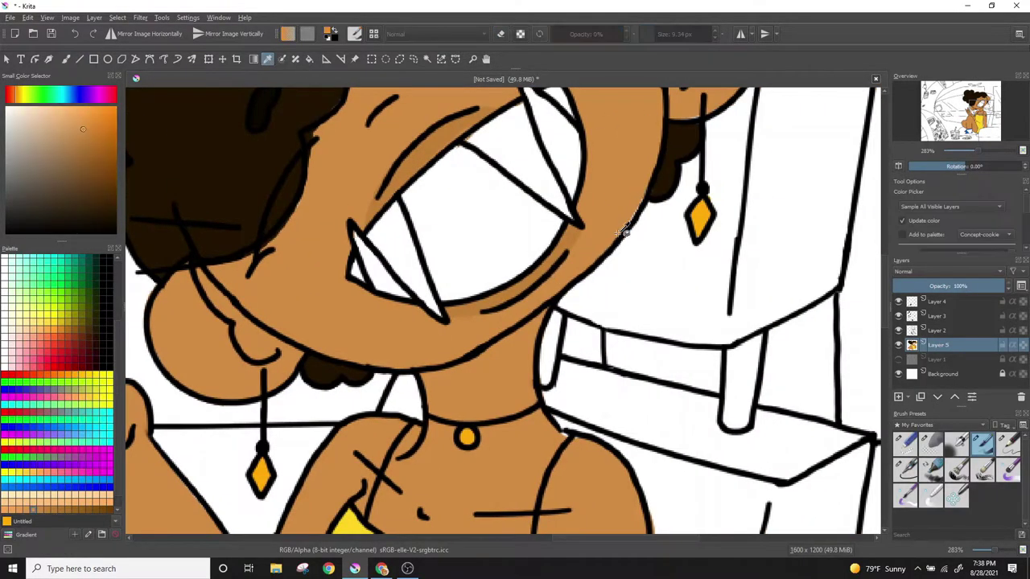
{"action": "scroll", "coordinate": [623, 229], "scroll_direction": "down", "scroll_amount": 3}
{"action": "left_click_drag", "start_coordinate": [615, 392], "coordinate": [645, 390]}
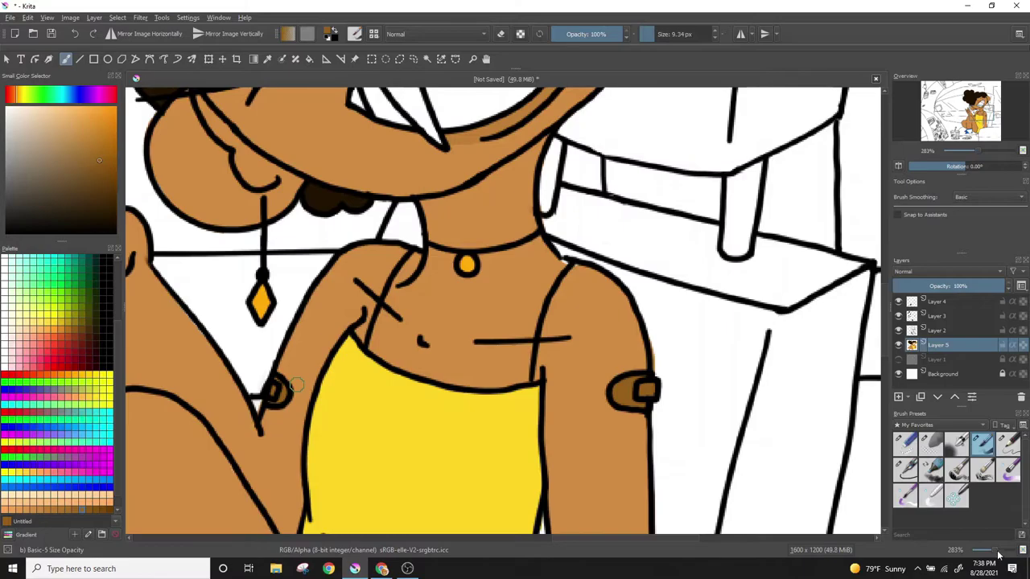
{"action": "left_click_drag", "start_coordinate": [998, 555], "coordinate": [979, 551]}
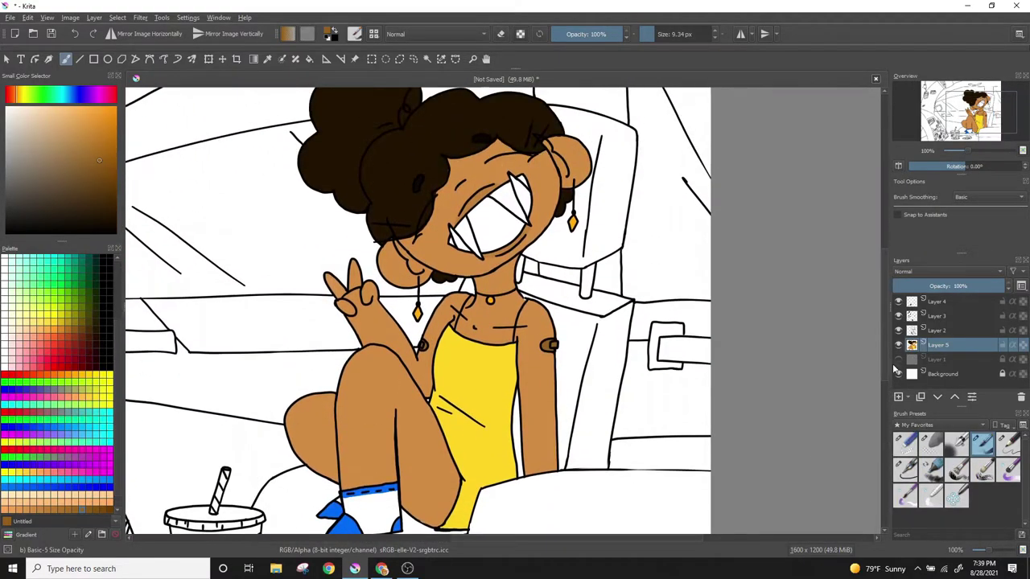
{"action": "scroll", "coordinate": [460, 492], "scroll_direction": "up", "scroll_amount": 2}
{"action": "scroll", "coordinate": [460, 492], "scroll_direction": "up", "scroll_amount": 2}
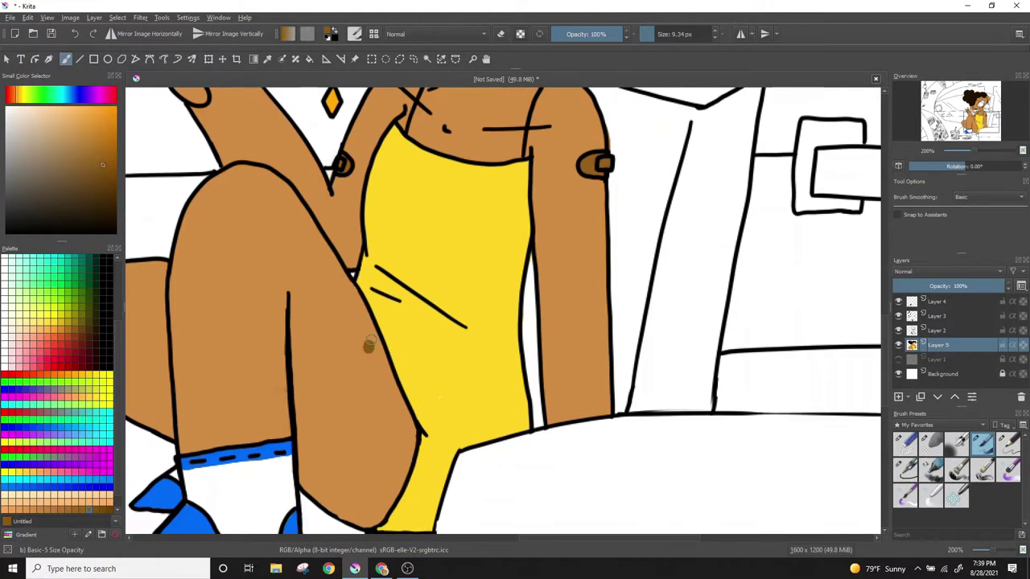
- Dot brown freckles on the legs, undoing a stray knee mark, then zoom out
{"action": "left_click", "coordinate": [360, 333]}
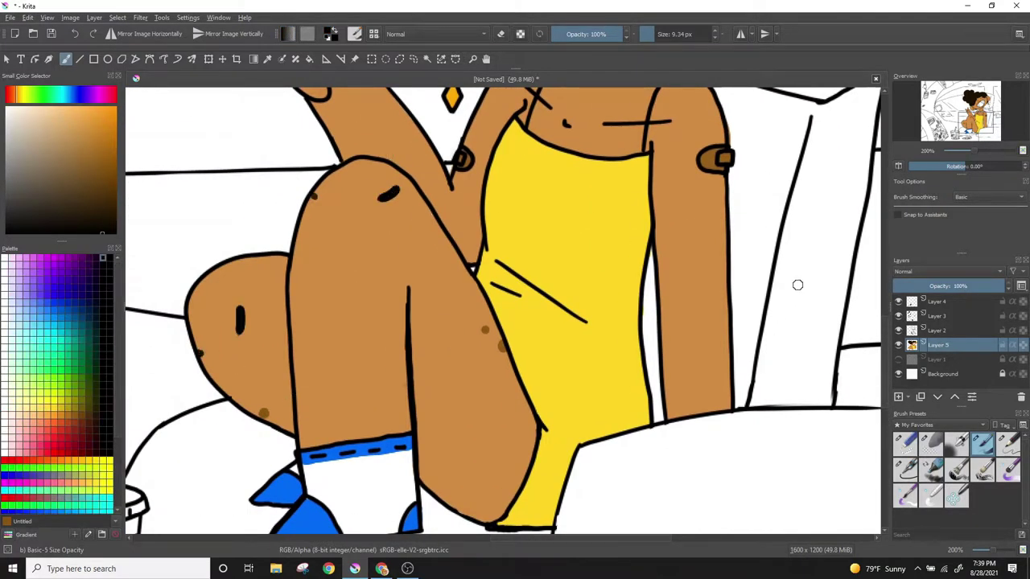
{"action": "left_click", "coordinate": [74, 33]}
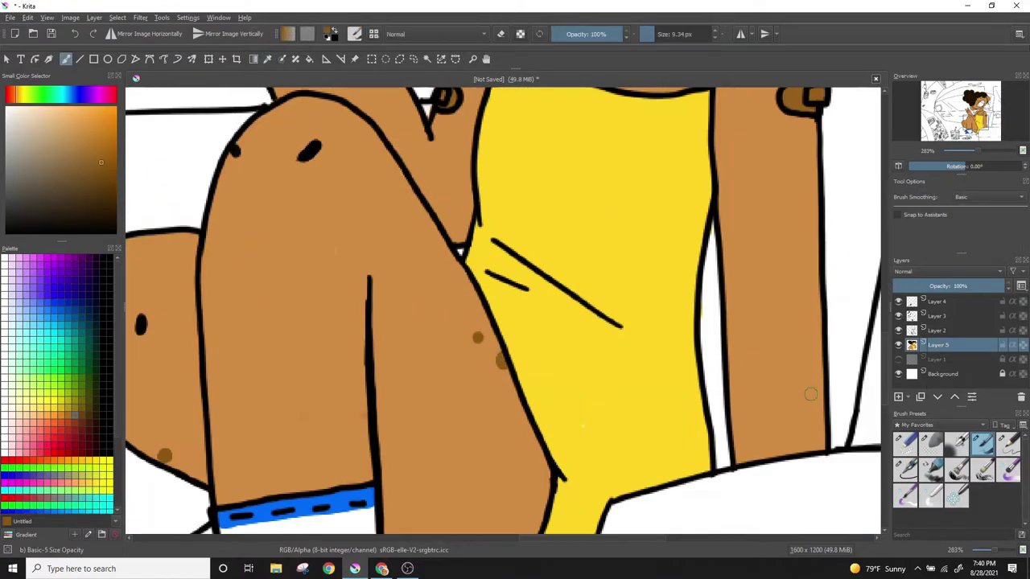
{"action": "left_click", "coordinate": [721, 371]}
{"action": "key", "text": "minus"}
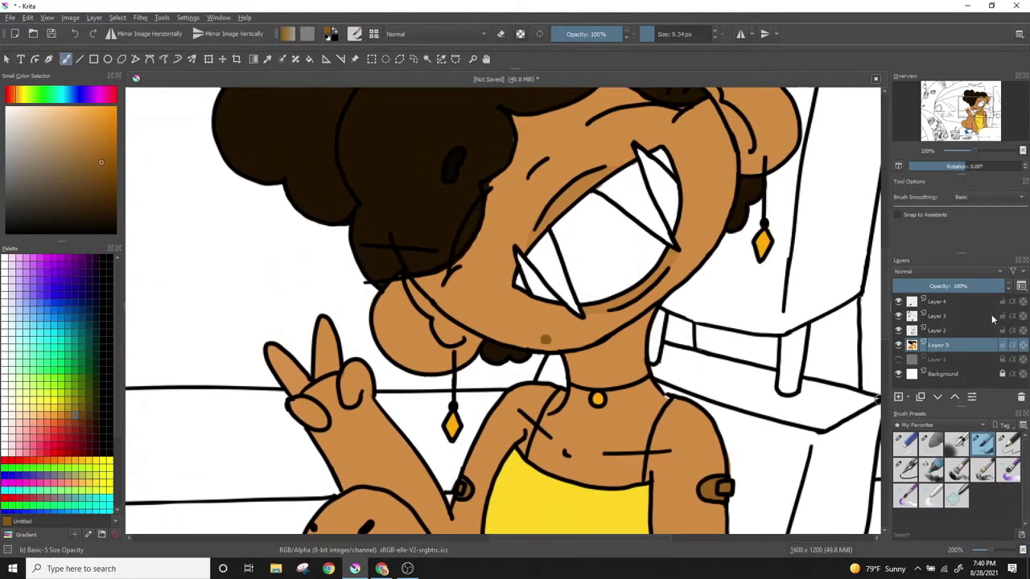
{"action": "key", "text": "minus"}
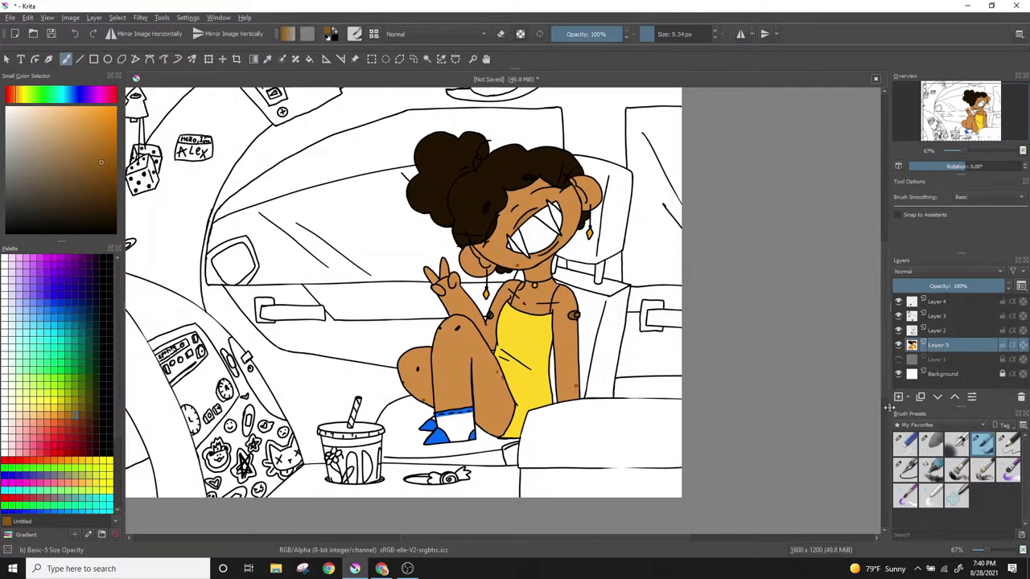
- Add a new layer below Layer 5 and enlarge the brush considerably
{"action": "key", "text": "Insert"}
{"action": "key", "text": "ctrl+Page_Down"}
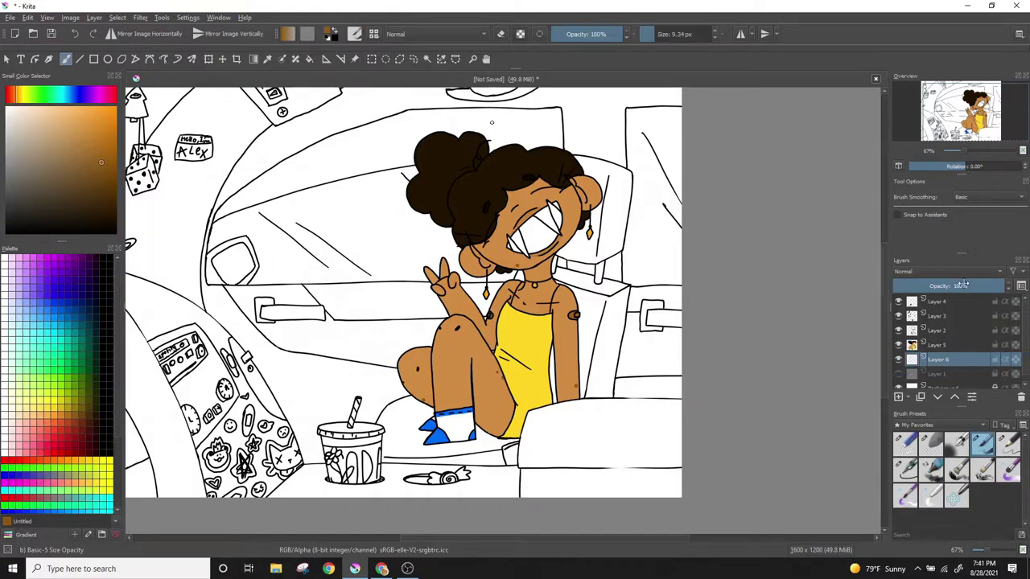
{"action": "scroll", "coordinate": [491, 122], "scroll_direction": "up", "scroll_amount": 1}
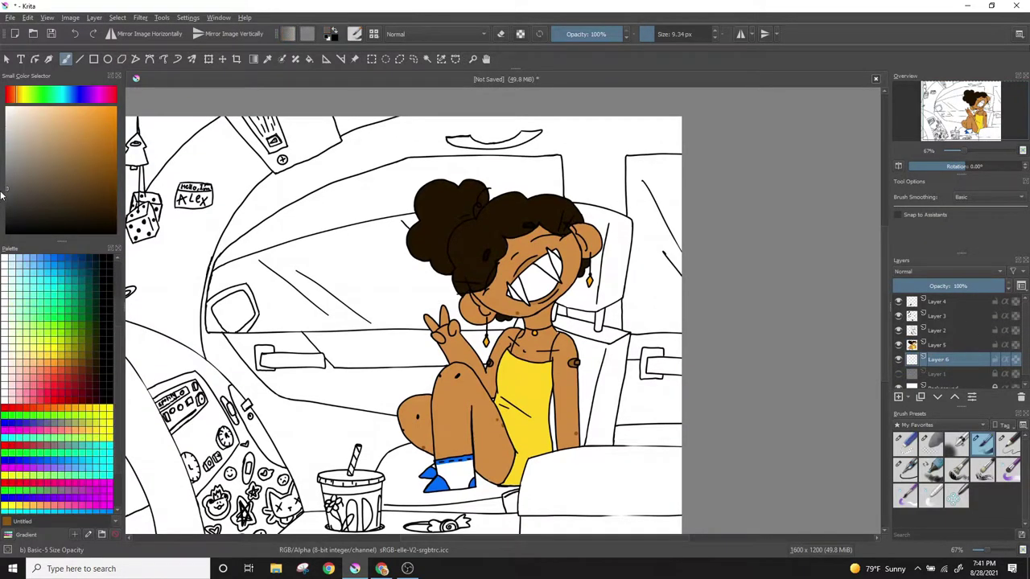
{"action": "key", "text": "bracketright"}
{"action": "key", "text": "bracketright"}
{"action": "key", "text": "bracketright"}
- Paint grey over the car's left interior, door, window edges and lower-right seat
{"action": "mouse_move", "coordinate": [266, 159]}
{"action": "left_mouse_down"}
{"action": "mouse_move", "coordinate": [210, 232]}
{"action": "mouse_move", "coordinate": [185, 346]}
{"action": "left_mouse_up"}
{"action": "left_click_drag", "start_coordinate": [161, 161], "coordinate": [258, 129]}
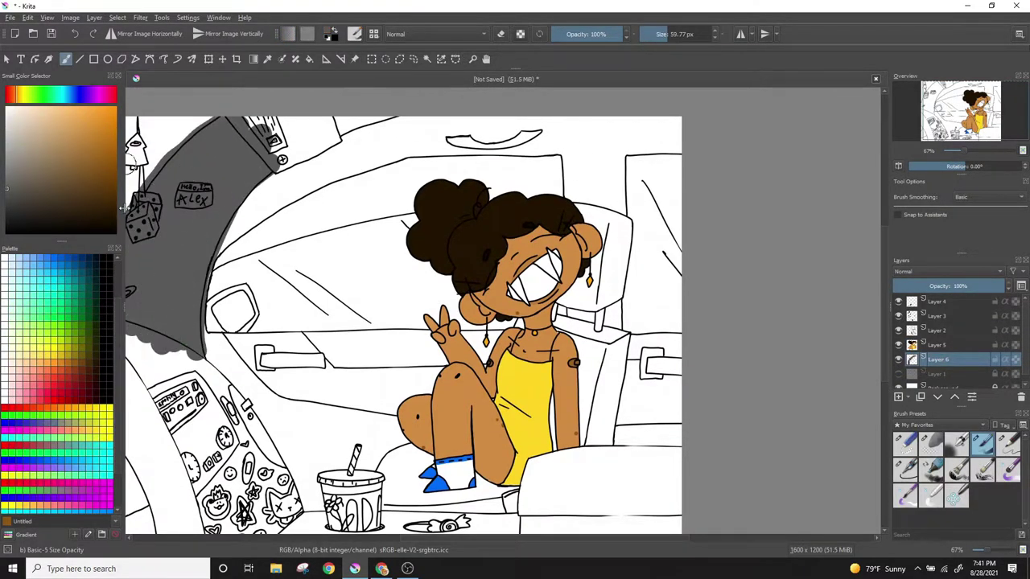
{"action": "mouse_move", "coordinate": [201, 346]}
{"action": "left_mouse_down"}
{"action": "mouse_move", "coordinate": [277, 474]}
{"action": "mouse_move", "coordinate": [201, 523]}
{"action": "mouse_move", "coordinate": [256, 481]}
{"action": "mouse_move", "coordinate": [257, 451]}
{"action": "left_mouse_up"}
{"action": "left_click_drag", "start_coordinate": [219, 205], "coordinate": [219, 312]}
{"action": "left_click_drag", "start_coordinate": [306, 312], "coordinate": [327, 286]}
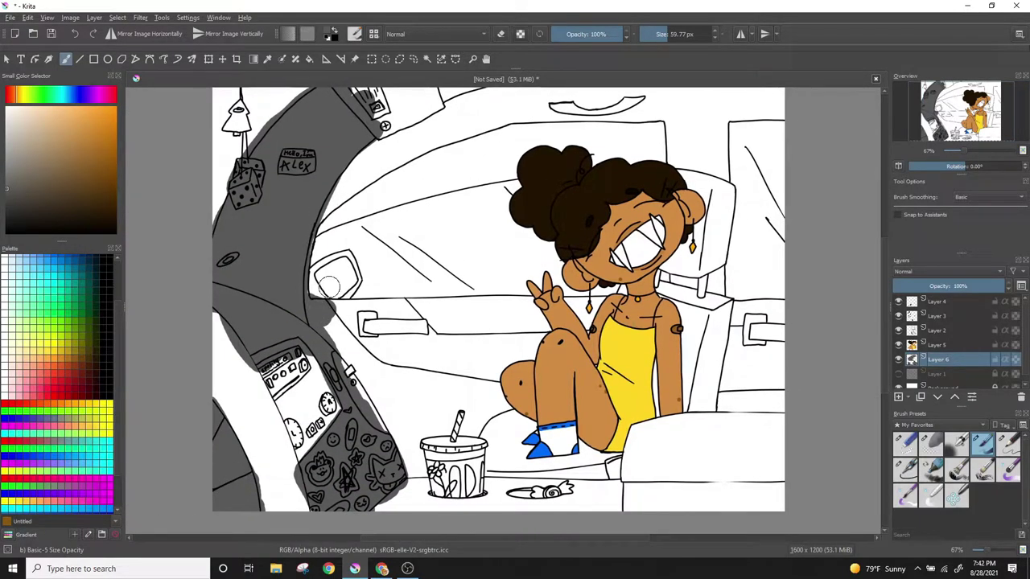
{"action": "mouse_move", "coordinate": [760, 426]}
{"action": "left_mouse_down"}
{"action": "mouse_move", "coordinate": [684, 424]}
{"action": "mouse_move", "coordinate": [635, 483]}
{"action": "mouse_move", "coordinate": [772, 498]}
{"action": "left_mouse_up"}
{"action": "left_click_drag", "start_coordinate": [337, 322], "coordinate": [386, 434]}
{"action": "left_click_drag", "start_coordinate": [419, 120], "coordinate": [346, 185]}
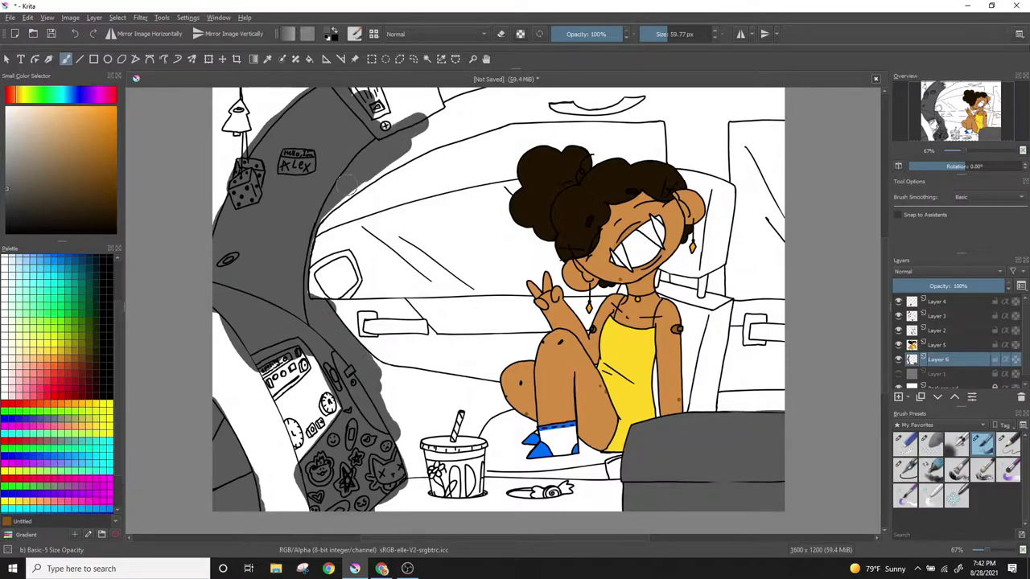
- Shade the ceiling, right-side seat and door, floor and area below the dashboard grey
{"action": "scroll", "coordinate": [351, 185], "scroll_direction": "up", "scroll_amount": 3}
{"action": "left_click_drag", "start_coordinate": [386, 242], "coordinate": [780, 233]}
{"action": "scroll", "coordinate": [724, 233], "scroll_direction": "down", "scroll_amount": 2}
{"action": "mouse_move", "coordinate": [724, 185]}
{"action": "left_mouse_down"}
{"action": "mouse_move", "coordinate": [683, 326]}
{"action": "mouse_move", "coordinate": [773, 374]}
{"action": "left_mouse_up"}
{"action": "left_click_drag", "start_coordinate": [780, 455], "coordinate": [700, 458]}
{"action": "mouse_move", "coordinate": [507, 414]}
{"action": "left_mouse_down"}
{"action": "mouse_move", "coordinate": [378, 451]}
{"action": "mouse_move", "coordinate": [507, 482]}
{"action": "left_mouse_up"}
{"action": "left_click_drag", "start_coordinate": [563, 362], "coordinate": [459, 386]}
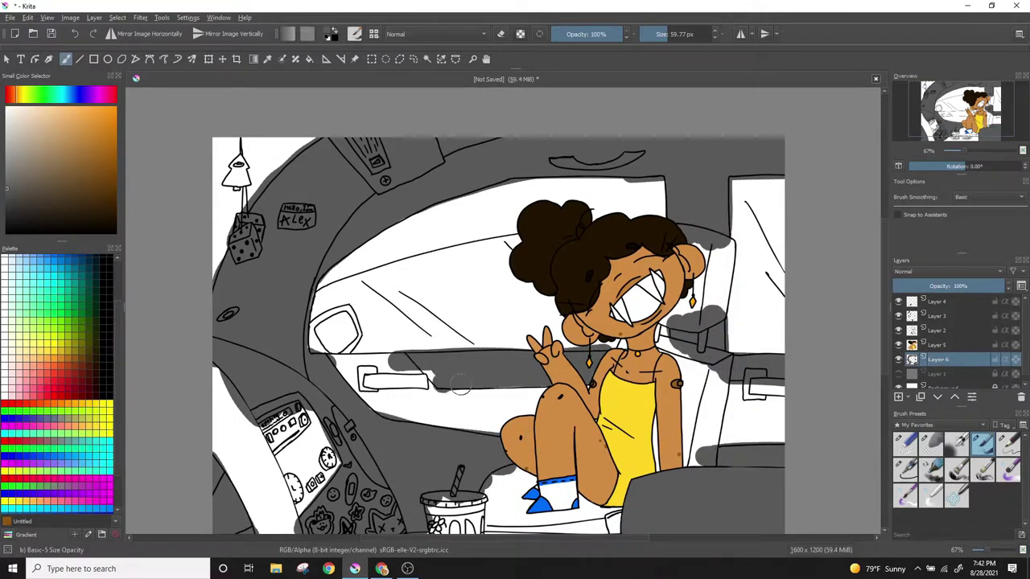
- Touch up the steering wheel, dashboard panel edges and hanging dice with white
{"action": "scroll", "coordinate": [460, 386], "scroll_direction": "down", "scroll_amount": 2}
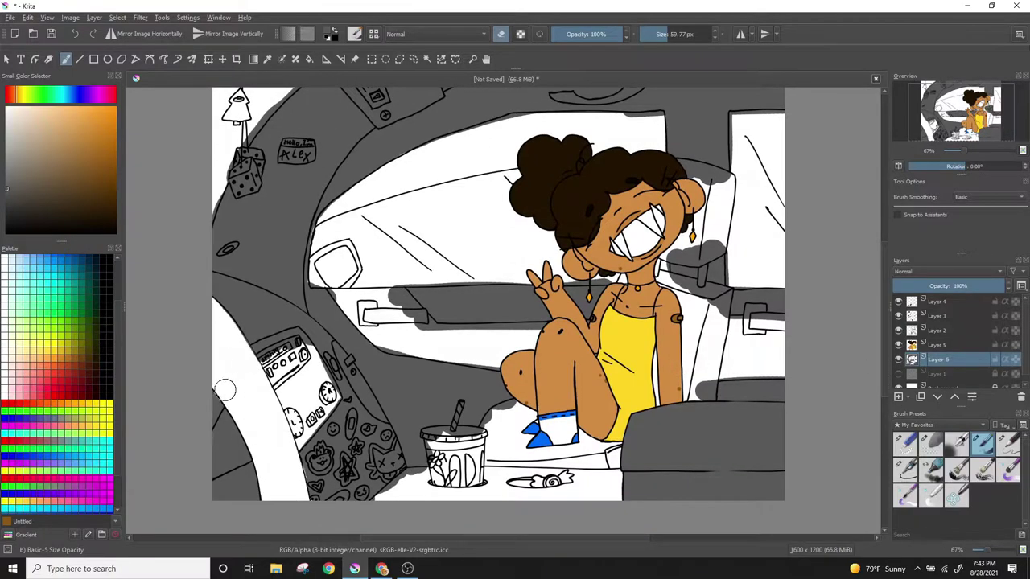
{"action": "left_click_drag", "start_coordinate": [224, 390], "coordinate": [235, 475]}
{"action": "left_click_drag", "start_coordinate": [313, 435], "coordinate": [254, 287]}
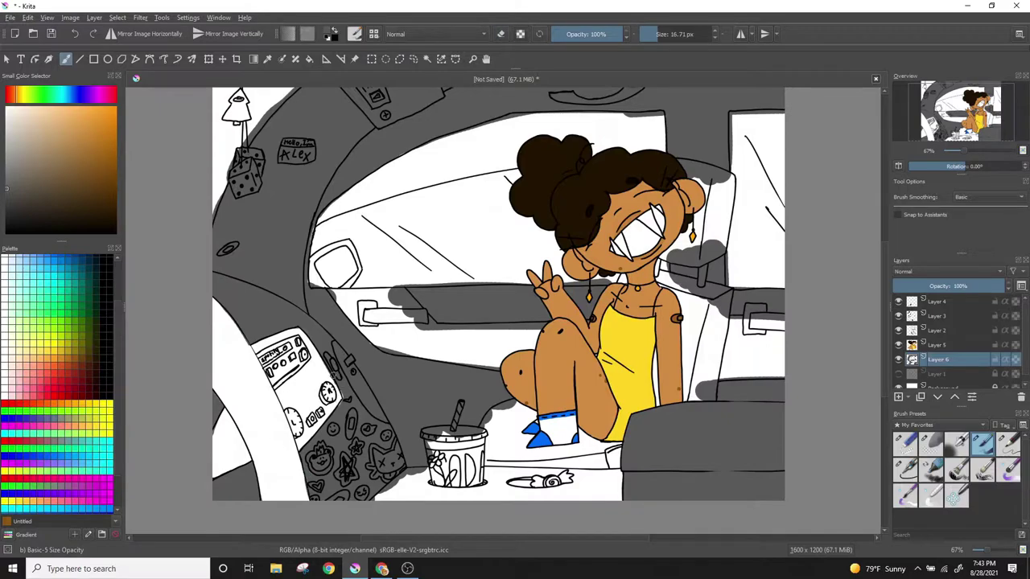
{"action": "left_click_drag", "start_coordinate": [661, 34], "coordinate": [668, 33]}
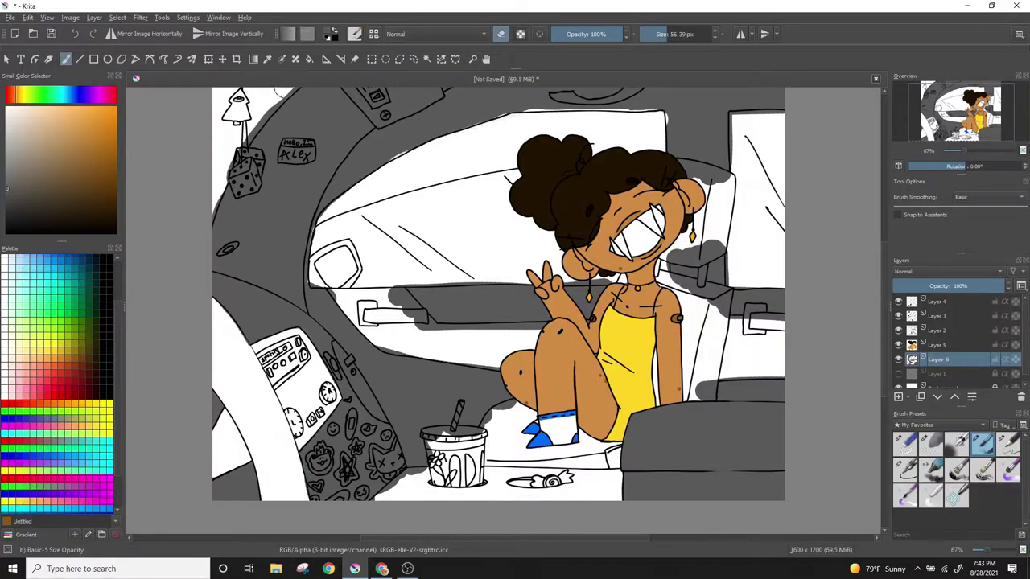
{"action": "left_click_drag", "start_coordinate": [237, 157], "coordinate": [253, 189]}
- Zoom in and erase the grey shading around the door handle and below the door panel
{"action": "key", "text": "1"}
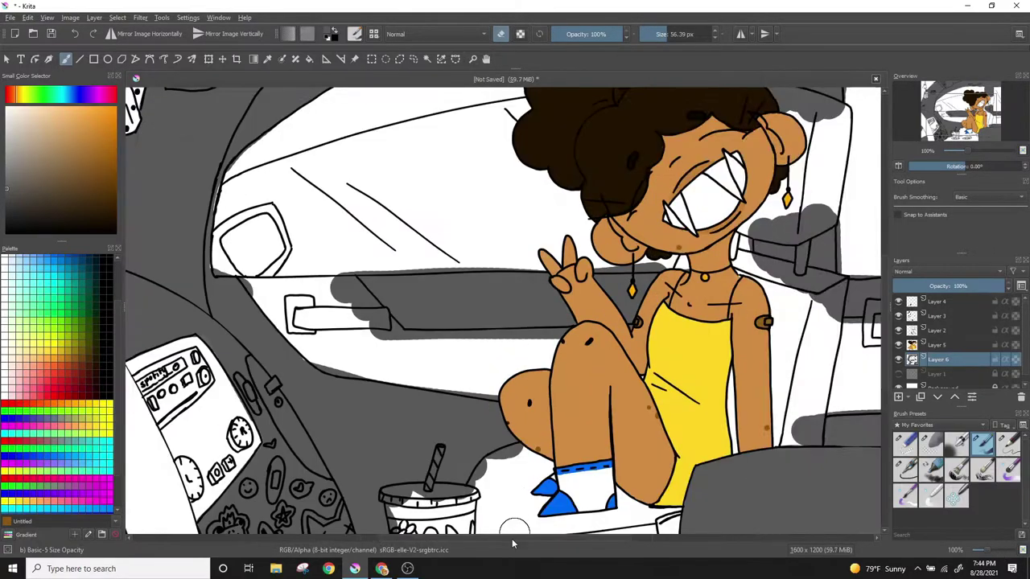
{"action": "key", "text": "e"}
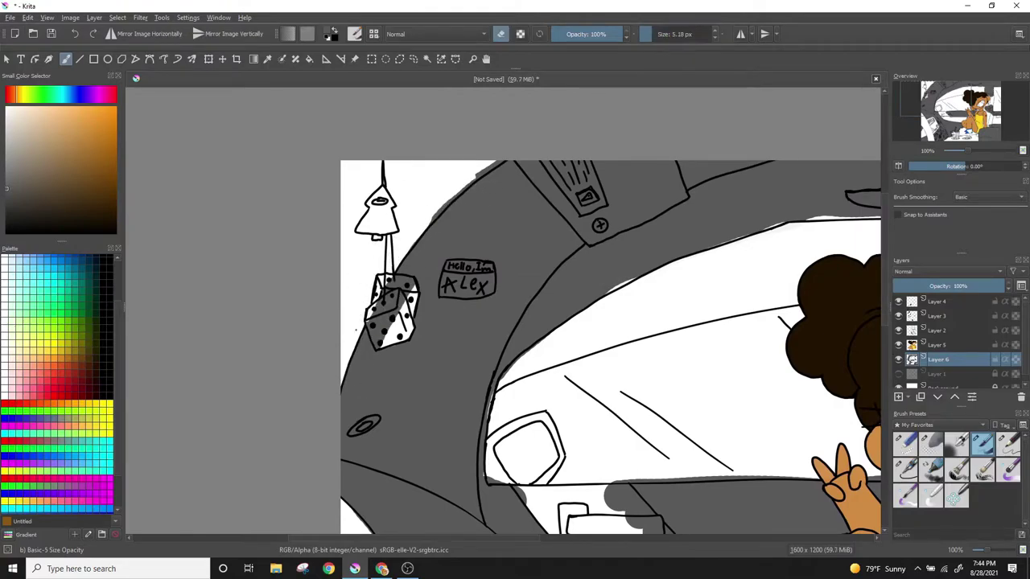
{"action": "scroll", "coordinate": [503, 346], "scroll_direction": "right", "scroll_amount": 3}
{"action": "scroll", "coordinate": [503, 346], "scroll_direction": "right", "scroll_amount": 3}
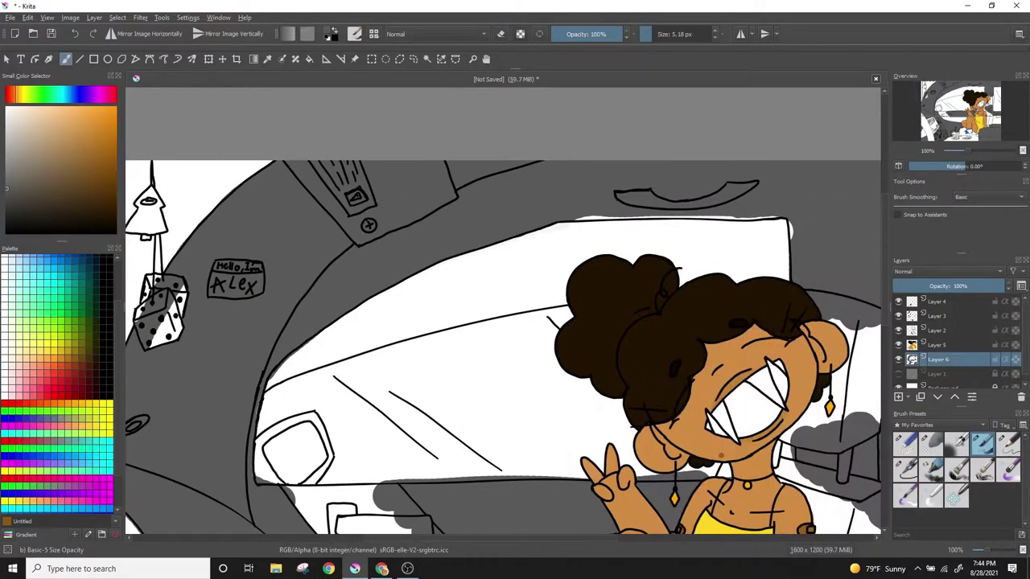
{"action": "scroll", "coordinate": [503, 310], "scroll_direction": "down", "scroll_amount": 4}
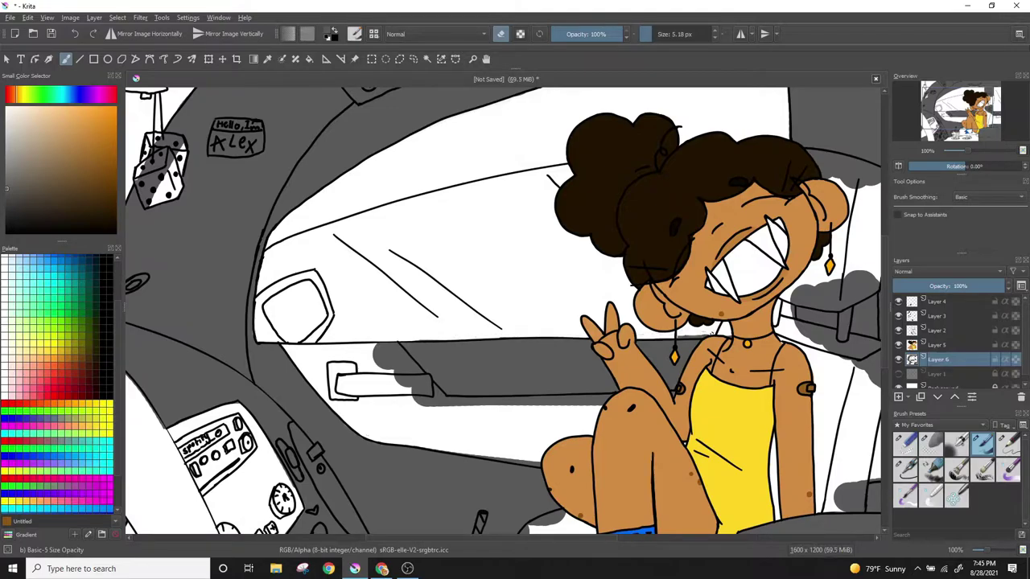
{"action": "mouse_move", "coordinate": [382, 354]}
{"action": "left_mouse_down"}
{"action": "mouse_move", "coordinate": [443, 416]}
{"action": "mouse_move", "coordinate": [552, 421]}
{"action": "left_mouse_up"}
{"action": "left_click_drag", "start_coordinate": [451, 458], "coordinate": [555, 519]}
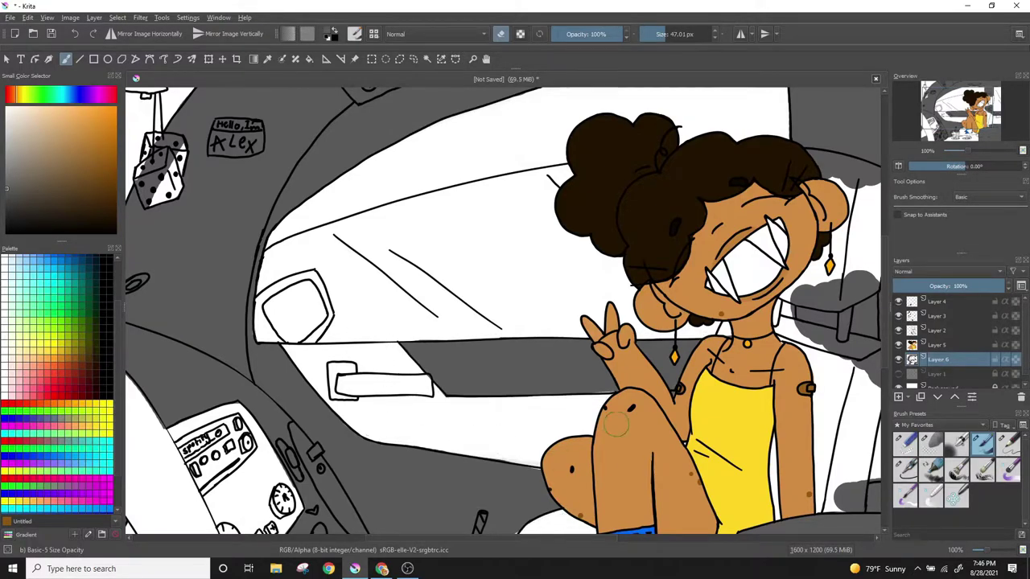
- Erase the grey blobs beside the seat and paint white over the seat's grey shading
{"action": "scroll", "coordinate": [531, 492], "scroll_direction": "down", "scroll_amount": 5}
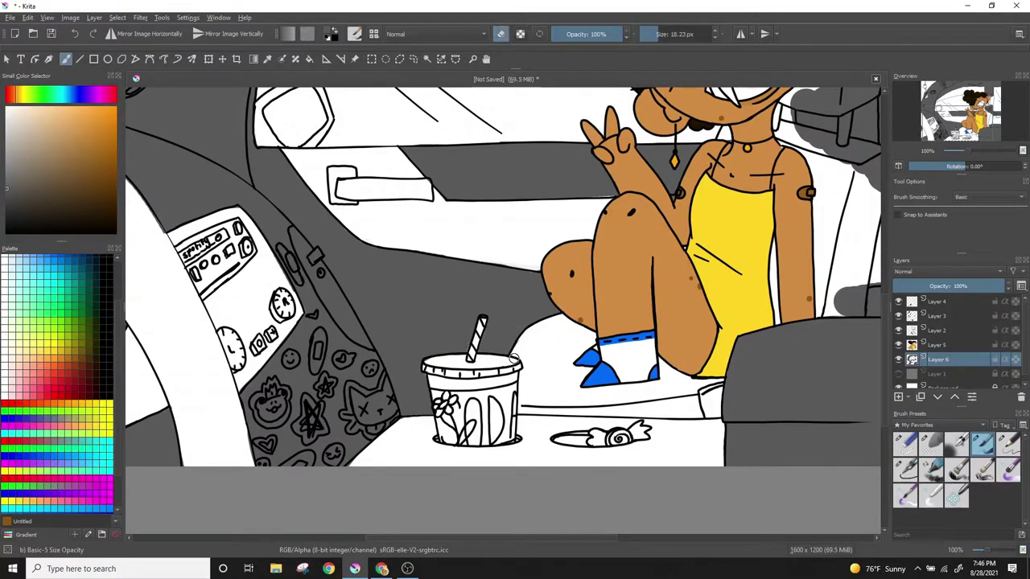
{"action": "scroll", "coordinate": [518, 355], "scroll_direction": "left", "scroll_amount": 3}
{"action": "scroll", "coordinate": [563, 355], "scroll_direction": "down", "scroll_amount": 7}
{"action": "scroll", "coordinate": [643, 355], "scroll_direction": "up", "scroll_amount": 8}
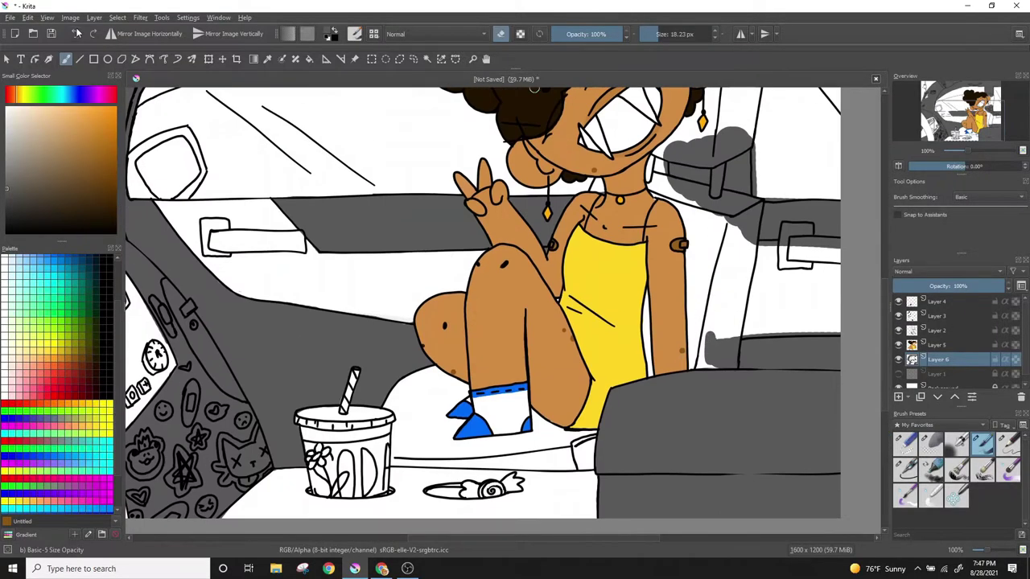
{"action": "scroll", "coordinate": [730, 356], "scroll_direction": "up", "scroll_amount": 1}
{"action": "scroll", "coordinate": [730, 357], "scroll_direction": "up", "scroll_amount": 3}
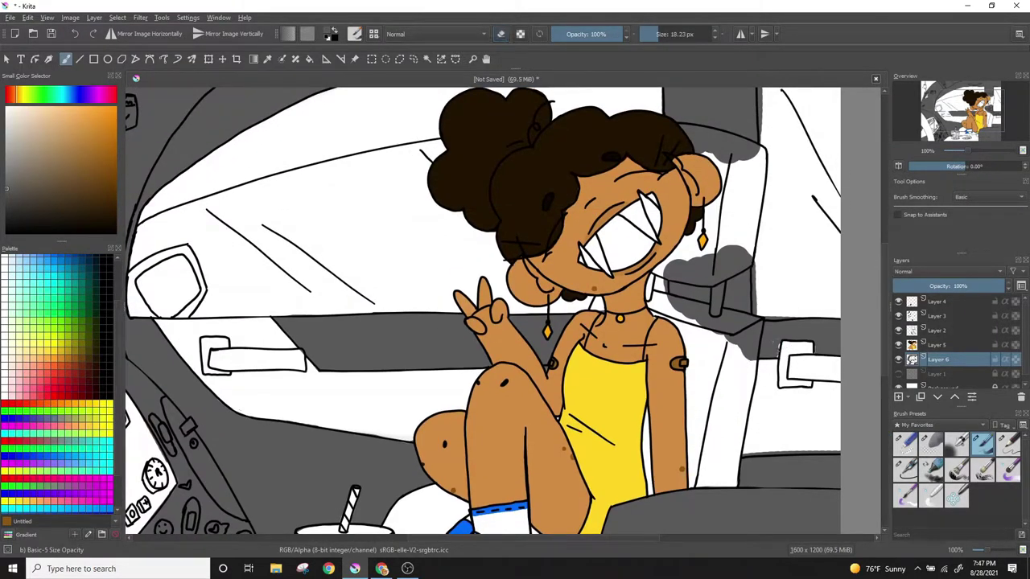
{"action": "mouse_move", "coordinate": [674, 257]}
{"action": "left_mouse_down"}
{"action": "mouse_move", "coordinate": [712, 269]}
{"action": "mouse_move", "coordinate": [740, 144]}
{"action": "mouse_move", "coordinate": [756, 157]}
{"action": "left_mouse_up"}
{"action": "key", "text": "e"}
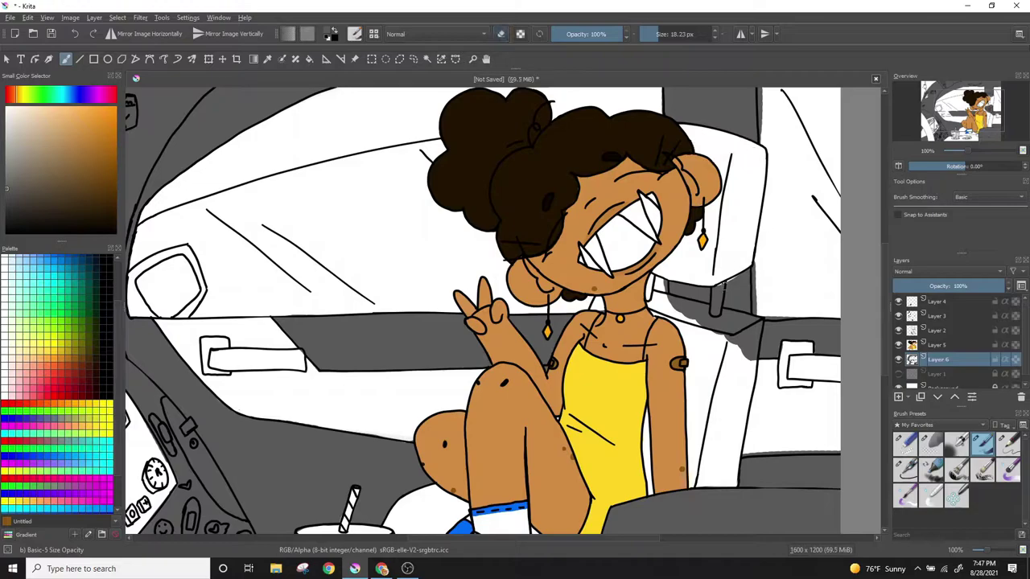
{"action": "left_click_drag", "start_coordinate": [788, 281], "coordinate": [706, 314]}
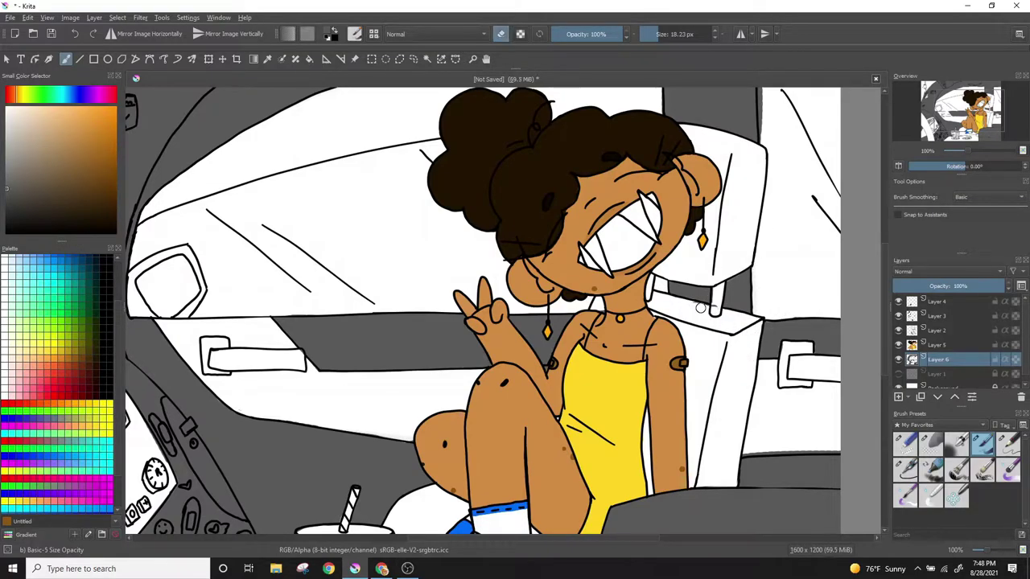
- Paint dark grey around the side mirror's edge
{"action": "scroll", "coordinate": [766, 195], "scroll_direction": "up", "scroll_amount": 3}
{"action": "scroll", "coordinate": [880, 300], "scroll_direction": "down", "scroll_amount": 5}
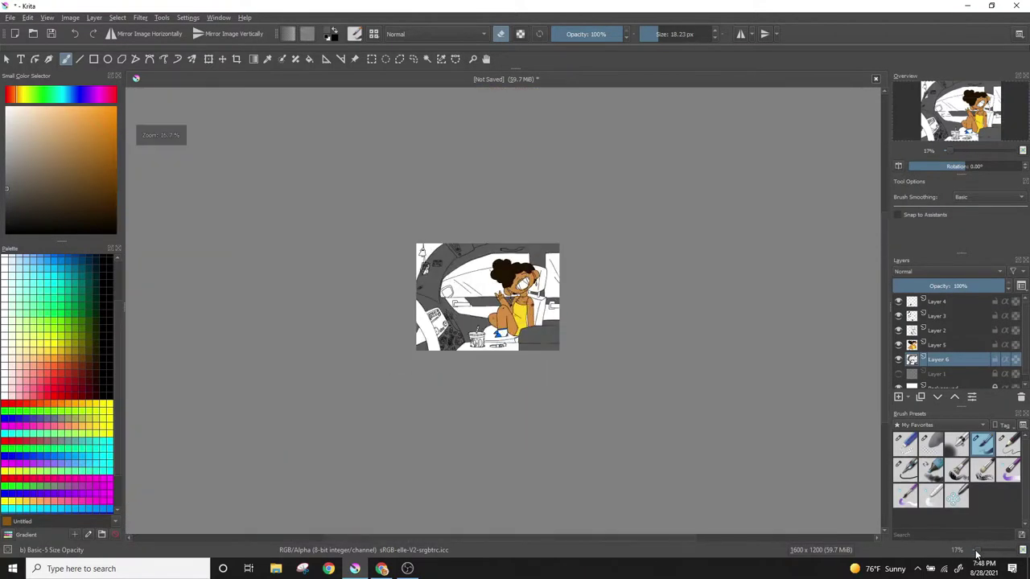
{"action": "scroll", "coordinate": [880, 300], "scroll_direction": "up", "scroll_amount": 6}
{"action": "scroll", "coordinate": [880, 300], "scroll_direction": "left", "scroll_amount": 3}
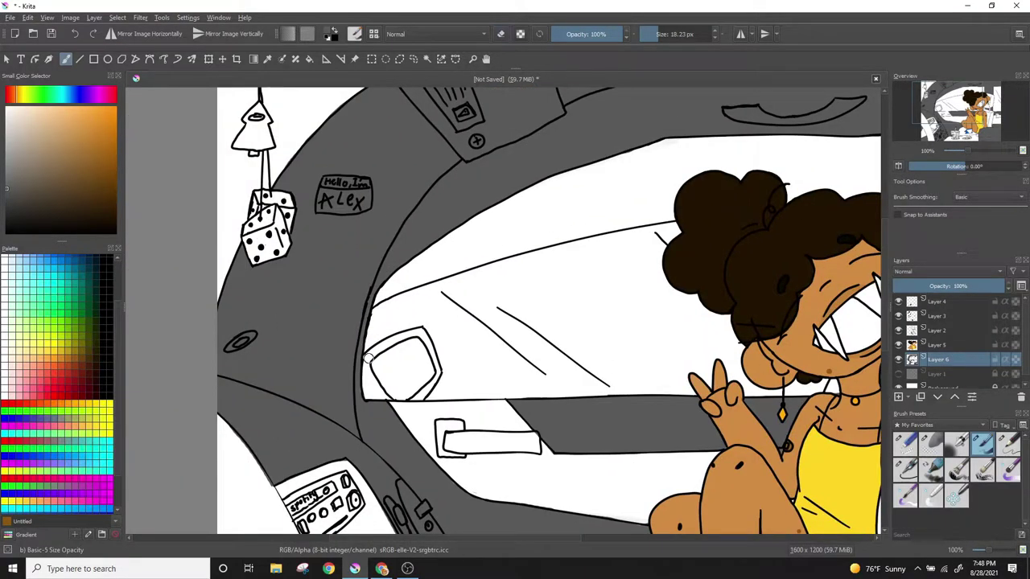
{"action": "left_click_drag", "start_coordinate": [365, 357], "coordinate": [425, 391]}
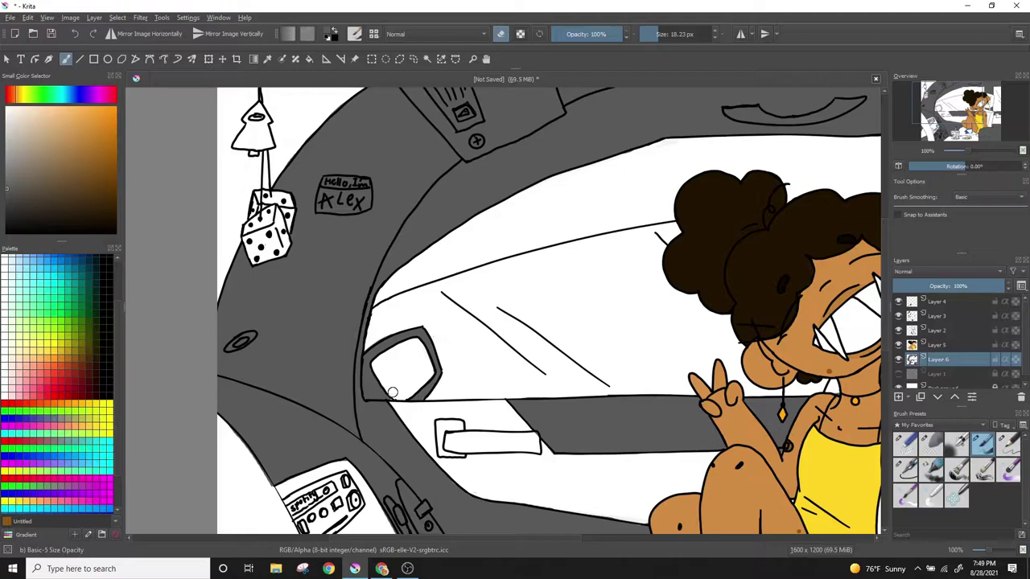
- Pick a tan swatch from the Palette docker for the interior trim
{"action": "scroll", "coordinate": [539, 443], "scroll_direction": "right", "scroll_amount": 5}
{"action": "scroll", "coordinate": [539, 443], "scroll_direction": "down", "scroll_amount": 4}
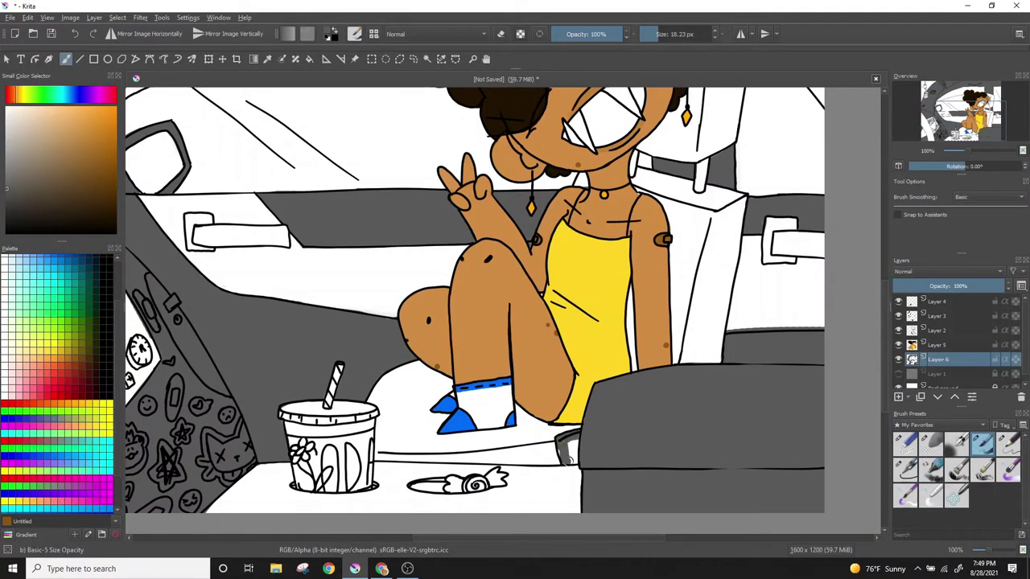
{"action": "scroll", "coordinate": [116, 408], "scroll_direction": "down", "scroll_amount": 3}
{"action": "left_click", "coordinate": [100, 504]}
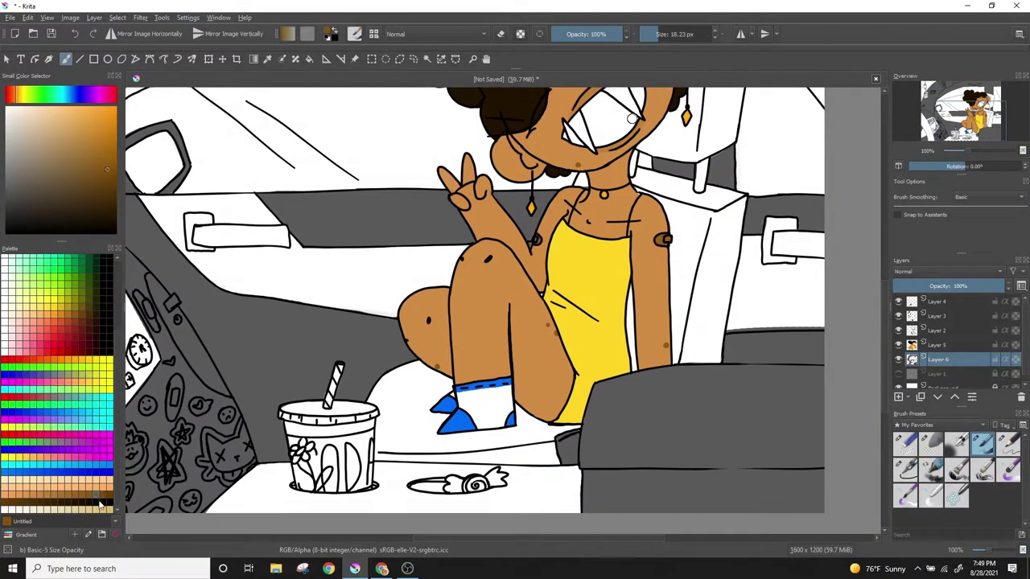
- Paint the table and dashboard control panel tan
{"action": "left_click", "coordinate": [20, 496]}
{"action": "key", "text": "minus"}
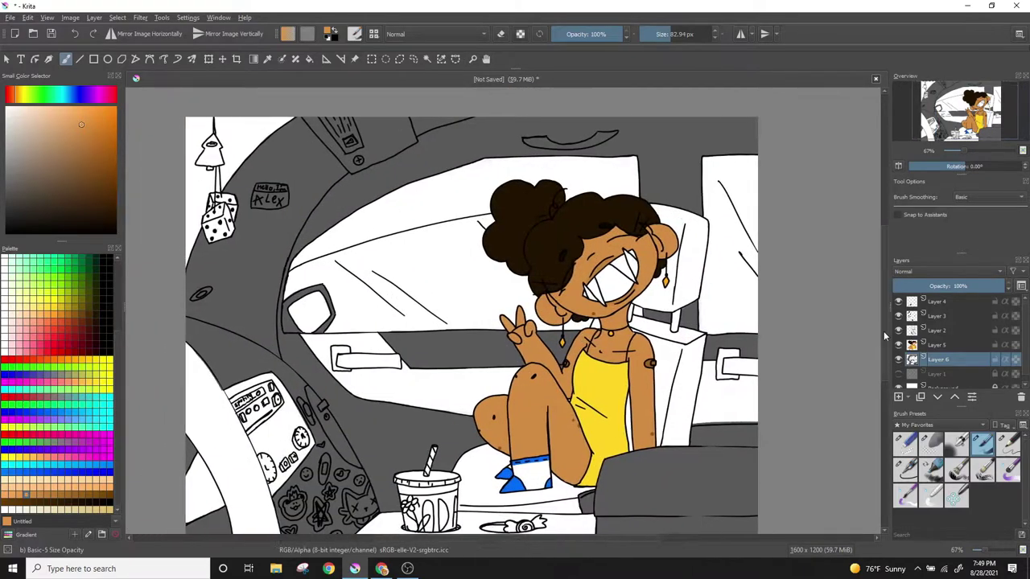
{"action": "left_click_drag", "start_coordinate": [384, 438], "coordinate": [550, 427]}
{"action": "left_click_drag", "start_coordinate": [436, 439], "coordinate": [595, 418]}
{"action": "scroll", "coordinate": [503, 515], "scroll_direction": "up", "scroll_amount": 2}
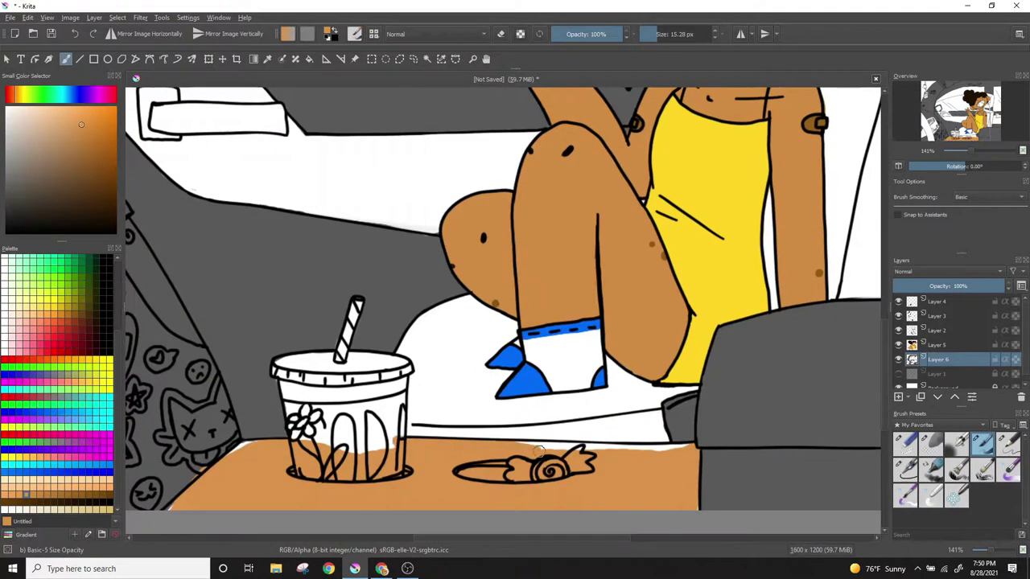
{"action": "left_click_drag", "start_coordinate": [538, 451], "coordinate": [652, 452]}
{"action": "scroll", "coordinate": [777, 327], "scroll_direction": "down", "scroll_amount": 2}
{"action": "left_click_drag", "start_coordinate": [523, 322], "coordinate": [776, 322]}
{"action": "left_click_drag", "start_coordinate": [354, 289], "coordinate": [402, 410]}
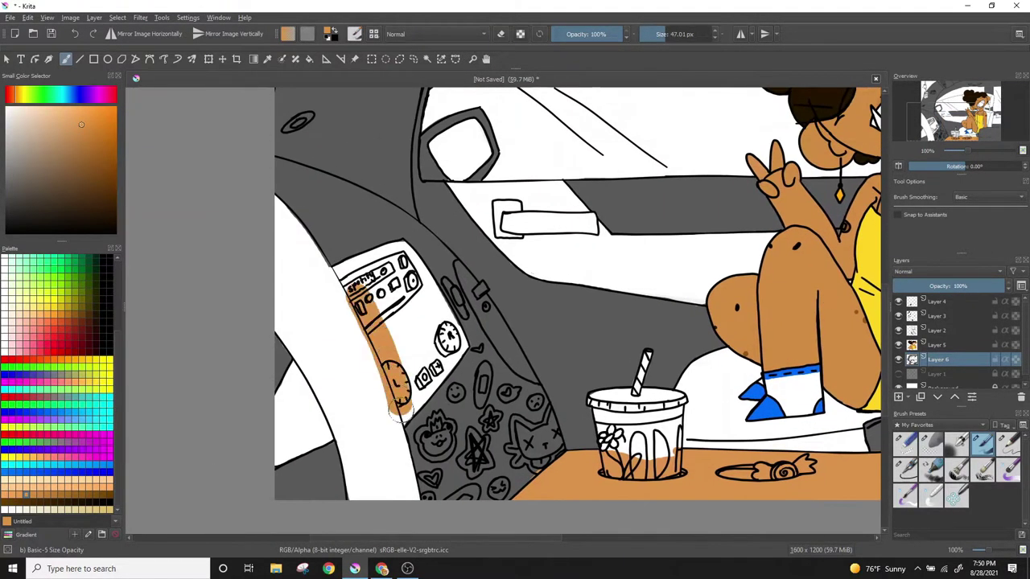
{"action": "mouse_move", "coordinate": [330, 266]}
{"action": "left_mouse_down"}
{"action": "mouse_move", "coordinate": [426, 386]}
{"action": "mouse_move", "coordinate": [421, 300]}
{"action": "left_mouse_up"}
- Touch up the dashboard's top right and door-handle area in tan, then undo those strokes
{"action": "key", "text": "bracketleft"}
{"action": "key", "text": "bracketleft"}
{"action": "key", "text": "bracketleft"}
{"action": "left_click_drag", "start_coordinate": [407, 242], "coordinate": [413, 267]}
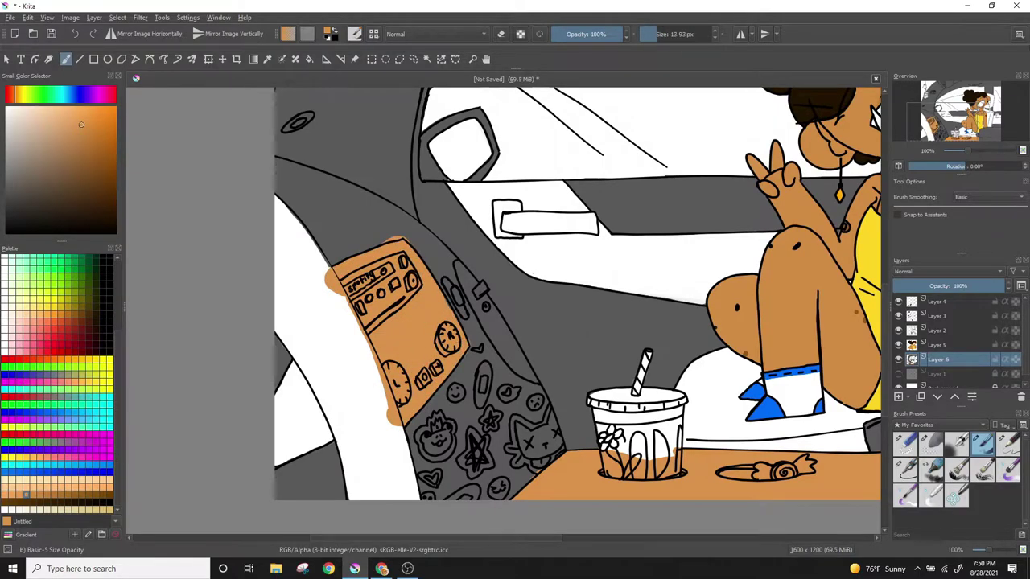
{"action": "scroll", "coordinate": [499, 294], "scroll_direction": "right", "scroll_amount": 5}
{"action": "key", "text": "bracketright"}
{"action": "key", "text": "bracketright"}
{"action": "mouse_move", "coordinate": [249, 189]}
{"action": "left_mouse_down"}
{"action": "mouse_move", "coordinate": [330, 273]}
{"action": "mouse_move", "coordinate": [386, 173]}
{"action": "mouse_move", "coordinate": [306, 195]}
{"action": "left_mouse_up"}
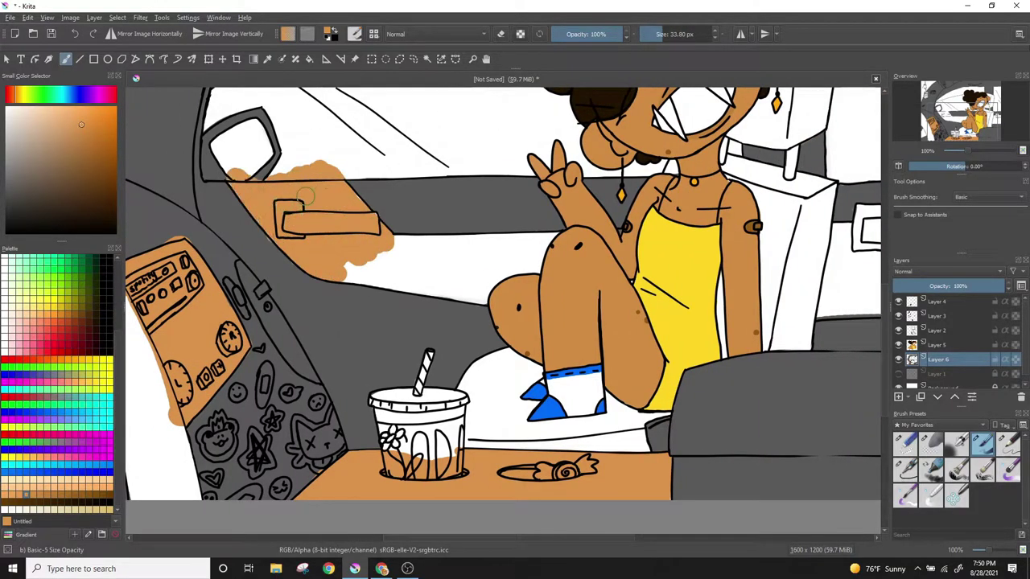
{"action": "scroll", "coordinate": [305, 195], "scroll_direction": "down", "scroll_amount": 3}
{"action": "scroll", "coordinate": [499, 294], "scroll_direction": "up", "scroll_amount": 1}
{"action": "key", "text": "ctrl+z"}
- Move Layer 7 below Layer 6 and paint the table and dashboard tan with a large brush
{"action": "key", "text": "ctrl+z"}
{"action": "key", "text": "ctrl+z"}
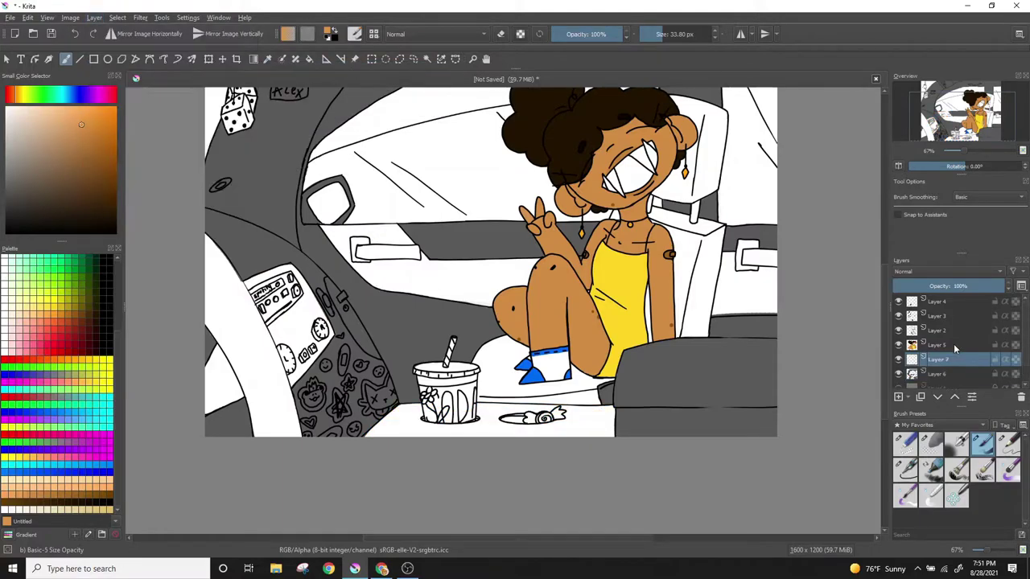
{"action": "left_click_drag", "start_coordinate": [955, 347], "coordinate": [954, 378]}
{"action": "key", "text": "bracketright"}
{"action": "key", "text": "bracketright"}
{"action": "key", "text": "bracketright"}
{"action": "left_click_drag", "start_coordinate": [370, 418], "coordinate": [611, 419]}
{"action": "left_click_drag", "start_coordinate": [732, 241], "coordinate": [748, 314]}
{"action": "mouse_move", "coordinate": [338, 217]}
{"action": "left_mouse_down"}
{"action": "mouse_move", "coordinate": [454, 298]}
{"action": "mouse_move", "coordinate": [515, 293]}
{"action": "left_mouse_up"}
{"action": "key", "text": "ctrl+z"}
{"action": "key", "text": "ctrl+z"}
{"action": "key", "text": "ctrl+z"}
- Paint tan over the window bottom, both armrests, the table and the dashboard
{"action": "left_click_drag", "start_coordinate": [357, 241], "coordinate": [495, 265]}
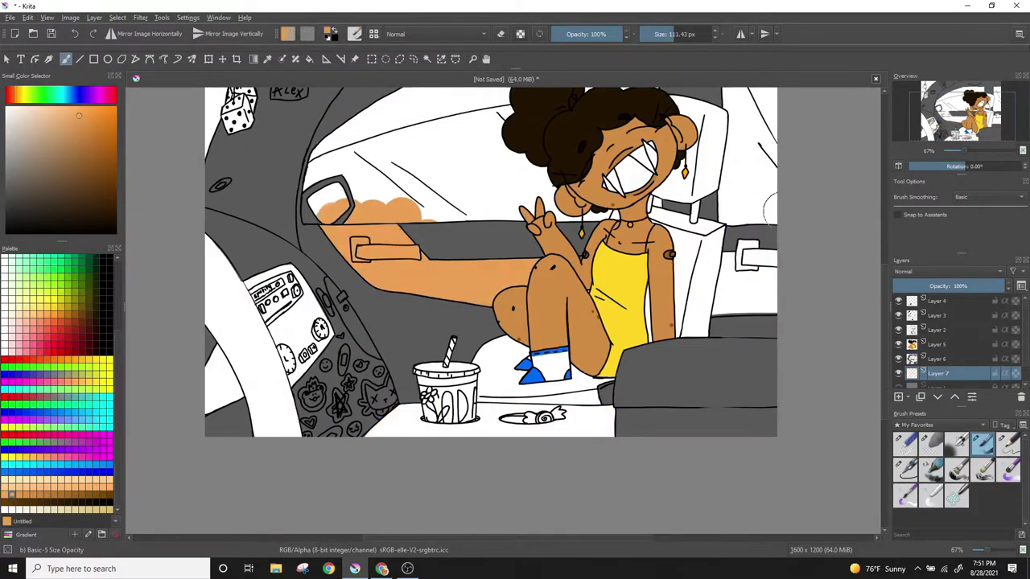
{"action": "left_click_drag", "start_coordinate": [768, 211], "coordinate": [748, 321]}
{"action": "left_click_drag", "start_coordinate": [378, 418], "coordinate": [611, 394]}
{"action": "left_click_drag", "start_coordinate": [322, 265], "coordinate": [217, 402]}
{"action": "scroll", "coordinate": [498, 418], "scroll_direction": "up", "scroll_amount": 1}
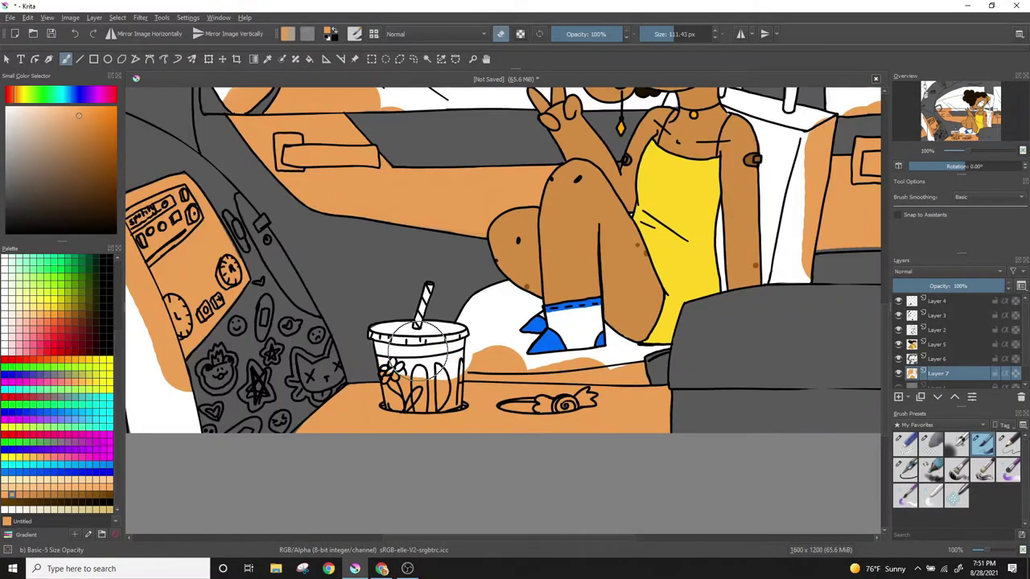
- Erase the tan spills inside the drink cup and the candy wrapper
{"action": "key", "text": "bracketleft"}
{"action": "key", "text": "bracketleft"}
{"action": "key", "text": "bracketleft"}
{"action": "mouse_move", "coordinate": [416, 346]}
{"action": "left_mouse_down"}
{"action": "mouse_move", "coordinate": [426, 378]}
{"action": "mouse_move", "coordinate": [390, 406]}
{"action": "left_mouse_up"}
{"action": "key", "text": "e"}
{"action": "key", "text": "bracketleft"}
{"action": "key", "text": "bracketleft"}
{"action": "key", "text": "bracketleft"}
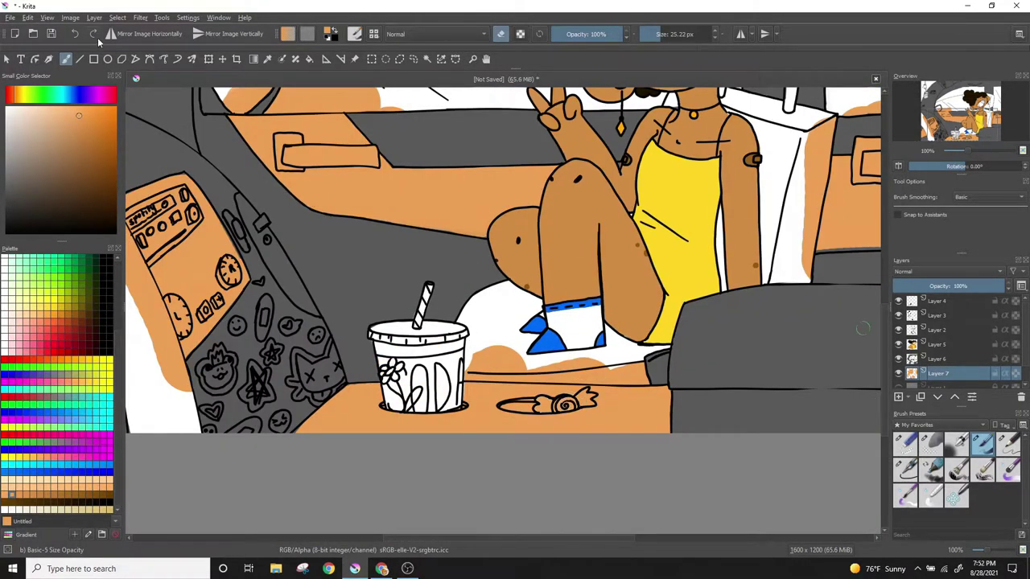
{"action": "scroll", "coordinate": [499, 402], "scroll_direction": "up", "scroll_amount": 3}
{"action": "left_click_drag", "start_coordinate": [611, 395], "coordinate": [754, 428]}
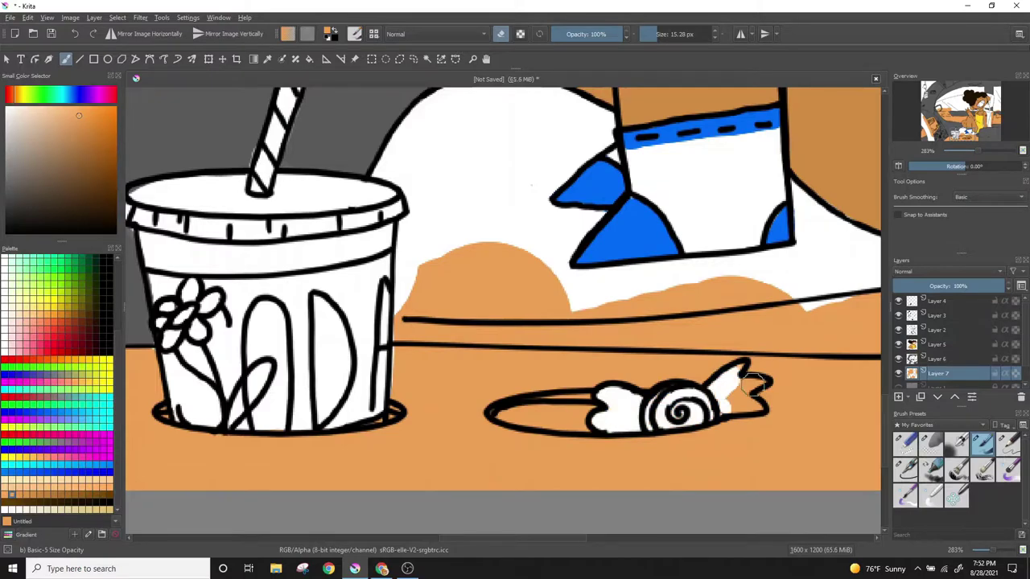
{"action": "key", "text": "e"}
- Shrink the brush and erase the tan paint spilling onto the seat
{"action": "scroll", "coordinate": [521, 308], "scroll_direction": "down", "scroll_amount": 4}
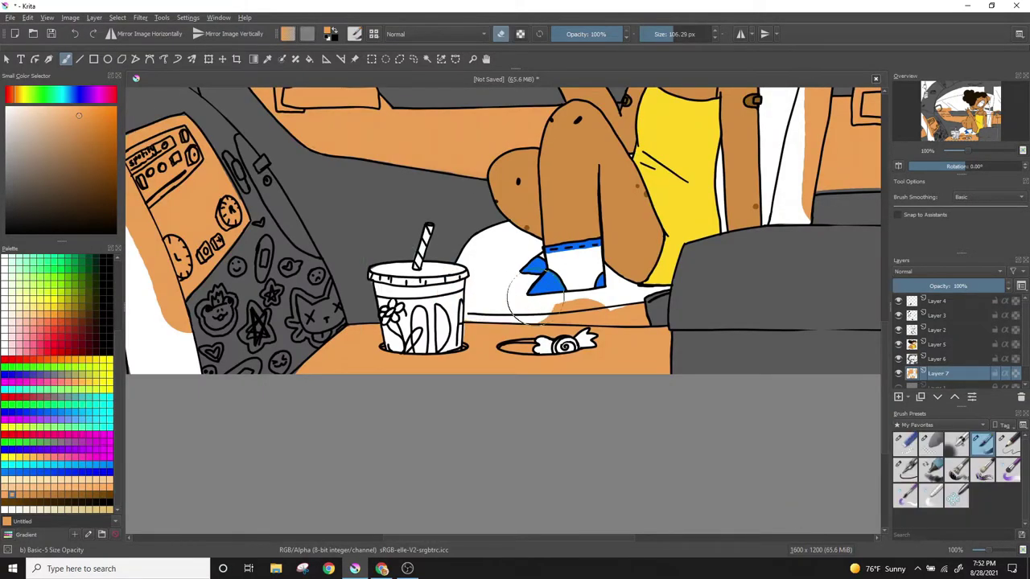
{"action": "scroll", "coordinate": [604, 310], "scroll_direction": "up", "scroll_amount": 4}
{"action": "left_click", "coordinate": [648, 38]}
{"action": "left_click_drag", "start_coordinate": [648, 38], "coordinate": [692, 34]}
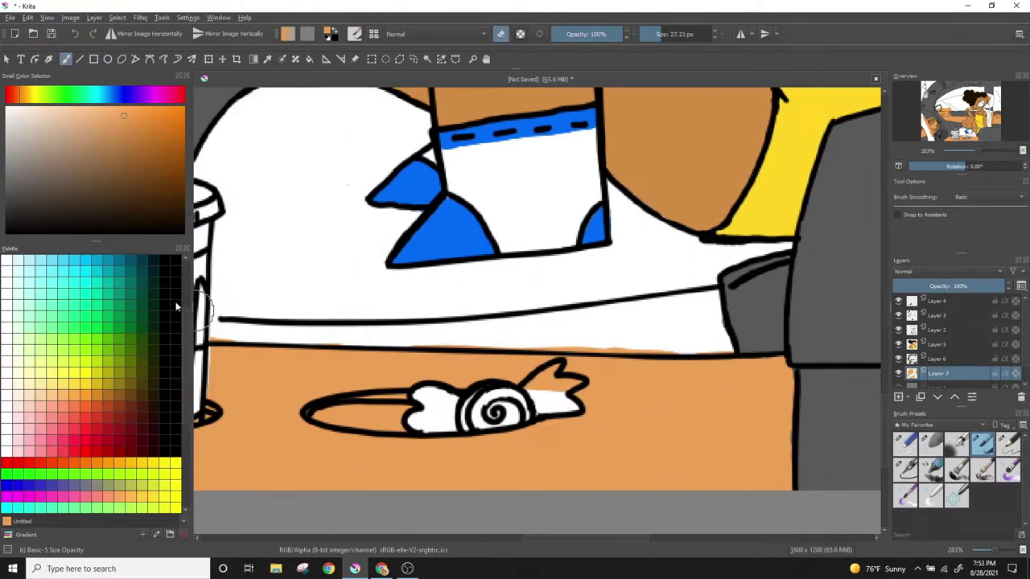
{"action": "key", "text": "e"}
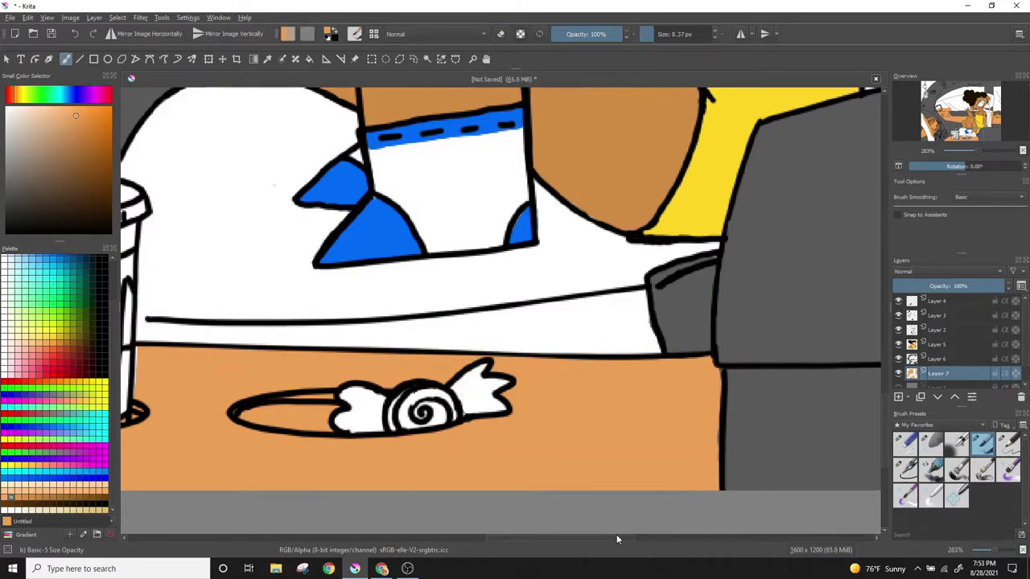
{"action": "scroll", "coordinate": [467, 386], "scroll_direction": "left", "scroll_amount": 5}
{"action": "scroll", "coordinate": [485, 365], "scroll_direction": "down", "scroll_amount": 8}
{"action": "scroll", "coordinate": [384, 472], "scroll_direction": "up", "scroll_amount": 6}
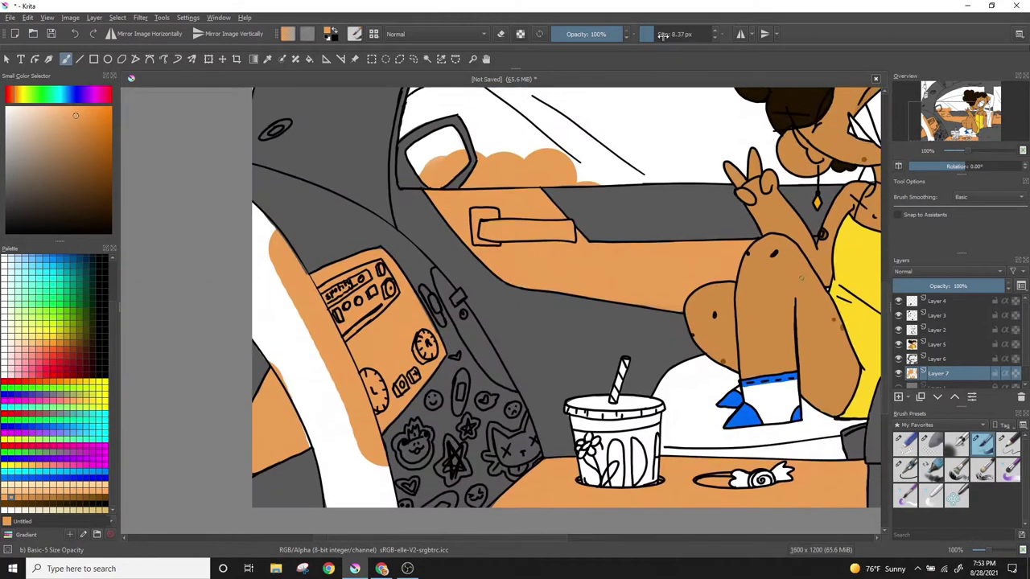
{"action": "mouse_move", "coordinate": [383, 472]}
{"action": "left_mouse_down"}
{"action": "mouse_move", "coordinate": [308, 287]}
{"action": "mouse_move", "coordinate": [340, 370]}
{"action": "left_mouse_up"}
{"action": "key", "text": "e"}
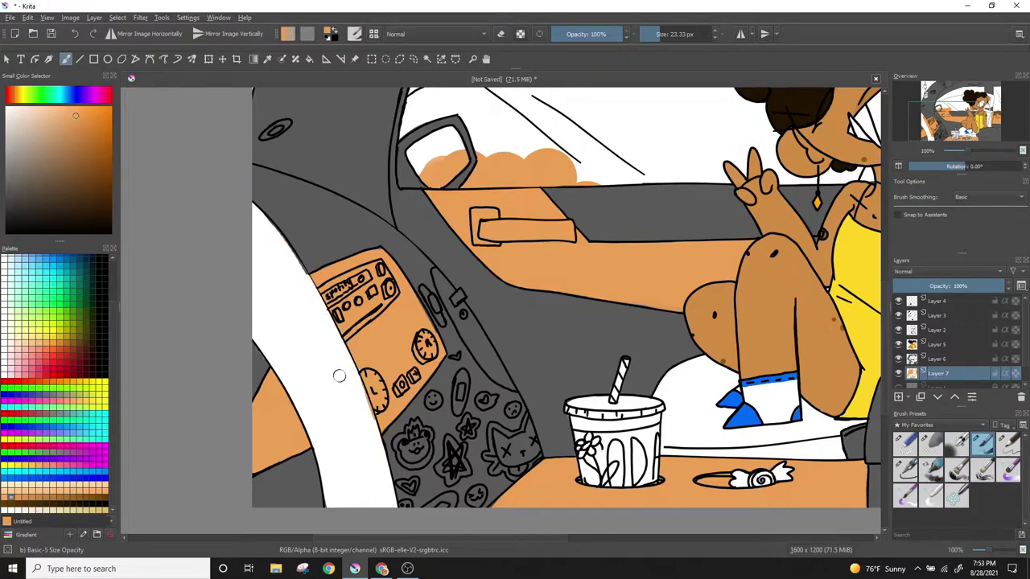
- Erase tan from inside the side mirror, undo a stray stroke, and make Layer 6 active
{"action": "key", "text": "e"}
{"action": "key", "text": "e"}
{"action": "scroll", "coordinate": [865, 359], "scroll_direction": "up", "scroll_amount": 3}
{"action": "mouse_move", "coordinate": [605, 282]}
{"action": "left_mouse_down"}
{"action": "mouse_move", "coordinate": [434, 270]}
{"action": "mouse_move", "coordinate": [465, 285]}
{"action": "left_mouse_up"}
{"action": "scroll", "coordinate": [548, 283], "scroll_direction": "right", "scroll_amount": 5}
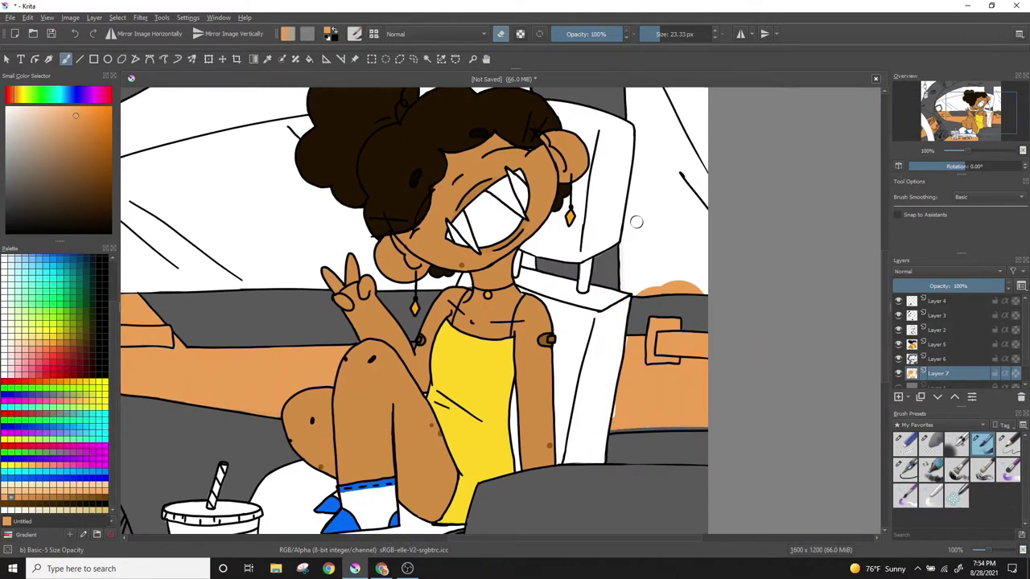
{"action": "key", "text": "ctrl+z"}
{"action": "key", "text": "ctrl+z"}
{"action": "key", "text": "Page_Up"}
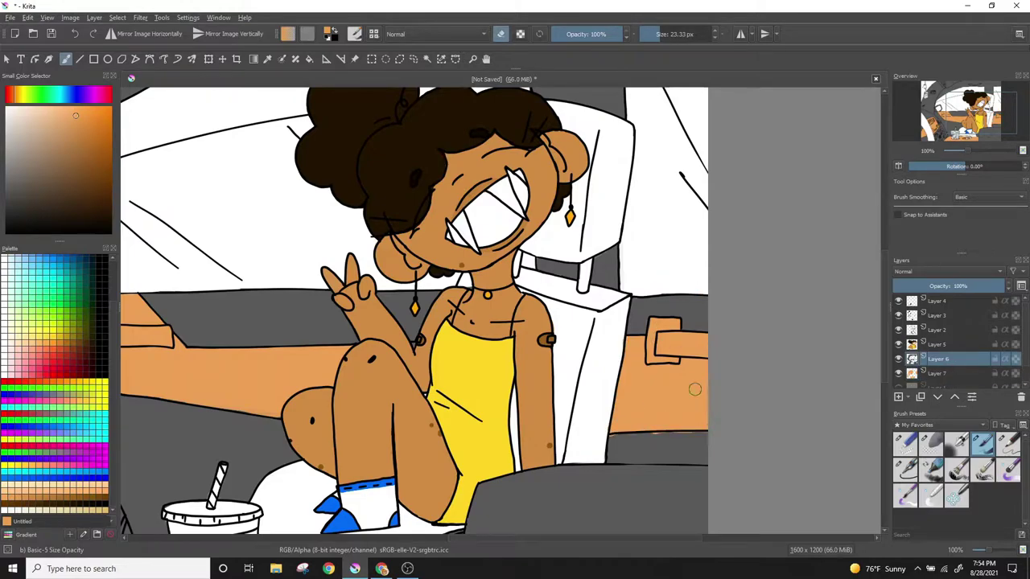
- Sample the tan from the door armrest with the Color Picker
{"action": "key", "text": "p"}
{"action": "key", "text": "b"}
{"action": "key", "text": "p"}
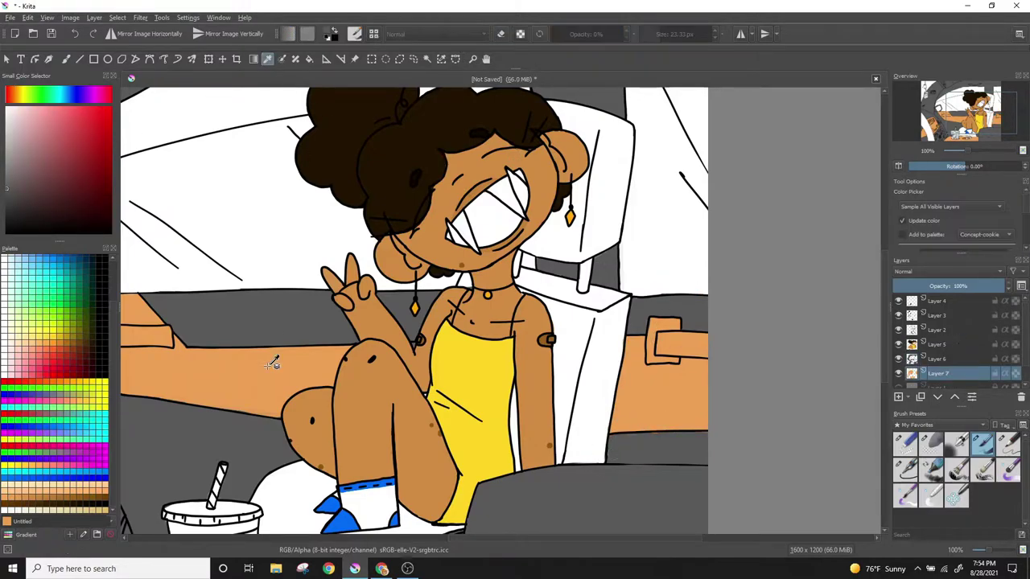
{"action": "left_click", "coordinate": [278, 359]}
{"action": "scroll", "coordinate": [281, 349], "scroll_direction": "up", "scroll_amount": 5}
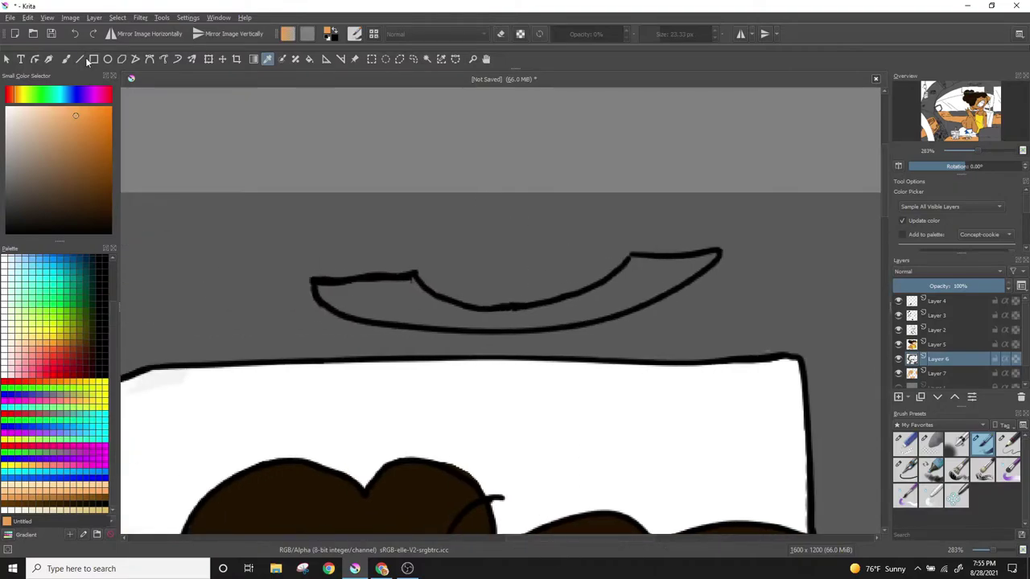
{"action": "left_click", "coordinate": [66, 59]}
- Fill the arc-shaped piece at the top of the ceiling with tan
{"action": "left_click_drag", "start_coordinate": [633, 259], "coordinate": [689, 257]}
{"action": "left_click_drag", "start_coordinate": [571, 311], "coordinate": [708, 259]}
{"action": "left_click_drag", "start_coordinate": [330, 302], "coordinate": [527, 320]}
{"action": "left_click_drag", "start_coordinate": [458, 321], "coordinate": [345, 293]}
{"action": "key", "text": "e"}
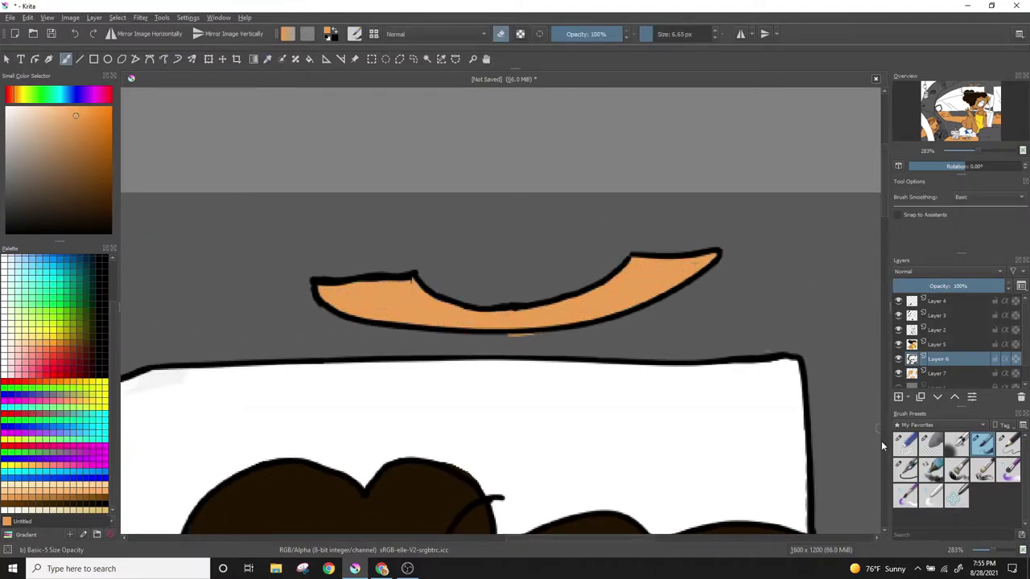
{"action": "key", "text": "e"}
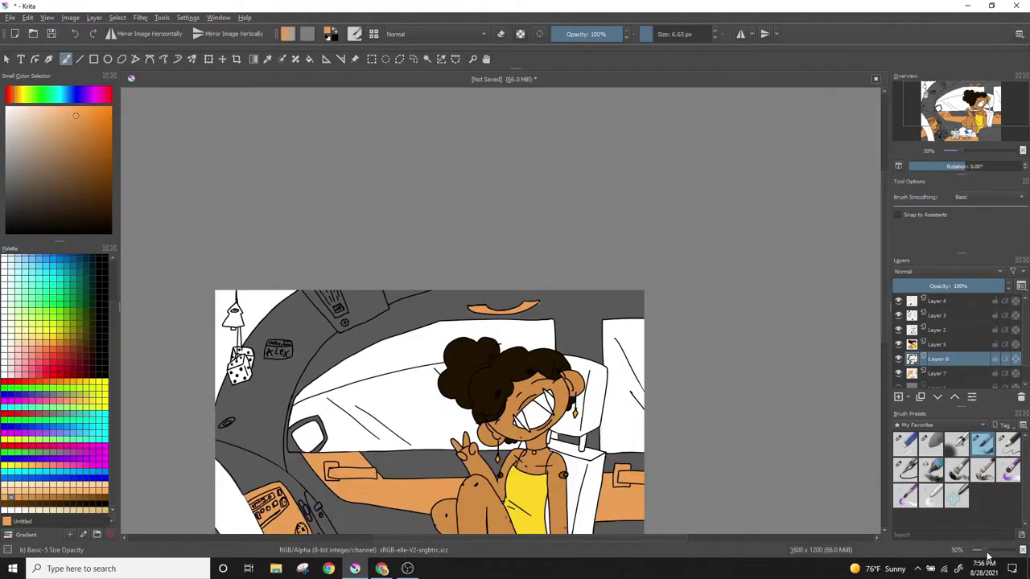
- Zoom out and back in, then pick a dark grey for the steering wheel
{"action": "left_click_drag", "start_coordinate": [982, 550], "coordinate": [971, 519]}
{"action": "key", "text": "minus"}
{"action": "key", "text": "minus"}
{"action": "key", "text": "minus"}
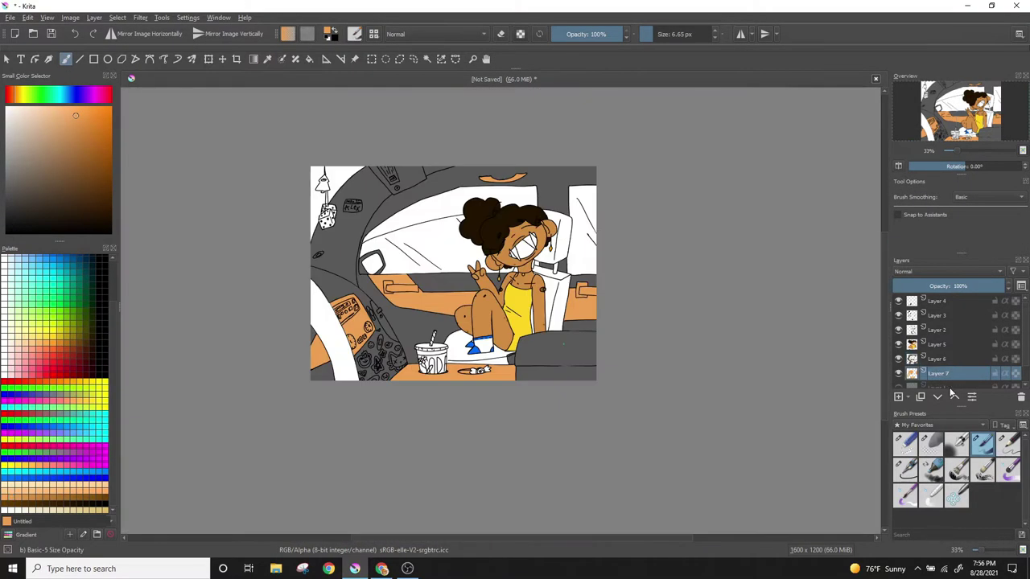
{"action": "key", "text": "plus"}
{"action": "key", "text": "plus"}
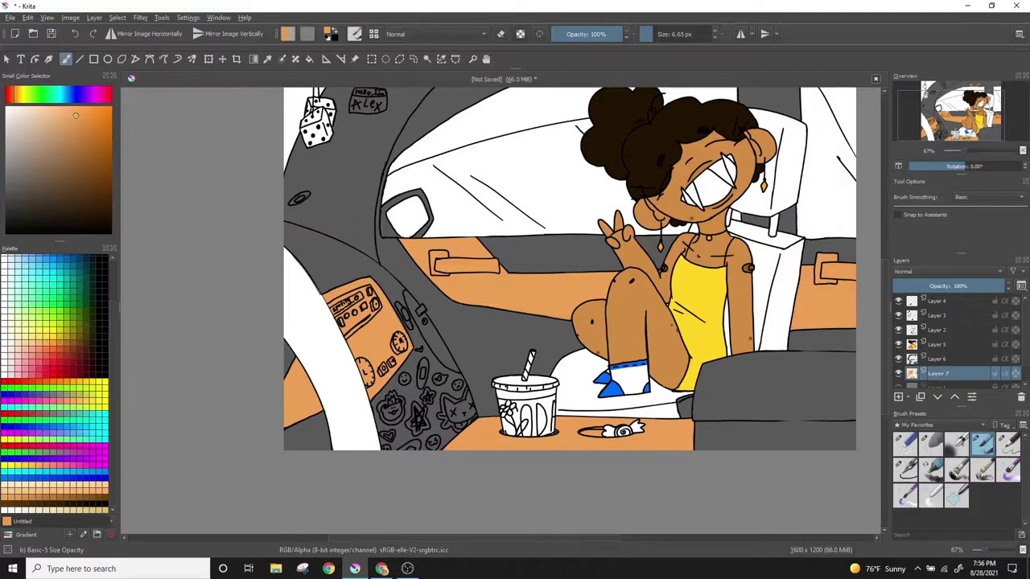
{"action": "left_click", "coordinate": [6, 205]}
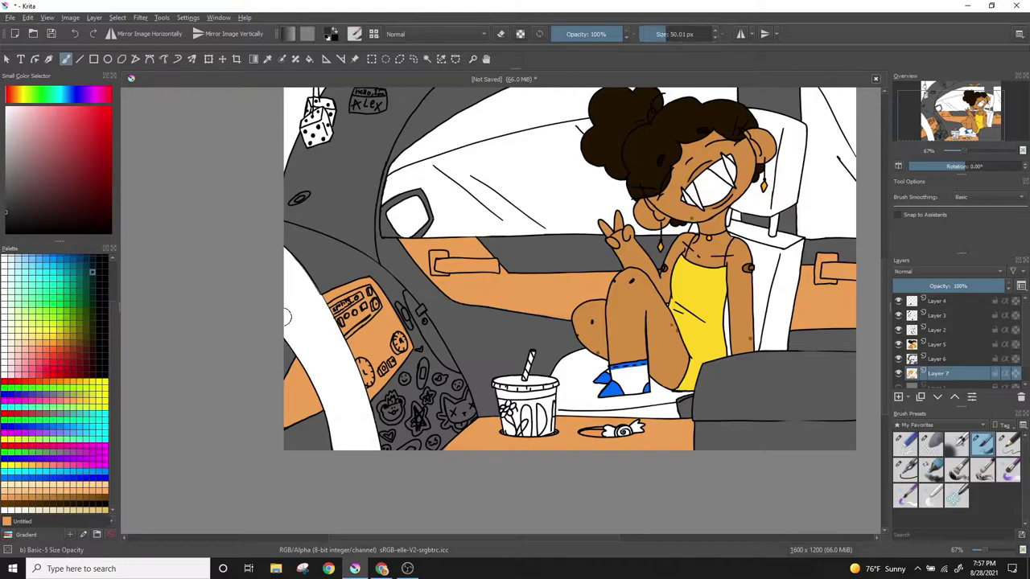
- Brush dark grey along the white edge beside the shoe, undoing one stray stroke
{"action": "left_click_drag", "start_coordinate": [286, 317], "coordinate": [366, 439]}
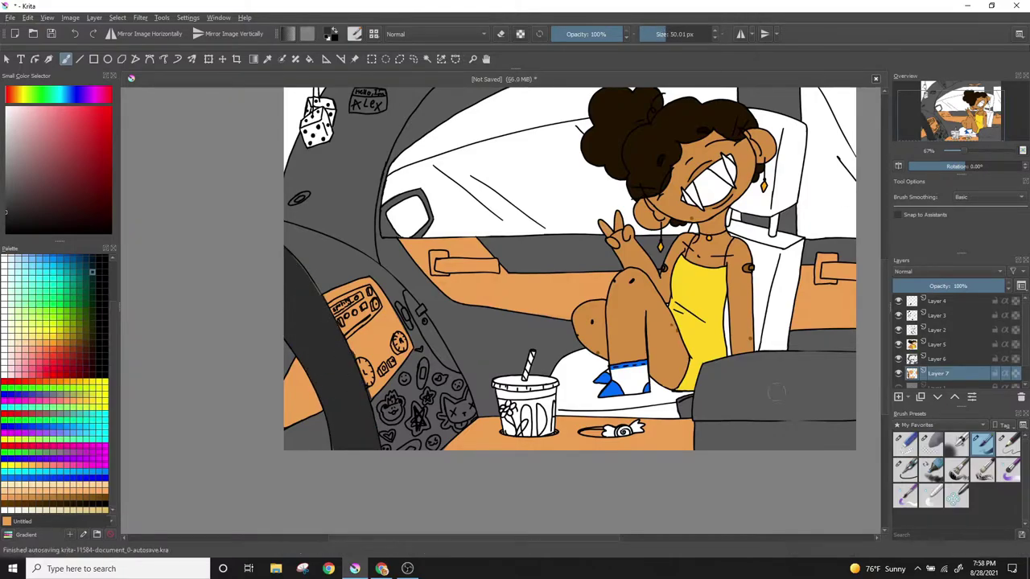
{"action": "left_click_drag", "start_coordinate": [775, 391], "coordinate": [755, 436]}
{"action": "scroll", "coordinate": [451, 305], "scroll_direction": "up", "scroll_amount": 3}
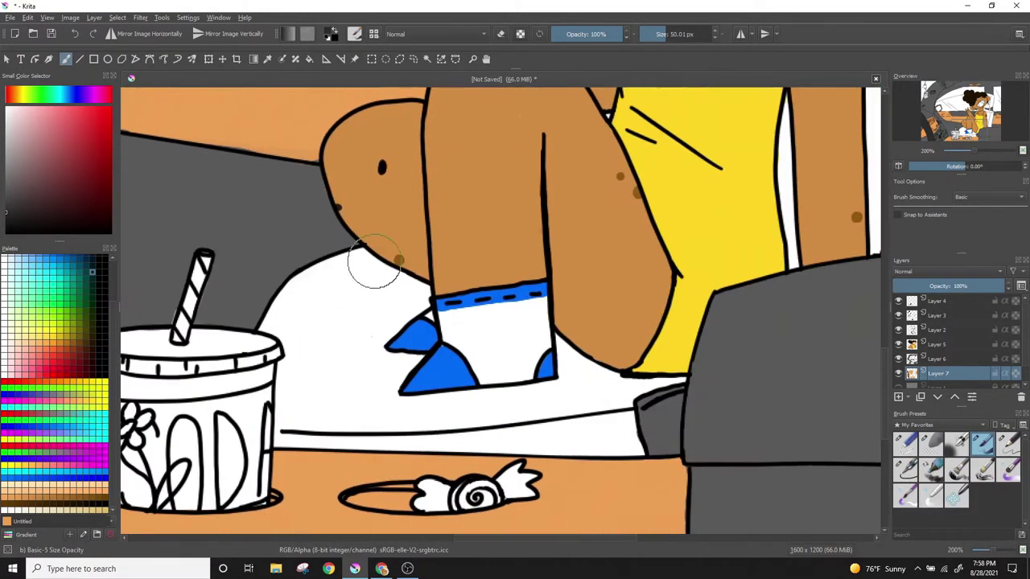
{"action": "left_click_drag", "start_coordinate": [314, 265], "coordinate": [289, 434]}
{"action": "key", "text": "ctrl+z"}
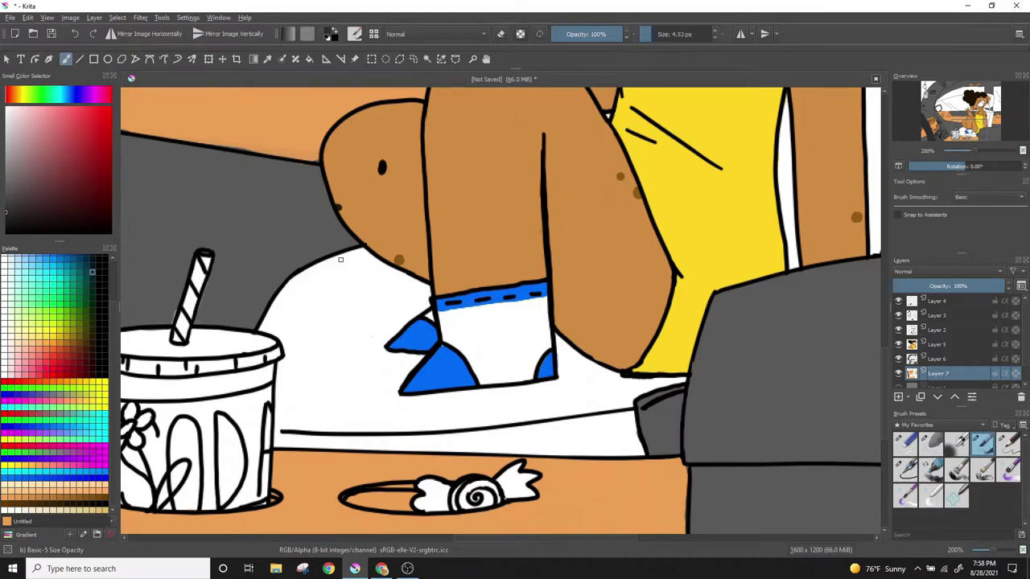
{"action": "left_click_drag", "start_coordinate": [366, 253], "coordinate": [282, 443]}
- Fill the white gaps beside and under the shoe dark grey with the Fill tool
{"action": "key", "text": "f"}
{"action": "left_click", "coordinate": [316, 313]}
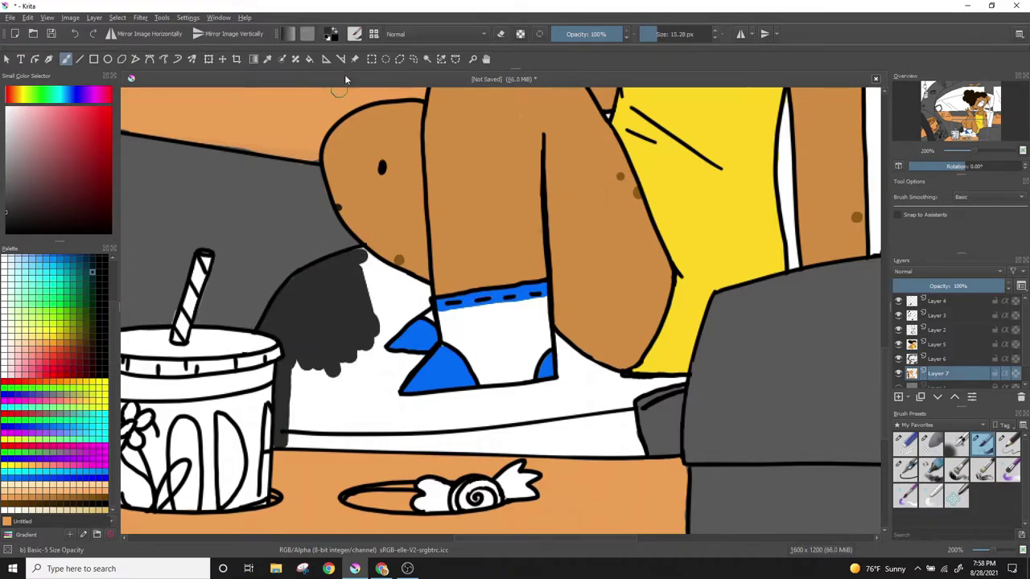
{"action": "left_click", "coordinate": [451, 410]}
{"action": "scroll", "coordinate": [641, 151], "scroll_direction": "down", "scroll_amount": 5}
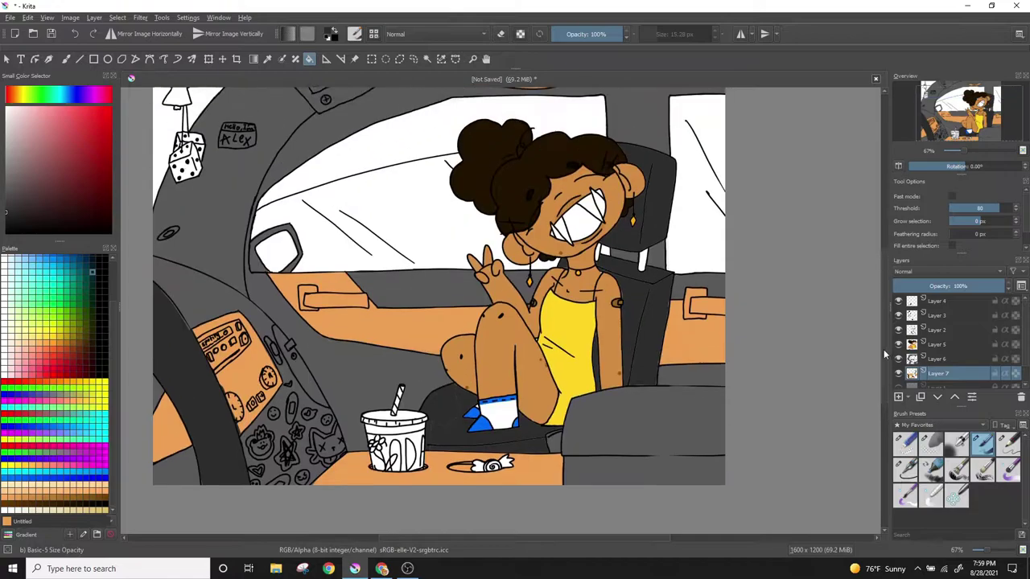
{"action": "key", "text": "b"}
- Switch to Layer 5 and back to Layer 7, then zoom out to the whole drawing
{"action": "scroll", "coordinate": [311, 333], "scroll_direction": "up", "scroll_amount": 5}
{"action": "scroll", "coordinate": [653, 345], "scroll_direction": "down", "scroll_amount": 1}
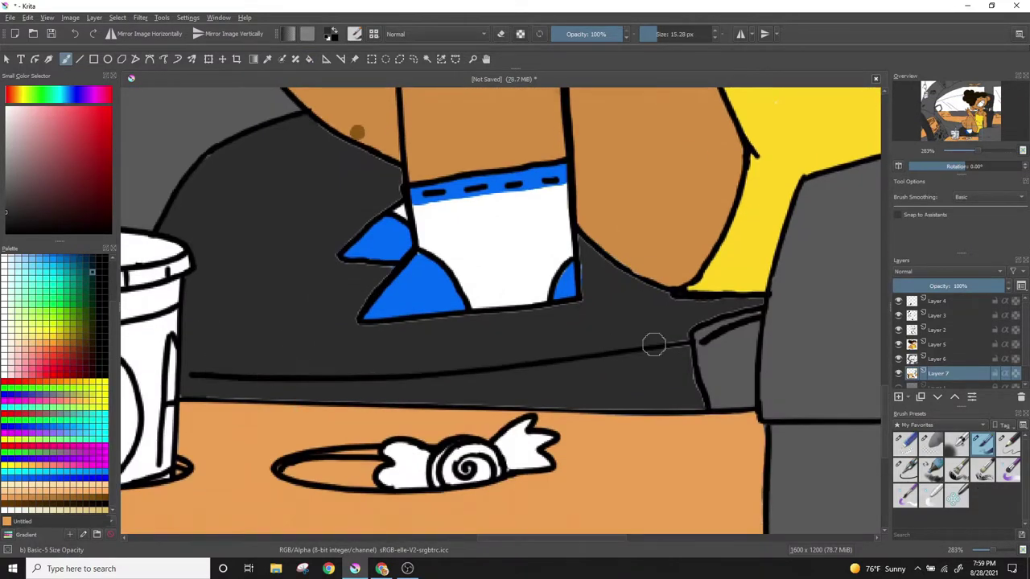
{"action": "scroll", "coordinate": [848, 399], "scroll_direction": "up", "scroll_amount": 5}
{"action": "scroll", "coordinate": [781, 235], "scroll_direction": "right", "scroll_amount": 5}
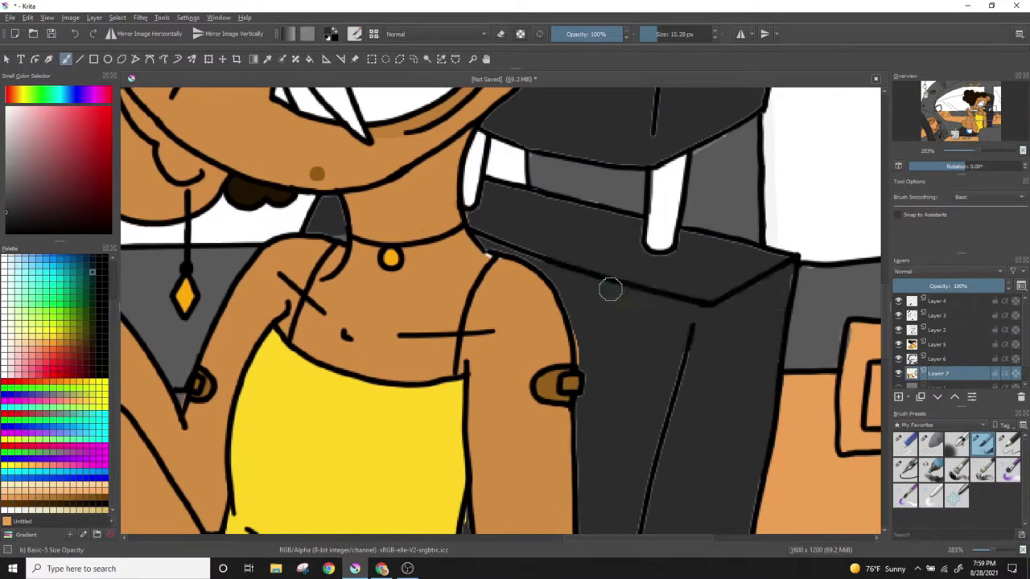
{"action": "scroll", "coordinate": [492, 187], "scroll_direction": "down", "scroll_amount": 7}
{"action": "scroll", "coordinate": [657, 239], "scroll_direction": "up", "scroll_amount": 2}
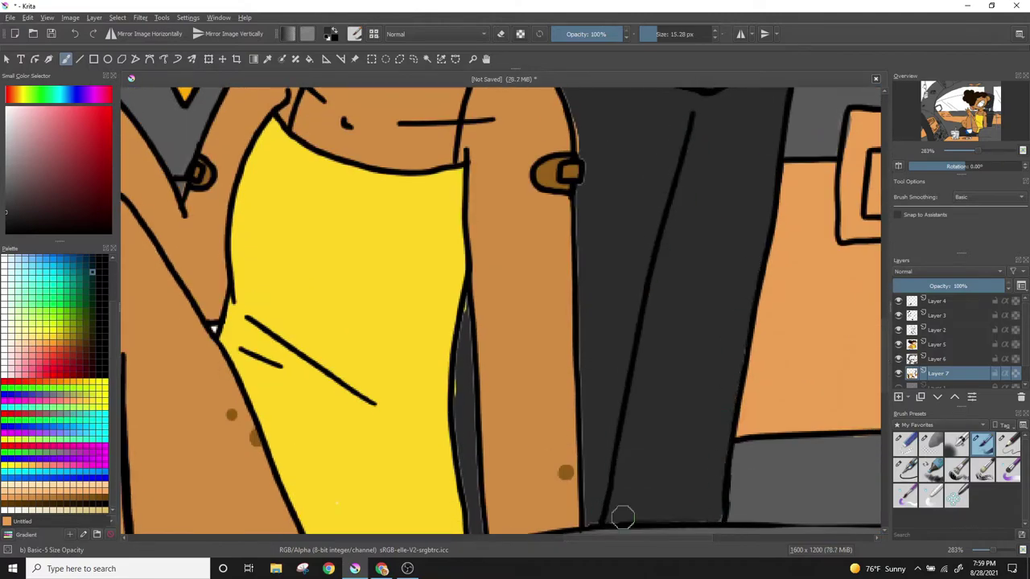
{"action": "left_click", "coordinate": [941, 344]}
{"action": "left_click", "coordinate": [937, 373]}
{"action": "key", "text": "2"}
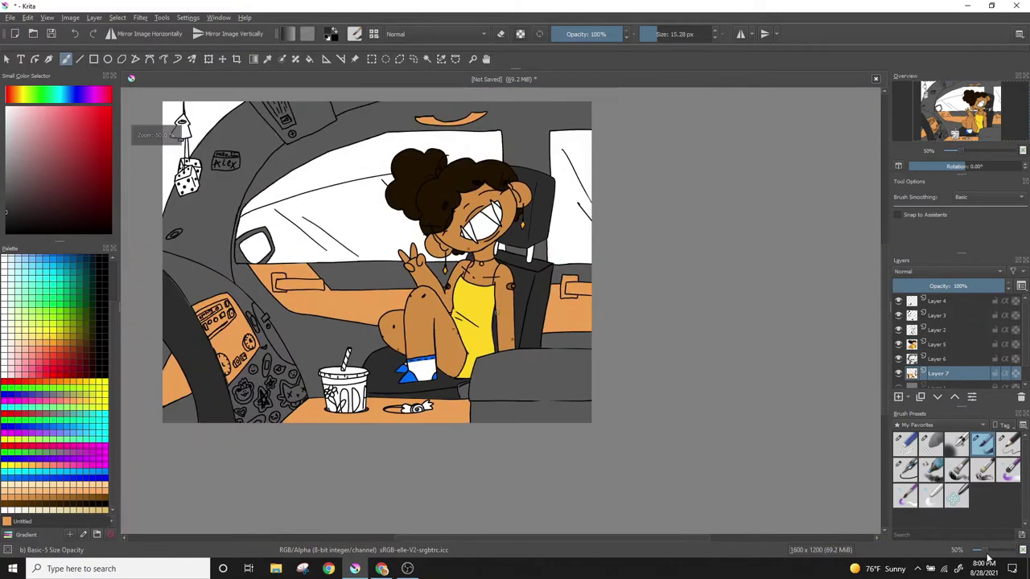
{"action": "scroll", "coordinate": [499, 313], "scroll_direction": "up", "scroll_amount": 4}
{"action": "scroll", "coordinate": [636, 255], "scroll_direction": "up", "scroll_amount": 3}
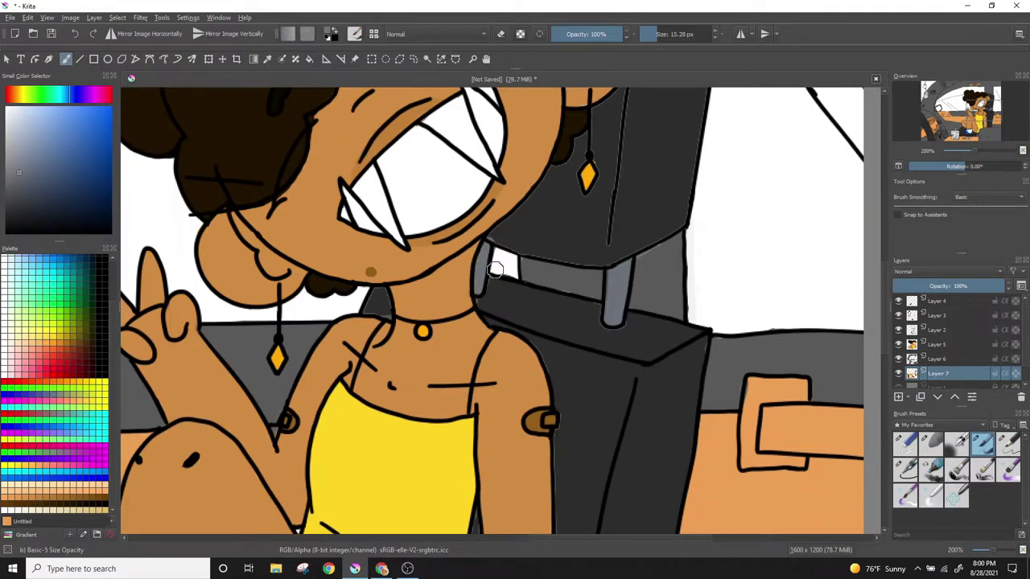
- Select Layer 6 and zoom in on the hanging dice and name sign
{"action": "left_click", "coordinate": [978, 549]}
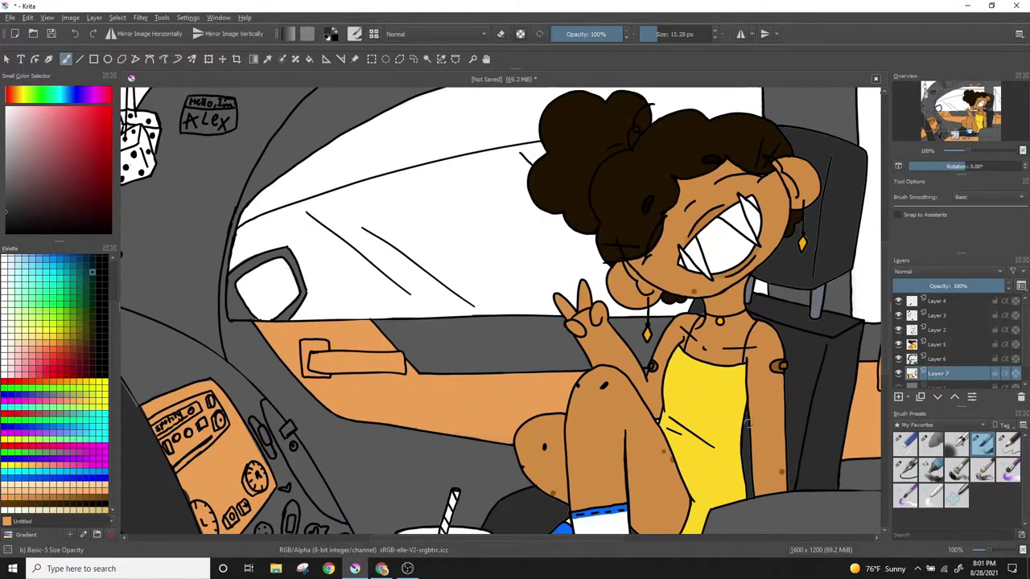
{"action": "left_click", "coordinate": [937, 359]}
{"action": "left_click", "coordinate": [1004, 553]}
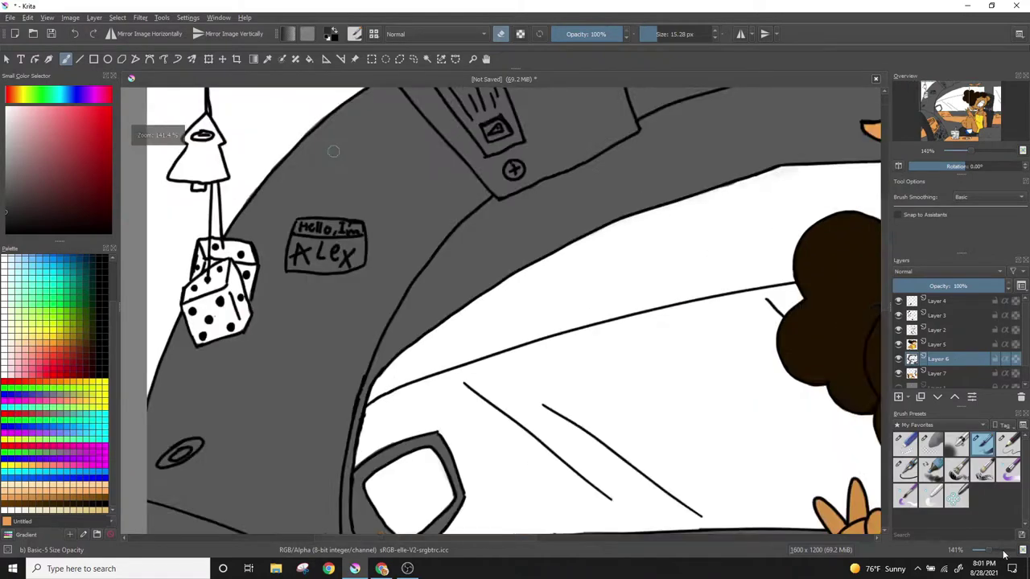
{"action": "scroll", "coordinate": [307, 171], "scroll_direction": "up", "scroll_amount": 1}
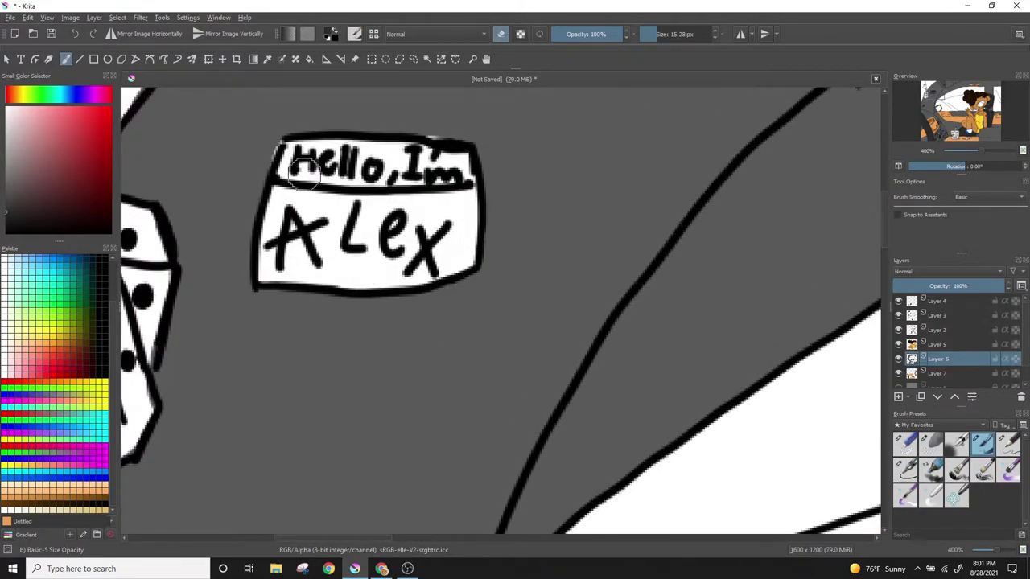
{"action": "scroll", "coordinate": [493, 201], "scroll_direction": "down", "scroll_amount": 1}
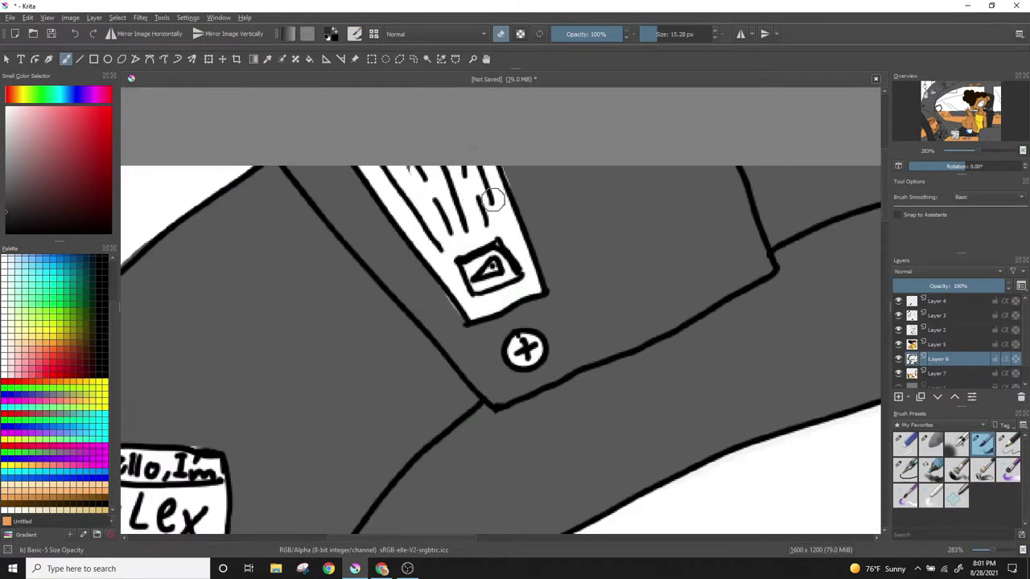
{"action": "scroll", "coordinate": [492, 201], "scroll_direction": "down", "scroll_amount": 2}
{"action": "scroll", "coordinate": [322, 281], "scroll_direction": "up", "scroll_amount": 2}
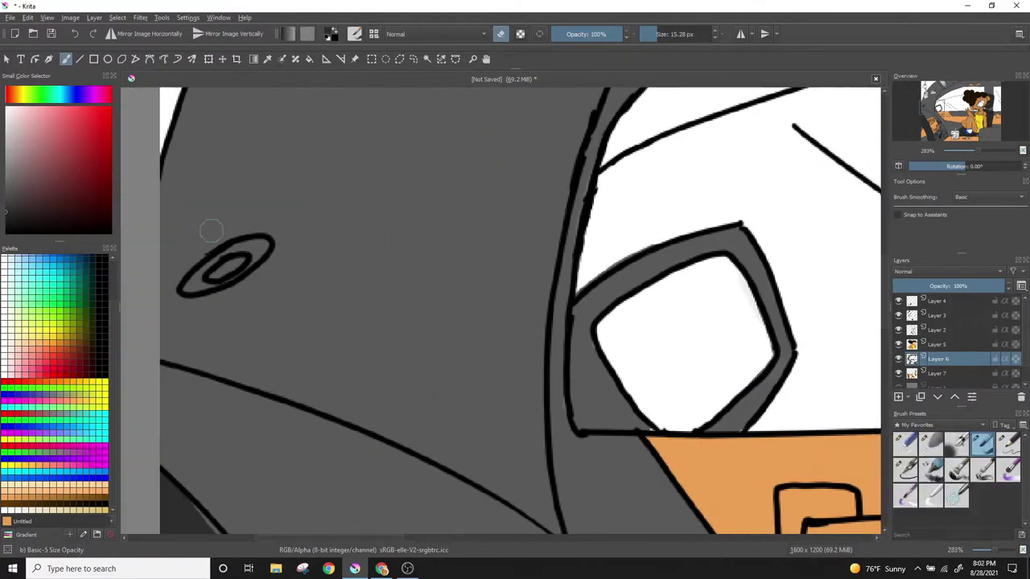
- Set the brush size to 5.18 px and reselect Layer 7
{"action": "left_click", "coordinate": [650, 35]}
{"action": "scroll", "coordinate": [872, 322], "scroll_direction": "down", "scroll_amount": 5}
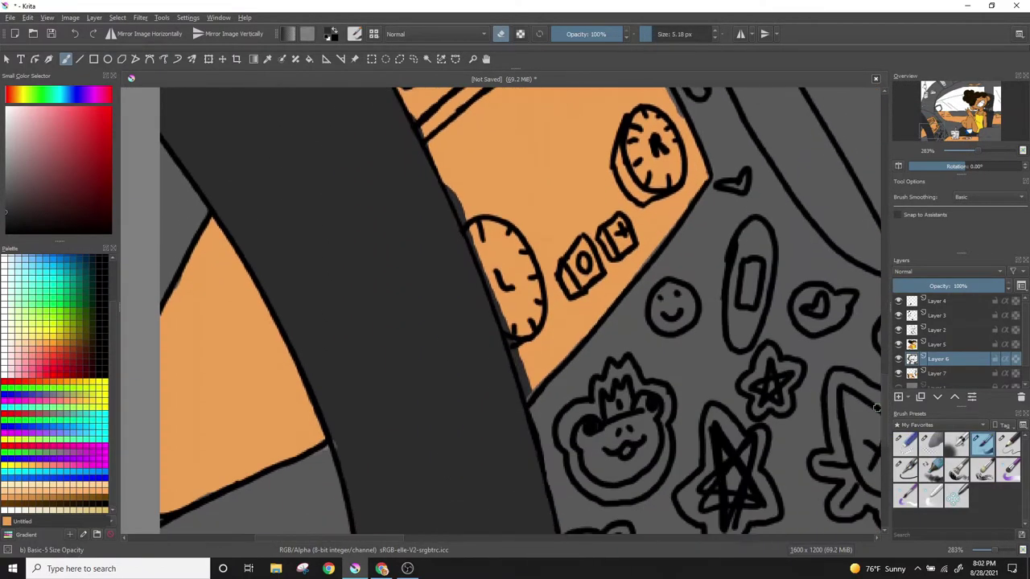
{"action": "scroll", "coordinate": [877, 408], "scroll_direction": "up", "scroll_amount": 3}
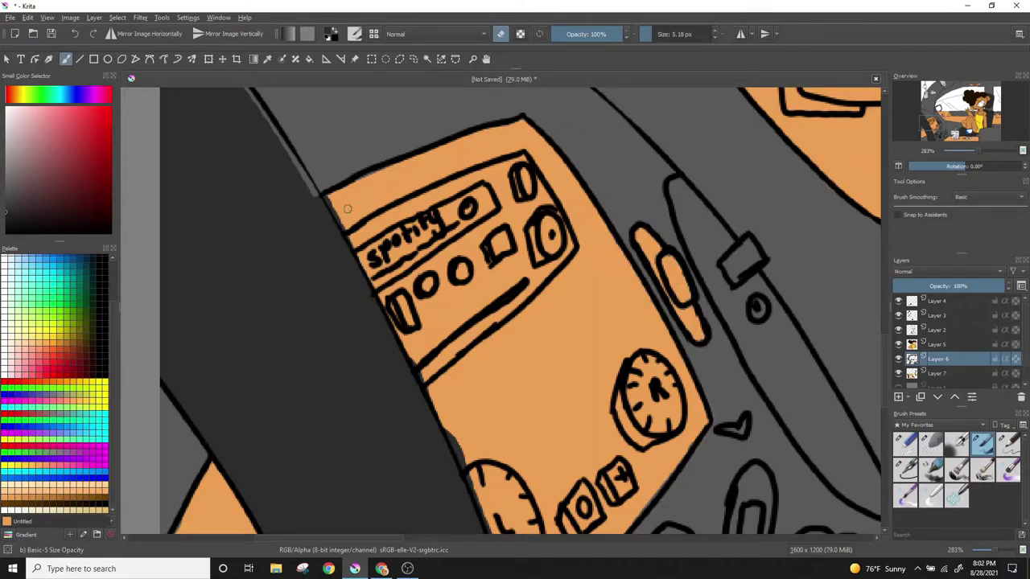
{"action": "scroll", "coordinate": [748, 275], "scroll_direction": "up", "scroll_amount": 2}
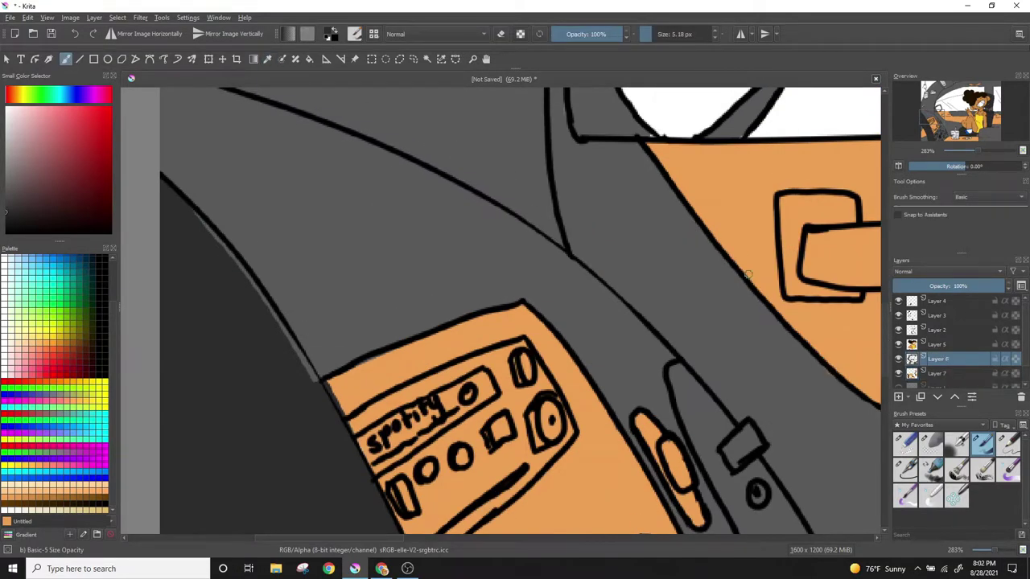
{"action": "left_click", "coordinate": [937, 373]}
{"action": "scroll", "coordinate": [884, 395], "scroll_direction": "down", "scroll_amount": 3}
{"action": "scroll", "coordinate": [885, 395], "scroll_direction": "down", "scroll_amount": 1}
{"action": "scroll", "coordinate": [744, 190], "scroll_direction": "down", "scroll_amount": 2}
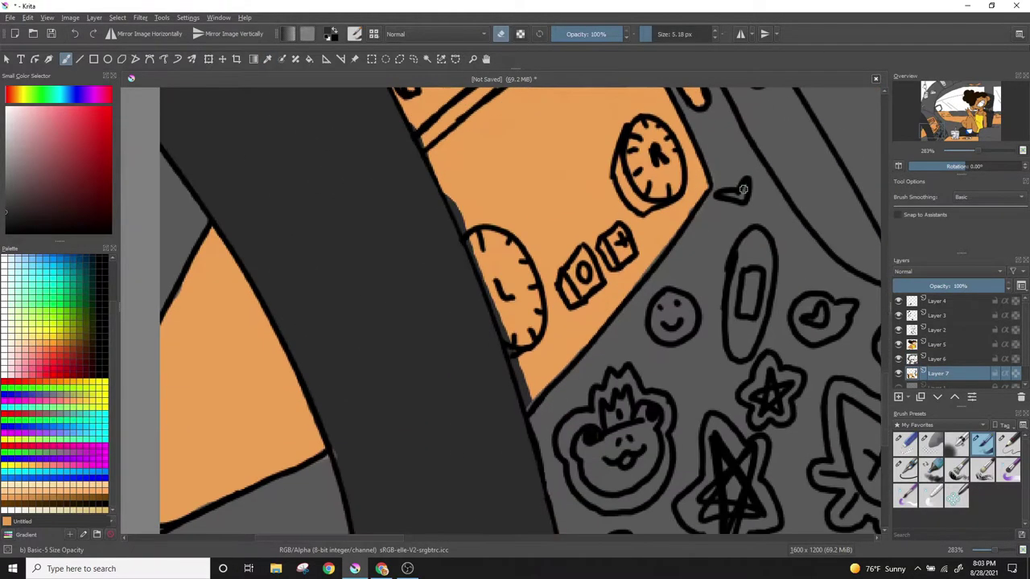
{"action": "scroll", "coordinate": [884, 387], "scroll_direction": "up", "scroll_amount": 2}
- On Layer 6, paint the oval, smiley and heart dashboard stickers white
{"action": "mouse_move", "coordinate": [647, 145]}
{"action": "left_mouse_down"}
{"action": "mouse_move", "coordinate": [687, 246]}
{"action": "mouse_move", "coordinate": [682, 296]}
{"action": "left_mouse_up"}
{"action": "scroll", "coordinate": [885, 400], "scroll_direction": "down", "scroll_amount": 3}
{"action": "left_click", "coordinate": [937, 359]}
{"action": "left_click_drag", "start_coordinate": [740, 314], "coordinate": [756, 209]}
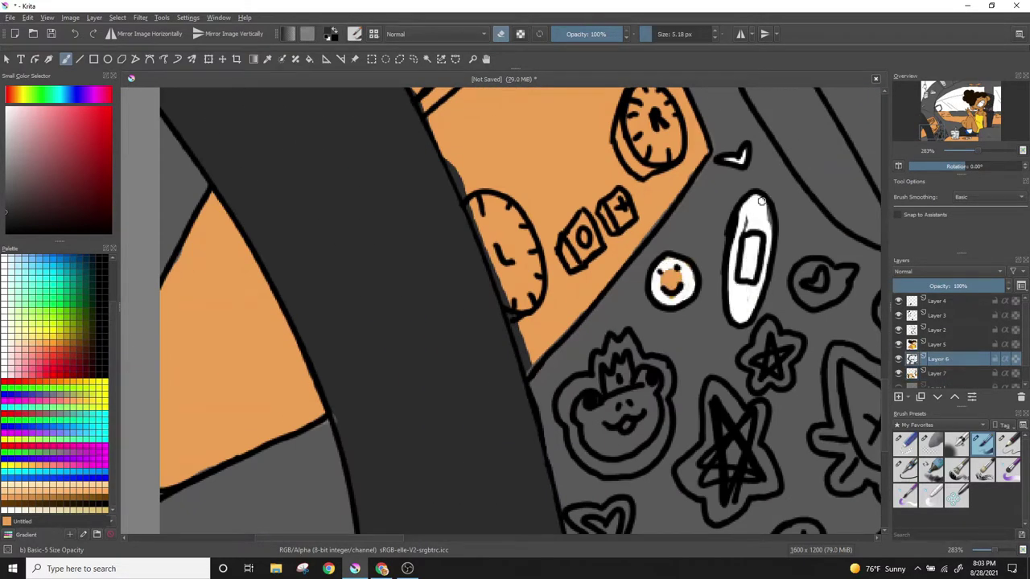
{"action": "left_click_drag", "start_coordinate": [836, 278], "coordinate": [800, 283]}
{"action": "scroll", "coordinate": [611, 338], "scroll_direction": "down", "scroll_amount": 2}
{"action": "left_click_drag", "start_coordinate": [599, 277], "coordinate": [607, 318]}
{"action": "left_click_drag", "start_coordinate": [628, 266], "coordinate": [644, 362]}
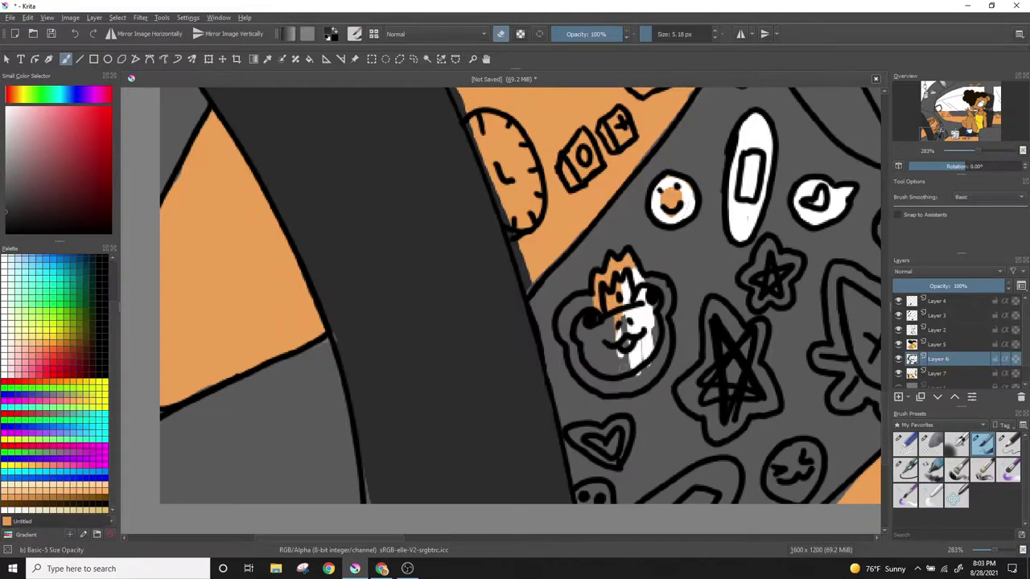
{"action": "left_click_drag", "start_coordinate": [611, 321], "coordinate": [563, 362]}
{"action": "left_click_drag", "start_coordinate": [563, 306], "coordinate": [652, 293]}
- With a smaller brush, outline the cat sticker and fill the star sticker in white
{"action": "scroll", "coordinate": [647, 298], "scroll_direction": "right", "scroll_amount": 3}
{"action": "scroll", "coordinate": [647, 298], "scroll_direction": "right", "scroll_amount": 3}
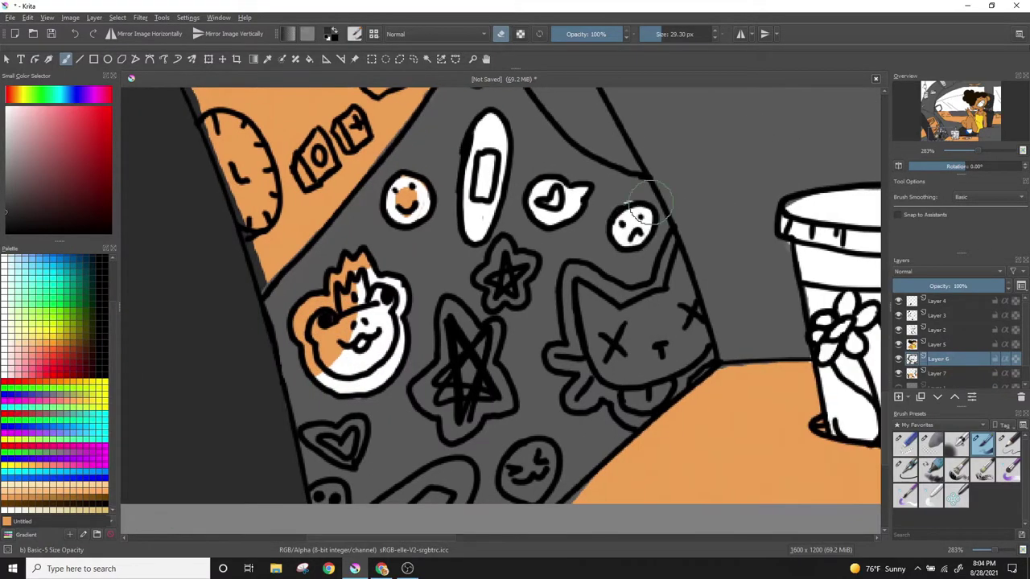
{"action": "key", "text": "bracketleft"}
{"action": "mouse_move", "coordinate": [575, 266]}
{"action": "left_mouse_down"}
{"action": "mouse_move", "coordinate": [692, 370]}
{"action": "mouse_move", "coordinate": [684, 258]}
{"action": "mouse_move", "coordinate": [579, 282]}
{"action": "mouse_move", "coordinate": [676, 354]}
{"action": "left_mouse_up"}
{"action": "scroll", "coordinate": [643, 338], "scroll_direction": "left", "scroll_amount": 3}
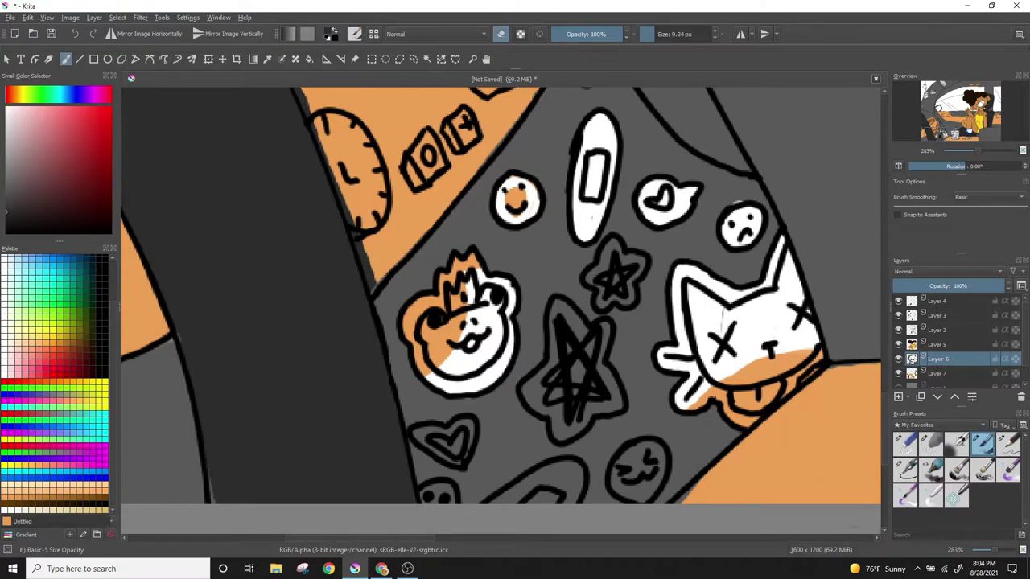
{"action": "left_click_drag", "start_coordinate": [592, 242], "coordinate": [639, 301]}
- Give the frog, star, cat and lower stickers white borders
{"action": "scroll", "coordinate": [383, 506], "scroll_direction": "down", "scroll_amount": 3}
{"action": "scroll", "coordinate": [382, 507], "scroll_direction": "down", "scroll_amount": 2}
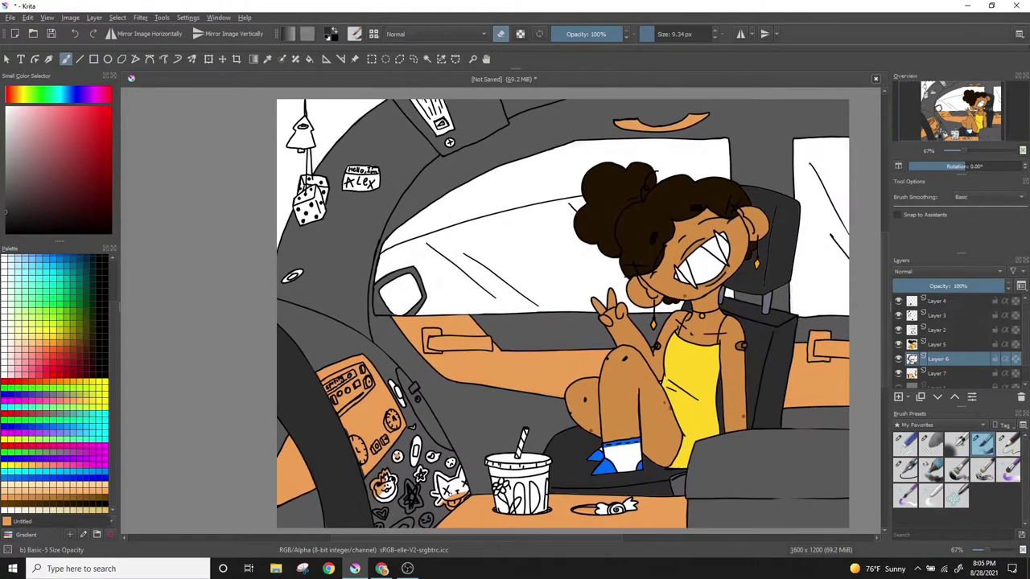
{"action": "scroll", "coordinate": [402, 483], "scroll_direction": "up", "scroll_amount": 5}
{"action": "left_click_drag", "start_coordinate": [370, 450], "coordinate": [427, 450]}
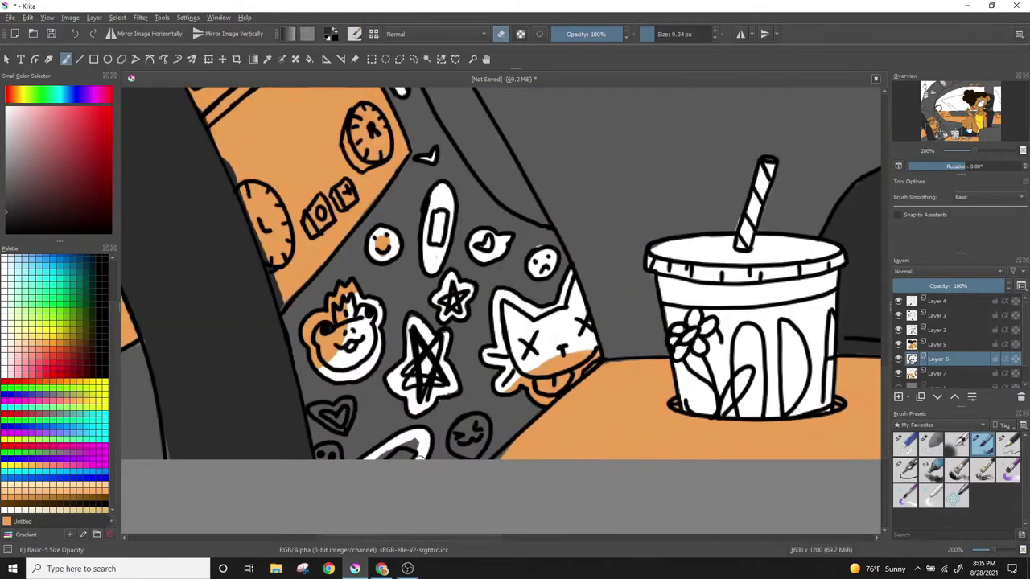
{"action": "left_click_drag", "start_coordinate": [454, 418], "coordinate": [487, 455]}
{"action": "left_click_drag", "start_coordinate": [314, 402], "coordinate": [350, 431]}
{"action": "left_click_drag", "start_coordinate": [317, 446], "coordinate": [342, 458]}
- On Layer 7, cover the orange on the smiley, bear, heart and cat stickers with white
{"action": "left_click", "coordinate": [937, 373]}
{"action": "left_click_drag", "start_coordinate": [375, 237], "coordinate": [392, 250]}
{"action": "left_click_drag", "start_coordinate": [344, 285], "coordinate": [338, 346]}
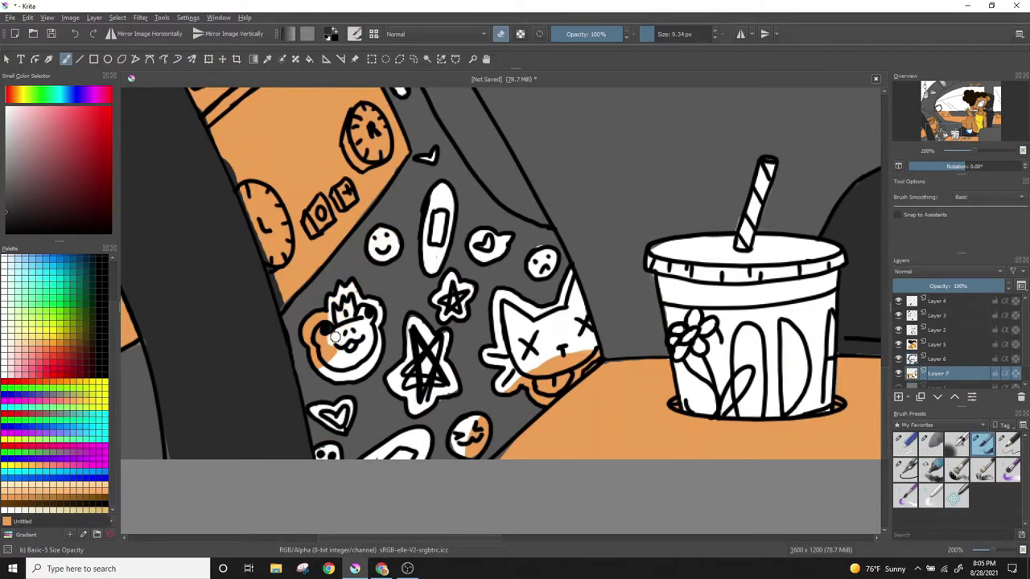
{"action": "left_click_drag", "start_coordinate": [306, 313], "coordinate": [338, 362]}
{"action": "left_click_drag", "start_coordinate": [467, 422], "coordinate": [483, 454]}
{"action": "mouse_move", "coordinate": [507, 378]}
{"action": "left_mouse_down"}
{"action": "mouse_move", "coordinate": [555, 398]}
{"action": "mouse_move", "coordinate": [535, 362]}
{"action": "left_mouse_up"}
- Paint the radio display, its top strip and button row white
{"action": "scroll", "coordinate": [547, 386], "scroll_direction": "down", "scroll_amount": 4}
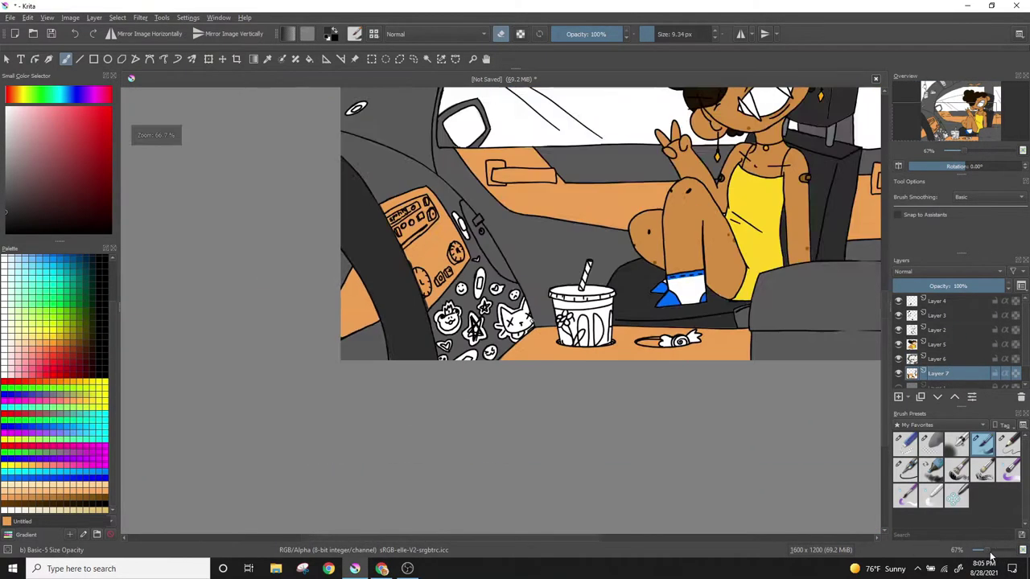
{"action": "scroll", "coordinate": [542, 483], "scroll_direction": "up", "scroll_amount": 2}
{"action": "scroll", "coordinate": [366, 281], "scroll_direction": "up", "scroll_amount": 2}
{"action": "mouse_move", "coordinate": [475, 234]}
{"action": "left_mouse_down"}
{"action": "mouse_move", "coordinate": [503, 329]}
{"action": "mouse_move", "coordinate": [563, 201]}
{"action": "left_mouse_up"}
{"action": "left_click_drag", "start_coordinate": [515, 322], "coordinate": [595, 242]}
{"action": "mouse_move", "coordinate": [483, 257]}
{"action": "left_mouse_down"}
{"action": "mouse_move", "coordinate": [521, 215]}
{"action": "mouse_move", "coordinate": [507, 322]}
{"action": "left_mouse_up"}
{"action": "mouse_move", "coordinate": [599, 210]}
{"action": "left_mouse_down"}
{"action": "mouse_move", "coordinate": [611, 253]}
{"action": "mouse_move", "coordinate": [563, 270]}
{"action": "left_mouse_up"}
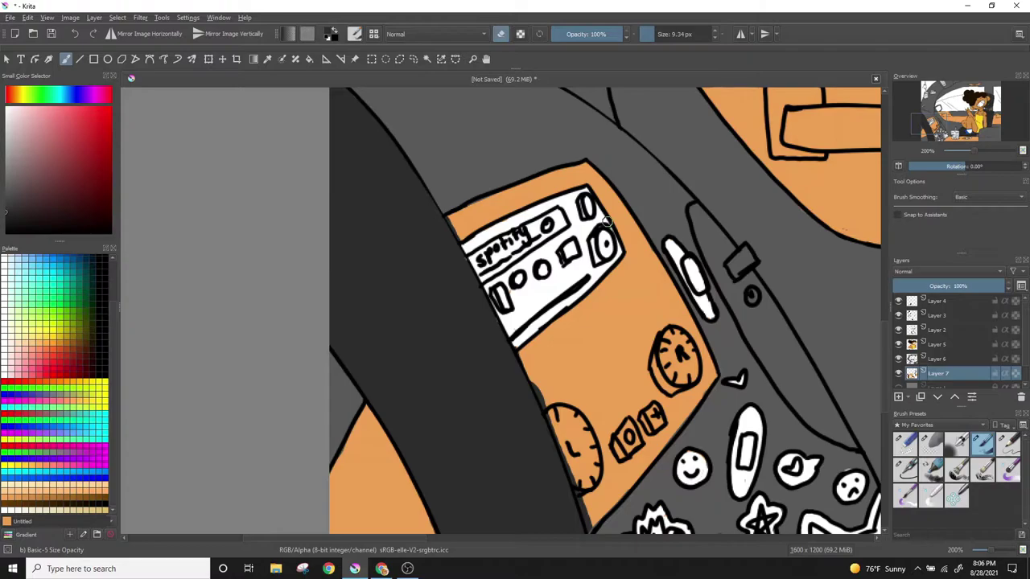
- Fill the speedometer, left clock gauge and two square buttons white
{"action": "left_click_drag", "start_coordinate": [666, 342], "coordinate": [689, 353]}
{"action": "left_click_drag", "start_coordinate": [563, 415], "coordinate": [583, 482]}
{"action": "left_click_drag", "start_coordinate": [623, 446], "coordinate": [655, 410]}
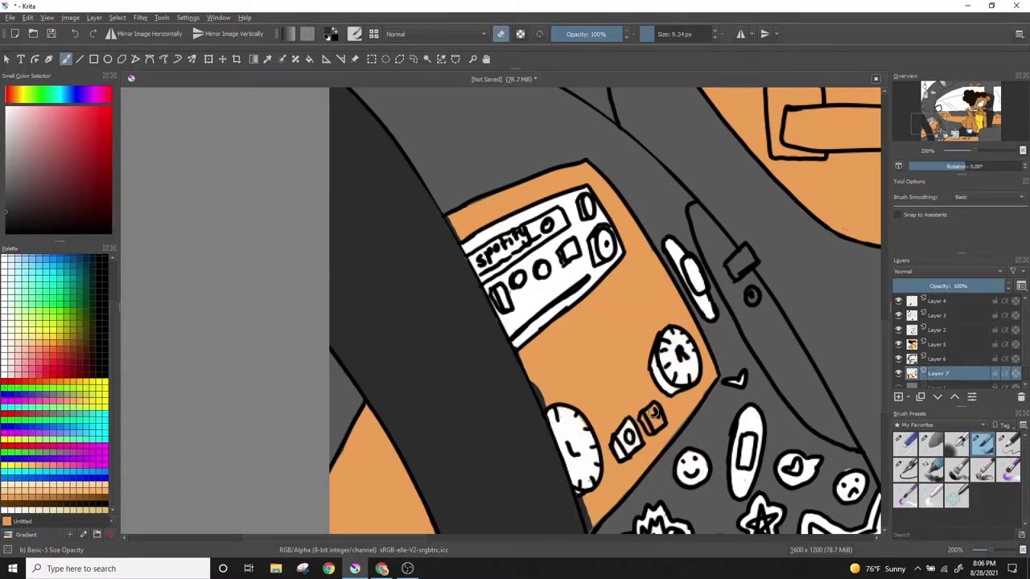
{"action": "left_click", "coordinate": [525, 364], "text": "ctrl"}
{"action": "key", "text": "e"}
{"action": "left_click_drag", "start_coordinate": [595, 528], "coordinate": [435, 456]}
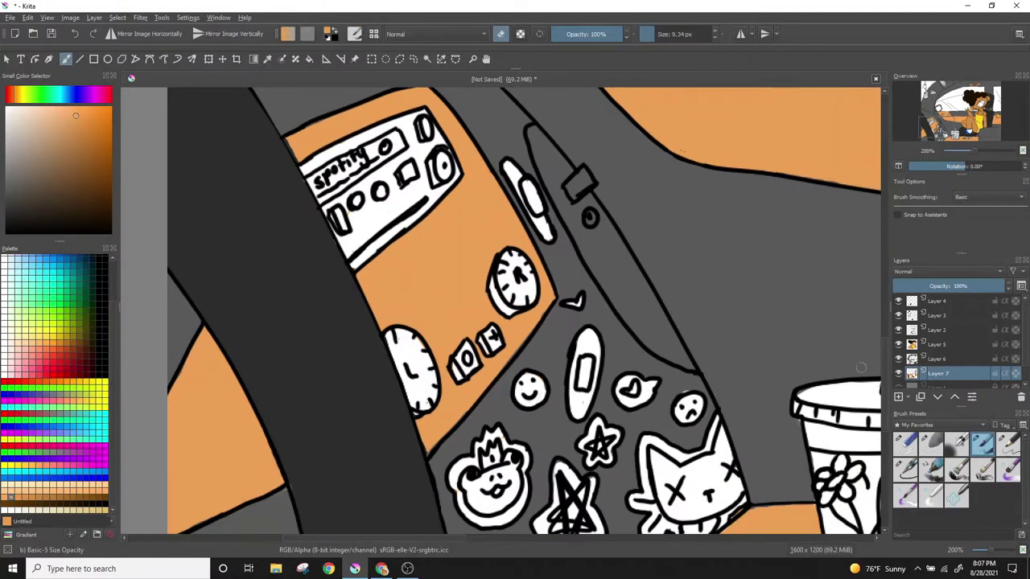
- Erase the first door handle's orange fill and paint it white
{"action": "scroll", "coordinate": [608, 146], "scroll_direction": "down", "scroll_amount": 5}
{"action": "scroll", "coordinate": [608, 105], "scroll_direction": "up", "scroll_amount": 5}
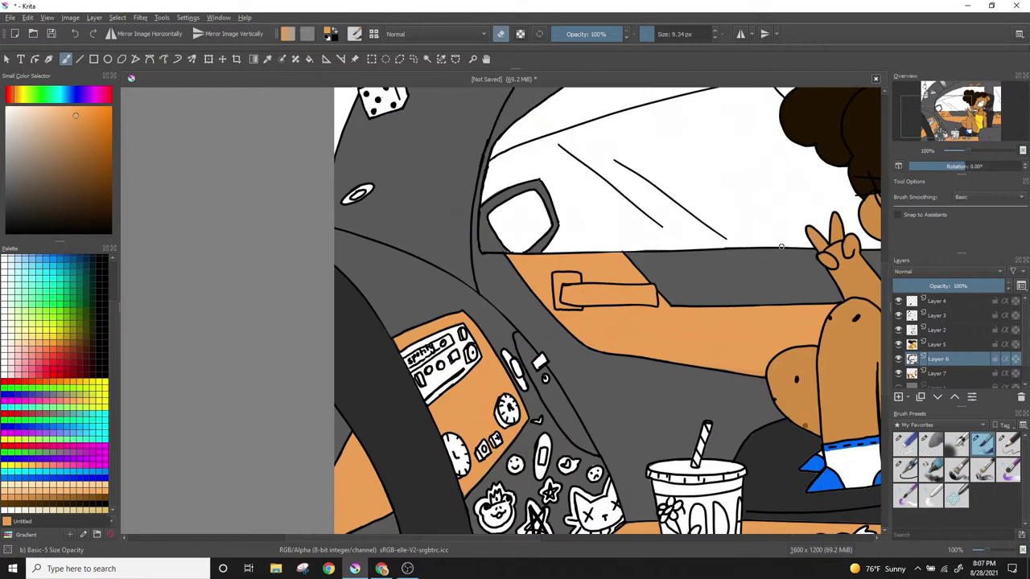
{"action": "left_click_drag", "start_coordinate": [563, 322], "coordinate": [418, 321]}
{"action": "mouse_move", "coordinate": [491, 241]}
{"action": "left_mouse_down"}
{"action": "mouse_move", "coordinate": [466, 301]}
{"action": "mouse_move", "coordinate": [595, 263]}
{"action": "left_mouse_up"}
{"action": "mouse_move", "coordinate": [595, 263]}
{"action": "left_mouse_down"}
{"action": "mouse_move", "coordinate": [528, 262]}
{"action": "mouse_move", "coordinate": [607, 274]}
{"action": "left_mouse_up"}
{"action": "mouse_move", "coordinate": [530, 282]}
{"action": "left_mouse_down"}
{"action": "mouse_move", "coordinate": [651, 270]}
{"action": "mouse_move", "coordinate": [663, 298]}
{"action": "left_mouse_up"}
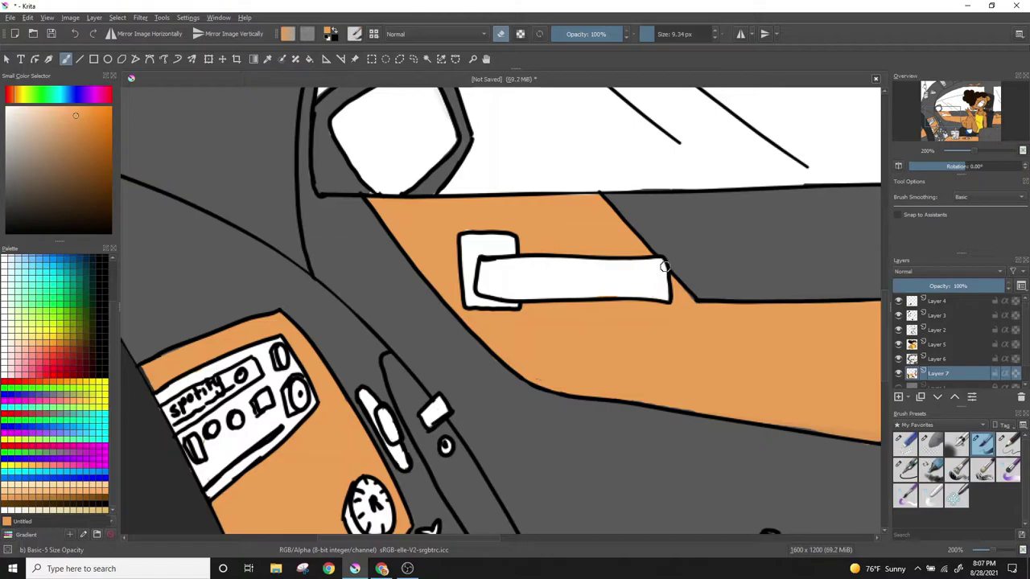
{"action": "left_click_drag", "start_coordinate": [724, 321], "coordinate": [563, 322]}
- Fill the second door handle white to its end
{"action": "scroll", "coordinate": [869, 402], "scroll_direction": "down", "scroll_amount": 1}
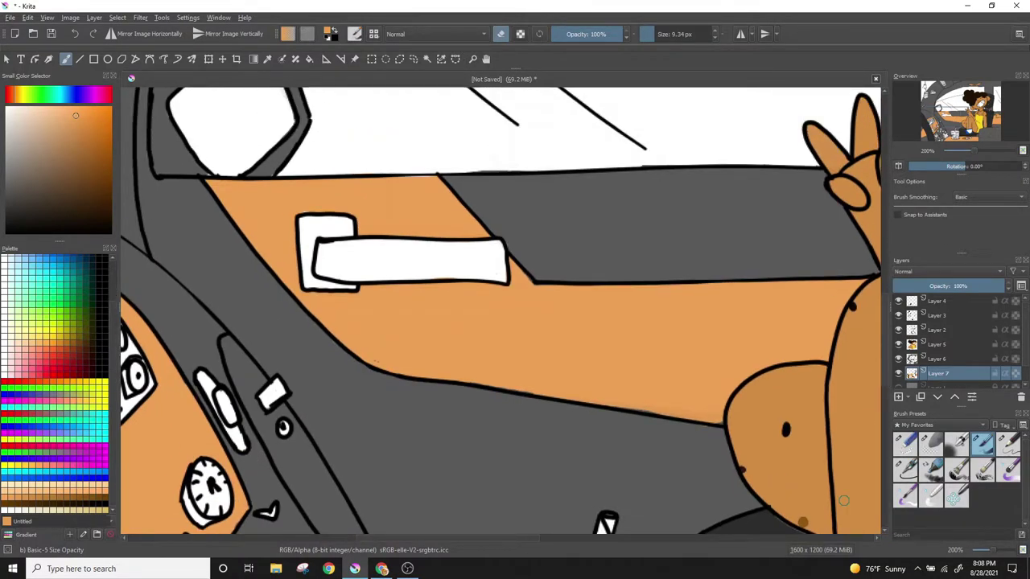
{"action": "left_click_drag", "start_coordinate": [843, 500], "coordinate": [563, 322]}
{"action": "left_click_drag", "start_coordinate": [494, 229], "coordinate": [547, 265]}
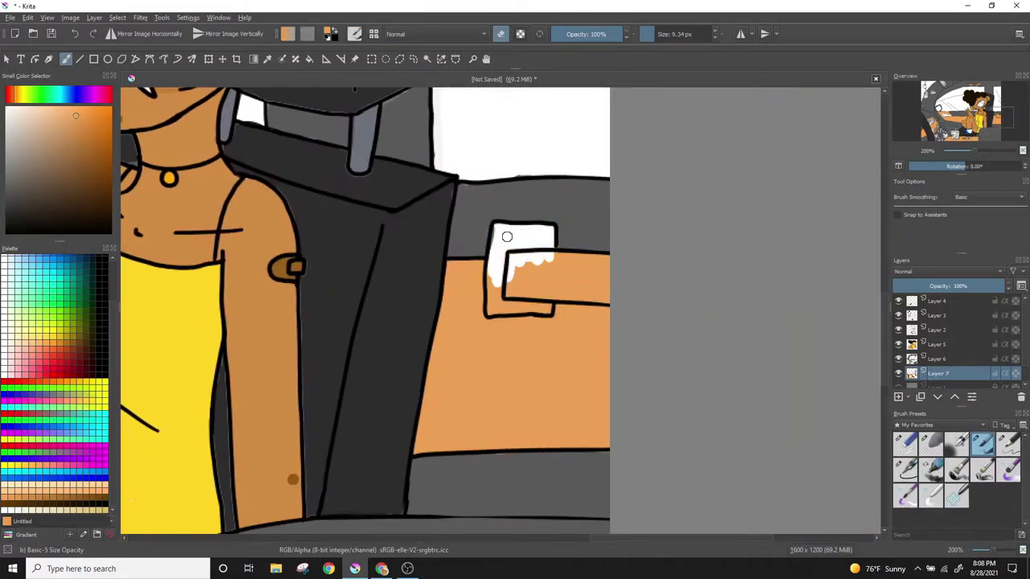
{"action": "left_click_drag", "start_coordinate": [490, 305], "coordinate": [511, 292]}
{"action": "mouse_move", "coordinate": [554, 246]}
{"action": "left_mouse_down"}
{"action": "mouse_move", "coordinate": [580, 290]}
{"action": "mouse_move", "coordinate": [513, 285]}
{"action": "left_mouse_up"}
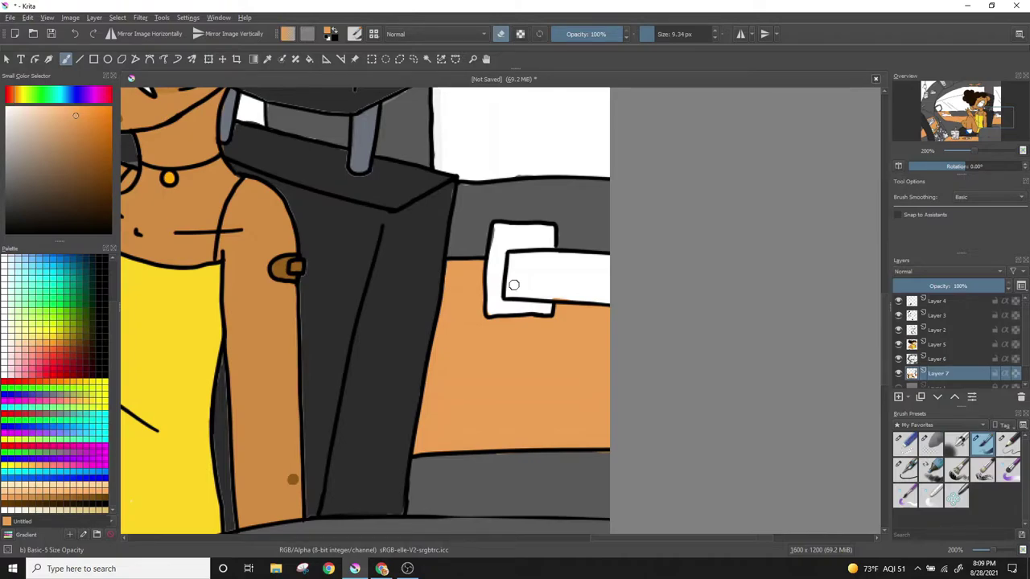
{"action": "scroll", "coordinate": [513, 285], "scroll_direction": "down", "scroll_amount": 4}
- Add a new paint layer, reposition it, and paint the candy wrapper pink
{"action": "left_click", "coordinate": [95, 17]}
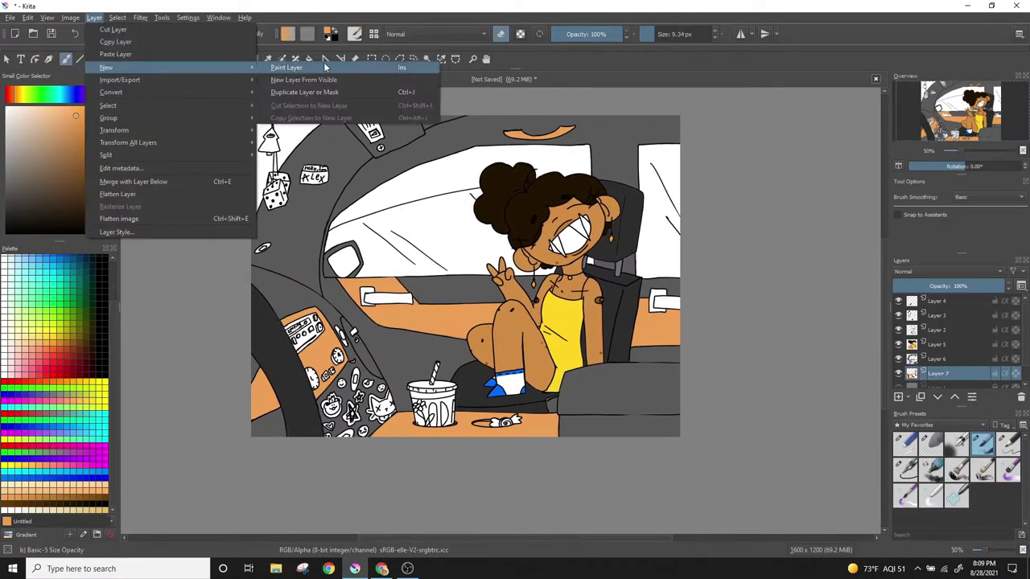
{"action": "left_click", "coordinate": [273, 64]}
{"action": "left_click_drag", "start_coordinate": [989, 375], "coordinate": [981, 359]}
{"action": "left_click_drag", "start_coordinate": [984, 551], "coordinate": [997, 551]}
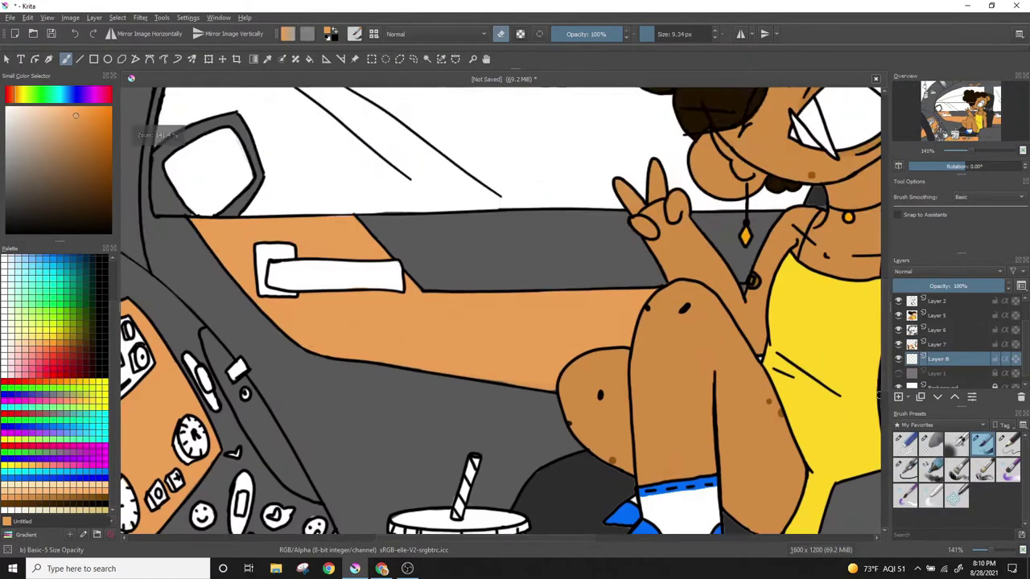
{"action": "left_click", "coordinate": [70, 366]}
{"action": "left_click_drag", "start_coordinate": [684, 451], "coordinate": [705, 441]}
{"action": "left_click_drag", "start_coordinate": [624, 459], "coordinate": [711, 447]}
- Paint the drink cup and its lid band red, with a yellow-green leaf
{"action": "left_click", "coordinate": [60, 368]}
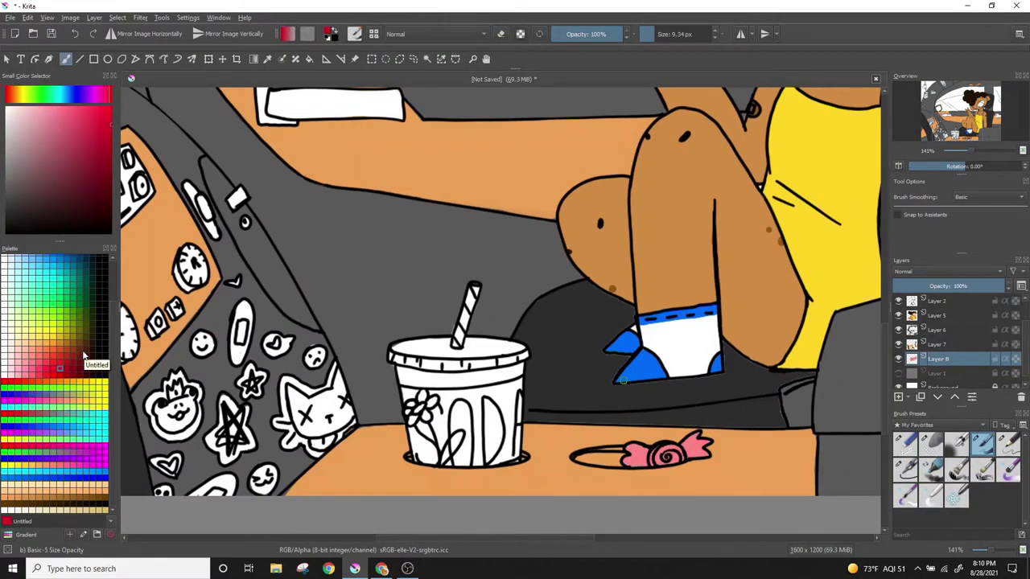
{"action": "left_click_drag", "start_coordinate": [404, 392], "coordinate": [415, 397]}
{"action": "mouse_move", "coordinate": [429, 463]}
{"action": "left_mouse_down"}
{"action": "mouse_move", "coordinate": [438, 407]}
{"action": "mouse_move", "coordinate": [503, 426]}
{"action": "mouse_move", "coordinate": [483, 458]}
{"action": "mouse_move", "coordinate": [482, 401]}
{"action": "left_mouse_up"}
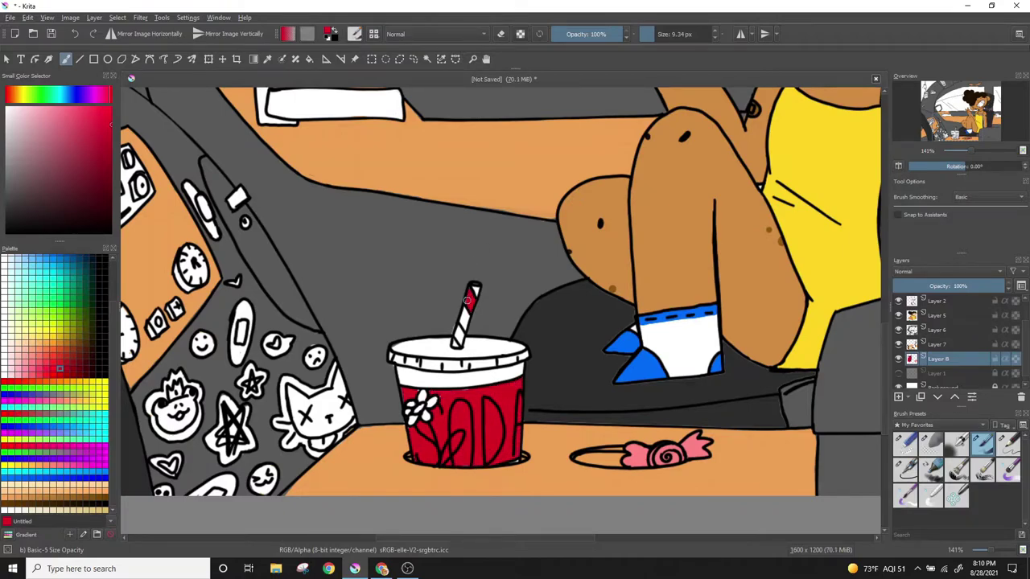
{"action": "mouse_move", "coordinate": [393, 358]}
{"action": "left_mouse_down"}
{"action": "mouse_move", "coordinate": [521, 376]}
{"action": "mouse_move", "coordinate": [407, 382]}
{"action": "left_mouse_up"}
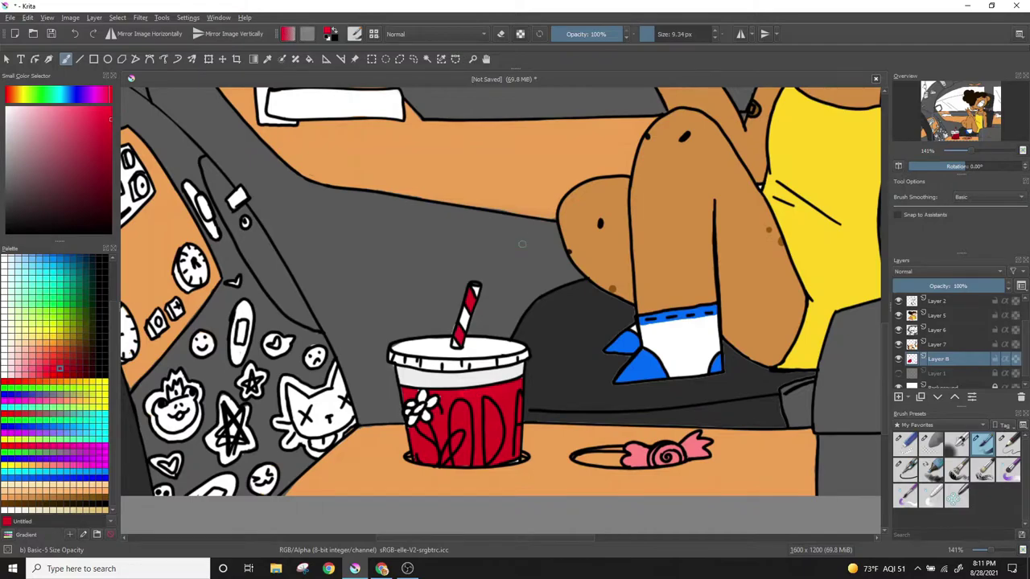
{"action": "left_click", "coordinate": [22, 95]}
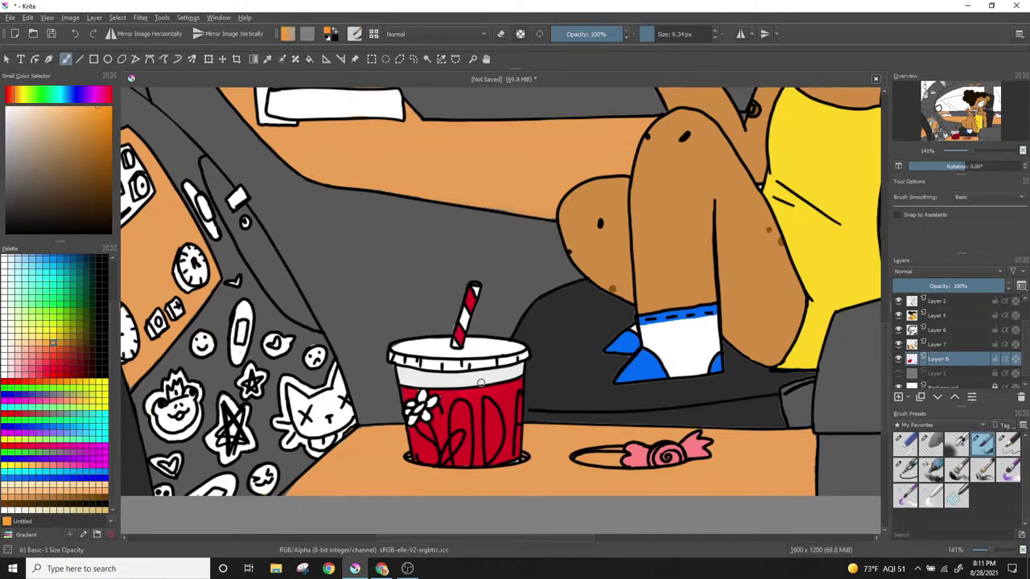
{"action": "left_click_drag", "start_coordinate": [441, 465], "coordinate": [462, 432]}
{"action": "key", "text": "Page_Up"}
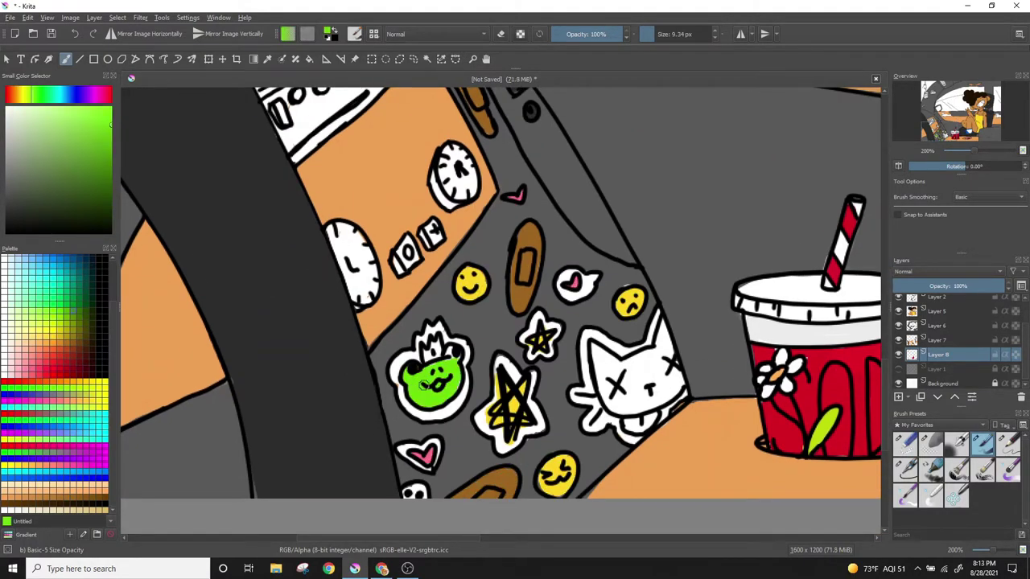
- Paint the cat sticker green with a red tongue and the frog's crown yellow
{"action": "left_click", "coordinate": [69, 316]}
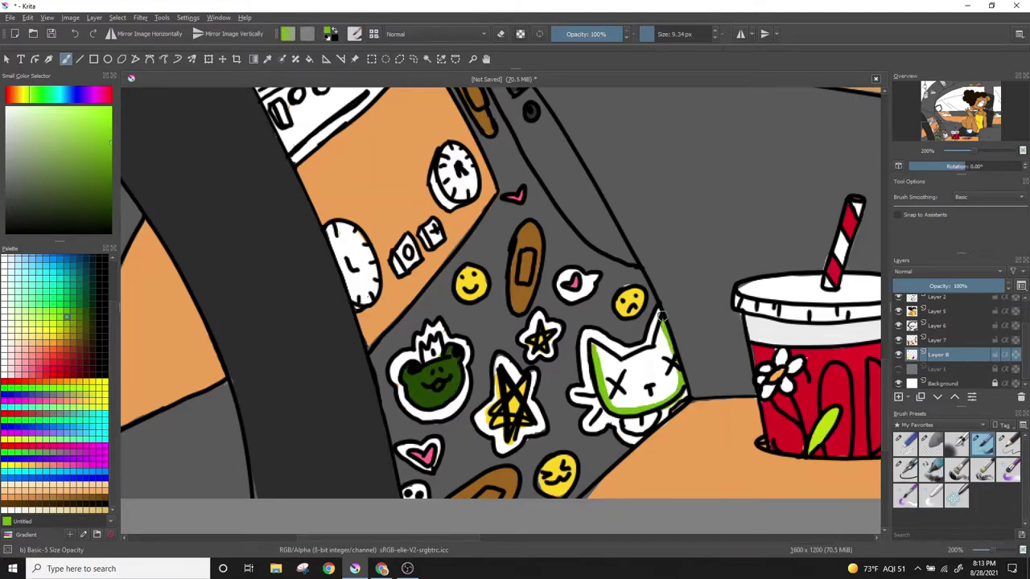
{"action": "left_click_drag", "start_coordinate": [595, 346], "coordinate": [661, 396]}
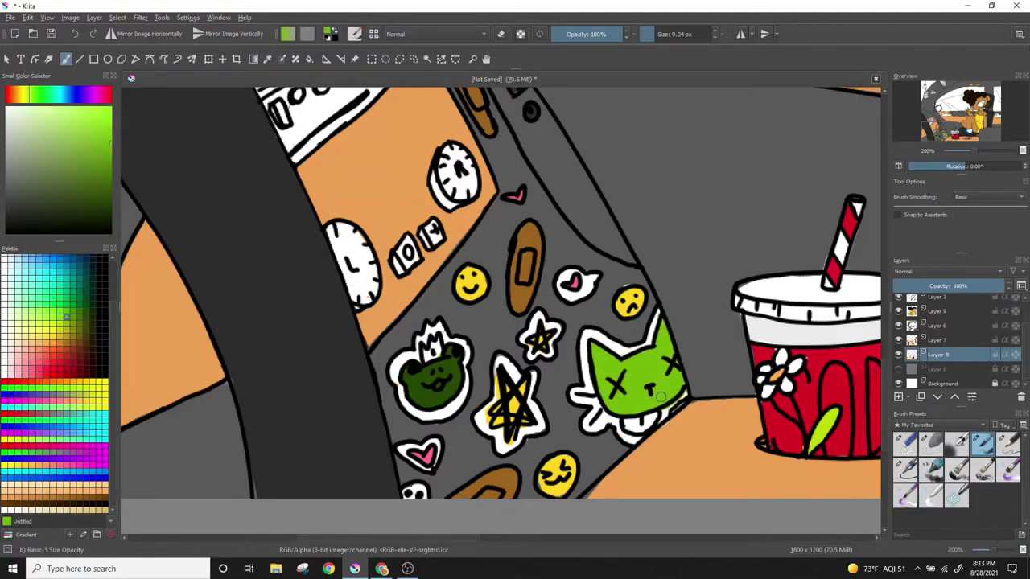
{"action": "left_click", "coordinate": [100, 371]}
{"action": "left_click_drag", "start_coordinate": [624, 414], "coordinate": [652, 423]}
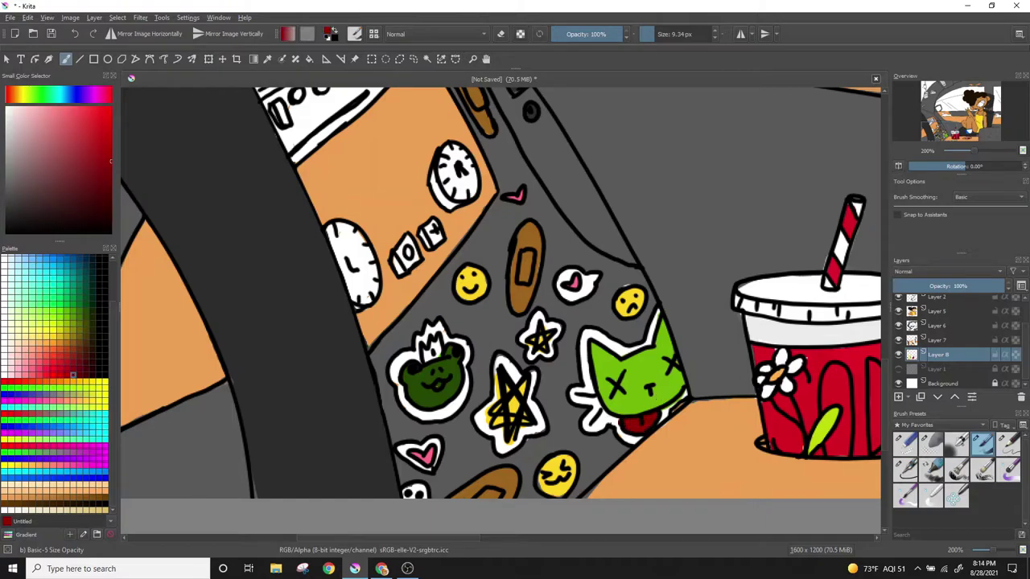
{"action": "left_click", "coordinate": [54, 332]}
{"action": "left_click_drag", "start_coordinate": [427, 338], "coordinate": [439, 358]}
{"action": "scroll", "coordinate": [877, 382], "scroll_direction": "down", "scroll_amount": 1}
{"action": "scroll", "coordinate": [876, 383], "scroll_direction": "up", "scroll_amount": 5}
- Paint both gauge dials and the radio panel dark grey, with a cyan label strip
{"action": "left_click", "coordinate": [7, 196]}
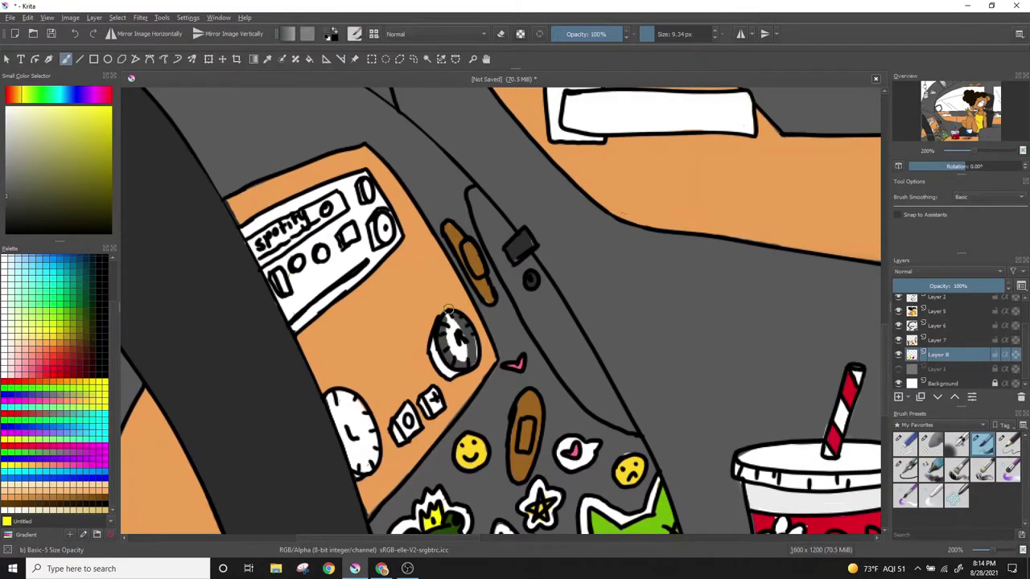
{"action": "left_click_drag", "start_coordinate": [450, 314], "coordinate": [443, 370]}
{"action": "mouse_move", "coordinate": [334, 402]}
{"action": "left_mouse_down"}
{"action": "mouse_move", "coordinate": [351, 447]}
{"action": "mouse_move", "coordinate": [438, 402]}
{"action": "left_mouse_up"}
{"action": "key", "text": "bracketright"}
{"action": "left_click_drag", "start_coordinate": [274, 274], "coordinate": [378, 201]}
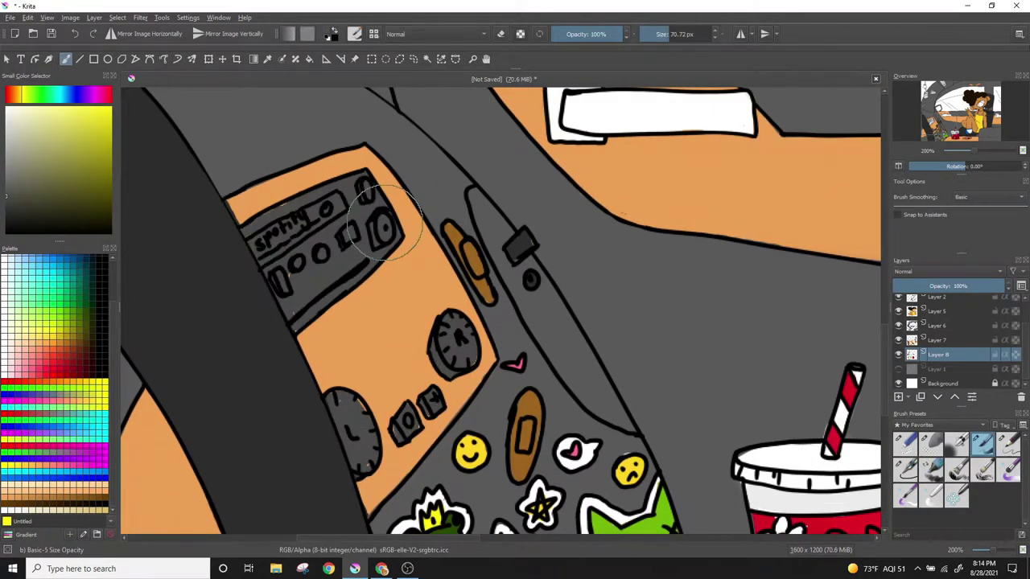
{"action": "key", "text": "bracketleft"}
{"action": "key", "text": "bracketleft"}
{"action": "key", "text": "bracketleft"}
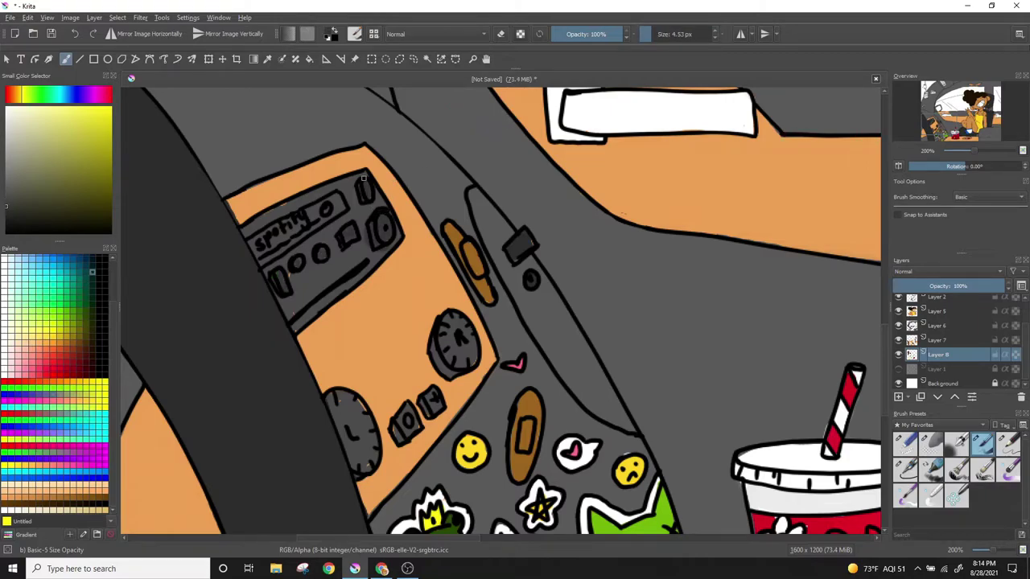
{"action": "left_click_drag", "start_coordinate": [254, 245], "coordinate": [319, 219]}
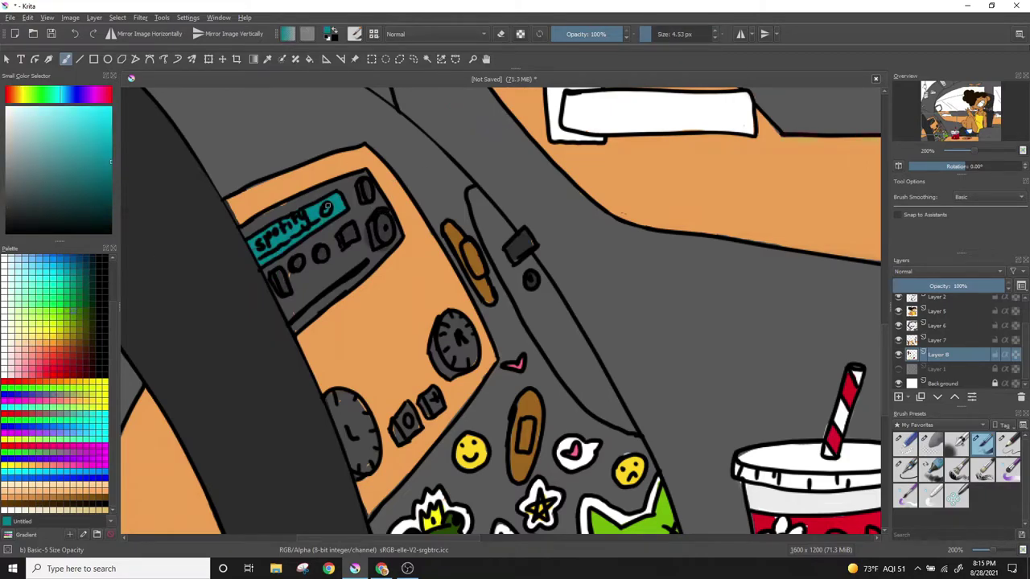
{"action": "left_click", "coordinate": [67, 318]}
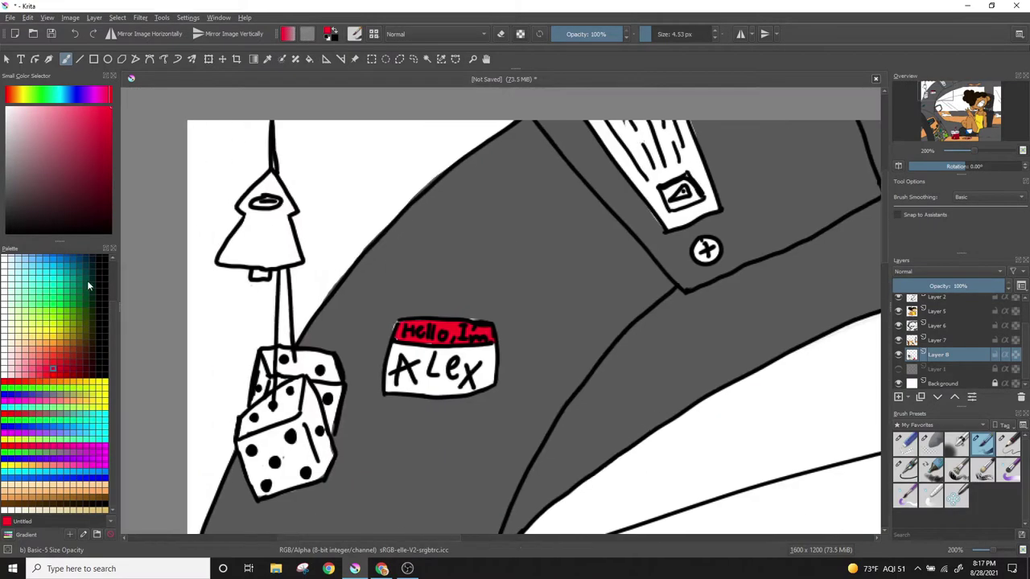
- Fill the air-freshener tree green, then zoom out and pick red
{"action": "left_click", "coordinate": [85, 291]}
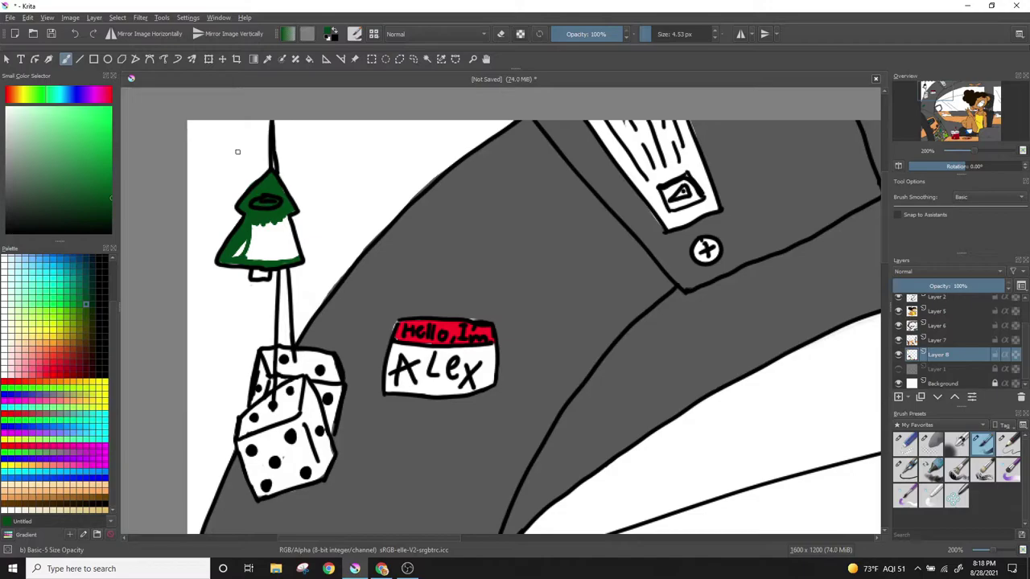
{"action": "left_click_drag", "start_coordinate": [240, 249], "coordinate": [294, 238]}
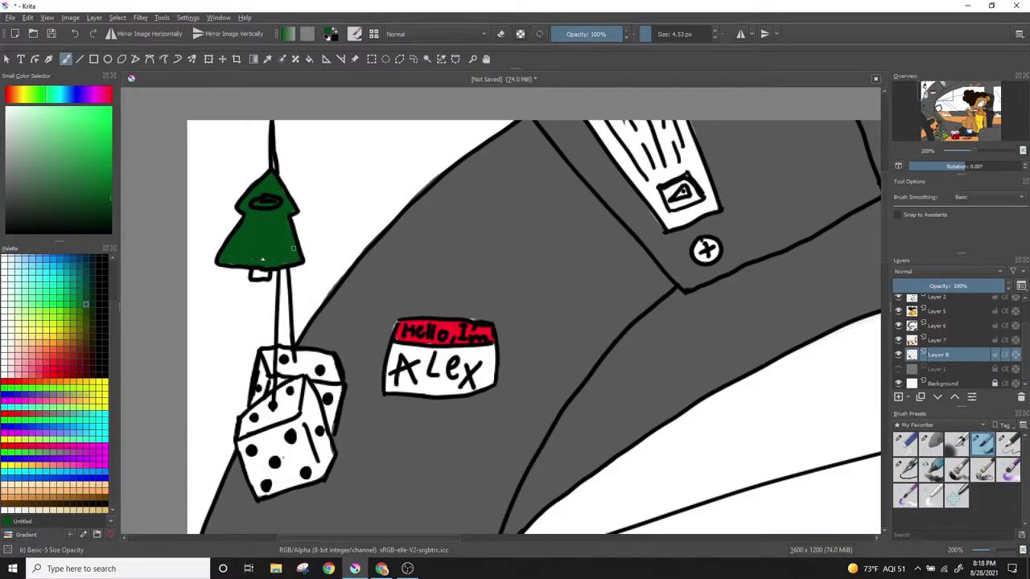
{"action": "left_click", "coordinate": [11, 366]}
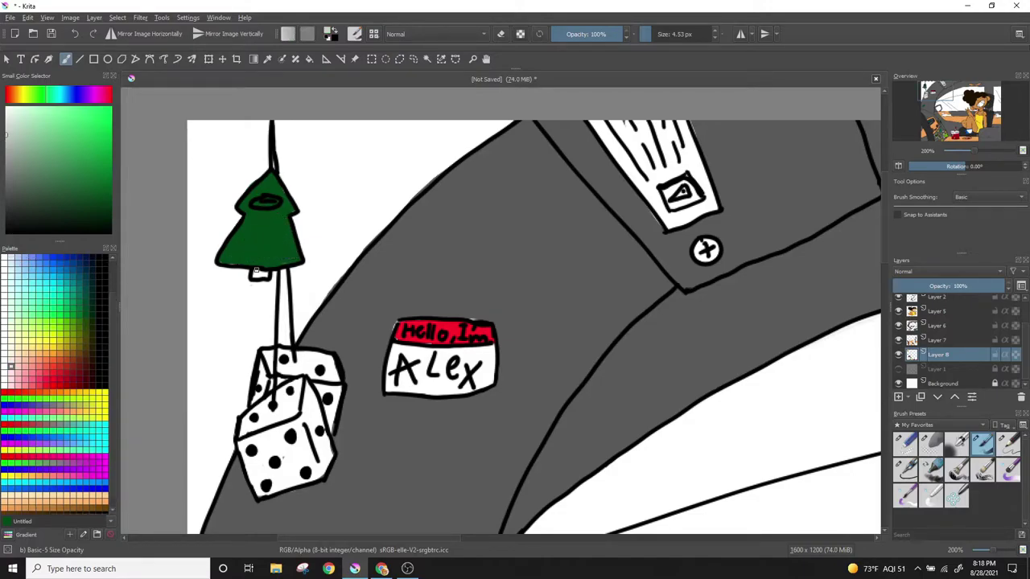
{"action": "left_click", "coordinate": [91, 327]}
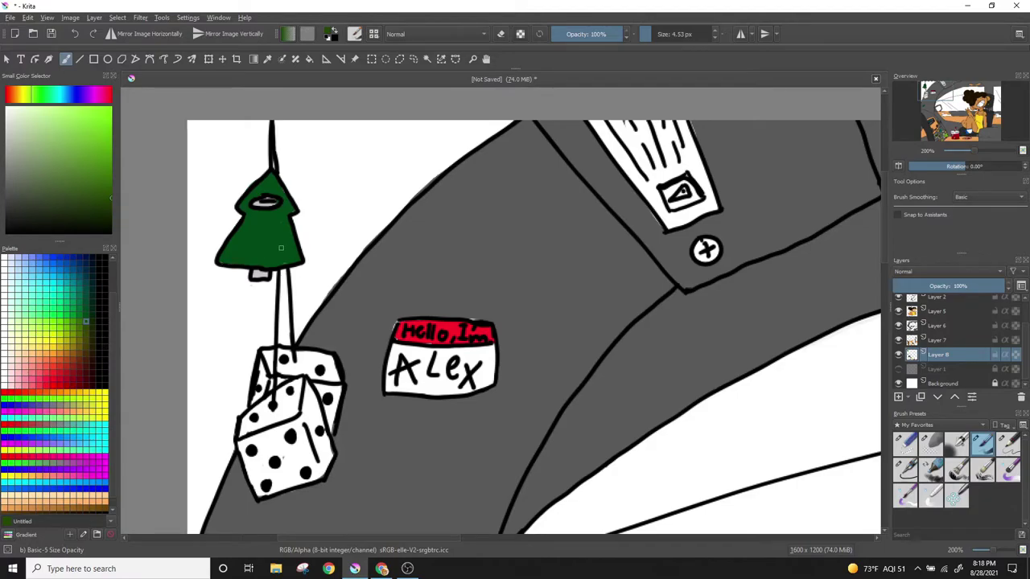
{"action": "key", "text": "minus"}
{"action": "key", "text": "minus"}
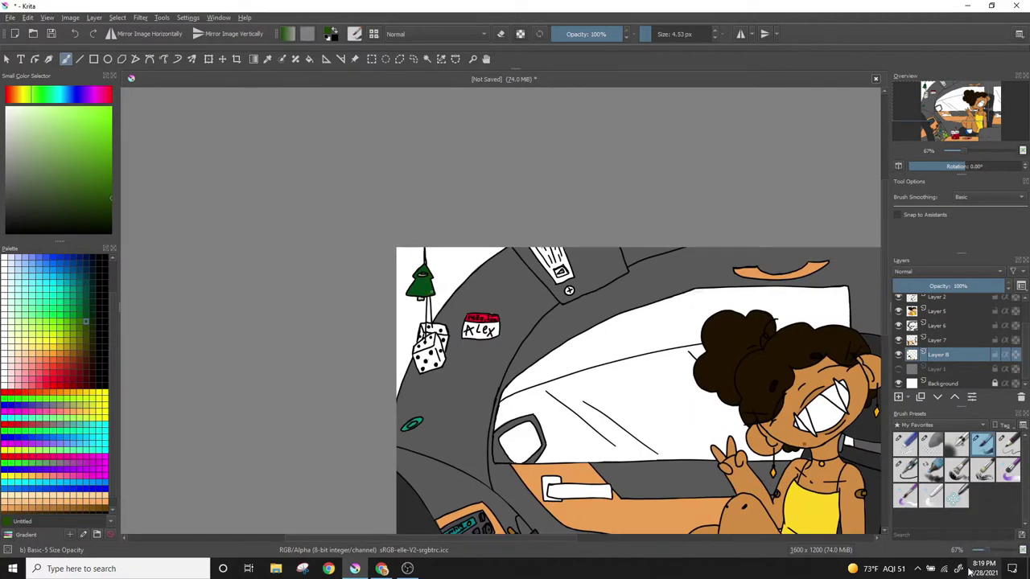
{"action": "left_click", "coordinate": [55, 343]}
{"action": "left_click", "coordinate": [66, 379]}
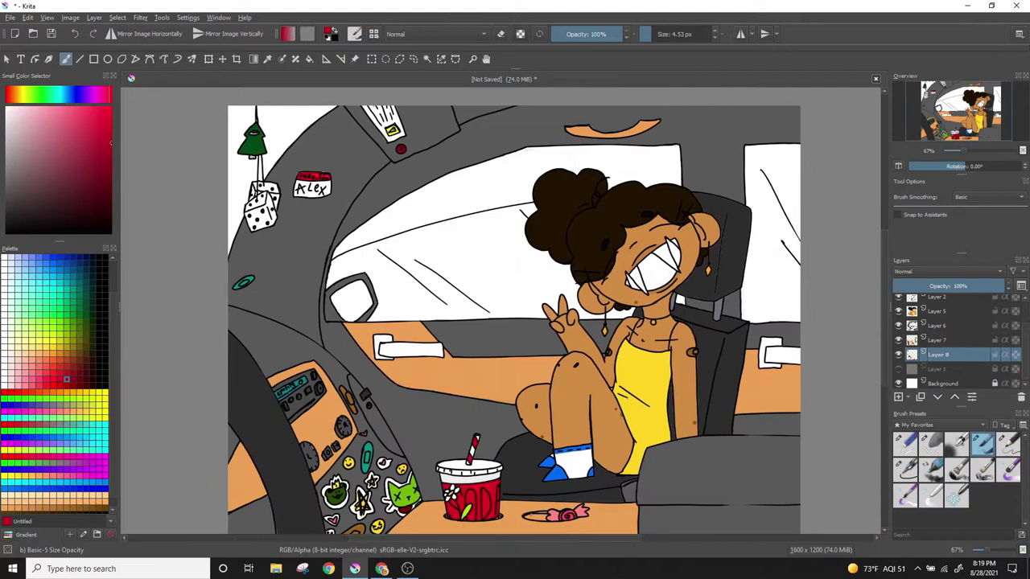
- Add a new paint layer, Layer 9, and pick light blue
{"action": "left_click", "coordinate": [94, 17]}
{"action": "left_click", "coordinate": [346, 74]}
{"action": "left_click", "coordinate": [11, 282]}
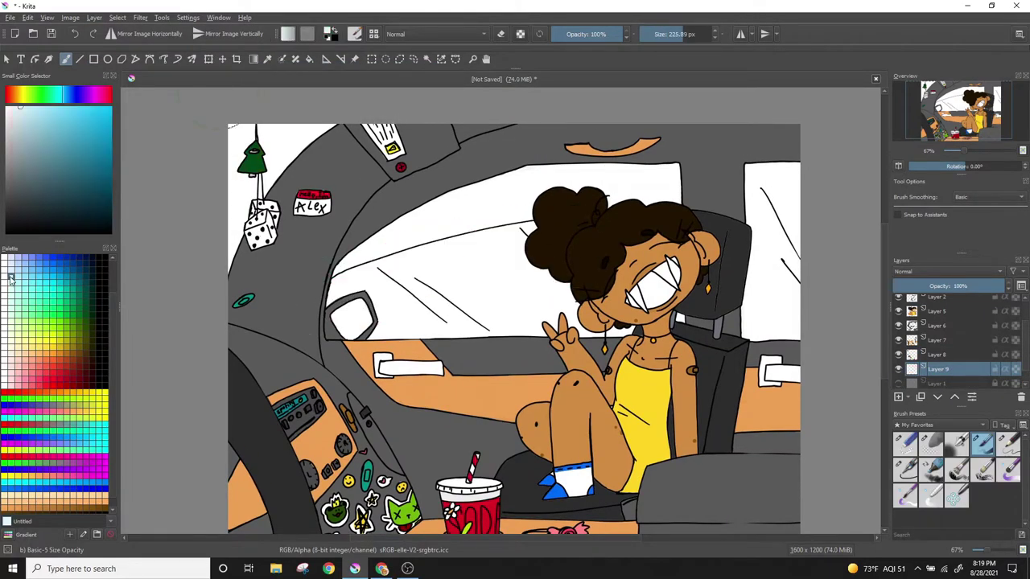
- Paint the windshield and side window light blue and shade the teeth light blue
{"action": "left_click_drag", "start_coordinate": [362, 273], "coordinate": [563, 241]}
{"action": "left_click_drag", "start_coordinate": [768, 193], "coordinate": [768, 322]}
{"action": "key", "text": "plus"}
{"action": "key", "text": "plus"}
{"action": "key", "text": "plus"}
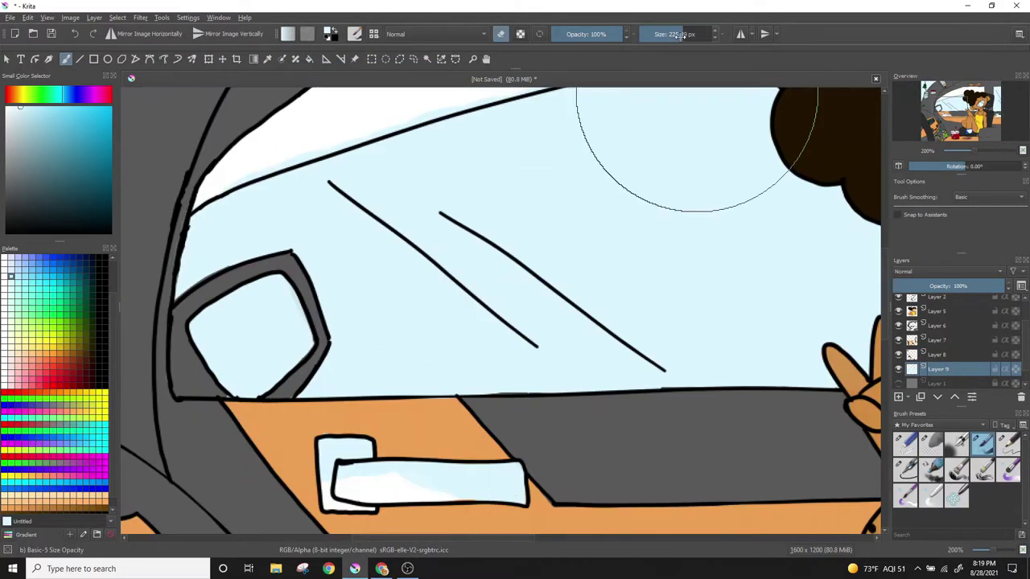
{"action": "left_click_drag", "start_coordinate": [265, 88], "coordinate": [438, 330]}
{"action": "key", "text": "bracketleft"}
{"action": "key", "text": "bracketleft"}
{"action": "key", "text": "bracketleft"}
{"action": "left_click_drag", "start_coordinate": [724, 265], "coordinate": [370, 250]}
{"action": "left_click_drag", "start_coordinate": [804, 322], "coordinate": [193, 217]}
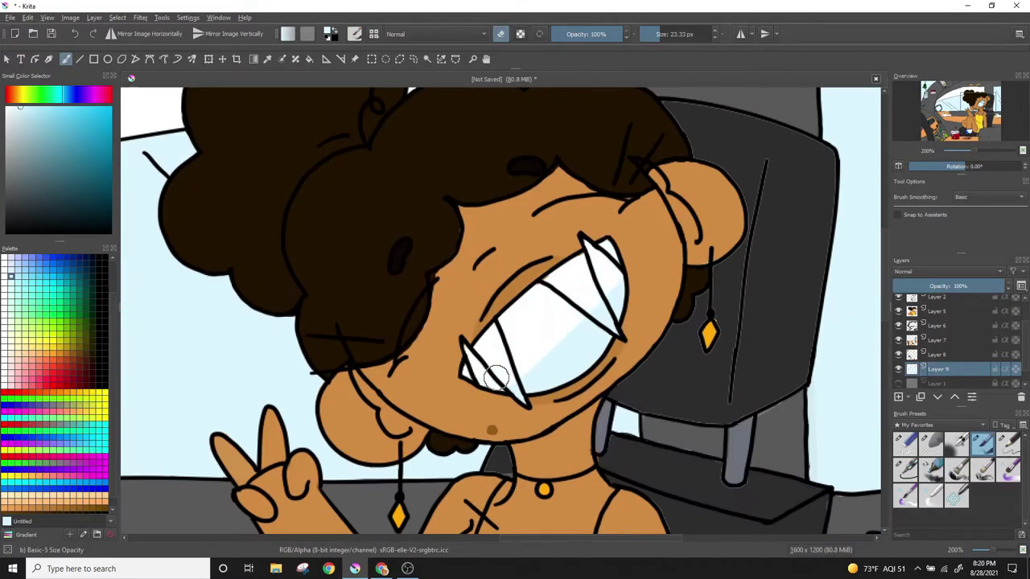
- Paint the door handle's white box black, undoing one stray stroke
{"action": "key", "text": "minus"}
{"action": "key", "text": "minus"}
{"action": "key", "text": "minus"}
{"action": "left_click_drag", "start_coordinate": [436, 545], "coordinate": [523, 545]}
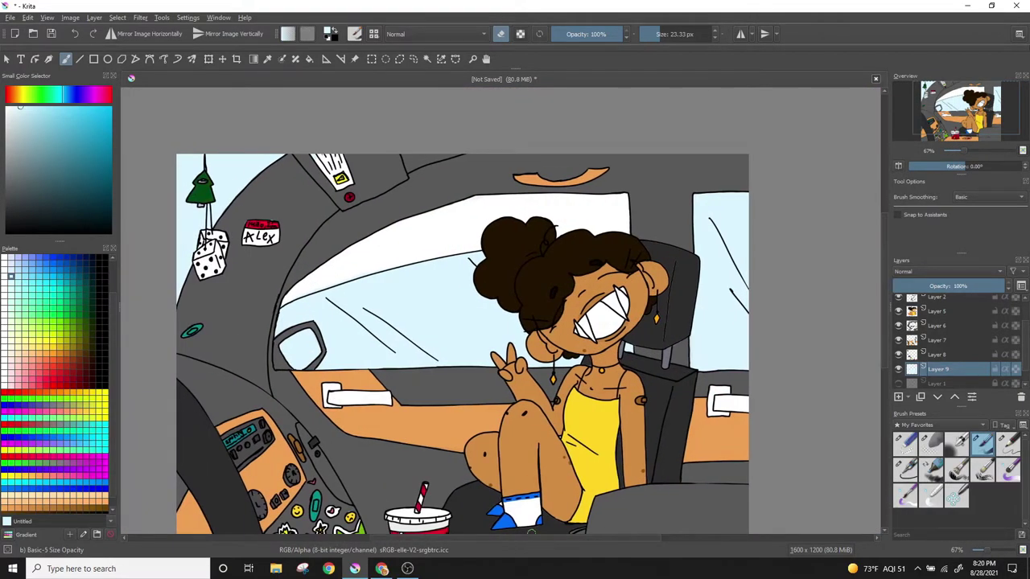
{"action": "scroll", "coordinate": [363, 349], "scroll_direction": "up", "scroll_amount": 4}
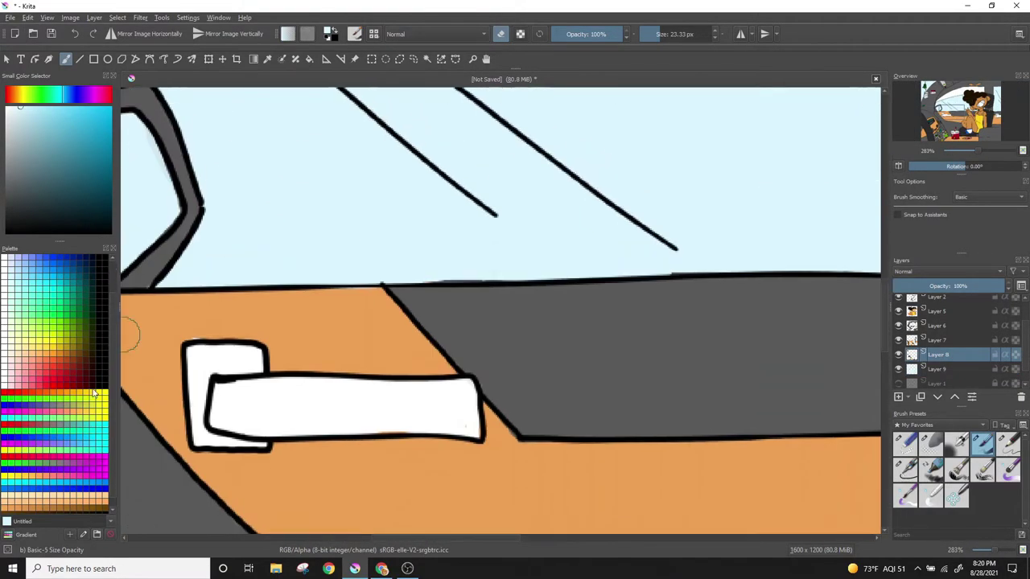
{"action": "left_click_drag", "start_coordinate": [197, 354], "coordinate": [238, 434]}
{"action": "left_click_drag", "start_coordinate": [241, 354], "coordinate": [257, 447]}
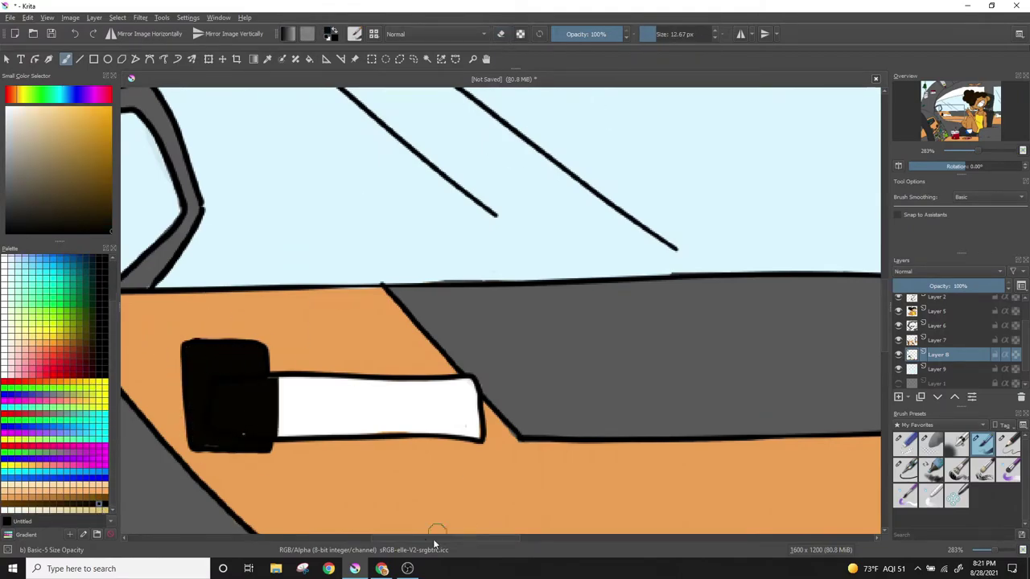
{"action": "scroll", "coordinate": [483, 322], "scroll_direction": "left", "scroll_amount": 5}
{"action": "left_click_drag", "start_coordinate": [474, 362], "coordinate": [555, 479]}
{"action": "left_click_drag", "start_coordinate": [498, 402], "coordinate": [636, 451]}
{"action": "key", "text": "ctrl+z"}
- Paint the handle bar dark grey, then settle on a layer and zoom out
{"action": "left_click", "coordinate": [563, 338], "text": "ctrl"}
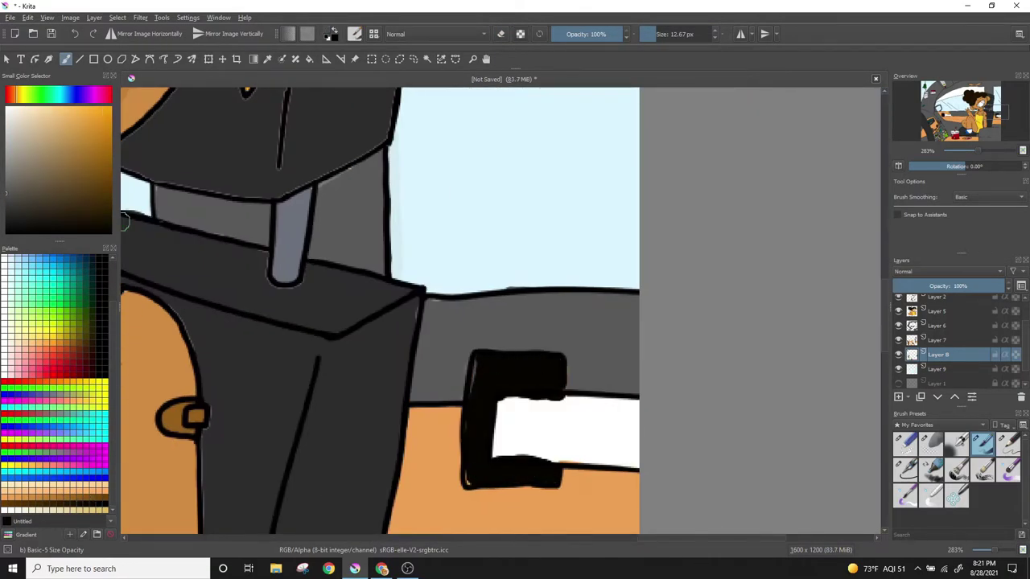
{"action": "mouse_move", "coordinate": [499, 402]}
{"action": "left_mouse_down"}
{"action": "mouse_move", "coordinate": [635, 406]}
{"action": "mouse_move", "coordinate": [497, 456]}
{"action": "left_mouse_up"}
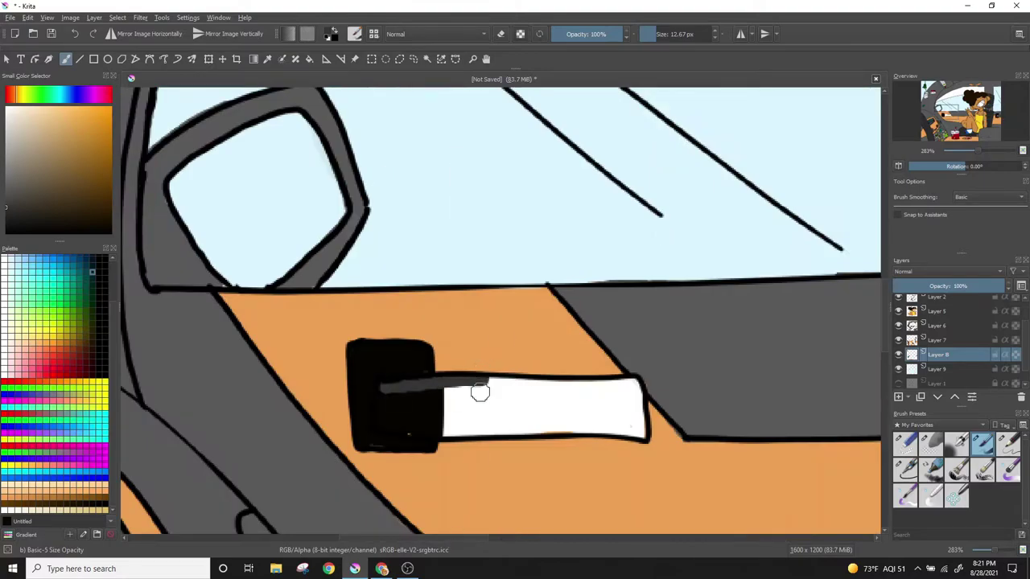
{"action": "mouse_move", "coordinate": [380, 422]}
{"action": "left_mouse_down"}
{"action": "mouse_move", "coordinate": [514, 410]}
{"action": "mouse_move", "coordinate": [619, 422]}
{"action": "mouse_move", "coordinate": [581, 429]}
{"action": "left_mouse_up"}
{"action": "key", "text": "Page_Up"}
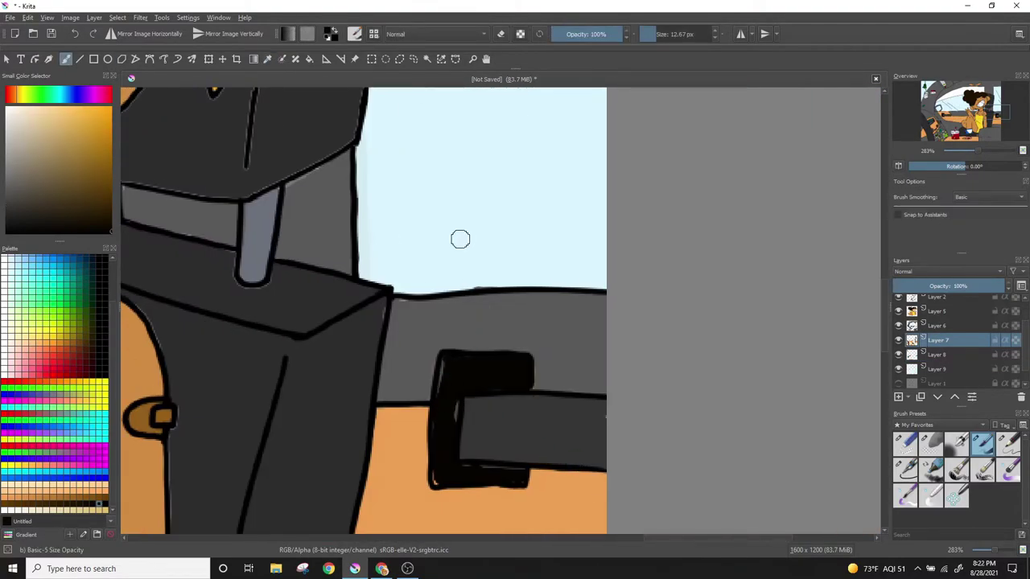
{"action": "key", "text": "Page_Down"}
{"action": "key", "text": "Page_Down"}
{"action": "key", "text": "Page_Up"}
{"action": "key", "text": "Page_Up"}
{"action": "key", "text": "Page_Down"}
{"action": "key", "text": "Page_Down"}
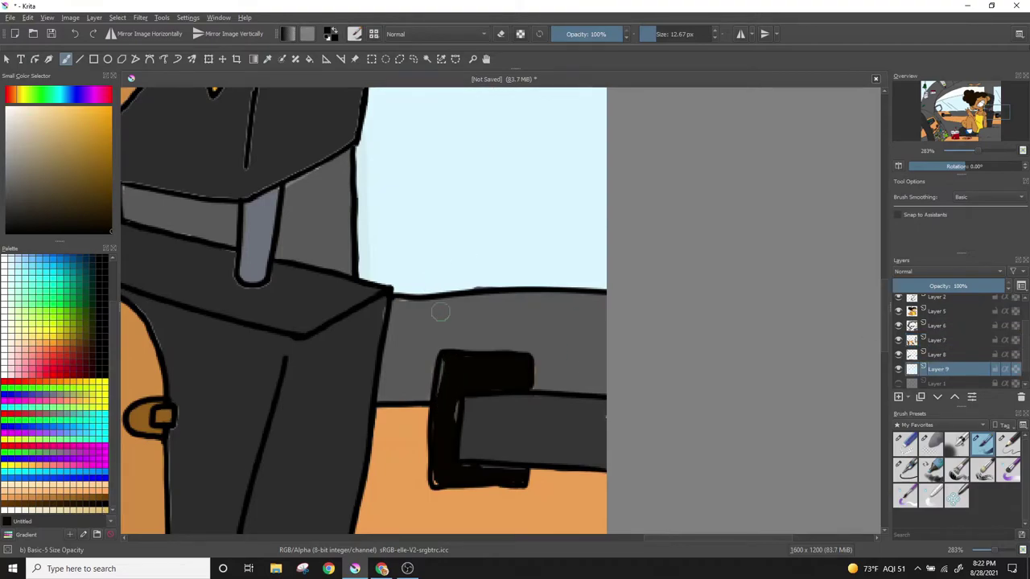
{"action": "key", "text": "Page_Up"}
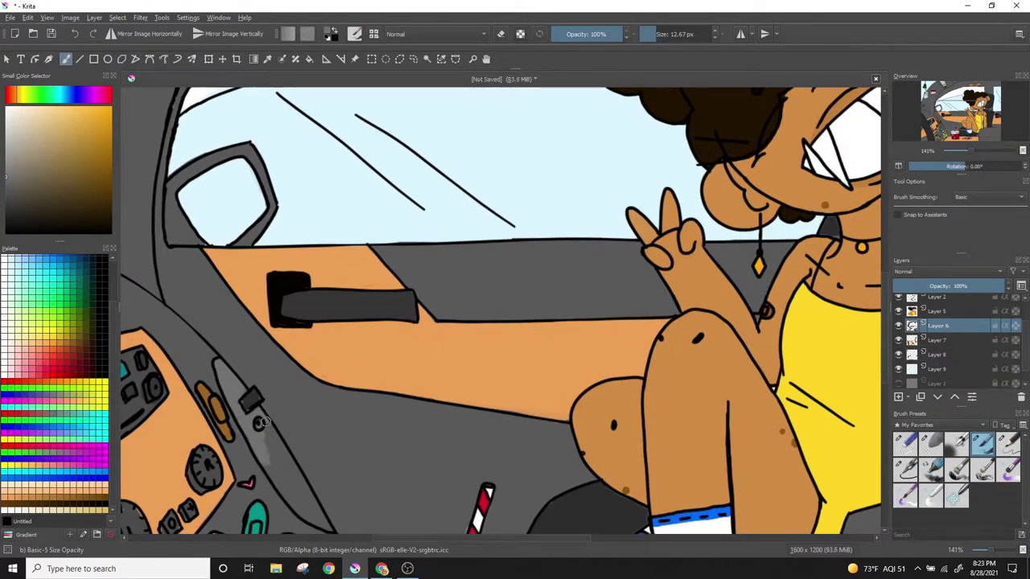
{"action": "left_click", "coordinate": [989, 553]}
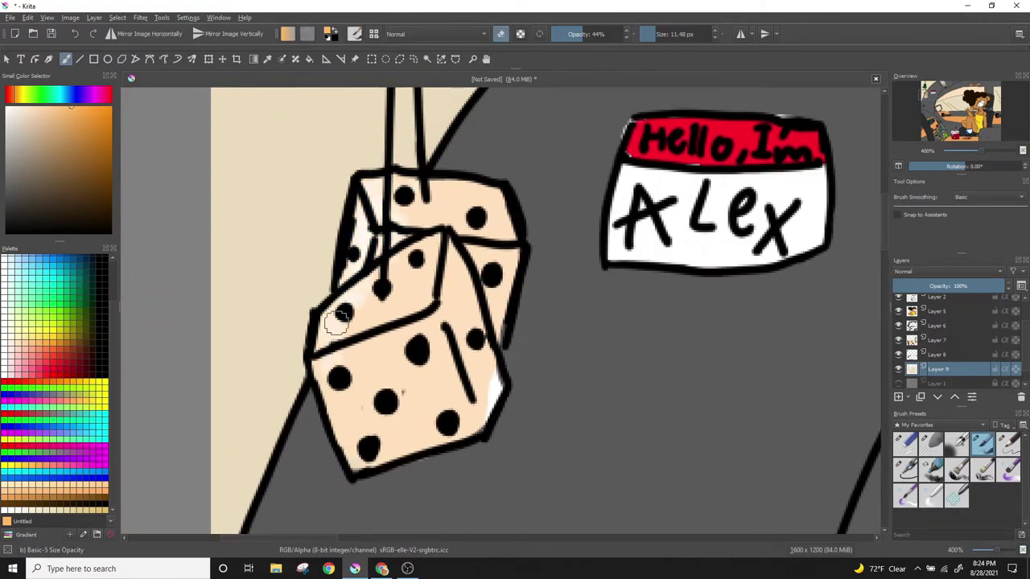
- Whiten the peach shading on the front and back fuzzy dice
{"action": "mouse_move", "coordinate": [336, 322]}
{"action": "left_mouse_down"}
{"action": "mouse_move", "coordinate": [378, 290]}
{"action": "mouse_move", "coordinate": [391, 404]}
{"action": "mouse_move", "coordinate": [432, 384]}
{"action": "mouse_move", "coordinate": [377, 426]}
{"action": "left_mouse_up"}
{"action": "mouse_move", "coordinate": [465, 342]}
{"action": "left_mouse_down"}
{"action": "mouse_move", "coordinate": [450, 261]}
{"action": "mouse_move", "coordinate": [494, 354]}
{"action": "left_mouse_up"}
{"action": "left_click_drag", "start_coordinate": [474, 249], "coordinate": [498, 322]}
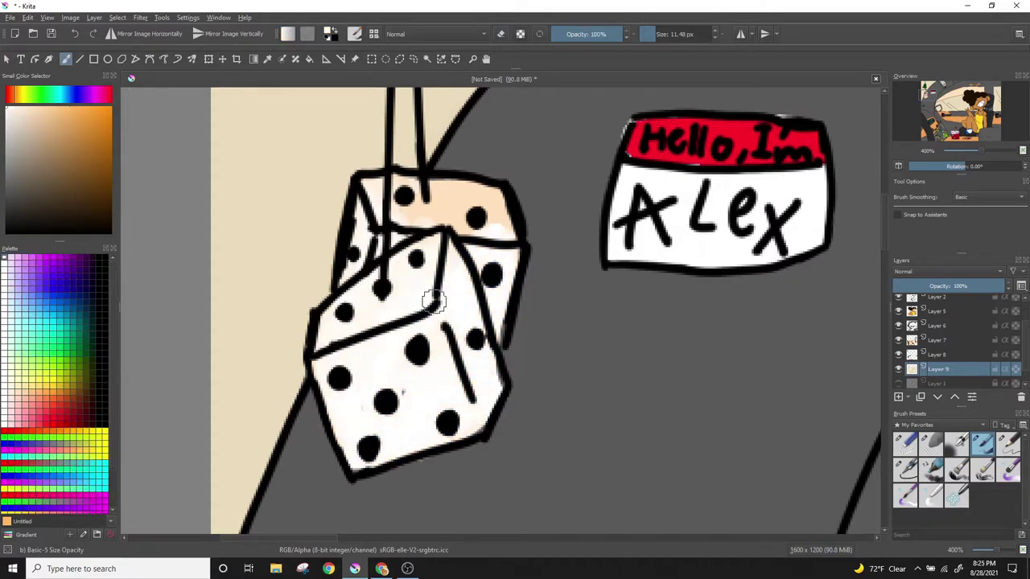
{"action": "left_click_drag", "start_coordinate": [362, 185], "coordinate": [454, 239]}
{"action": "left_click_drag", "start_coordinate": [957, 550], "coordinate": [980, 552]}
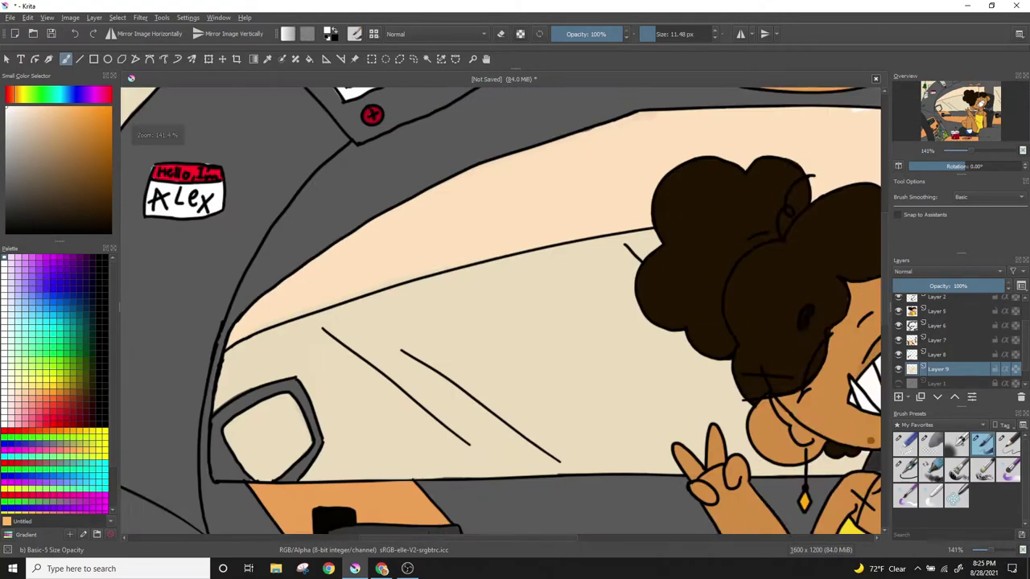
- Paint a green tree with a brown trunk reflected in the side mirror
{"action": "key", "text": "Page_Up"}
{"action": "left_click", "coordinate": [34, 95]}
{"action": "left_click", "coordinate": [33, 138]}
{"action": "left_click_drag", "start_coordinate": [406, 450], "coordinate": [416, 426]}
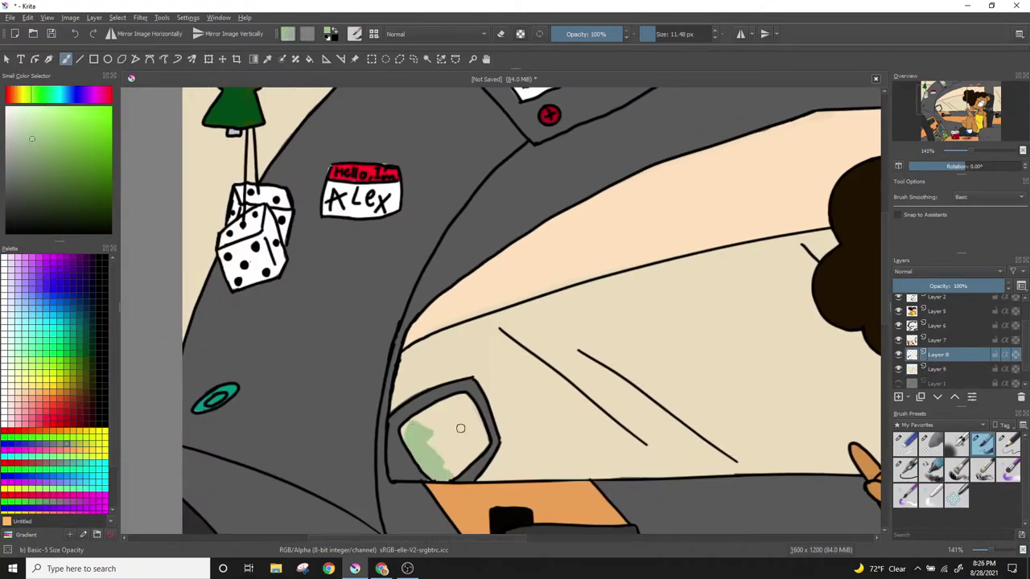
{"action": "left_click", "coordinate": [21, 95]}
{"action": "left_click", "coordinate": [43, 148]}
{"action": "scroll", "coordinate": [997, 550], "scroll_direction": "down", "scroll_amount": 3}
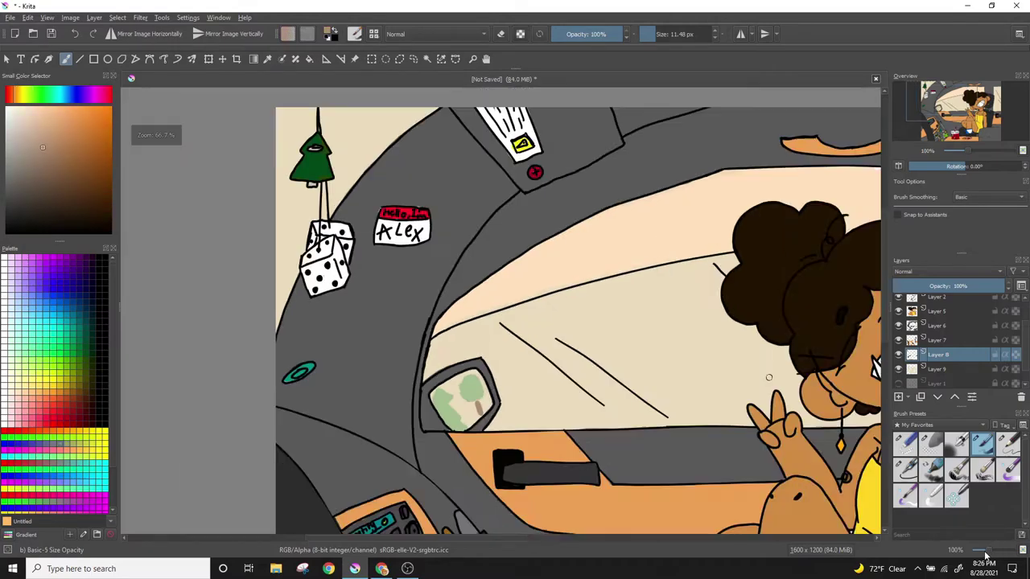
{"action": "scroll", "coordinate": [997, 550], "scroll_direction": "down", "scroll_amount": 3}
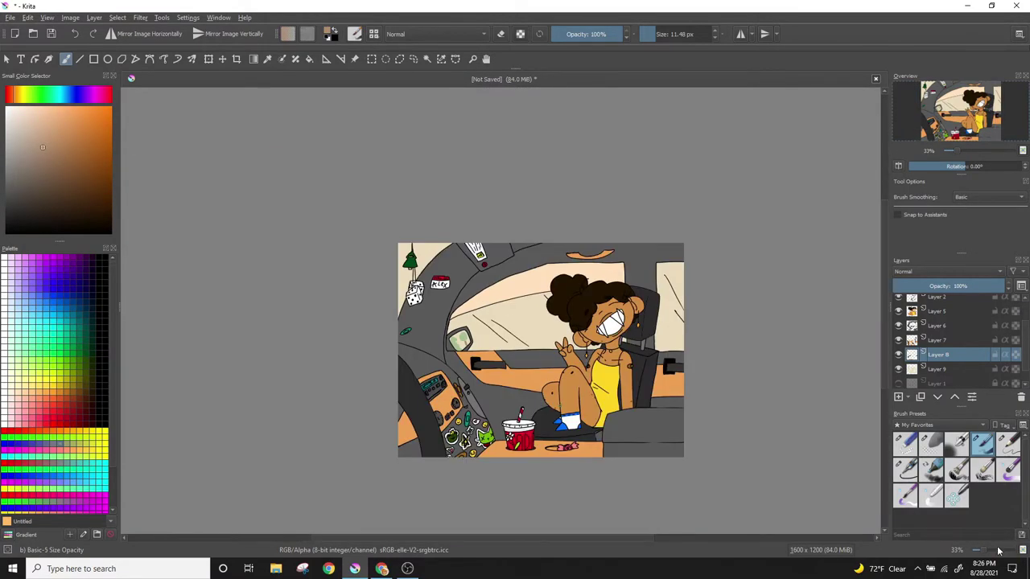
{"action": "scroll", "coordinate": [997, 550], "scroll_direction": "up", "scroll_amount": 5}
- Create Layer 10 and move it higher in the layer stack
{"action": "left_click", "coordinate": [94, 16]}
{"action": "left_click", "coordinate": [305, 81]}
{"action": "mouse_move", "coordinate": [940, 363]}
{"action": "left_mouse_down"}
{"action": "mouse_move", "coordinate": [965, 312]}
{"action": "mouse_move", "coordinate": [960, 299]}
{"action": "left_mouse_up"}
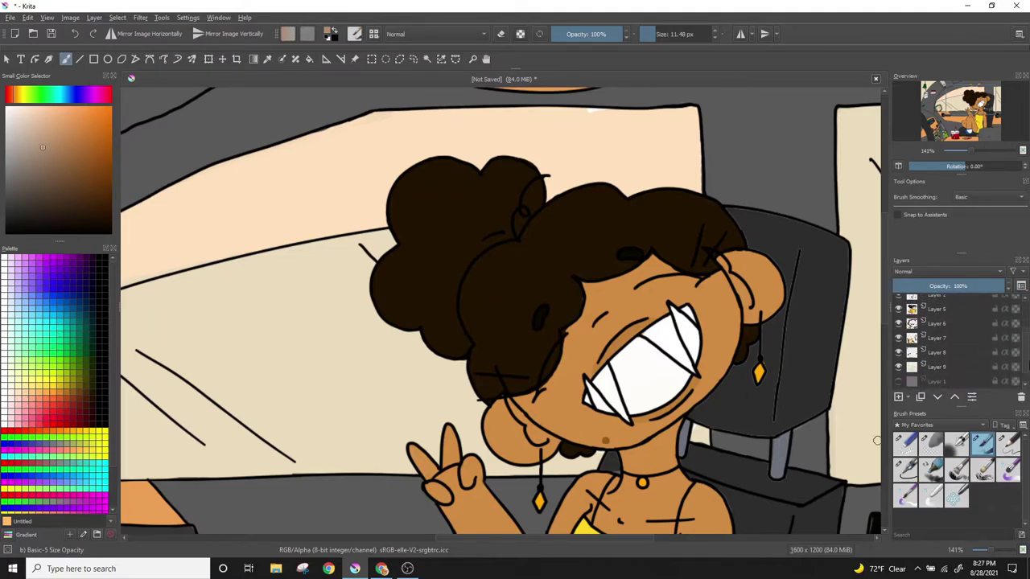
- Shade the girl's upper and left teeth with a light grey
{"action": "left_click", "coordinate": [627, 369], "text": "ctrl"}
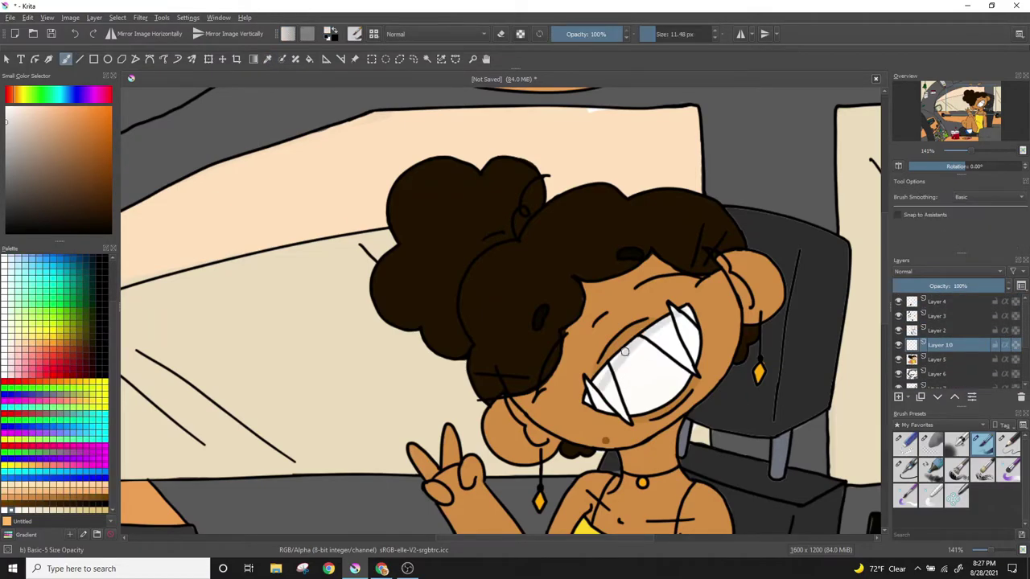
{"action": "scroll", "coordinate": [598, 387], "scroll_direction": "up", "scroll_amount": 3}
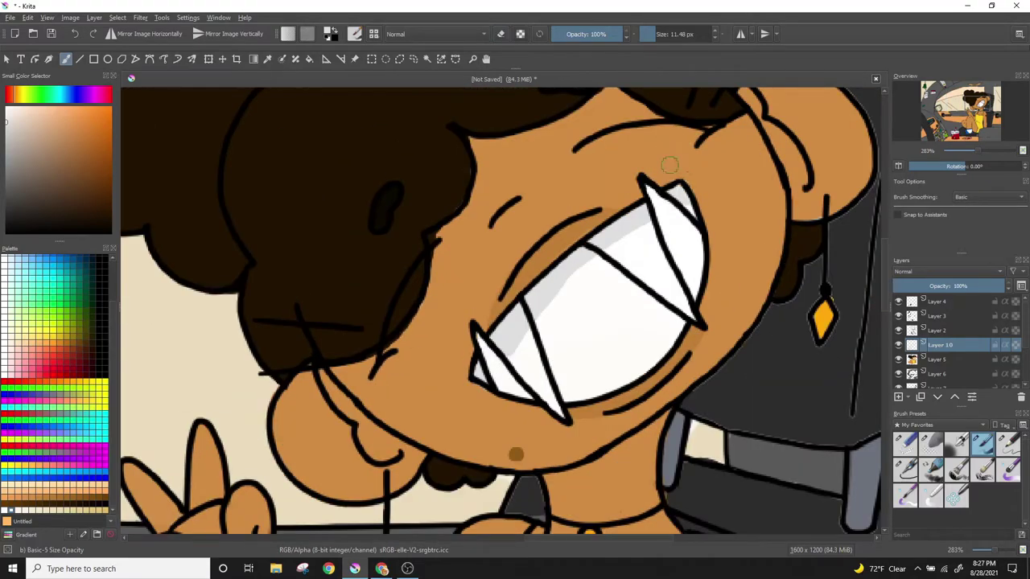
{"action": "left_click_drag", "start_coordinate": [675, 258], "coordinate": [533, 297]}
{"action": "scroll", "coordinate": [626, 211], "scroll_direction": "down", "scroll_amount": 5}
{"action": "scroll", "coordinate": [563, 281], "scroll_direction": "up", "scroll_amount": 7}
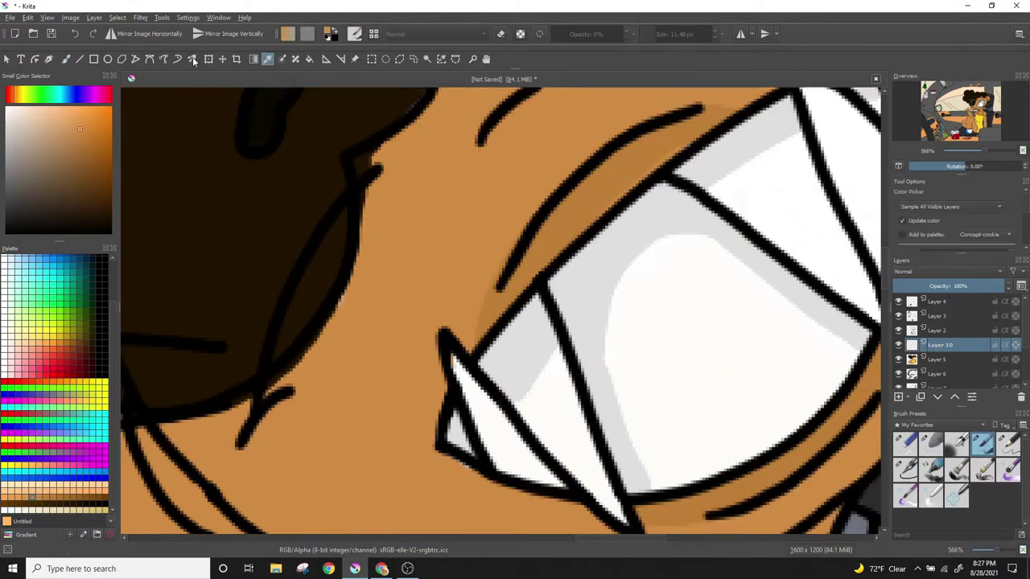
{"action": "scroll", "coordinate": [510, 300], "scroll_direction": "down", "scroll_amount": 3}
{"action": "scroll", "coordinate": [510, 300], "scroll_direction": "up", "scroll_amount": 3}
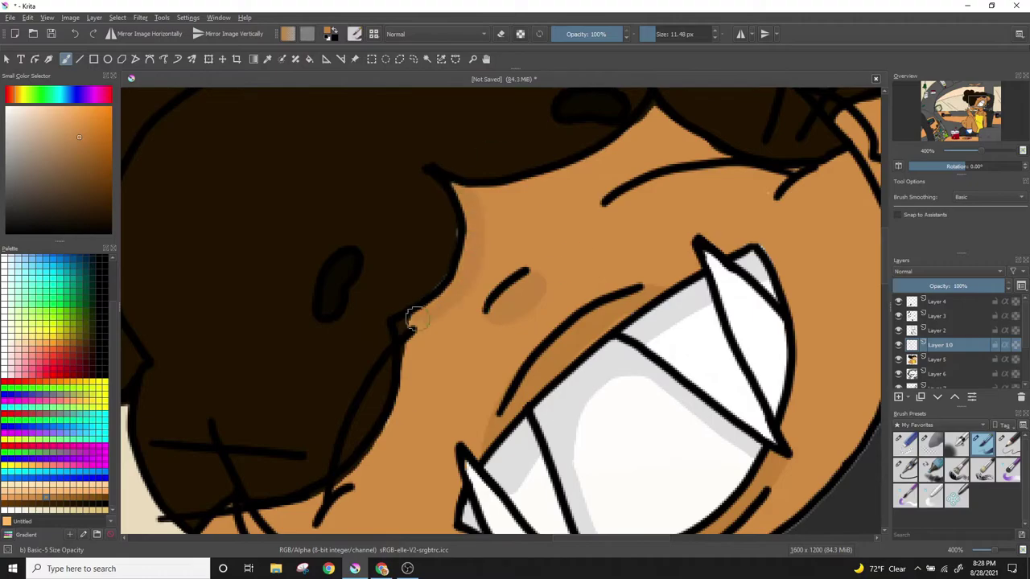
{"action": "scroll", "coordinate": [409, 315], "scroll_direction": "down", "scroll_amount": 3}
{"action": "scroll", "coordinate": [292, 440], "scroll_direction": "down", "scroll_amount": 1}
{"action": "scroll", "coordinate": [292, 440], "scroll_direction": "up", "scroll_amount": 3}
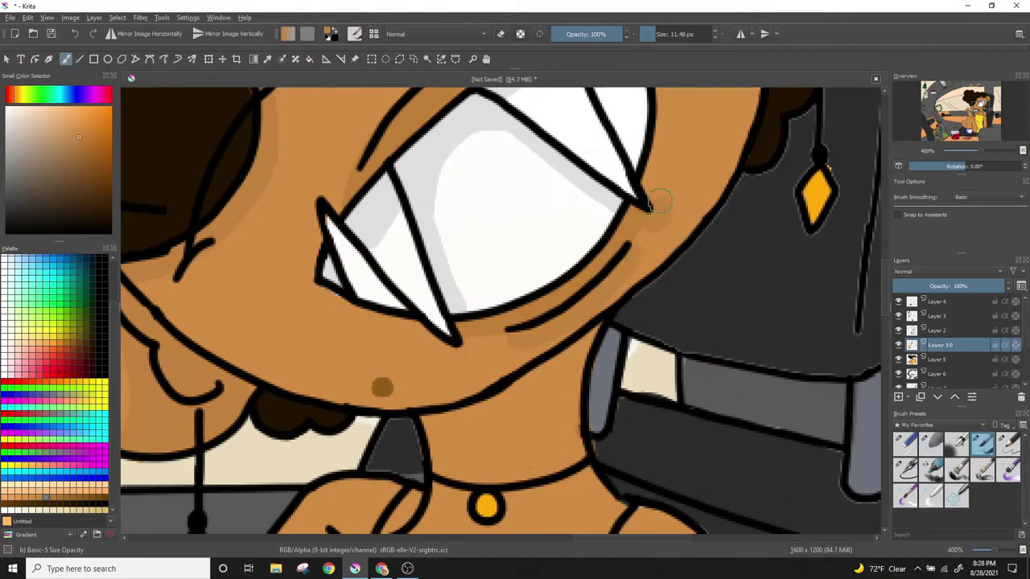
{"action": "scroll", "coordinate": [659, 201], "scroll_direction": "up", "scroll_amount": 3}
{"action": "scroll", "coordinate": [732, 157], "scroll_direction": "down", "scroll_amount": 5}
{"action": "scroll", "coordinate": [483, 362], "scroll_direction": "up", "scroll_amount": 3}
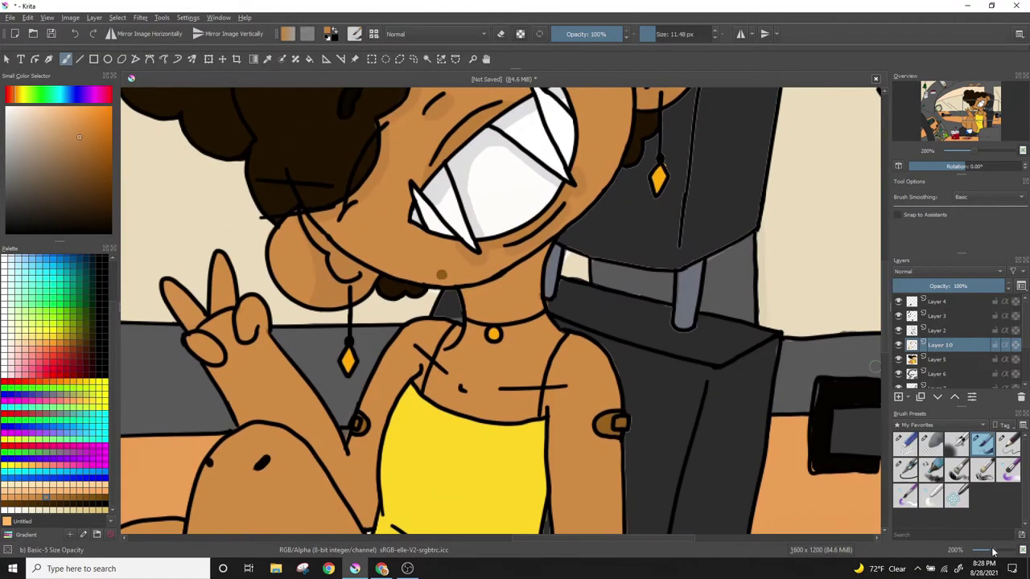
{"action": "scroll", "coordinate": [483, 386], "scroll_direction": "up", "scroll_amount": 3}
{"action": "scroll", "coordinate": [480, 404], "scroll_direction": "up", "scroll_amount": 2}
{"action": "scroll", "coordinate": [480, 404], "scroll_direction": "down", "scroll_amount": 1}
{"action": "scroll", "coordinate": [446, 249], "scroll_direction": "down", "scroll_amount": 1}
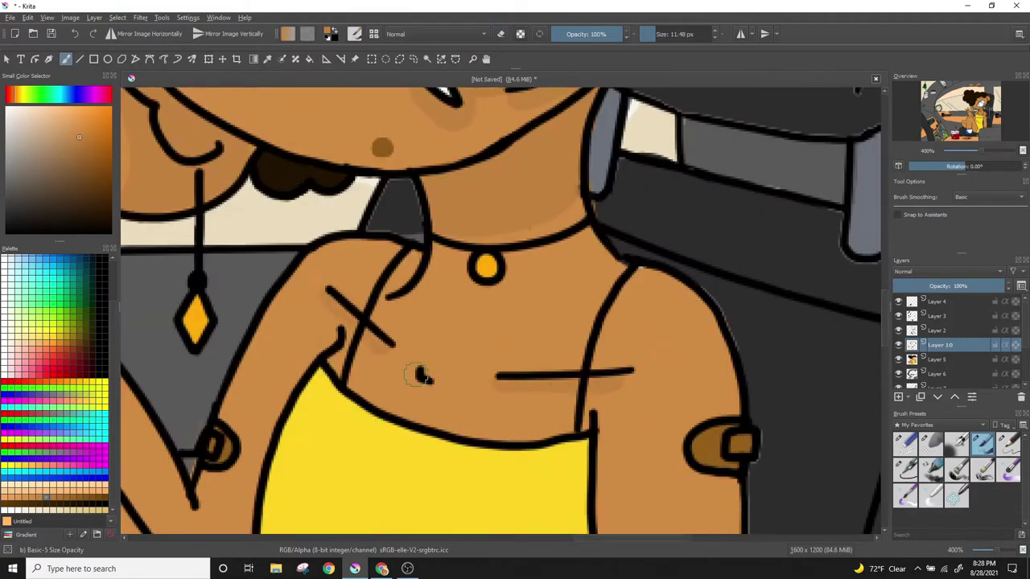
{"action": "scroll", "coordinate": [446, 249], "scroll_direction": "down", "scroll_amount": 2}
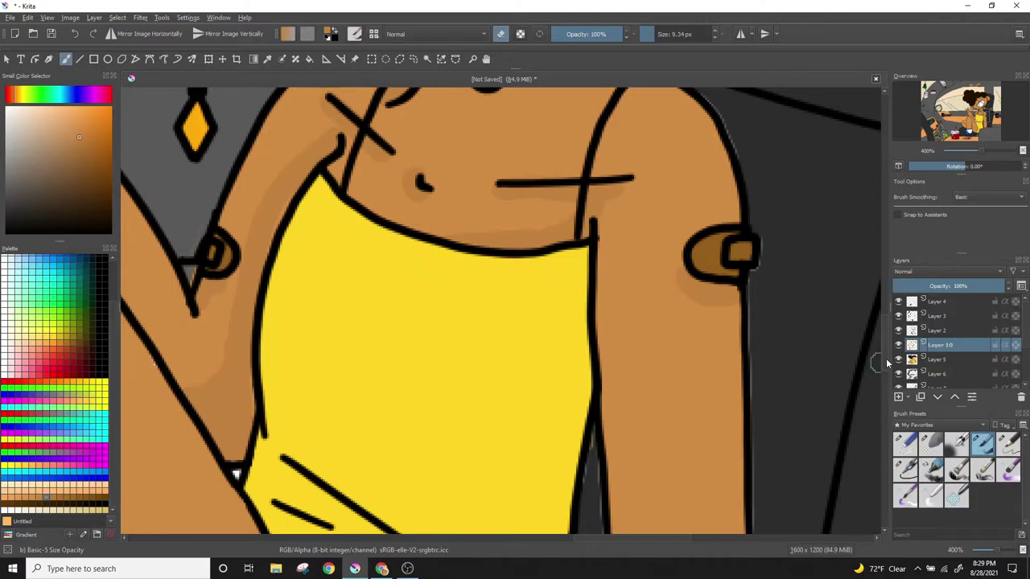
{"action": "scroll", "coordinate": [887, 364], "scroll_direction": "up", "scroll_amount": 4}
{"action": "scroll", "coordinate": [581, 363], "scroll_direction": "down", "scroll_amount": 14}
{"action": "scroll", "coordinate": [765, 450], "scroll_direction": "down", "scroll_amount": 3}
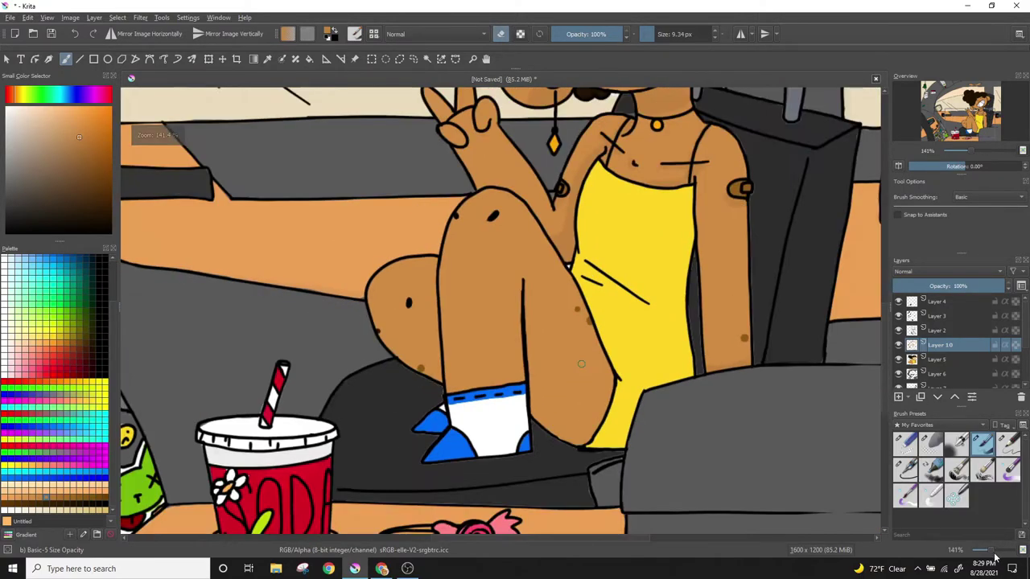
{"action": "scroll", "coordinate": [995, 555], "scroll_direction": "down", "scroll_amount": 1}
{"action": "scroll", "coordinate": [987, 549], "scroll_direction": "up", "scroll_amount": 2}
{"action": "scroll", "coordinate": [563, 362], "scroll_direction": "down", "scroll_amount": 1}
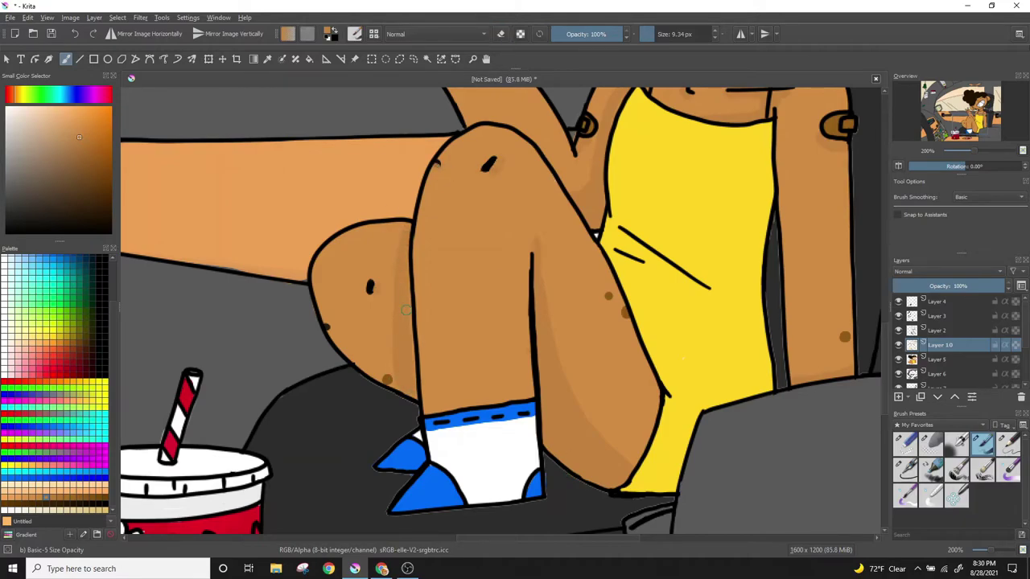
- At 200% zoom, sample the shoe's blue and the top's yellow, then frame the face and hand
{"action": "left_click", "coordinate": [988, 550]}
{"action": "left_click", "coordinate": [408, 466], "text": "ctrl"}
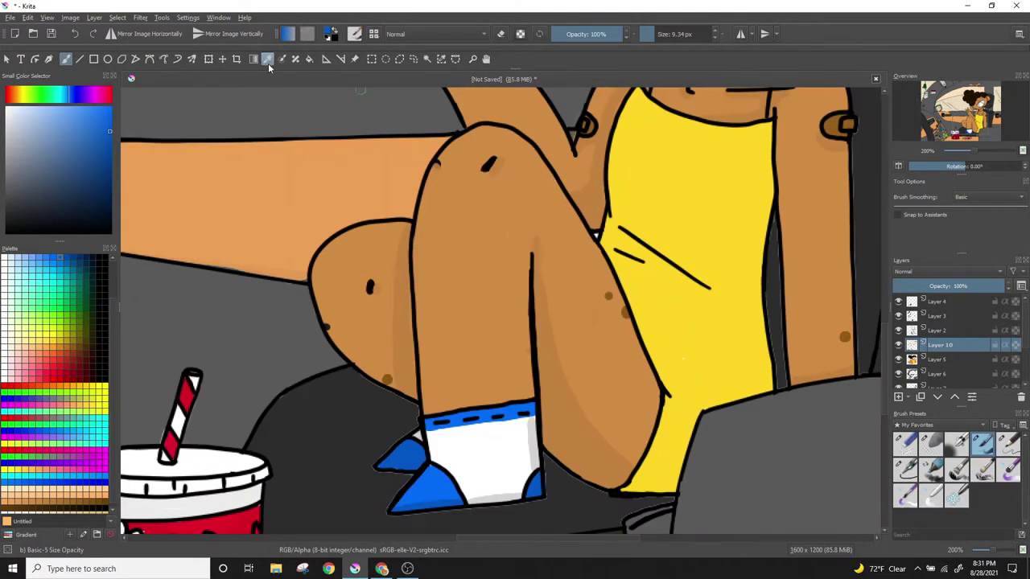
{"action": "left_click", "coordinate": [625, 232], "text": "ctrl"}
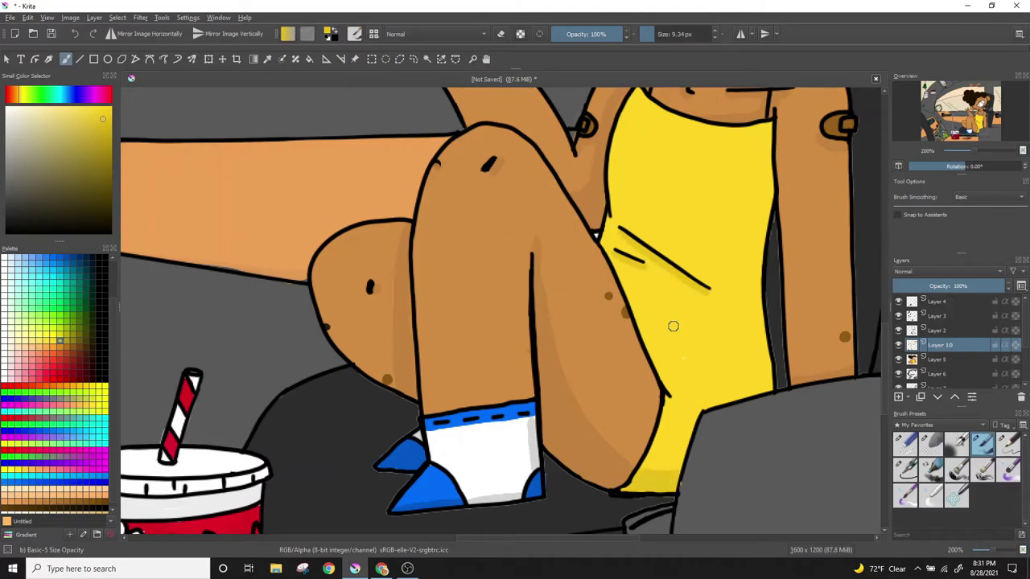
{"action": "left_click_drag", "start_coordinate": [672, 326], "coordinate": [560, 479]}
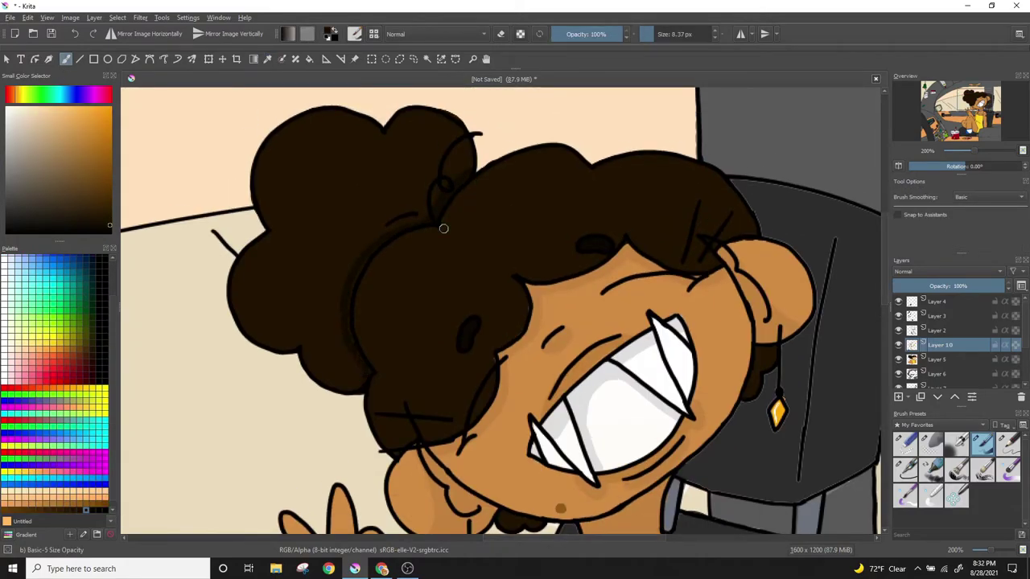
{"action": "scroll", "coordinate": [841, 228], "scroll_direction": "down", "scroll_amount": 3}
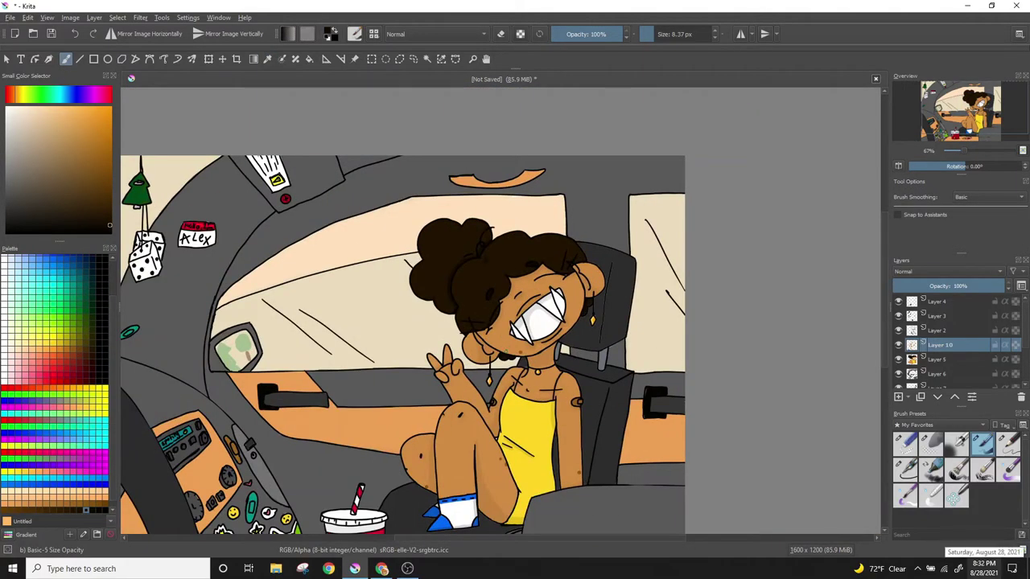
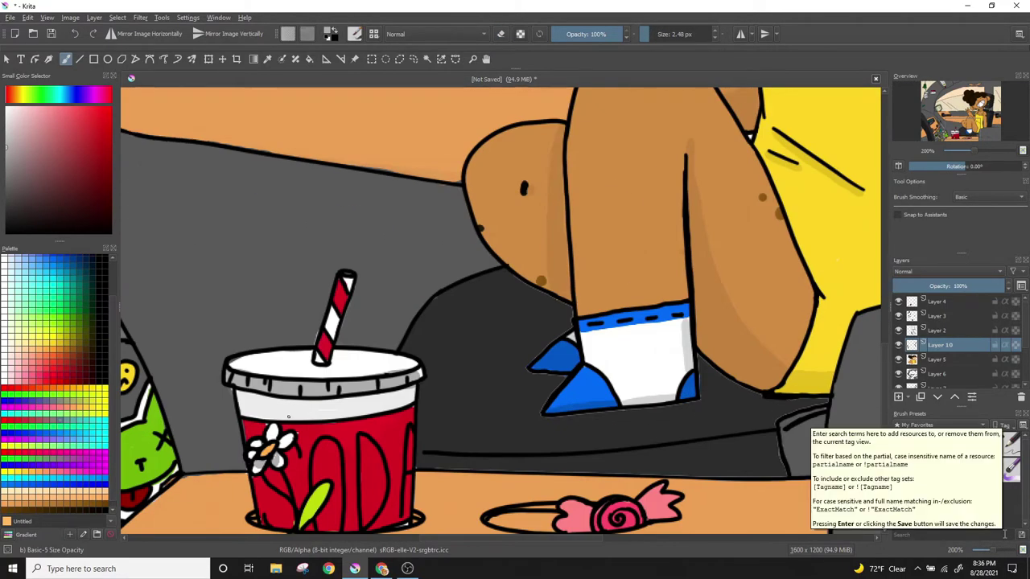
- Pick a red swatch and shade the left side of the drink cup darker
{"action": "scroll", "coordinate": [236, 391], "scroll_direction": "down", "scroll_amount": 2}
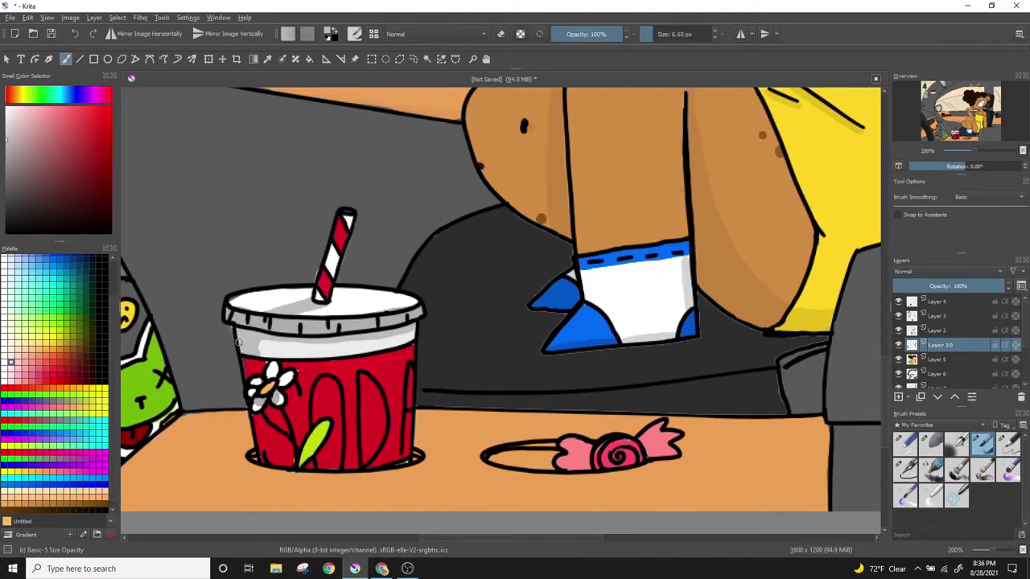
{"action": "left_click", "coordinate": [59, 374]}
{"action": "mouse_move", "coordinate": [293, 396]}
{"action": "left_mouse_down"}
{"action": "mouse_move", "coordinate": [298, 439]}
{"action": "mouse_move", "coordinate": [287, 367]}
{"action": "left_mouse_up"}
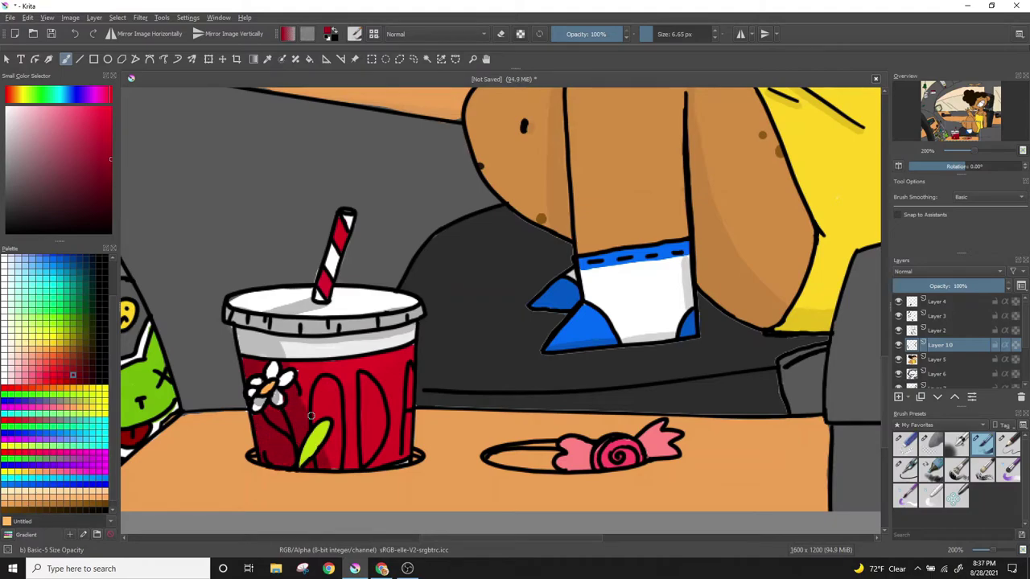
{"action": "scroll", "coordinate": [322, 279], "scroll_direction": "down", "scroll_amount": 5}
{"action": "scroll", "coordinate": [321, 279], "scroll_direction": "up", "scroll_amount": 3}
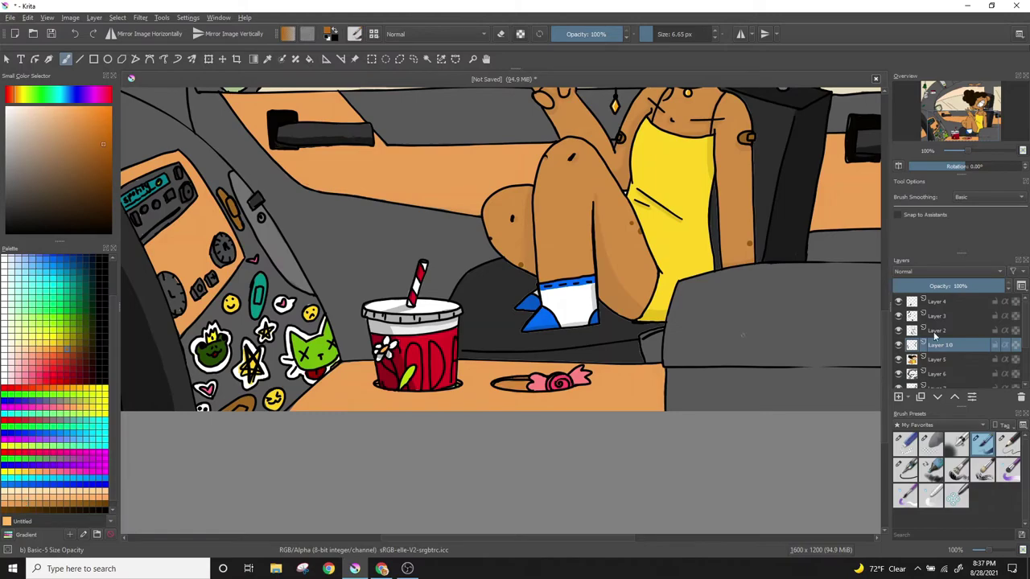
{"action": "scroll", "coordinate": [627, 258], "scroll_direction": "up", "scroll_amount": 2}
- Try darker grey seat shading, undo it, and paint a dark line along the seat's bottom edge
{"action": "left_click_drag", "start_coordinate": [515, 273], "coordinate": [748, 322]}
{"action": "left_click_drag", "start_coordinate": [507, 362], "coordinate": [748, 314]}
{"action": "scroll", "coordinate": [664, 189], "scroll_direction": "up", "scroll_amount": 2}
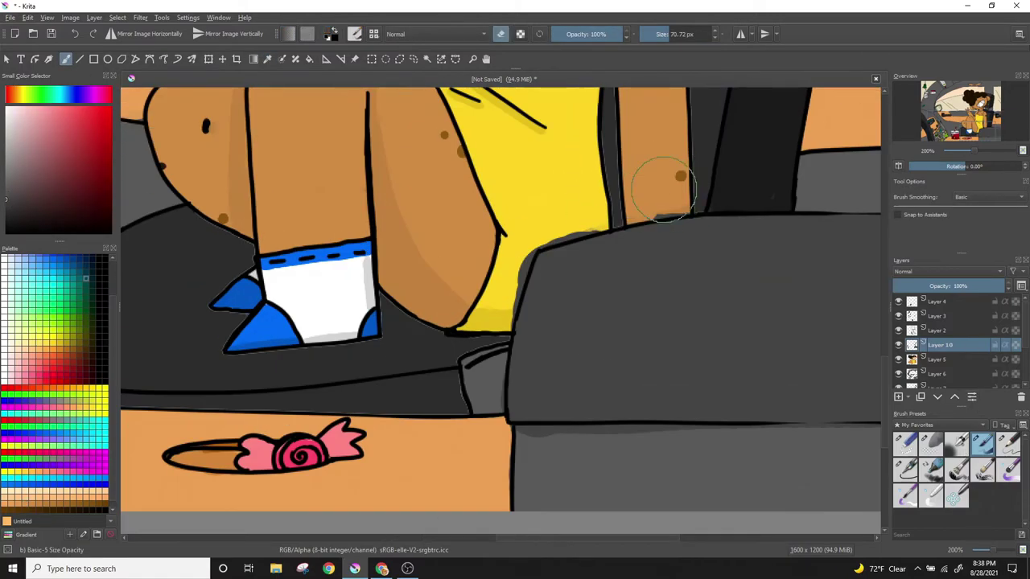
{"action": "key", "text": "ctrl+z"}
{"action": "mouse_move", "coordinate": [724, 257]}
{"action": "left_mouse_down"}
{"action": "mouse_move", "coordinate": [561, 269]}
{"action": "mouse_move", "coordinate": [636, 329]}
{"action": "mouse_move", "coordinate": [569, 243]}
{"action": "left_mouse_up"}
{"action": "key", "text": "ctrl+z"}
{"action": "scroll", "coordinate": [697, 546], "scroll_direction": "left", "scroll_amount": 1}
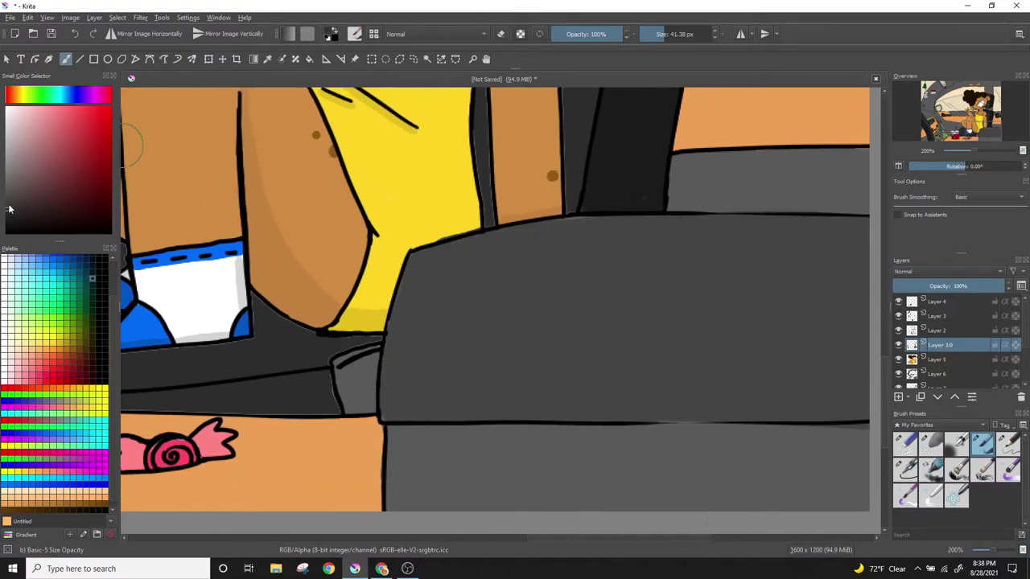
{"action": "mouse_move", "coordinate": [455, 428]}
{"action": "left_mouse_down"}
{"action": "mouse_move", "coordinate": [637, 429]}
{"action": "mouse_move", "coordinate": [427, 434]}
{"action": "left_mouse_up"}
- Paint dark grey shadows under the blue shoe and along the seat's bottom
{"action": "key", "text": "minus"}
{"action": "key", "text": "minus"}
{"action": "key", "text": "minus"}
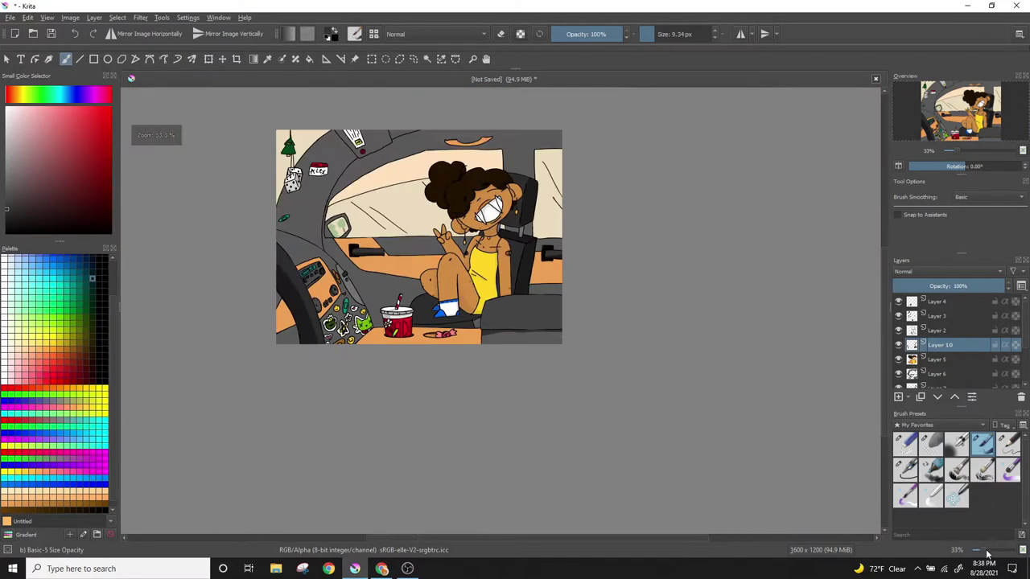
{"action": "key", "text": "plus"}
{"action": "key", "text": "plus"}
{"action": "key", "text": "plus"}
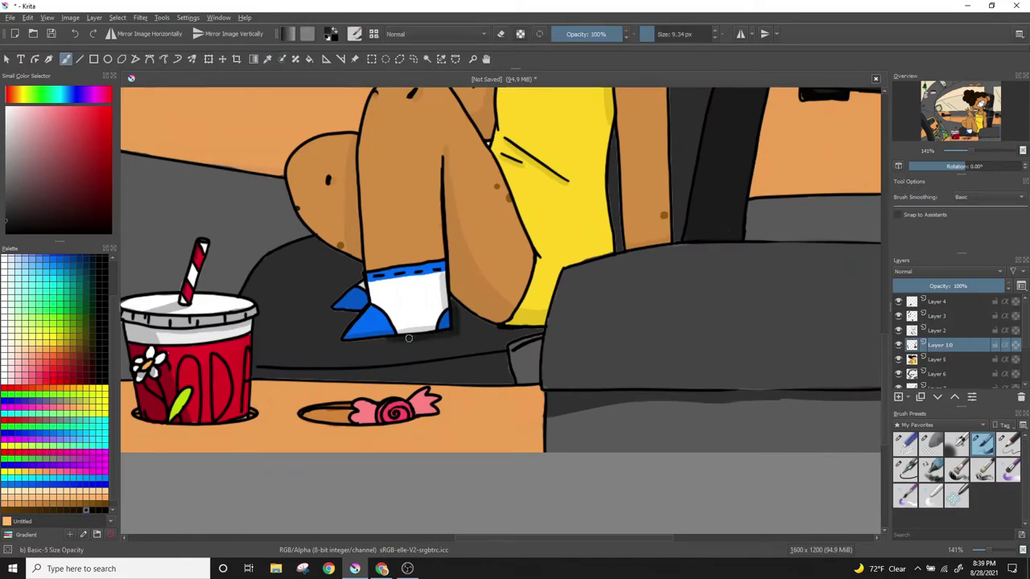
{"action": "left_click_drag", "start_coordinate": [408, 338], "coordinate": [337, 335]}
{"action": "left_click_drag", "start_coordinate": [507, 362], "coordinate": [478, 369]}
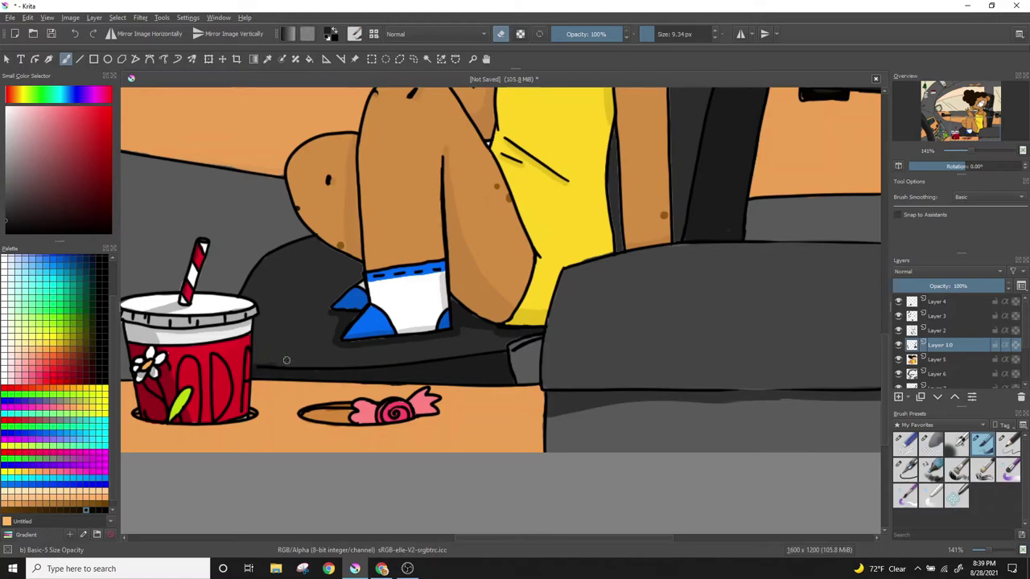
- Add a thin light highlight stroke on the seat area
{"action": "scroll", "coordinate": [287, 359], "scroll_direction": "down", "scroll_amount": 5}
{"action": "scroll", "coordinate": [287, 359], "scroll_direction": "up", "scroll_amount": 5}
{"action": "scroll", "coordinate": [570, 436], "scroll_direction": "up", "scroll_amount": 5}
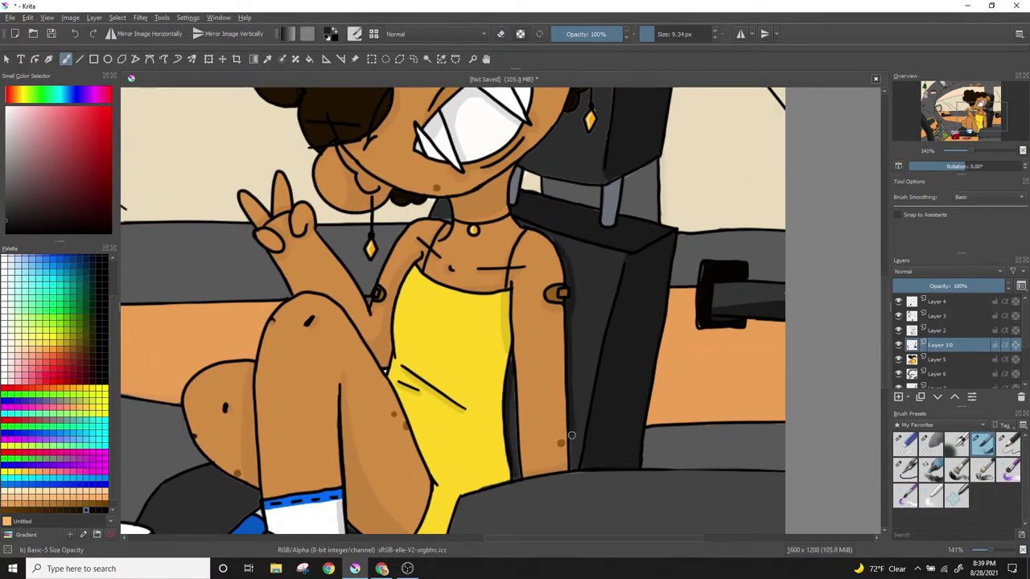
{"action": "scroll", "coordinate": [547, 316], "scroll_direction": "up", "scroll_amount": 3}
{"action": "scroll", "coordinate": [56, 362], "scroll_direction": "up", "scroll_amount": 3}
{"action": "left_click_drag", "start_coordinate": [605, 329], "coordinate": [605, 357]}
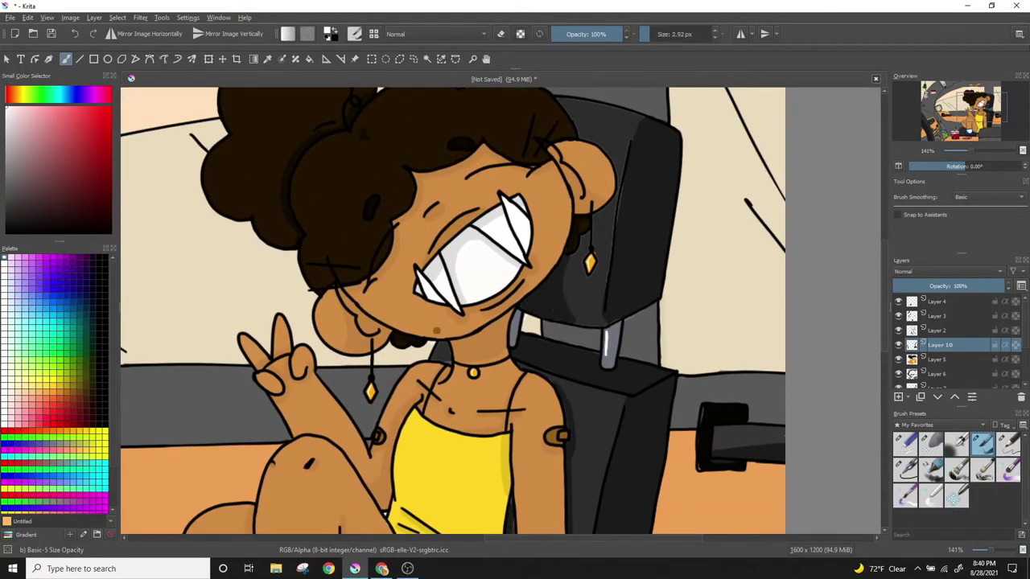
- Zoom out to review the whole car scene, then zoom back to 100%
{"action": "left_click_drag", "start_coordinate": [987, 555], "coordinate": [976, 553]}
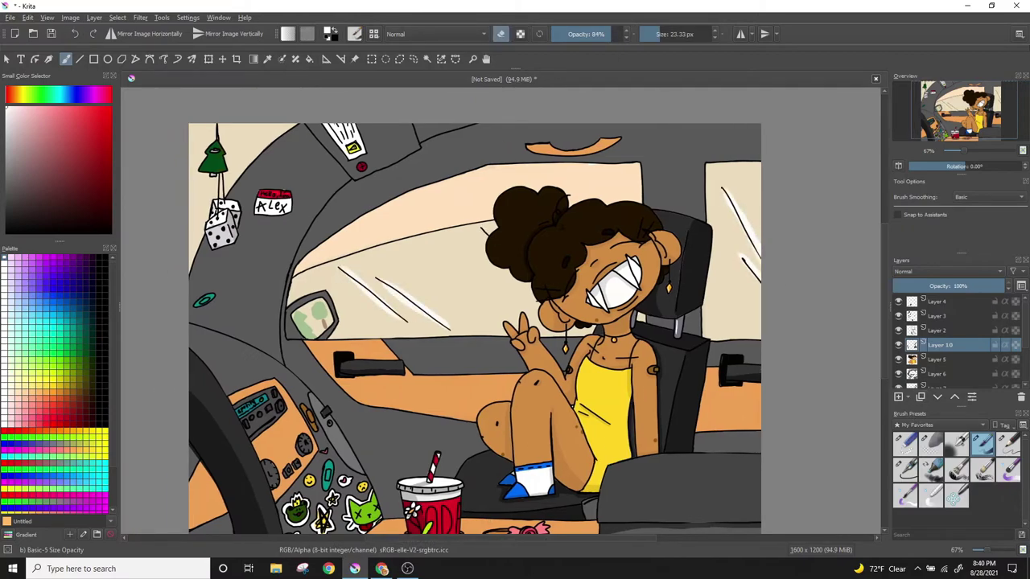
{"action": "key", "text": "minus"}
{"action": "key", "text": "minus"}
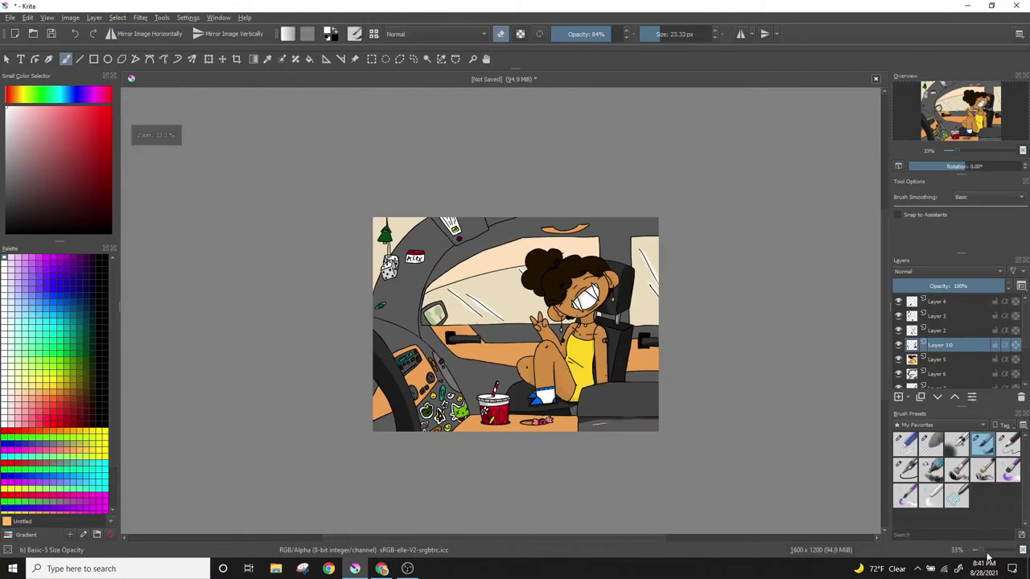
{"action": "scroll", "coordinate": [515, 322], "scroll_direction": "up", "scroll_amount": 4, "text": "ctrl"}
{"action": "scroll", "coordinate": [514, 322], "scroll_direction": "down", "scroll_amount": 5}
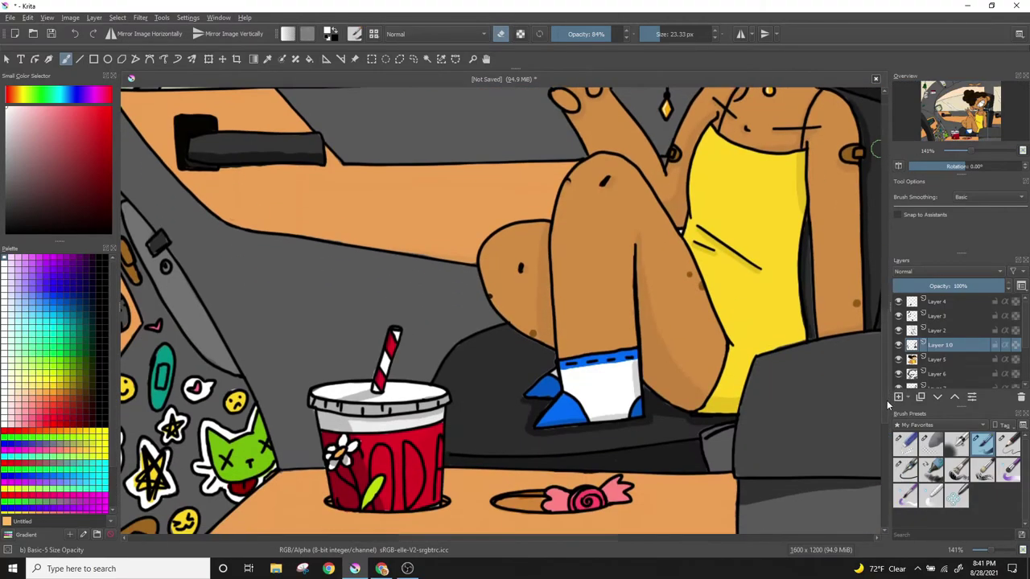
{"action": "key", "text": "bracketleft"}
{"action": "key", "text": "bracketleft"}
{"action": "key", "text": "bracketleft"}
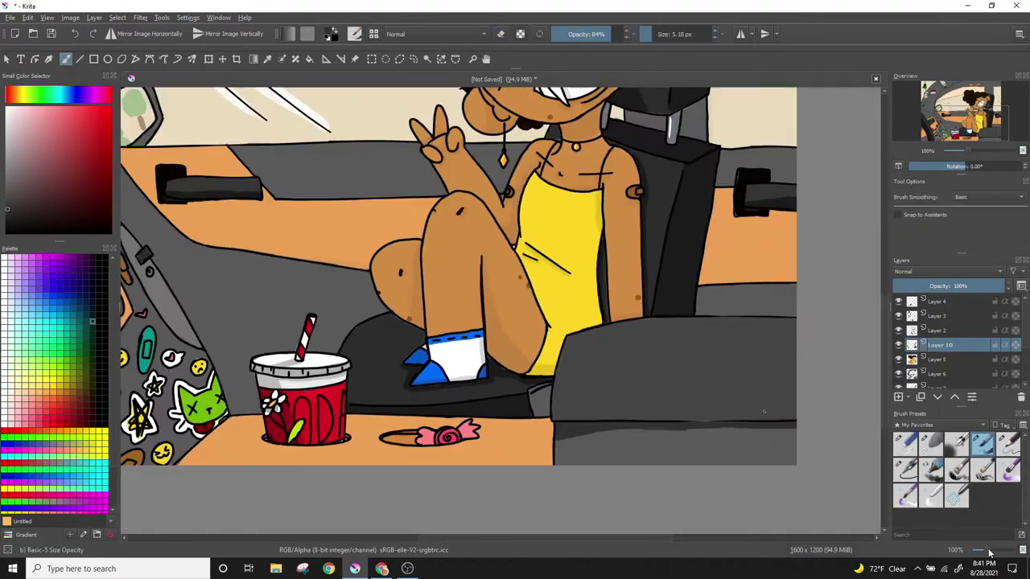
{"action": "key", "text": "minus"}
{"action": "key", "text": "minus"}
{"action": "key", "text": "minus"}
{"action": "left_click", "coordinate": [983, 551]}
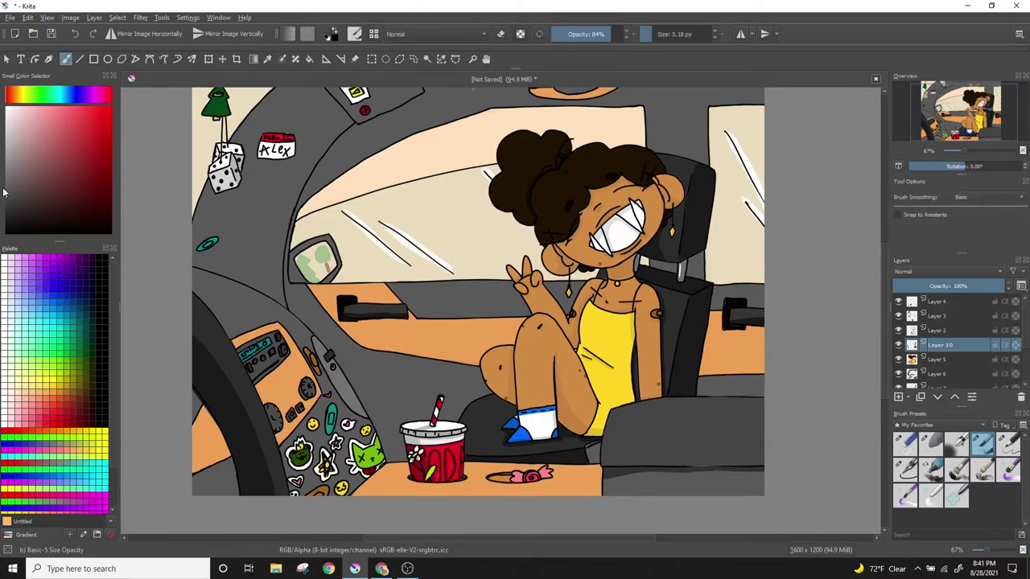
{"action": "left_click", "coordinate": [994, 551]}
{"action": "scroll", "coordinate": [145, 394], "scroll_direction": "up", "scroll_amount": 4, "text": "ctrl"}
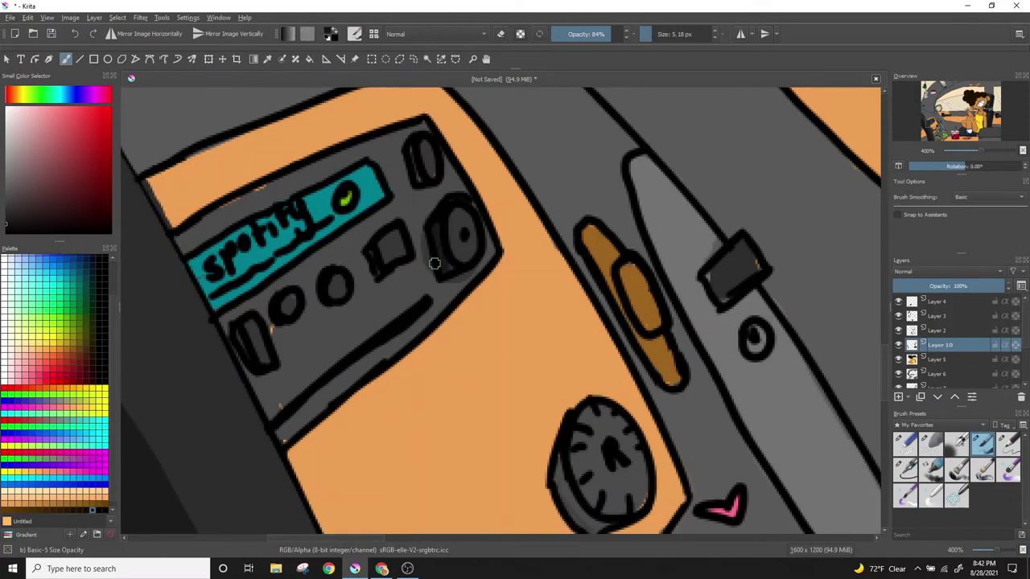
{"action": "scroll", "coordinate": [577, 312], "scroll_direction": "down", "scroll_amount": 5}
- Bring the steering wheel and dashboard into view and switch the brush to eraser mode
{"action": "key", "text": "2"}
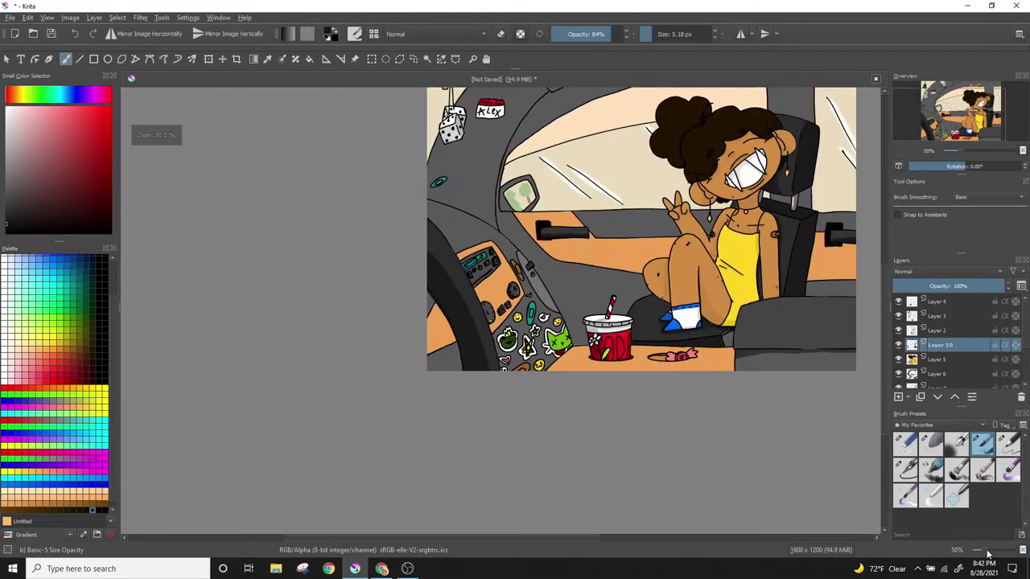
{"action": "key", "text": "plus"}
{"action": "key", "text": "plus"}
{"action": "key", "text": "plus"}
{"action": "left_click_drag", "start_coordinate": [136, 413], "coordinate": [388, 413]}
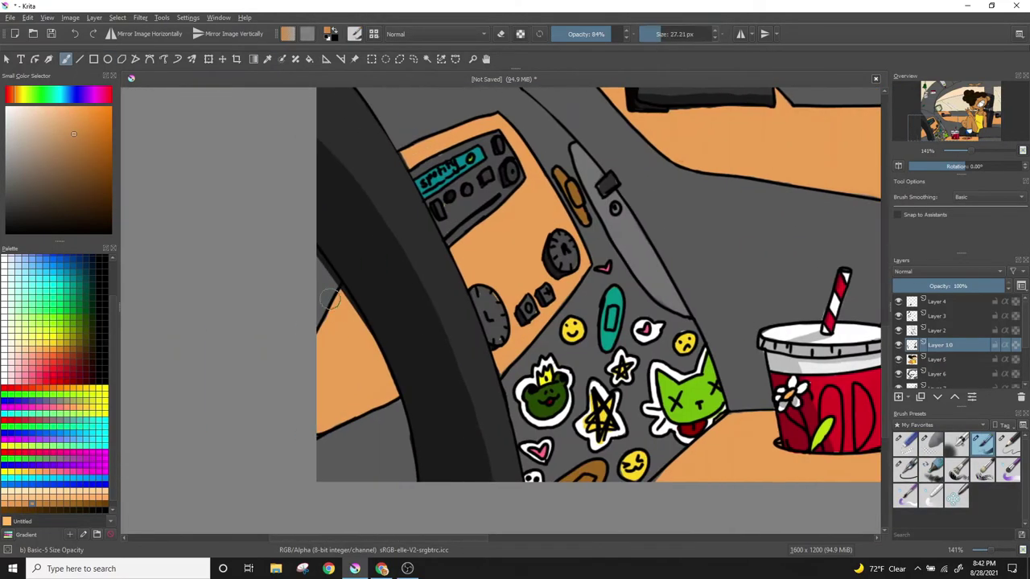
{"action": "key", "text": "e"}
{"action": "key", "text": "bracketleft"}
{"action": "key", "text": "bracketleft"}
{"action": "key", "text": "bracketleft"}
{"action": "key", "text": "plus"}
{"action": "key", "text": "plus"}
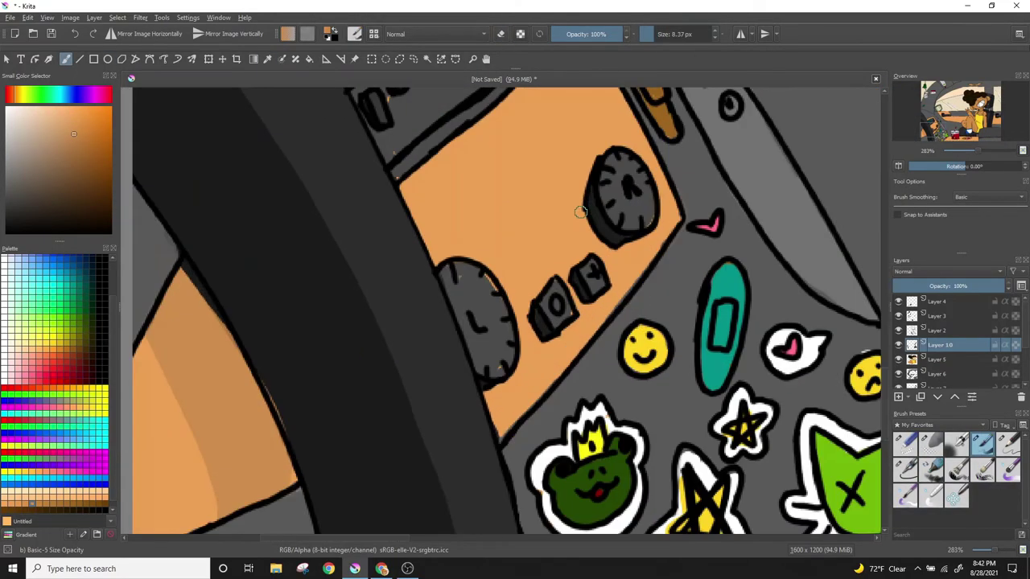
- Soften the shadow near the steering wheel with the soft eraser and shade the lower-right seat
{"action": "scroll", "coordinate": [516, 310], "scroll_direction": "up", "scroll_amount": 5}
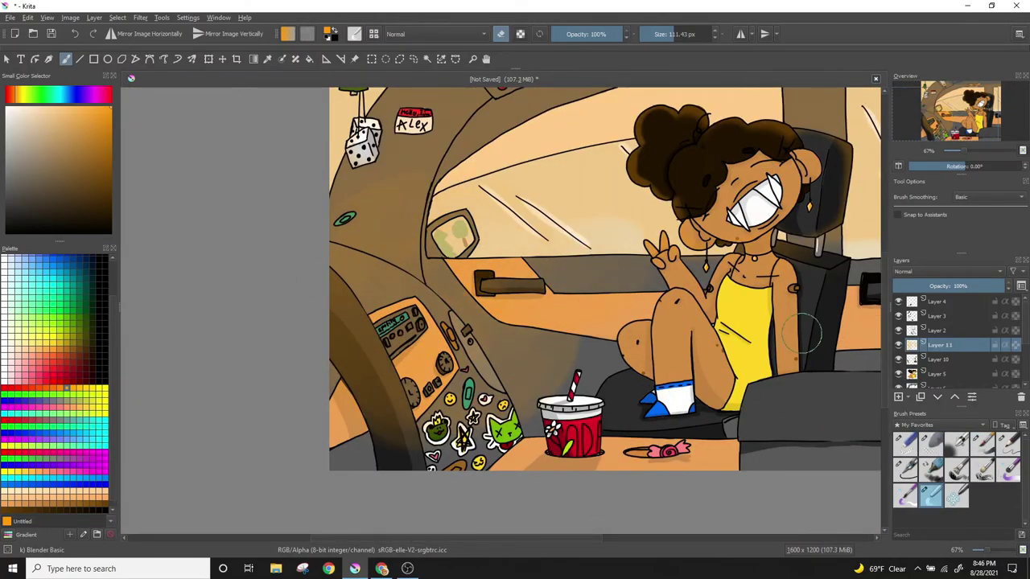
{"action": "left_click", "coordinate": [930, 443]}
{"action": "left_click_drag", "start_coordinate": [354, 297], "coordinate": [348, 423]}
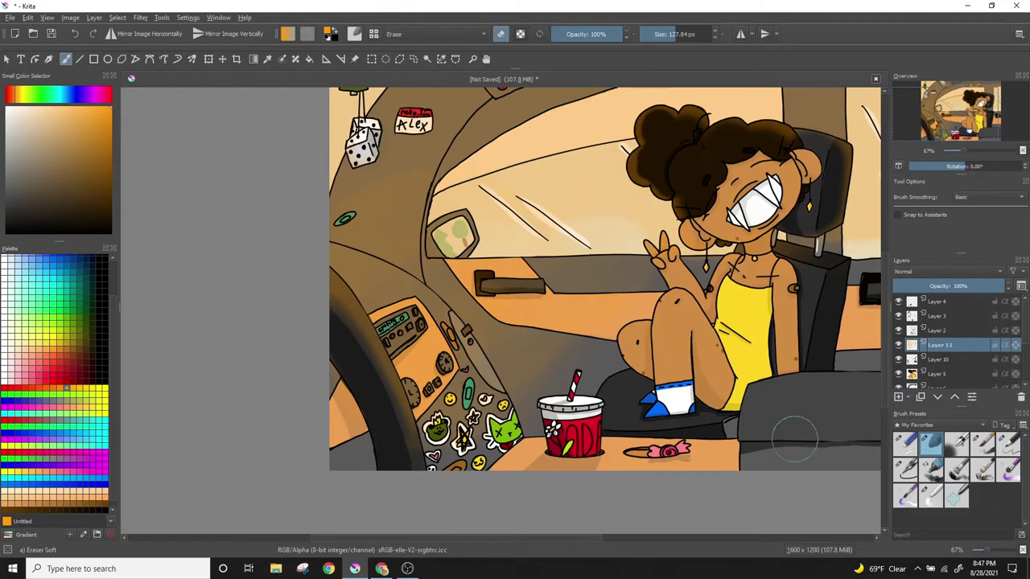
{"action": "left_click", "coordinate": [981, 443]}
{"action": "mouse_move", "coordinate": [644, 451]}
{"action": "left_mouse_down"}
{"action": "mouse_move", "coordinate": [772, 427]}
{"action": "mouse_move", "coordinate": [781, 410]}
{"action": "mouse_move", "coordinate": [651, 450]}
{"action": "left_mouse_up"}
- Alternate between the soft eraser and blending brush, zoom to the figure, and select Layer 5
{"action": "left_click", "coordinate": [931, 444]}
{"action": "key", "text": "/"}
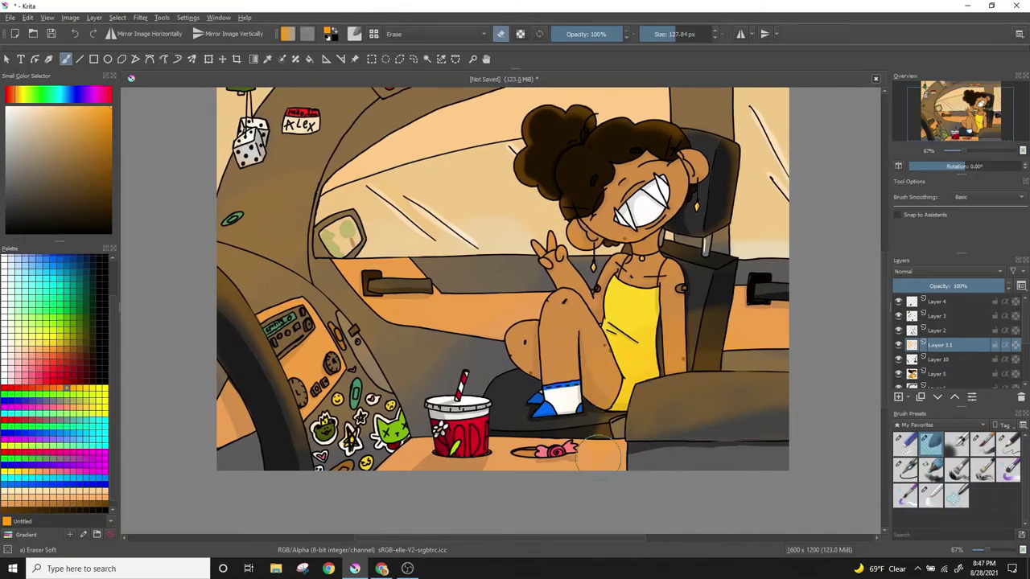
{"action": "key", "text": "1"}
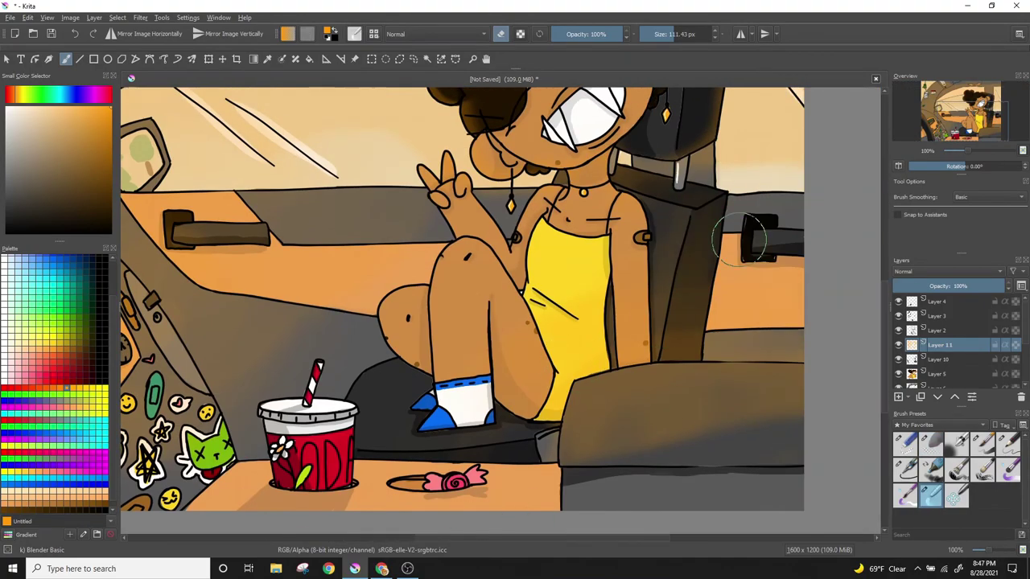
{"action": "key", "text": "/"}
{"action": "left_click", "coordinate": [937, 373]}
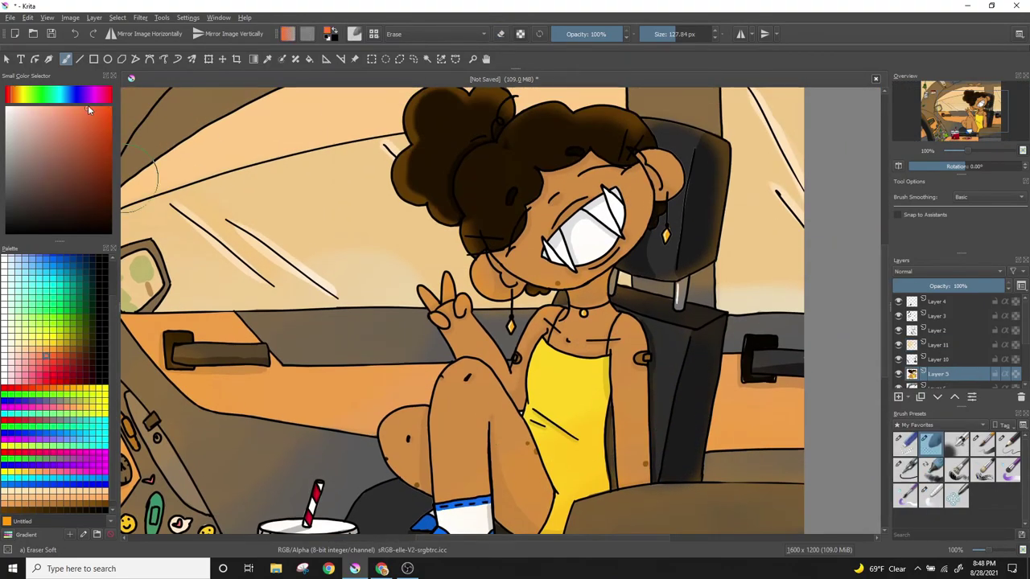
- Pick a reddish colour and paint soft blush on the girl's cheeks
{"action": "left_click", "coordinate": [982, 444]}
{"action": "scroll", "coordinate": [495, 308], "scroll_direction": "up", "scroll_amount": 3}
{"action": "left_click_drag", "start_coordinate": [491, 314], "coordinate": [450, 394]}
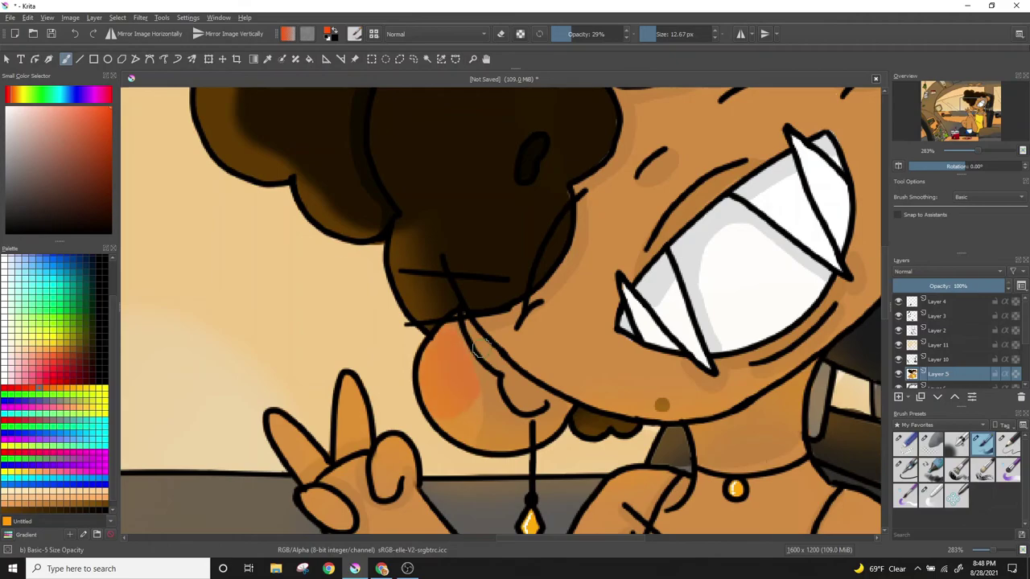
{"action": "left_click_drag", "start_coordinate": [563, 298], "coordinate": [555, 362]}
{"action": "key", "text": "ctrl+z"}
{"action": "key", "text": "ctrl+z"}
{"action": "left_click_drag", "start_coordinate": [627, 137], "coordinate": [659, 169]}
{"action": "left_click_drag", "start_coordinate": [450, 338], "coordinate": [472, 353]}
{"action": "left_click_drag", "start_coordinate": [378, 273], "coordinate": [298, 362]}
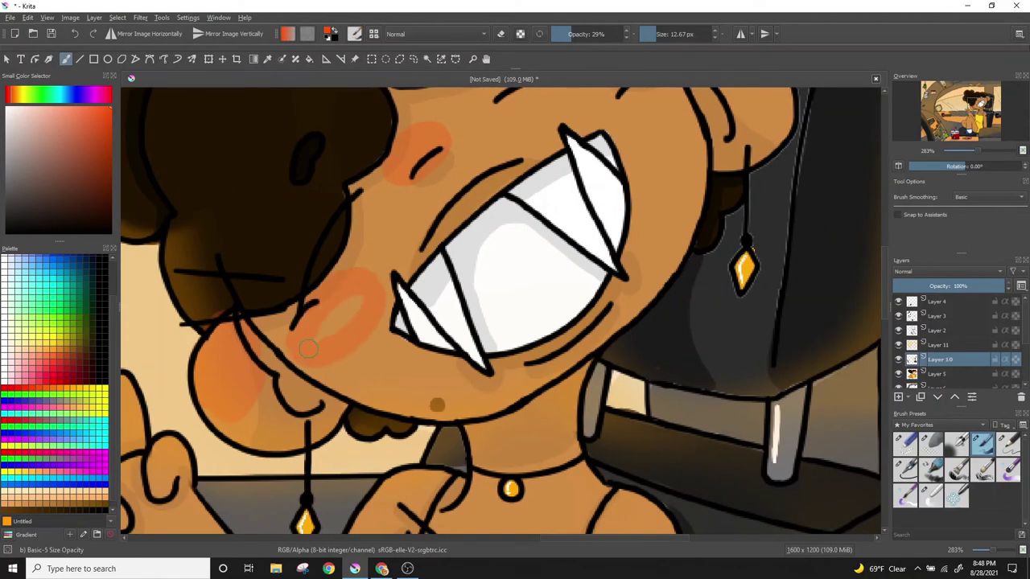
- Add blush to the shoulder, raised hand and both knees
{"action": "left_click_drag", "start_coordinate": [675, 321], "coordinate": [603, 378]}
{"action": "left_click_drag", "start_coordinate": [772, 266], "coordinate": [675, 330]}
{"action": "mouse_move", "coordinate": [619, 298]}
{"action": "left_mouse_down"}
{"action": "mouse_move", "coordinate": [665, 378]}
{"action": "mouse_move", "coordinate": [877, 376]}
{"action": "left_mouse_up"}
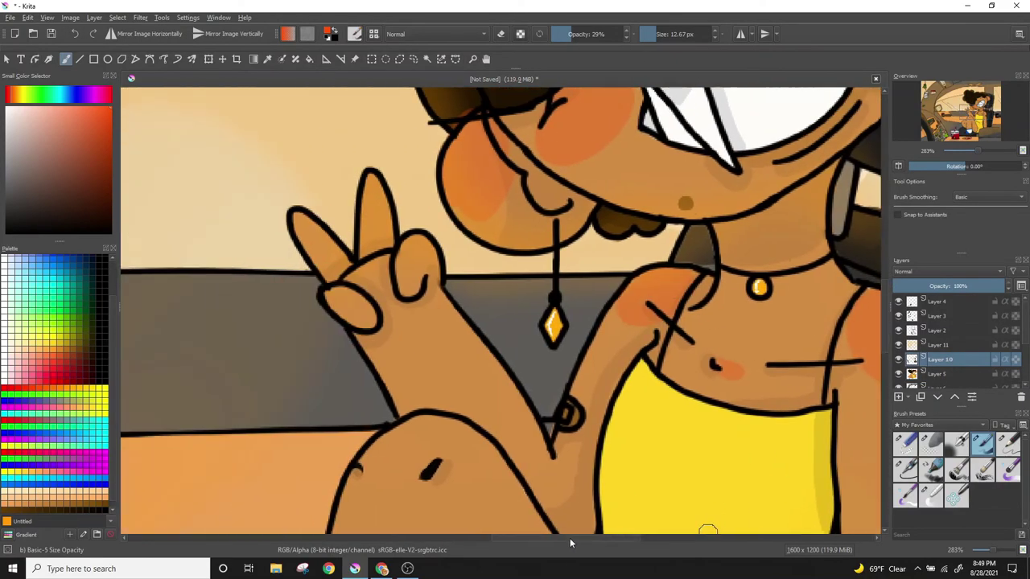
{"action": "mouse_move", "coordinate": [620, 518]}
{"action": "left_mouse_down"}
{"action": "mouse_move", "coordinate": [719, 427]}
{"action": "mouse_move", "coordinate": [719, 518]}
{"action": "left_mouse_up"}
{"action": "mouse_move", "coordinate": [502, 470]}
{"action": "left_mouse_down"}
{"action": "mouse_move", "coordinate": [500, 301]}
{"action": "mouse_move", "coordinate": [555, 266]}
{"action": "left_mouse_up"}
{"action": "left_click_drag", "start_coordinate": [499, 362], "coordinate": [498, 272]}
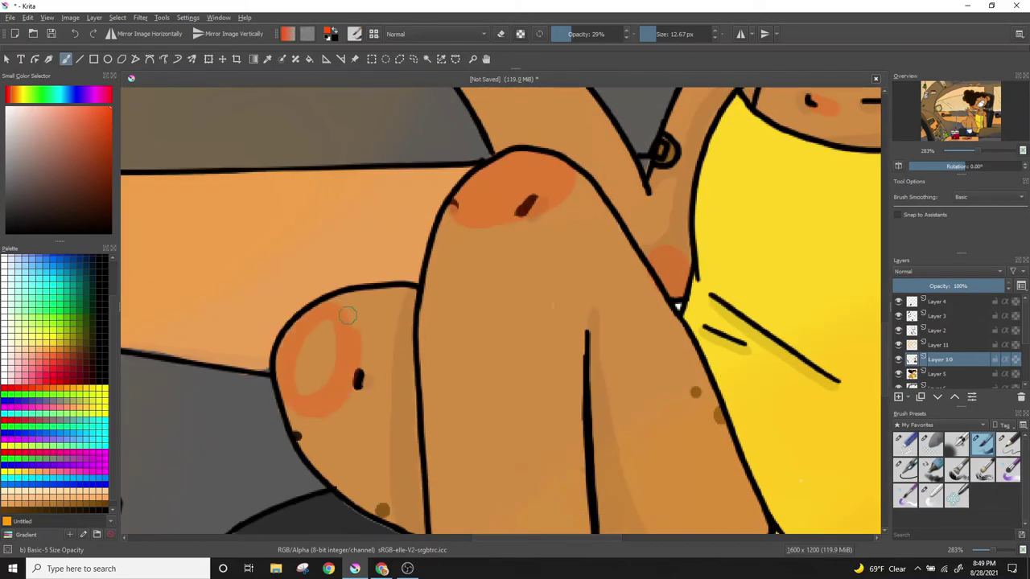
{"action": "left_click_drag", "start_coordinate": [345, 306], "coordinate": [265, 393]}
- Switch to a smaller blending brush and pan back over the face, hair, hand and necklace
{"action": "left_click_drag", "start_coordinate": [628, 267], "coordinate": [627, 483]}
{"action": "left_click_drag", "start_coordinate": [636, 233], "coordinate": [402, 281]}
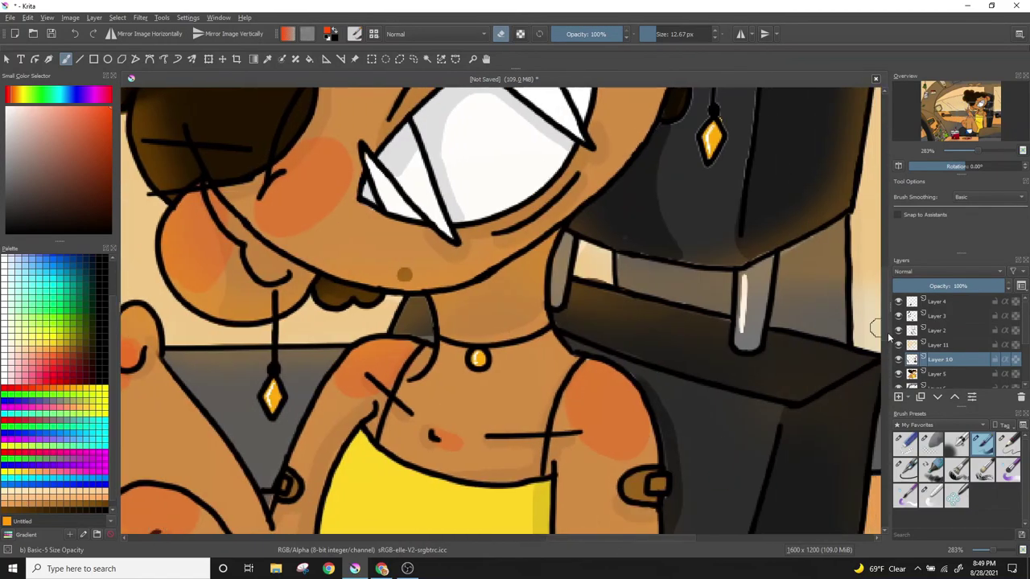
{"action": "left_click_drag", "start_coordinate": [402, 136], "coordinate": [402, 353]}
{"action": "left_click", "coordinate": [930, 496]}
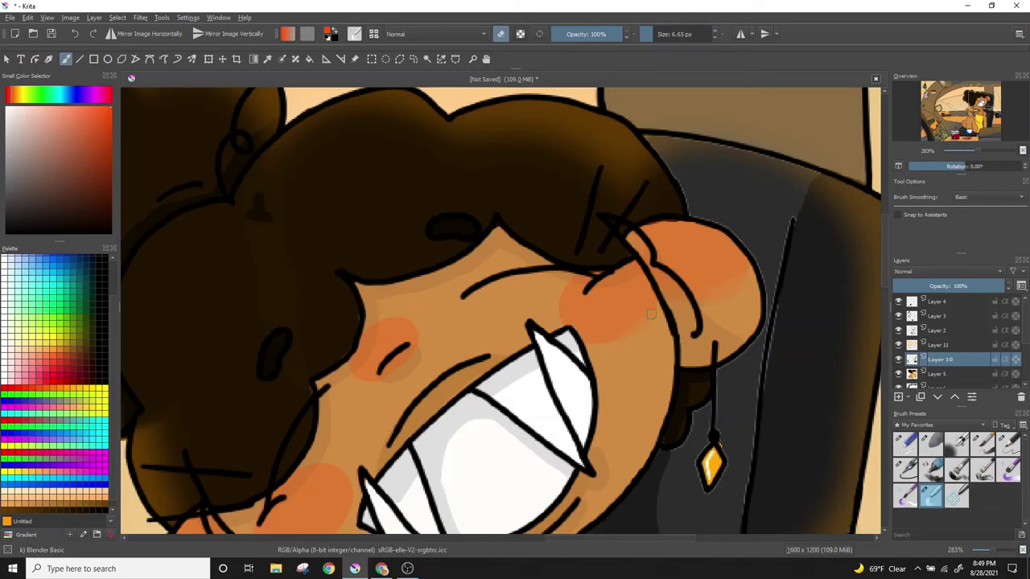
{"action": "left_click_drag", "start_coordinate": [323, 521], "coordinate": [499, 430]}
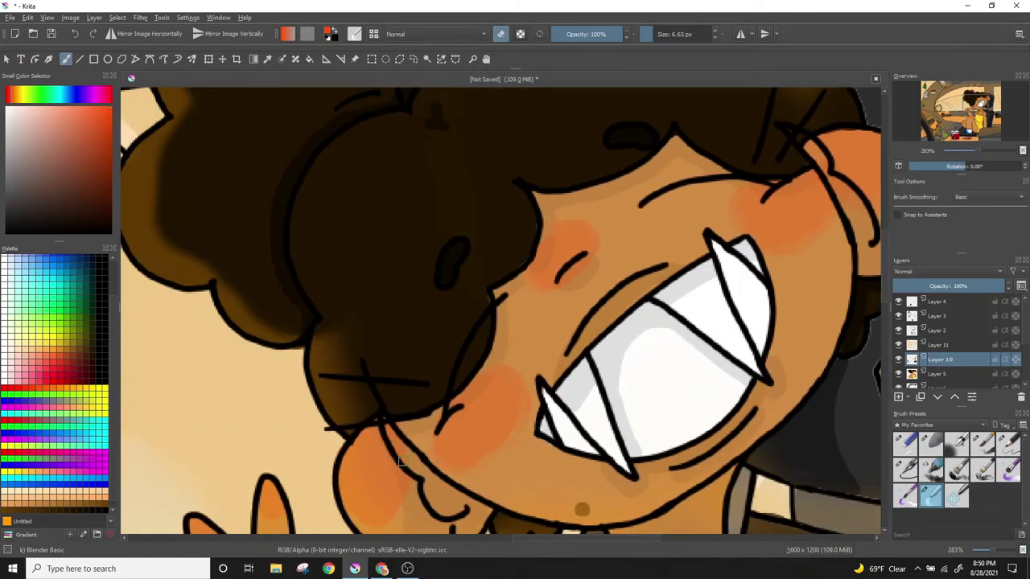
{"action": "left_click_drag", "start_coordinate": [260, 510], "coordinate": [296, 409]}
{"action": "scroll", "coordinate": [828, 458], "scroll_direction": "down", "scroll_amount": 3}
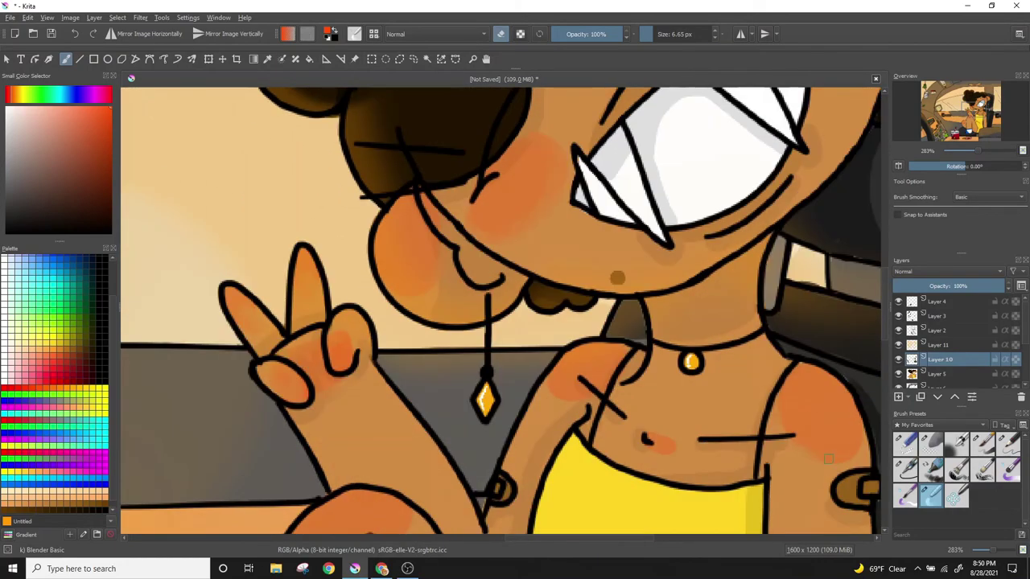
{"action": "scroll", "coordinate": [811, 427], "scroll_direction": "down", "scroll_amount": 5}
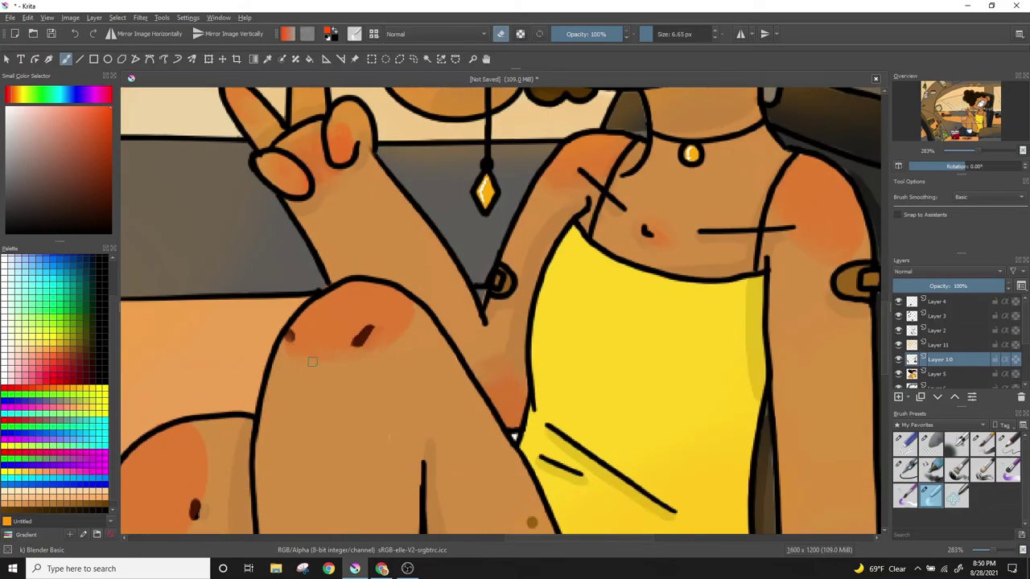
{"action": "scroll", "coordinate": [499, 322], "scroll_direction": "left", "scroll_amount": 5}
{"action": "scroll", "coordinate": [498, 321], "scroll_direction": "down", "scroll_amount": 3}
- Fit the drawing in view and paint clouds in the windows with the Texture Big brush
{"action": "key", "text": "2"}
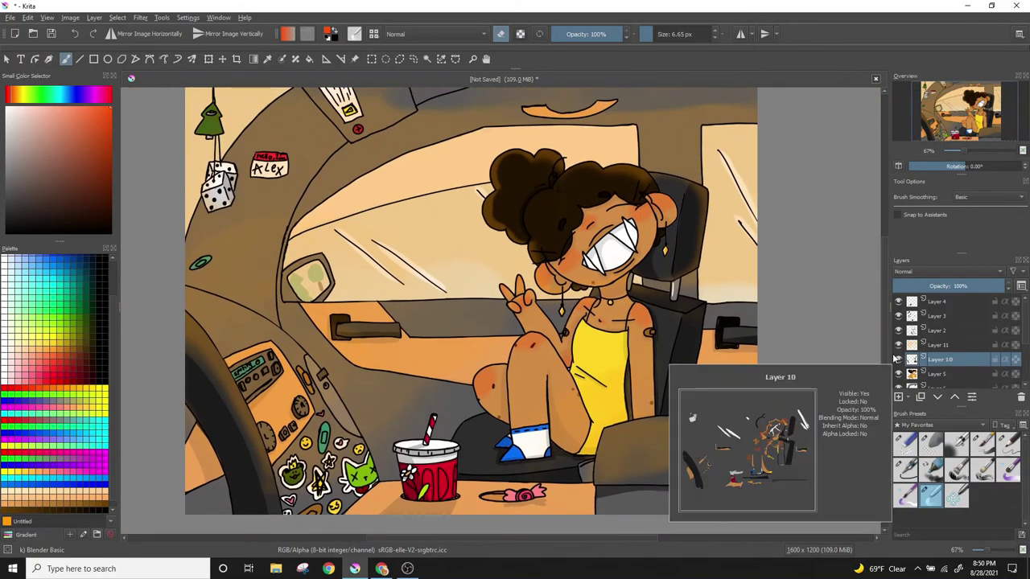
{"action": "scroll", "coordinate": [949, 346], "scroll_direction": "down", "scroll_amount": 5}
{"action": "scroll", "coordinate": [937, 425], "scroll_direction": "down", "scroll_amount": 1}
{"action": "scroll", "coordinate": [989, 483], "scroll_direction": "down", "scroll_amount": 2}
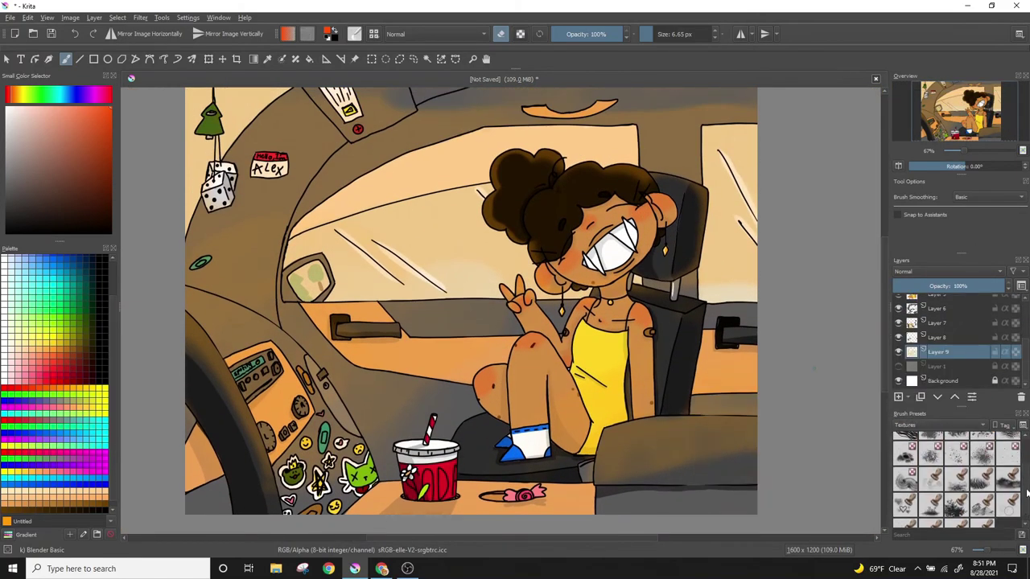
{"action": "scroll", "coordinate": [1006, 483], "scroll_direction": "up", "scroll_amount": 2}
{"action": "left_click", "coordinate": [982, 443]}
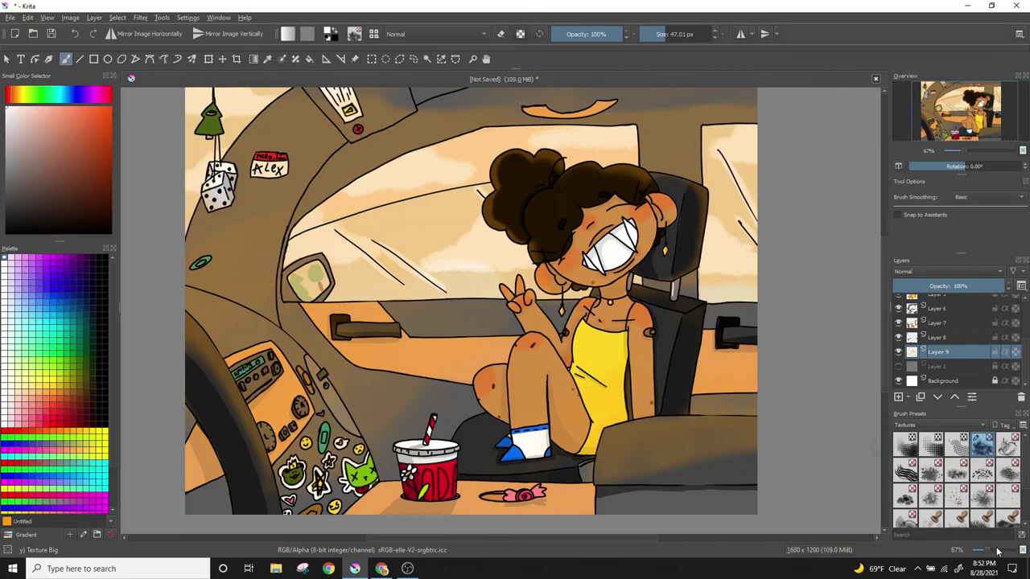
{"action": "scroll", "coordinate": [998, 551], "scroll_direction": "down", "scroll_amount": 2}
- Write a green handwritten signature on the seat beside the girl
{"action": "key", "text": "/"}
{"action": "scroll", "coordinate": [648, 507], "scroll_direction": "up", "scroll_amount": 3}
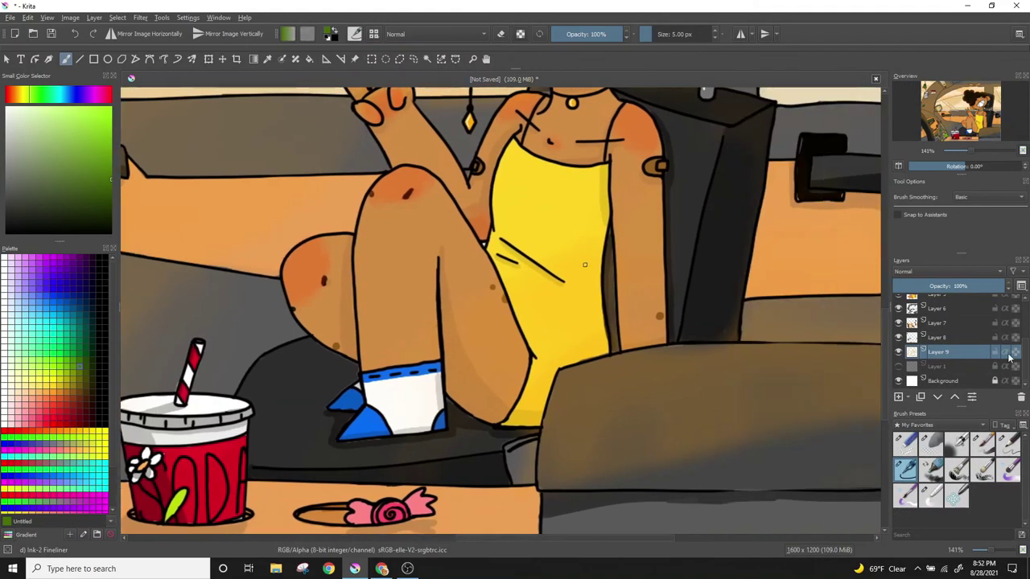
{"action": "left_click_drag", "start_coordinate": [585, 330], "coordinate": [569, 354]}
{"action": "left_click_drag", "start_coordinate": [612, 338], "coordinate": [634, 341]}
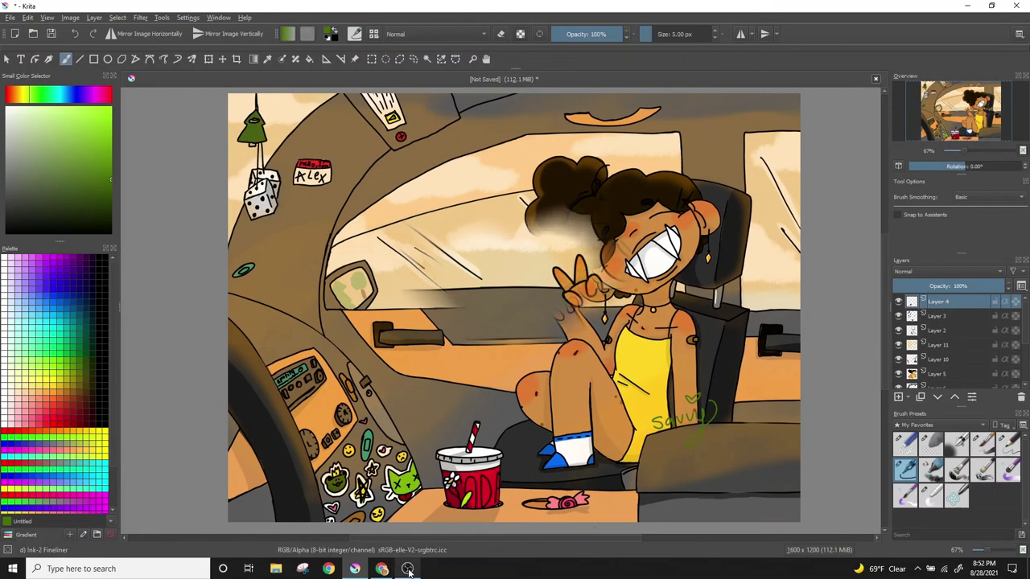